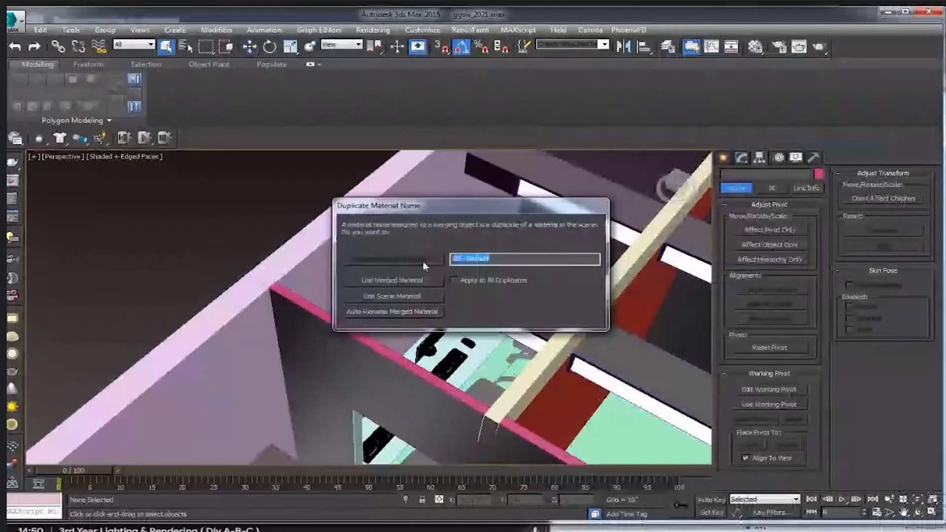
# Merge in the printer model, resolve the duplicate material name, and group it as 'Printer'.
pyautogui.click(456, 277)
pyautogui.click(389, 313)
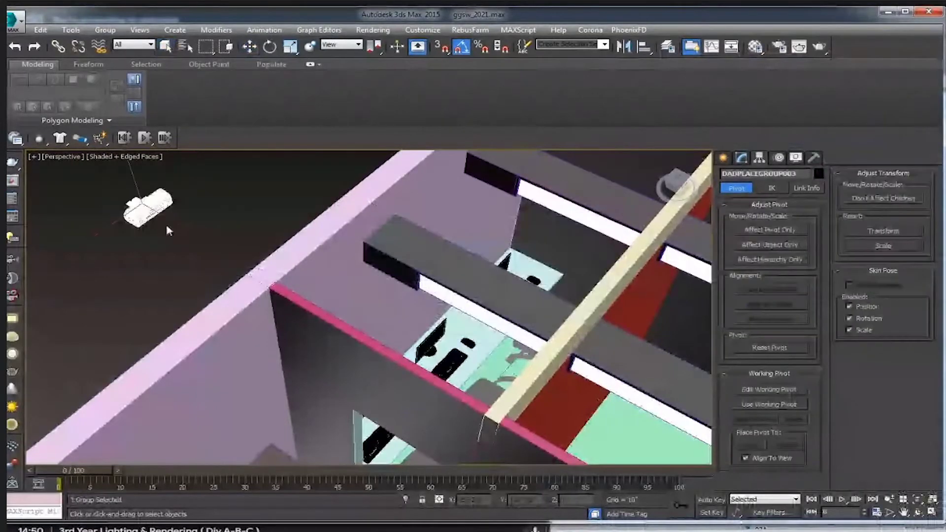
pyautogui.press('w')
pyautogui.click(105, 30)
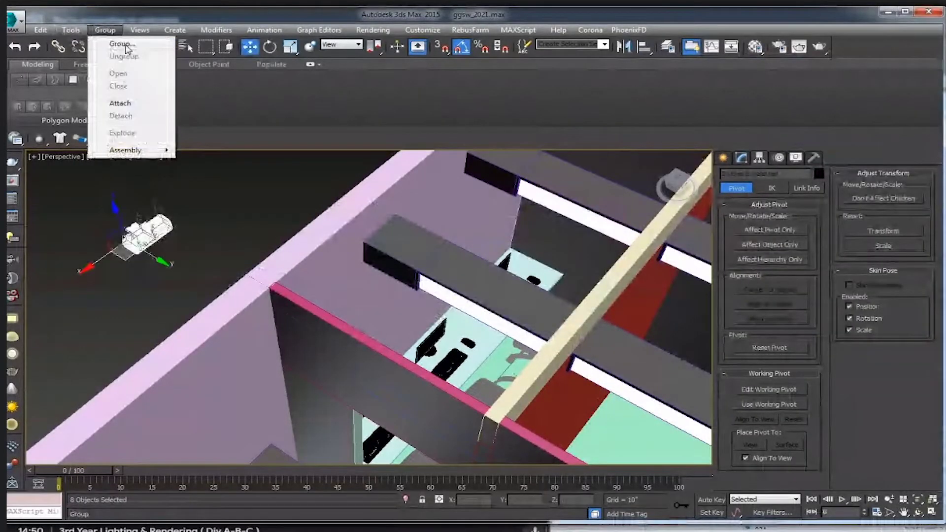
pyautogui.click(124, 44)
pyautogui.write('Printer')
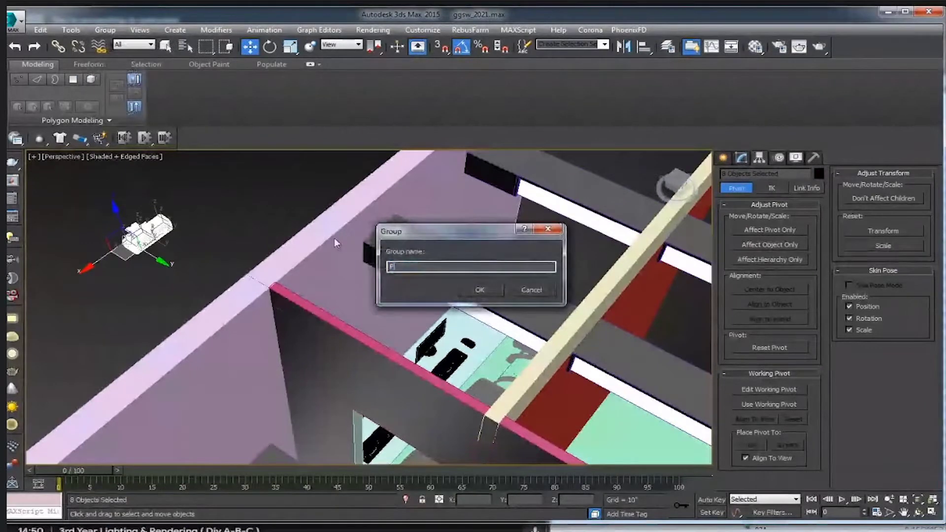
pyautogui.press('Return')
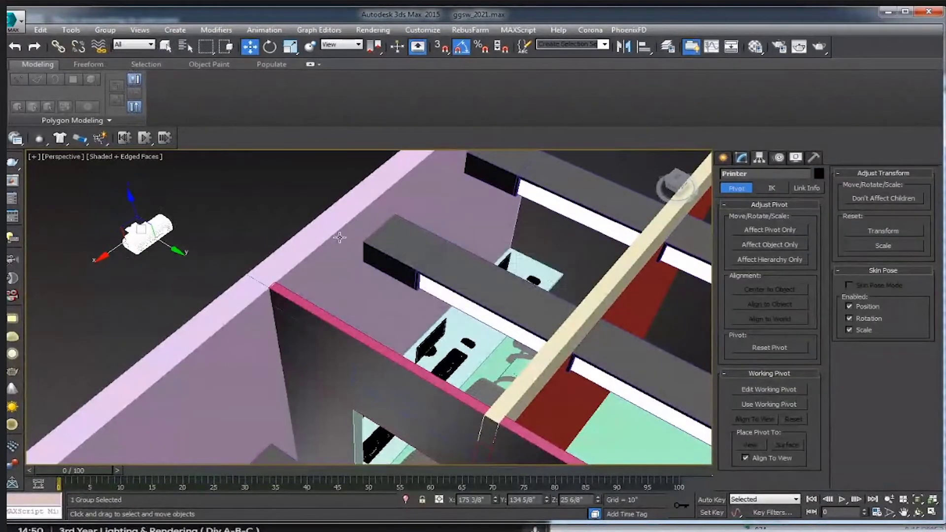
# Move the Printer group toward the office desks and lift it above the cubicle shelf.
pyautogui.moveTo(207, 266); pyautogui.dragTo(422, 370)
pyautogui.scroll(2, 423, 369)
pyautogui.moveTo(423, 370); pyautogui.dragTo(476, 392, button='middle')
pyautogui.scroll(-5, 476, 392)
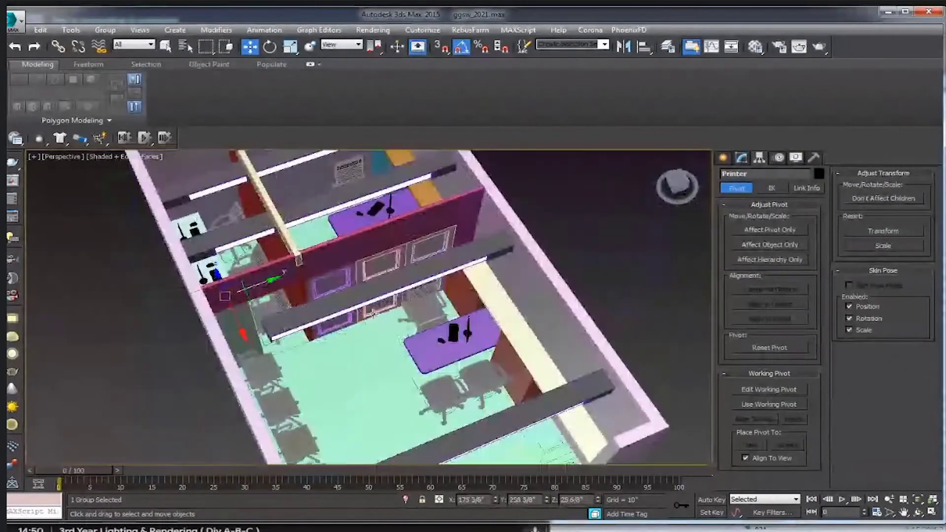
pyautogui.scroll(4, 136, 333)
pyautogui.scroll(1, 136, 332)
pyautogui.scroll(-2, 464, 321)
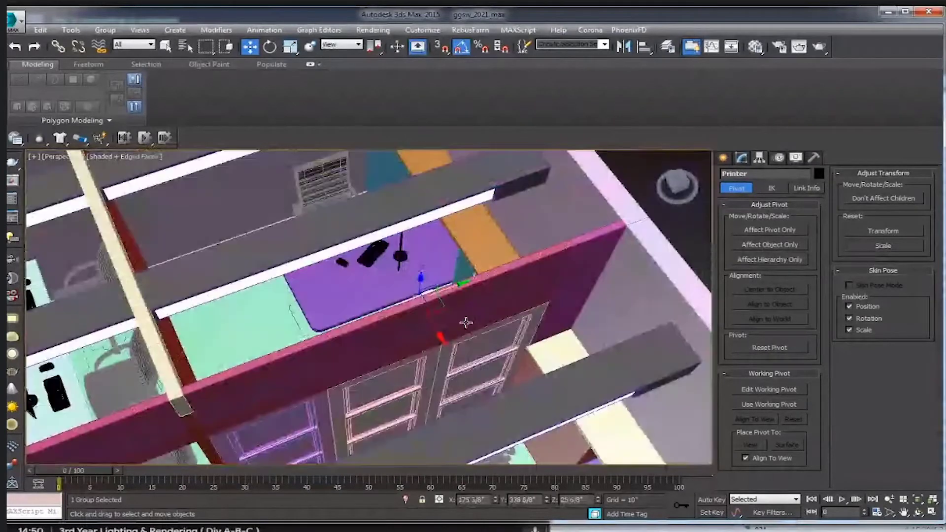
pyautogui.moveTo(437, 332); pyautogui.dragTo(423, 291)
pyautogui.moveTo(424, 290); pyautogui.dragTo(453, 231, button='middle')
pyautogui.scroll(3, 453, 230)
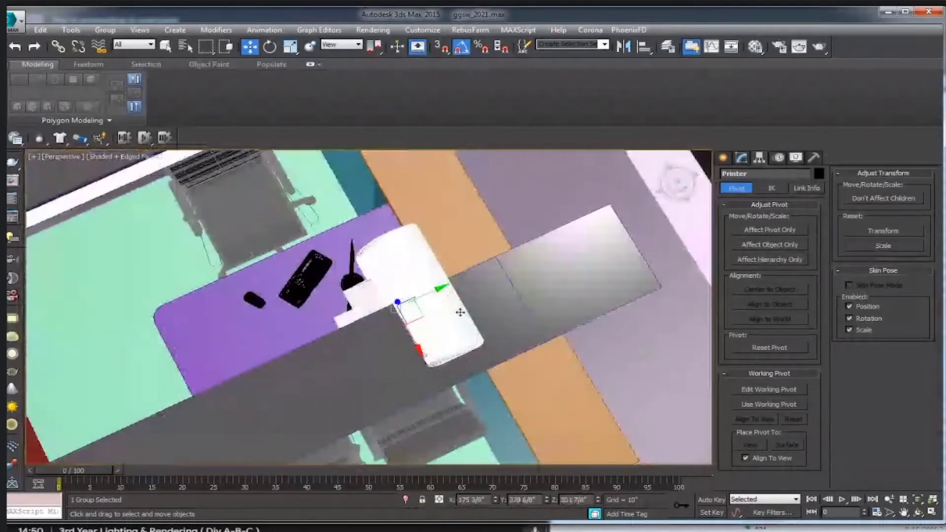
pyautogui.moveTo(423, 296)
pyautogui.mouseDown()
pyautogui.moveTo(412, 207)
pyautogui.moveTo(444, 320)
pyautogui.mouseUp()
pyautogui.scroll(2, 439, 198)
pyautogui.scroll(-3, 439, 198)
pyautogui.scroll(2, 434, 190)
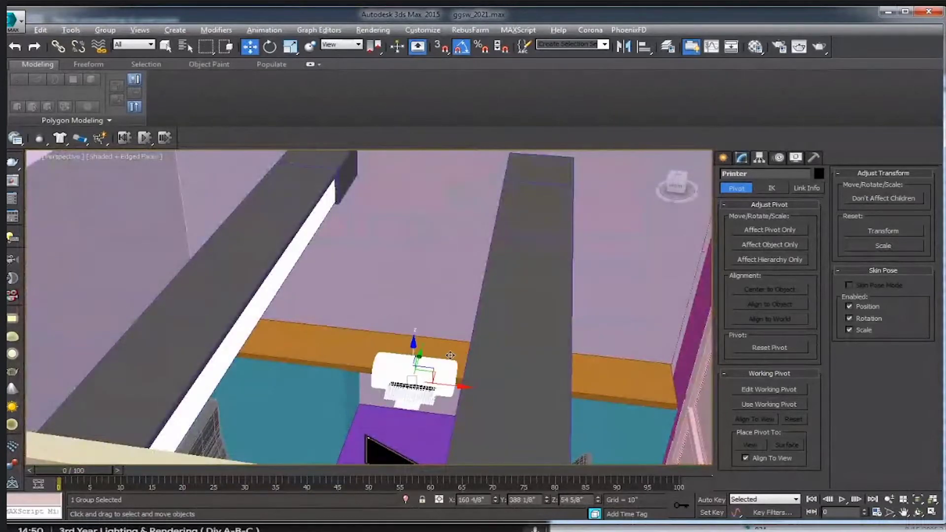
# Set the Printer down onto the orange shelf, checking its position from several angles.
pyautogui.keyDown('alt'); pyautogui.moveTo(444, 320); pyautogui.dragTo(418, 379, button='middle'); pyautogui.keyUp('alt')
pyautogui.moveTo(419, 379); pyautogui.dragTo(435, 340)
pyautogui.keyDown('alt'); pyautogui.moveTo(435, 340); pyautogui.dragTo(438, 325, button='middle'); pyautogui.keyUp('alt')
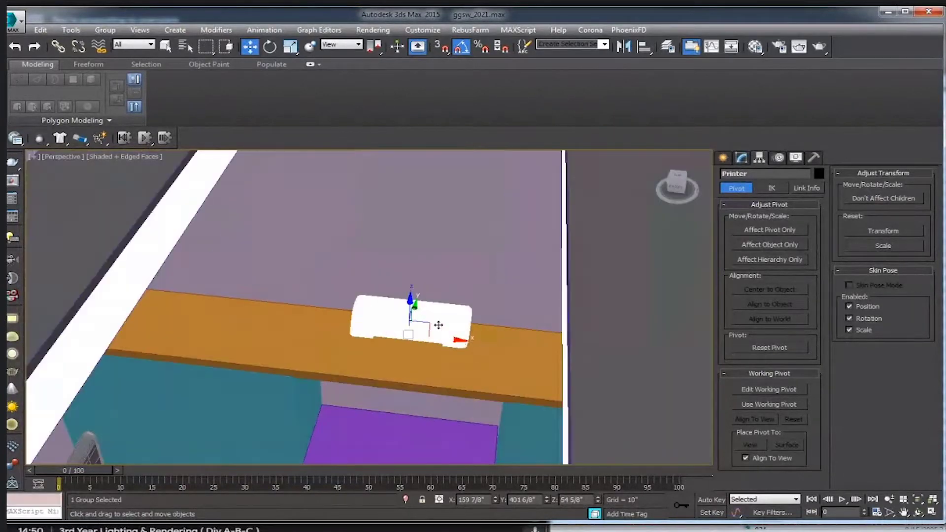
pyautogui.keyDown('alt'); pyautogui.moveTo(443, 362); pyautogui.dragTo(435, 320, button='middle'); pyautogui.keyUp('alt')
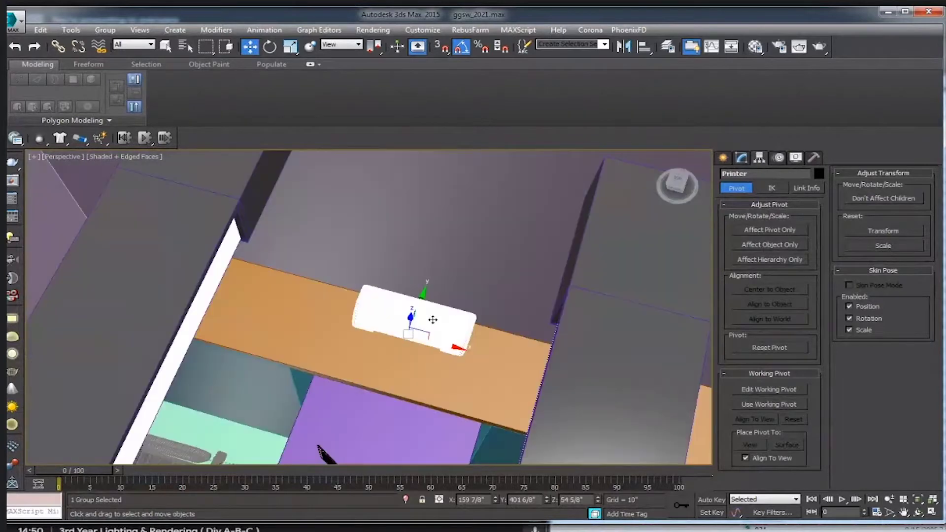
pyautogui.moveTo(433, 320); pyautogui.dragTo(422, 359)
pyautogui.moveTo(423, 359)
pyautogui.keyDown('alt'); pyautogui.mouseDown(button='middle')
pyautogui.moveTo(428, 321)
pyautogui.moveTo(429, 342)
pyautogui.moveTo(401, 352)
pyautogui.moveTo(416, 348)
pyautogui.mouseUp(button='middle'); pyautogui.keyUp('alt')
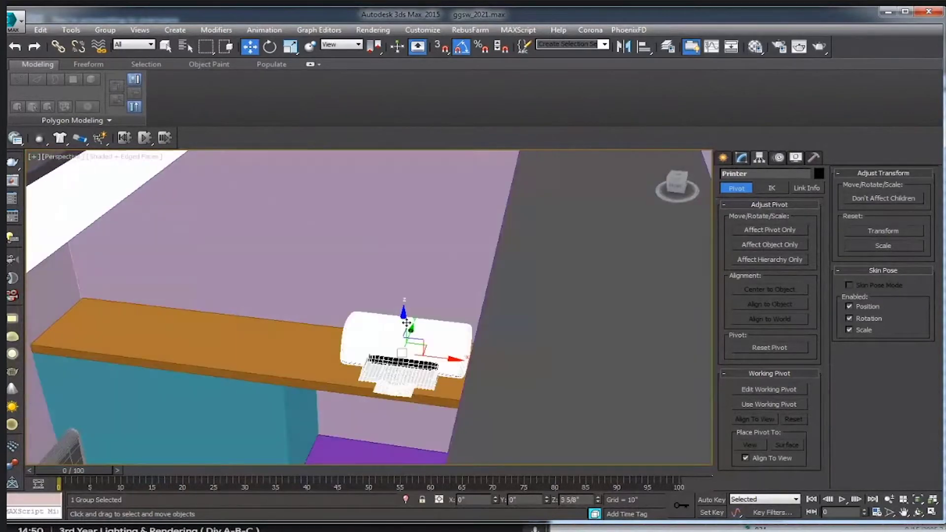
pyautogui.moveTo(416, 347); pyautogui.dragTo(420, 350)
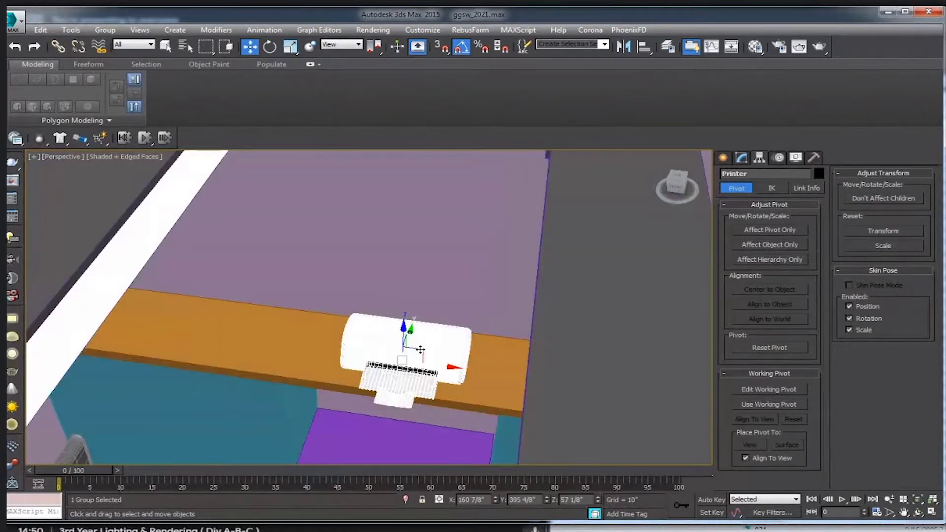
pyautogui.keyDown('alt'); pyautogui.moveTo(420, 350); pyautogui.dragTo(423, 346, button='middle'); pyautogui.keyUp('alt')
pyautogui.moveTo(422, 346); pyautogui.dragTo(425, 341)
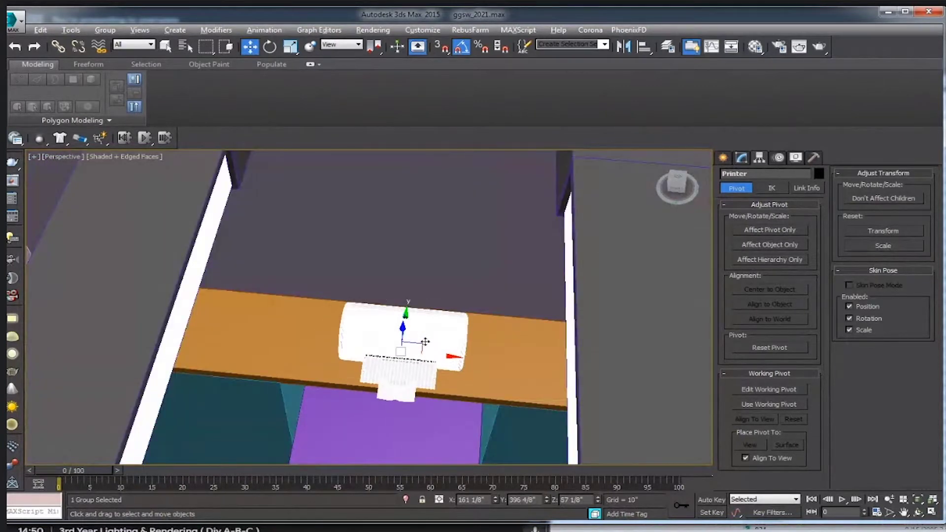
pyautogui.moveTo(426, 342)
pyautogui.keyDown('alt'); pyautogui.mouseDown(button='middle')
pyautogui.moveTo(421, 351)
pyautogui.moveTo(402, 325)
pyautogui.mouseUp(button='middle'); pyautogui.keyUp('alt')
pyautogui.moveTo(403, 325)
pyautogui.mouseDown()
pyautogui.moveTo(235, 319)
pyautogui.moveTo(417, 369)
pyautogui.mouseUp()
# Slide the Printer left along the orange shelf and fine-tune its placement.
pyautogui.keyDown('alt'); pyautogui.moveTo(462, 374); pyautogui.dragTo(381, 306, button='middle'); pyautogui.keyUp('alt')
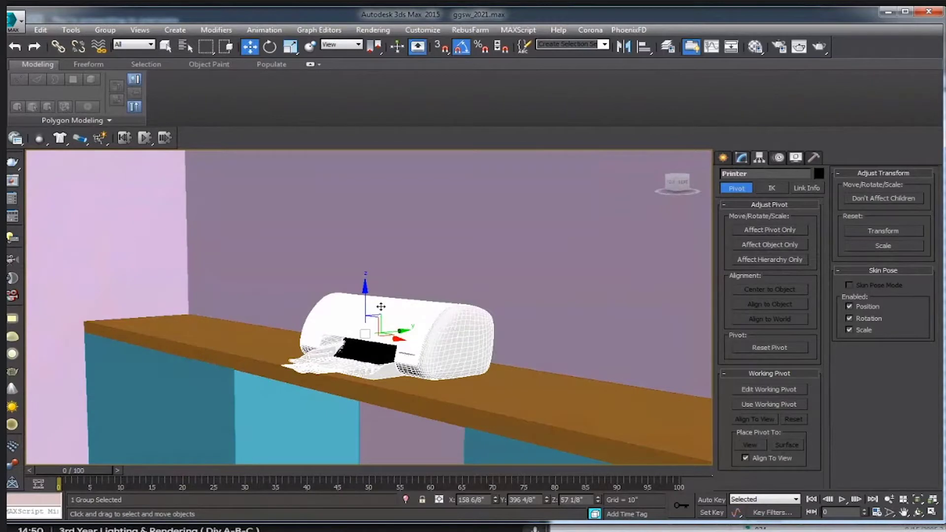
pyautogui.moveTo(381, 307); pyautogui.dragTo(374, 301)
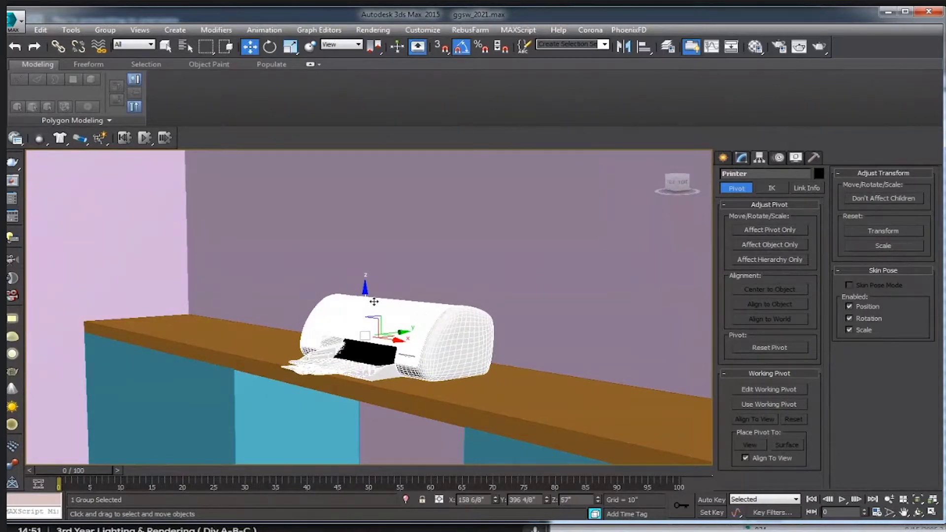
pyautogui.moveTo(374, 301)
pyautogui.keyDown('alt'); pyautogui.mouseDown(button='middle')
pyautogui.moveTo(435, 346)
pyautogui.moveTo(496, 370)
pyautogui.moveTo(446, 335)
pyautogui.mouseUp(button='middle'); pyautogui.keyUp('alt')
pyautogui.scroll(-5, 497, 370)
pyautogui.scroll(5, 496, 370)
pyautogui.moveTo(446, 335); pyautogui.dragTo(458, 335)
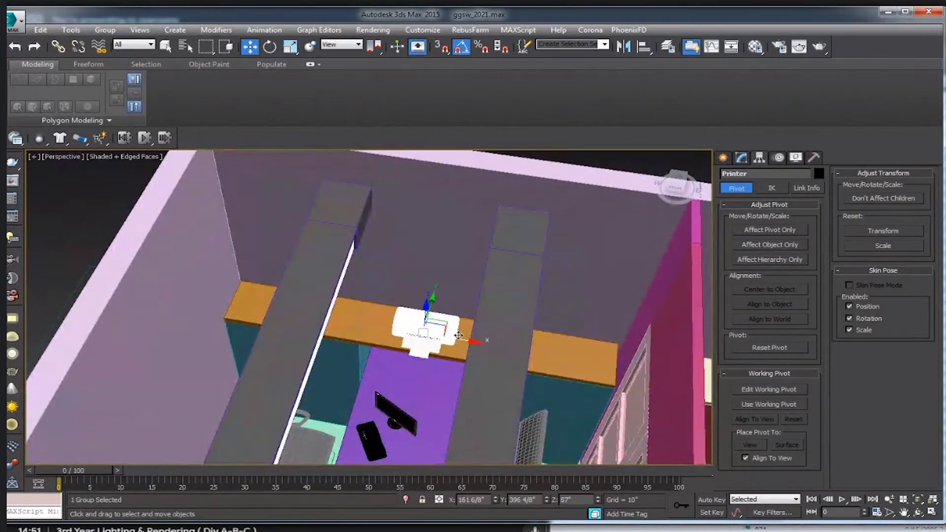
pyautogui.scroll(-2, 458, 335)
pyautogui.keyDown('alt'); pyautogui.moveTo(458, 336); pyautogui.dragTo(456, 321, button='middle'); pyautogui.keyUp('alt')
pyautogui.moveTo(456, 321); pyautogui.dragTo(373, 321)
# Deselect the printer and zoom and orbit the room toward the right-hand desk.
pyautogui.scroll(-3, 438, 332)
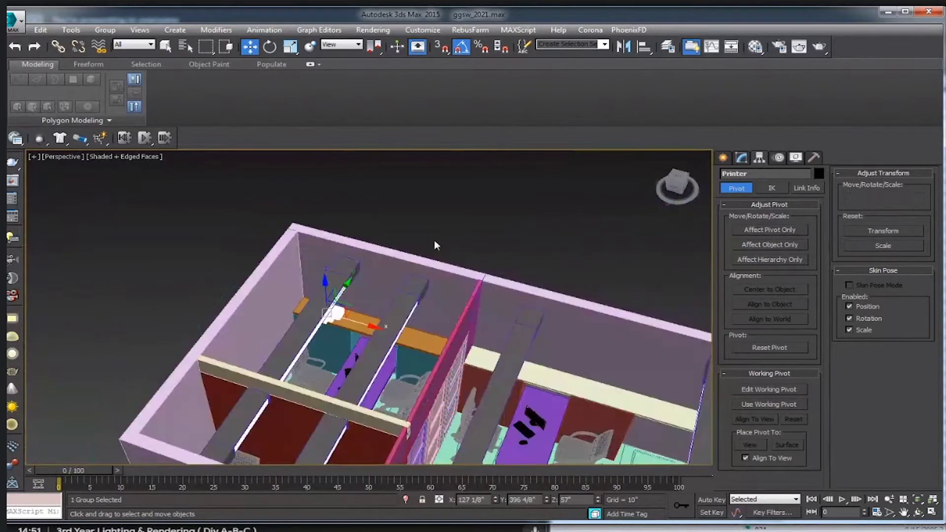
pyautogui.click(434, 240)
pyautogui.moveTo(434, 241)
pyautogui.keyDown('alt'); pyautogui.mouseDown(button='middle')
pyautogui.moveTo(404, 296)
pyautogui.moveTo(524, 327)
pyautogui.mouseUp(button='middle'); pyautogui.keyUp('alt')
pyautogui.scroll(3, 395, 309)
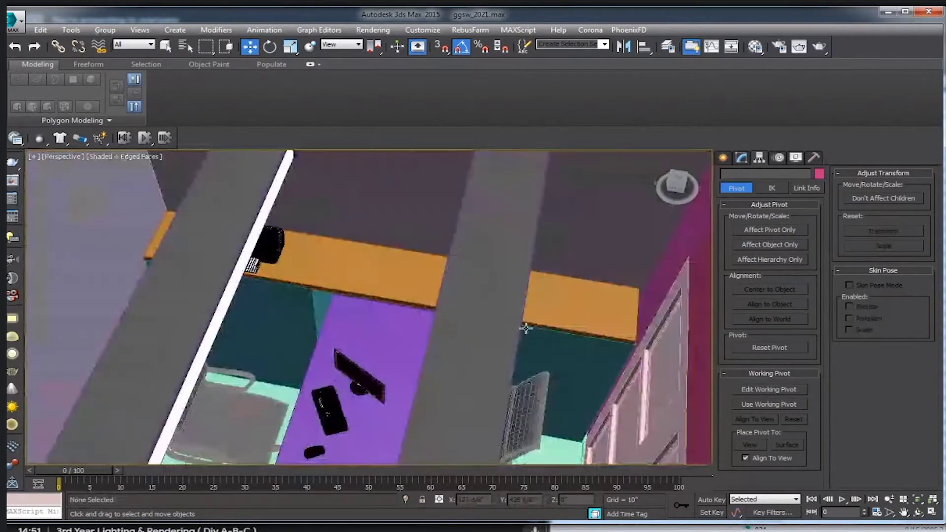
pyautogui.scroll(-3, 461, 331)
pyautogui.scroll(-3, 460, 331)
pyautogui.scroll(2, 482, 372)
pyautogui.scroll(2, 482, 372)
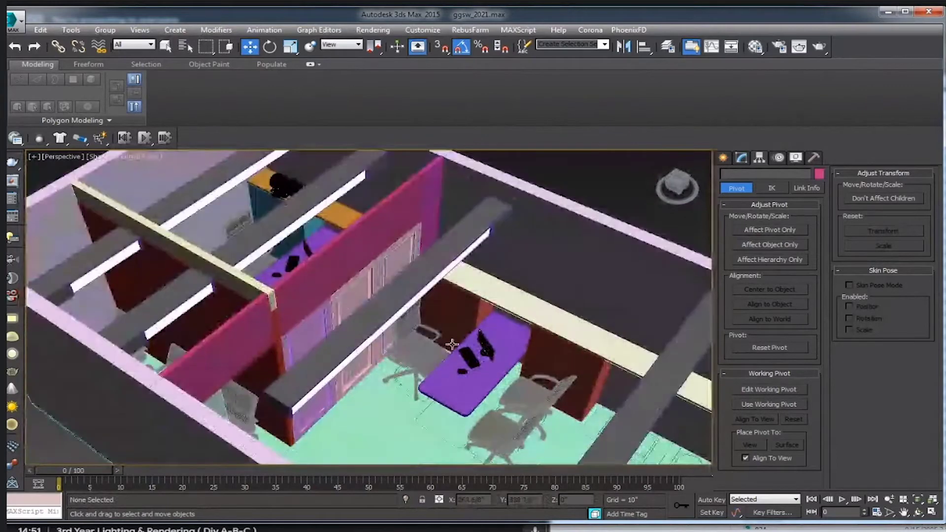
pyautogui.scroll(3, 482, 372)
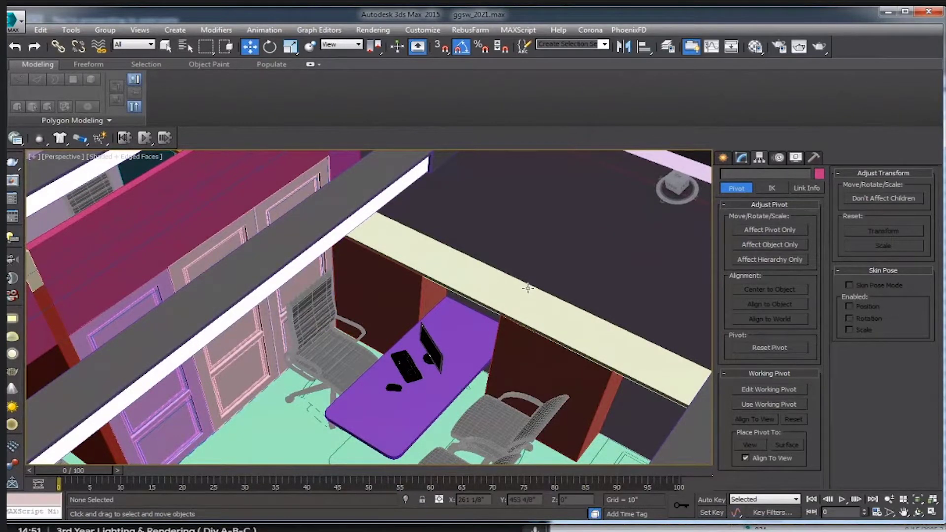
pyautogui.scroll(-3, 506, 306)
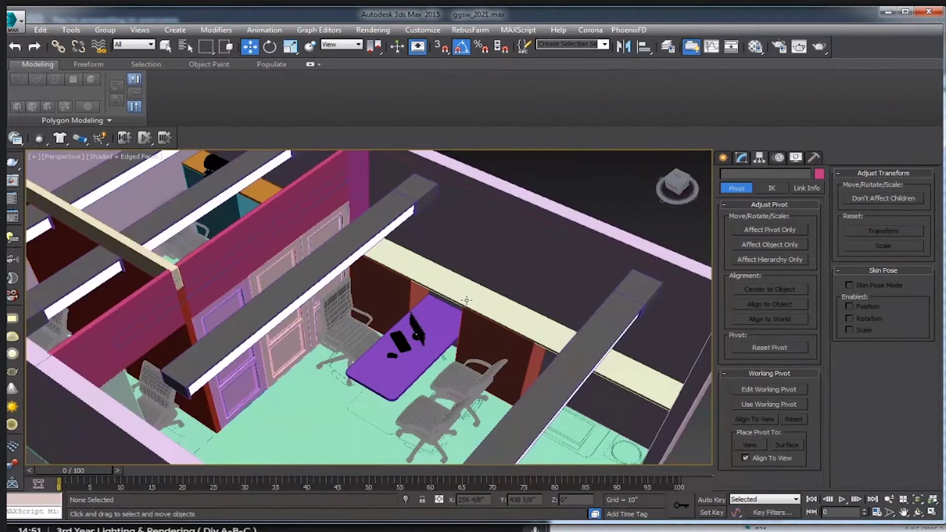
pyautogui.scroll(-3, 466, 300)
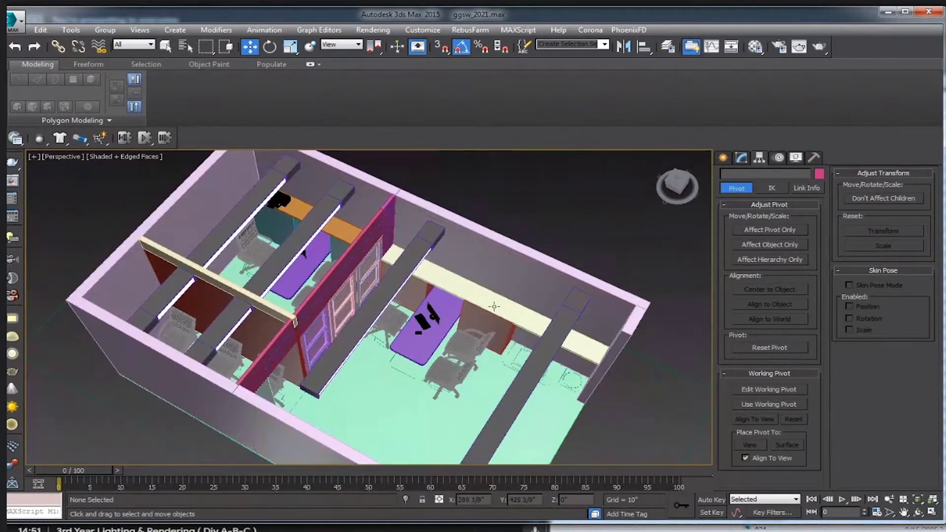
pyautogui.scroll(1, 493, 306)
pyautogui.scroll(2, 481, 308)
pyautogui.scroll(2, 465, 311)
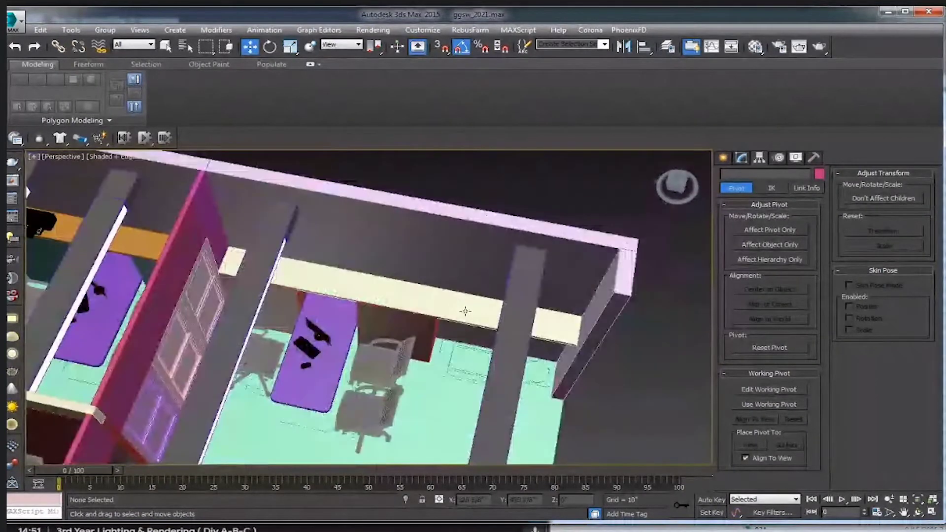
# Select the long cream shelf Box008 and frame it above the chairs.
pyautogui.click(466, 311)
pyautogui.moveTo(466, 311)
pyautogui.keyDown('alt'); pyautogui.mouseDown(button='middle')
pyautogui.moveTo(349, 327)
pyautogui.moveTo(398, 312)
pyautogui.moveTo(475, 324)
pyautogui.moveTo(445, 375)
pyautogui.mouseUp(button='middle'); pyautogui.keyUp('alt')
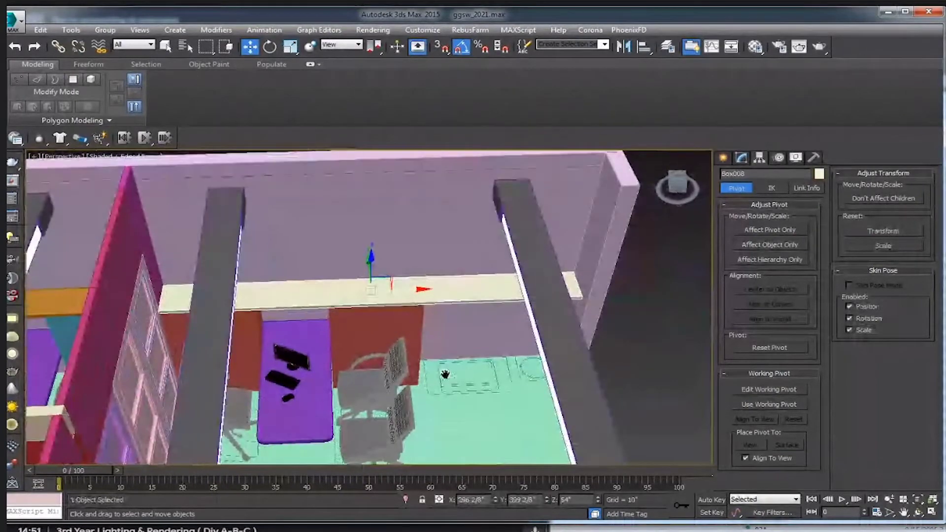
pyautogui.scroll(3, 445, 375)
pyautogui.scroll(1, 454, 370)
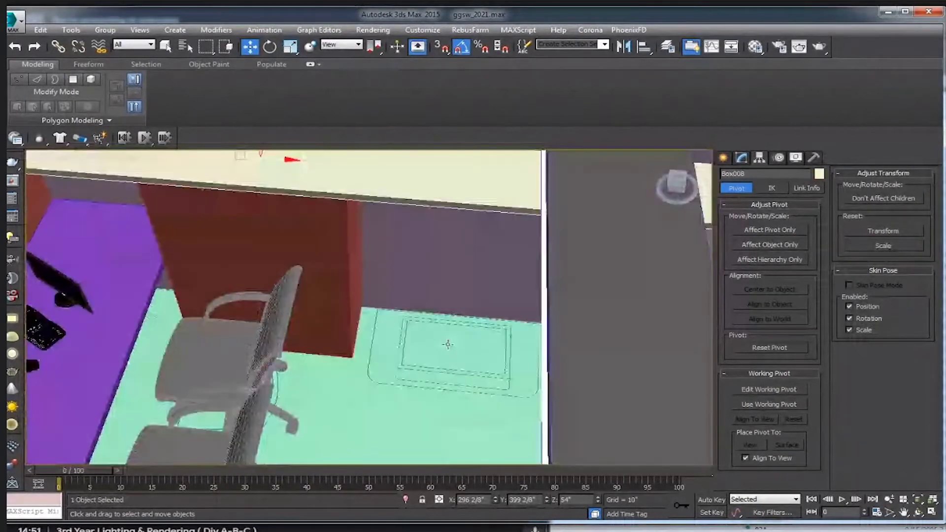
pyautogui.scroll(-3, 448, 344)
pyautogui.moveTo(448, 343)
pyautogui.keyDown('alt'); pyautogui.mouseDown(button='middle')
pyautogui.moveTo(391, 338)
pyautogui.moveTo(463, 327)
pyautogui.moveTo(266, 277)
pyautogui.moveTo(376, 338)
pyautogui.moveTo(572, 359)
pyautogui.moveTo(530, 371)
pyautogui.mouseUp(button='middle'); pyautogui.keyUp('alt')
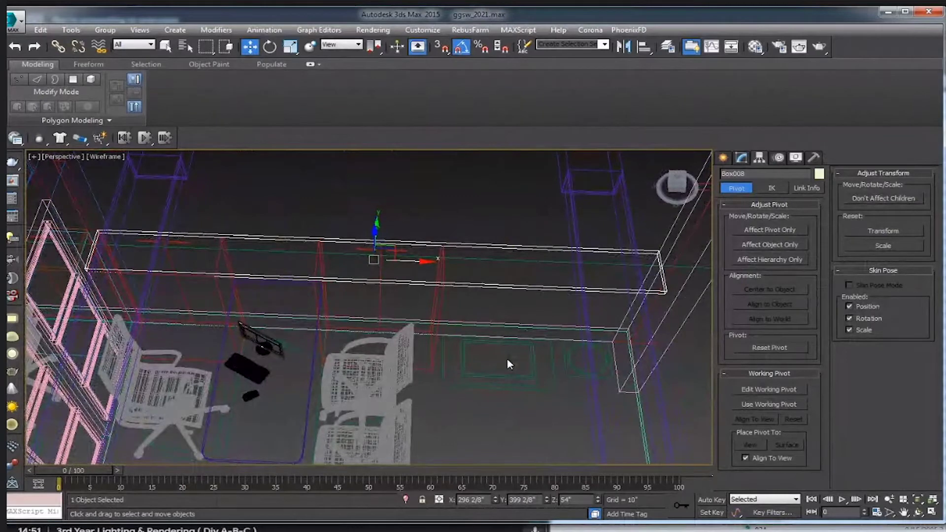
# Add an Edit Poly modifier to the shelf and select its right-end vertices with snapping on.
pyautogui.click(743, 159)
pyautogui.click(769, 189)
pyautogui.scroll(-2, 749, 296)
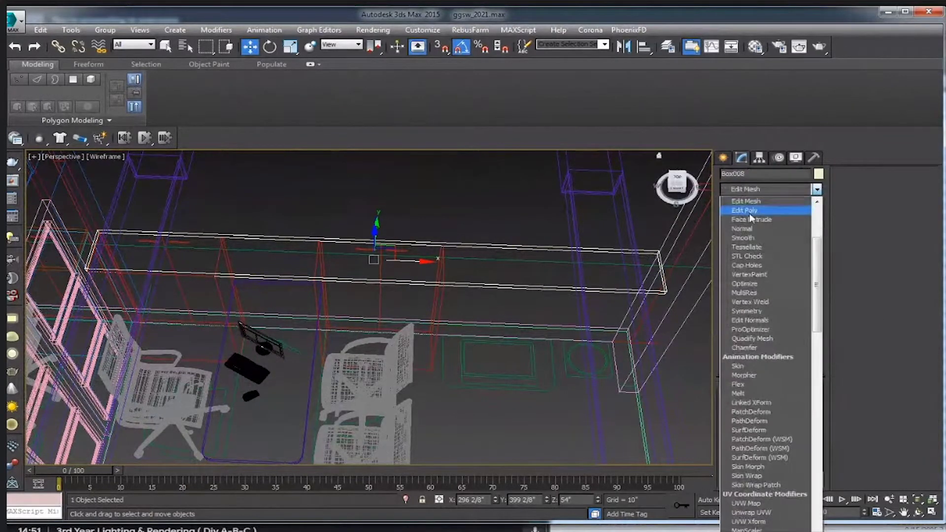
pyautogui.click(739, 209)
pyautogui.click(851, 186)
pyautogui.moveTo(677, 232)
pyautogui.mouseDown()
pyautogui.moveTo(651, 291)
pyautogui.moveTo(443, 270)
pyautogui.mouseUp()
pyautogui.press('s')
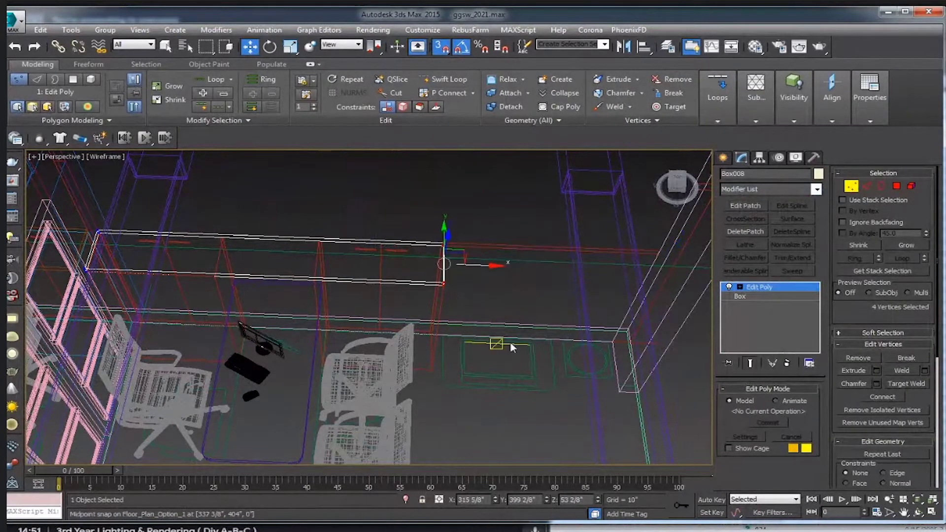
# Deselect the shelf, turn snapping off, and pan so the desk sits left.
pyautogui.click(534, 313)
pyautogui.press('s')
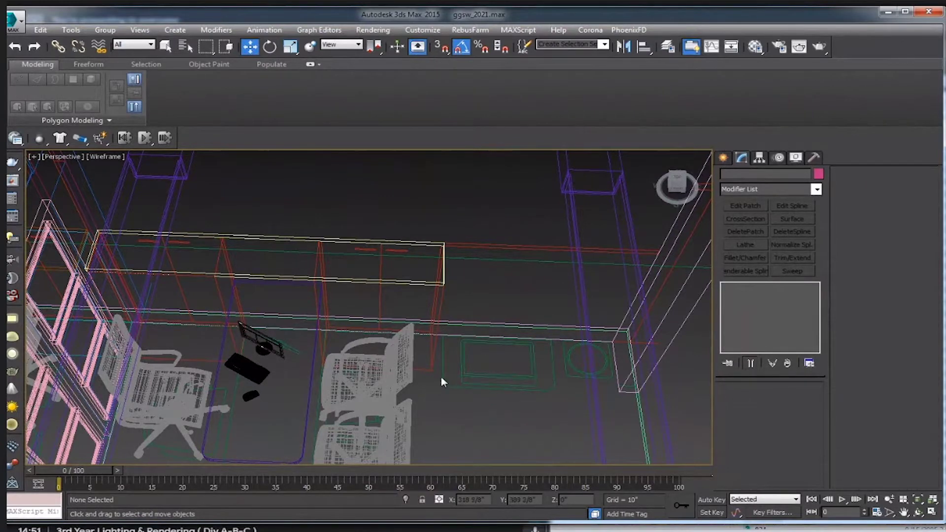
pyautogui.moveTo(550, 365)
pyautogui.mouseDown(button='middle')
pyautogui.moveTo(443, 353)
pyautogui.moveTo(435, 393)
pyautogui.mouseUp(button='middle')
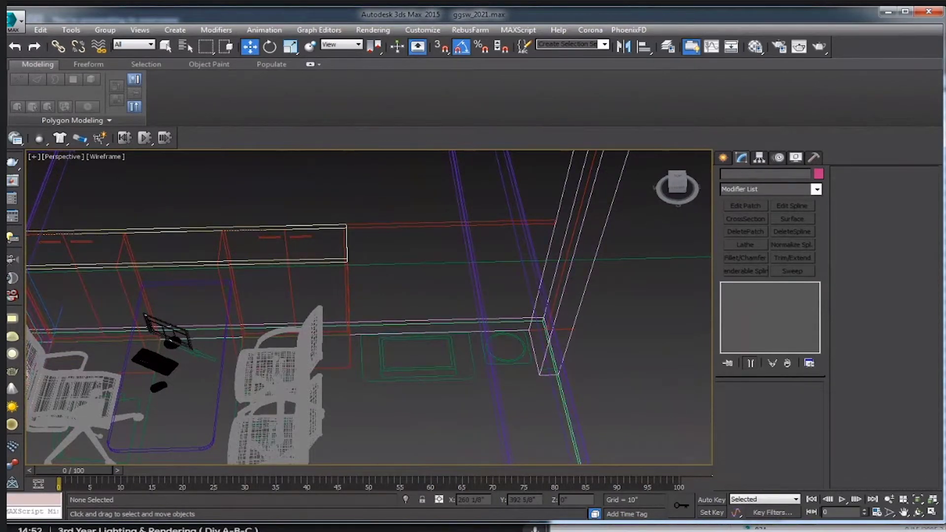
# Open the EVERMOTION ARCHMODELS VOL.07 PDF from All_Archmodels > Electronics and scroll to its last page.
pyautogui.hotkey('alt', 'Tab')
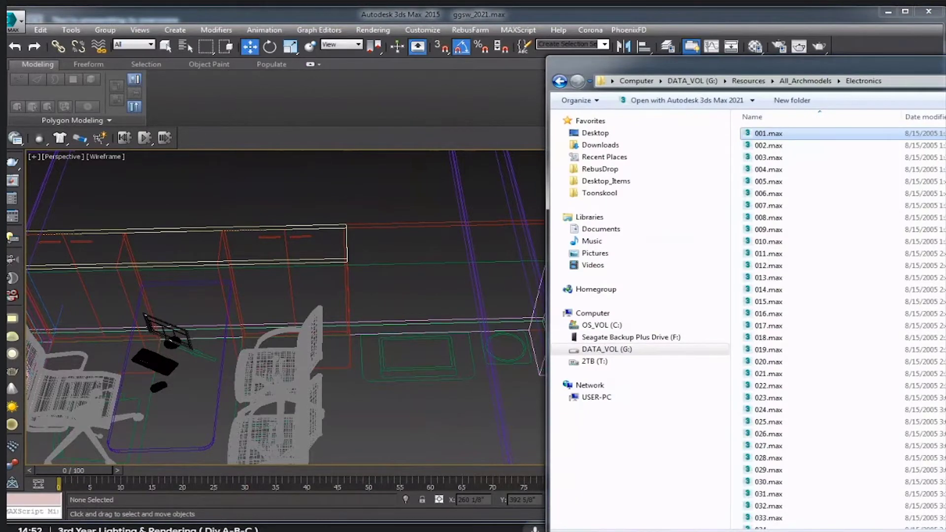
pyautogui.moveTo(739, 64); pyautogui.dragTo(544, 35)
pyautogui.press('BackSpace')
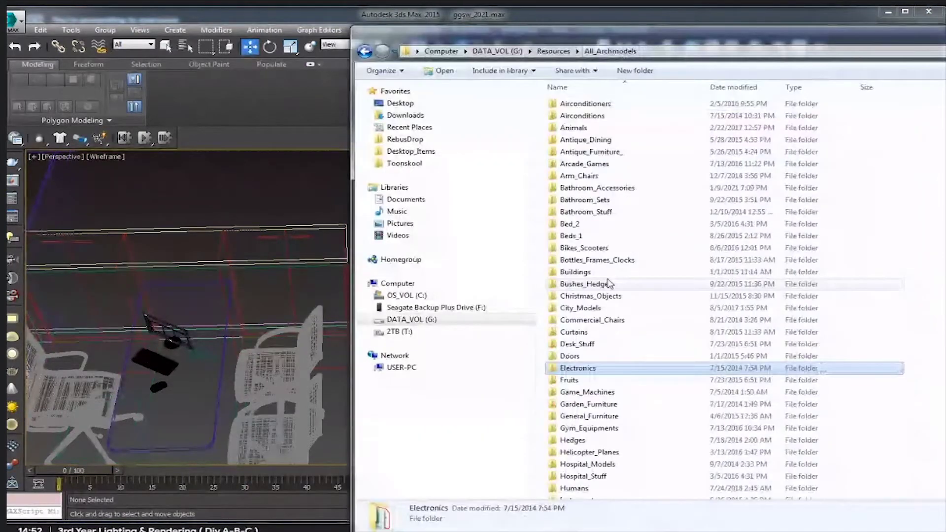
pyautogui.click(611, 307)
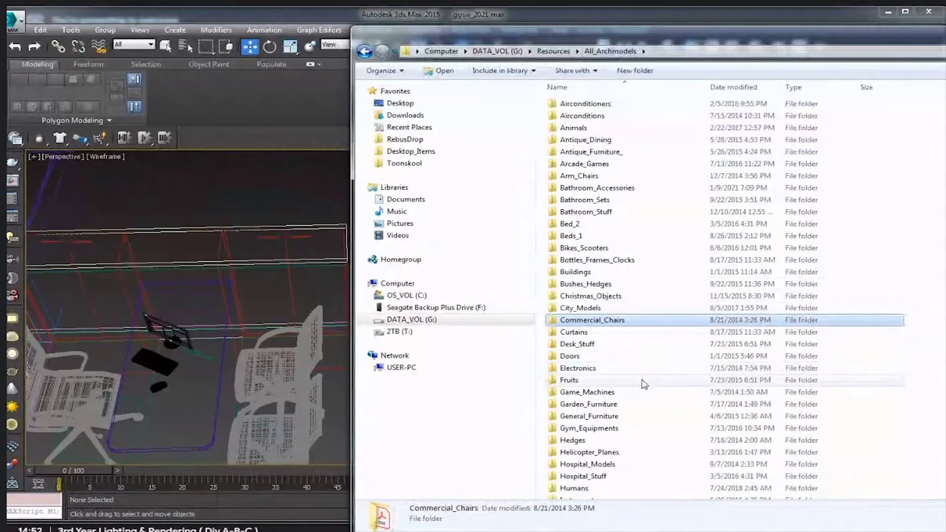
pyautogui.doubleClick(597, 375)
pyautogui.scroll(-1, 656, 498)
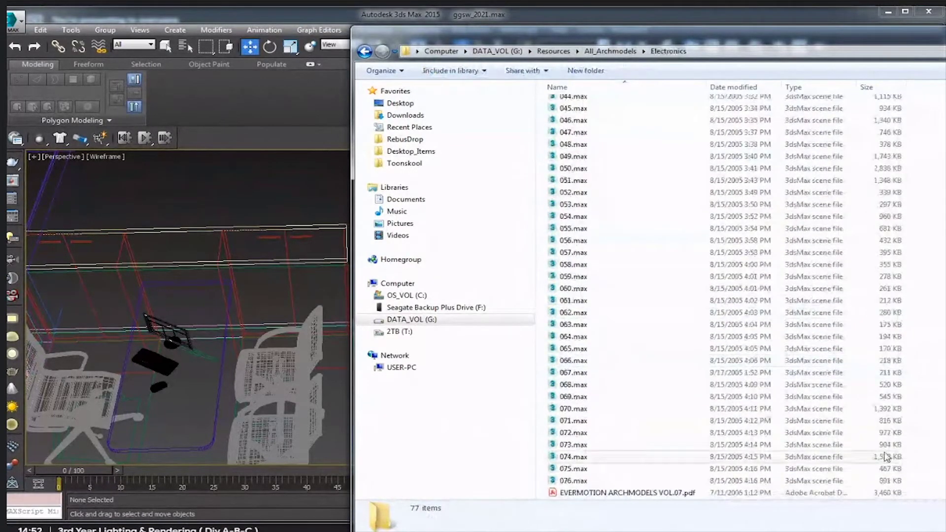
pyautogui.doubleClick(655, 495)
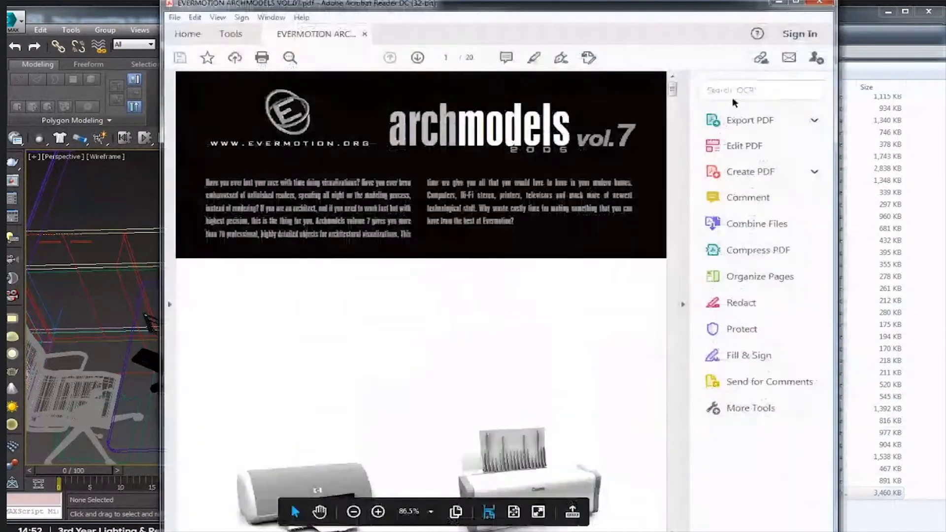
pyautogui.moveTo(674, 89)
pyautogui.mouseDown()
pyautogui.moveTo(671, 464)
pyautogui.moveTo(661, 485)
pyautogui.moveTo(672, 504)
pyautogui.mouseUp()
# Close the PDF and search 3dsky for free printer models.
pyautogui.click(819, 5)
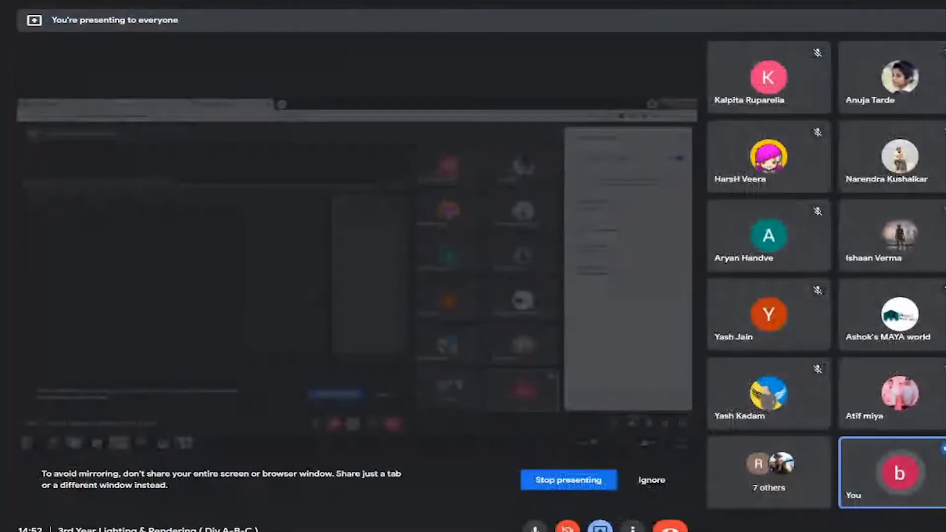
pyautogui.hotkey('ctrl', 't')
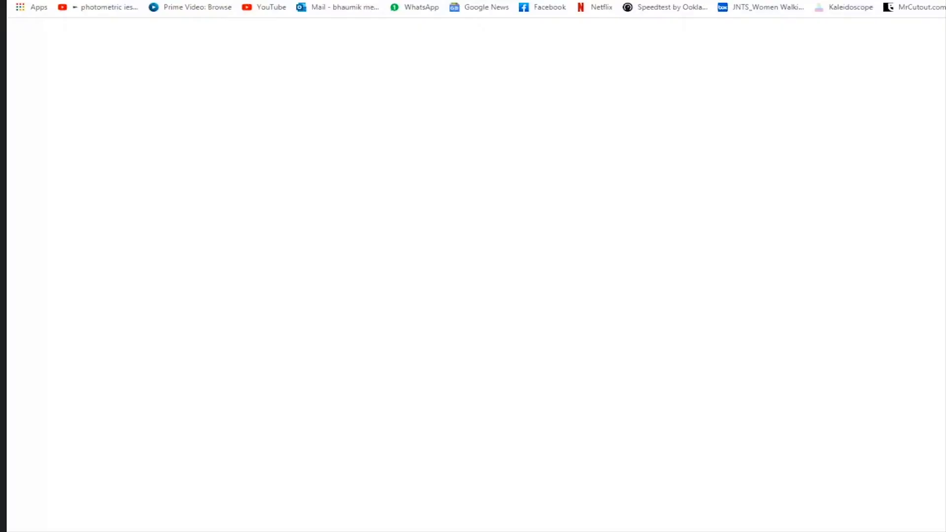
pyautogui.write('3d')
pyautogui.press('Return')
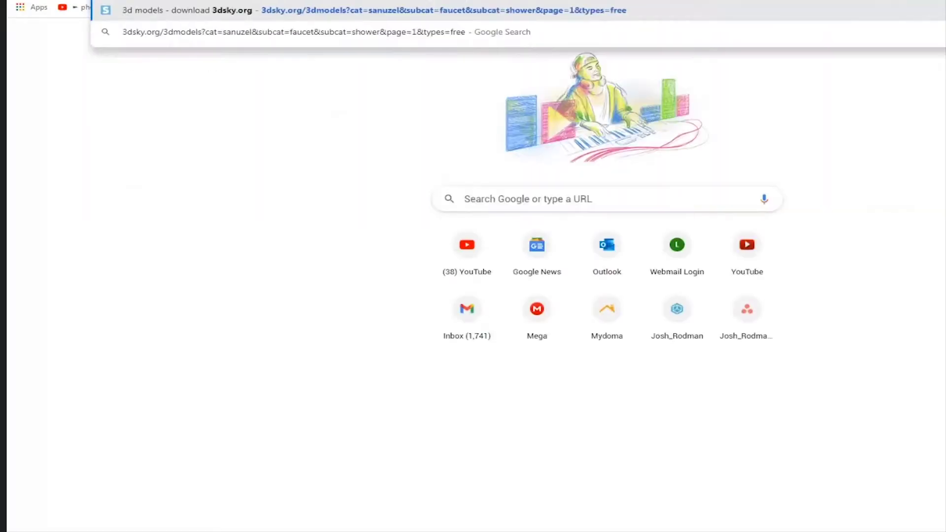
pyautogui.click(394, 27)
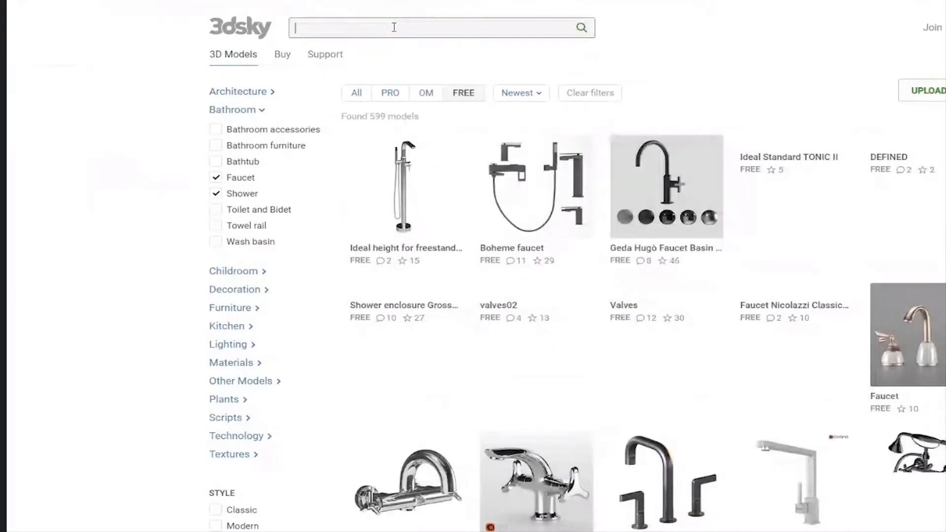
pyautogui.write('p')
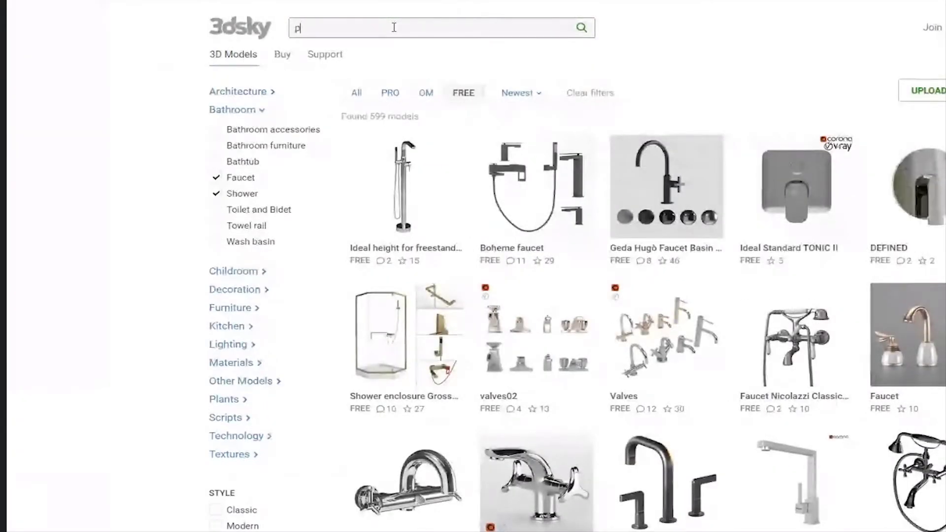
pyautogui.write('rinter')
pyautogui.press('Return')
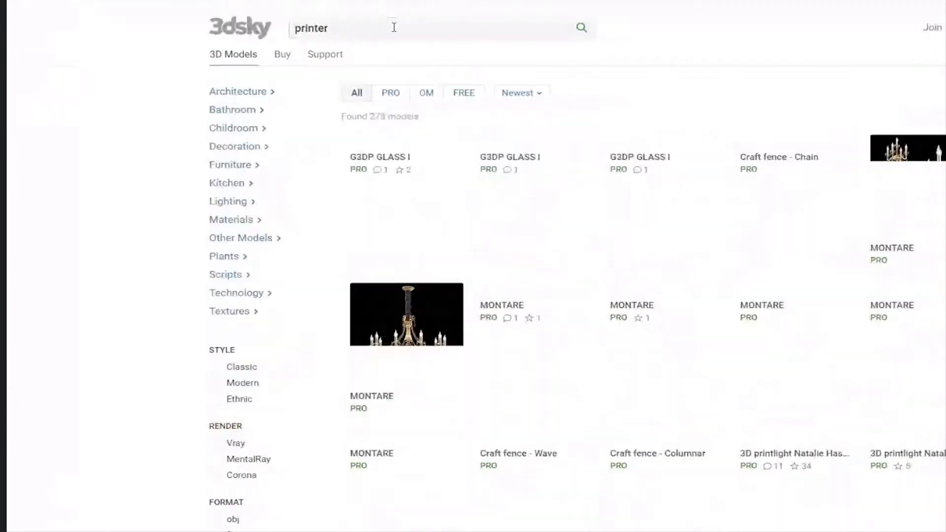
pyautogui.click(465, 98)
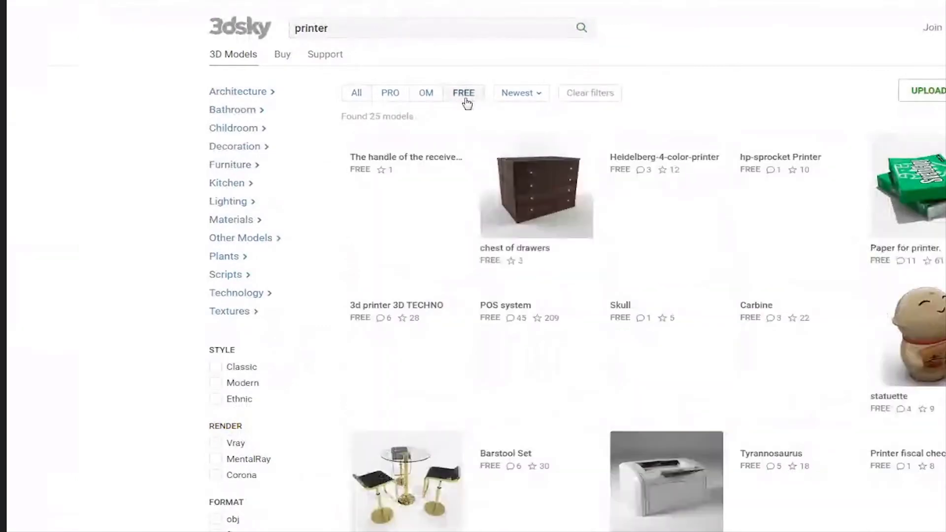
# Browse the free printer results, including the EPSON L800 model.
pyautogui.scroll(-7, 664, 274)
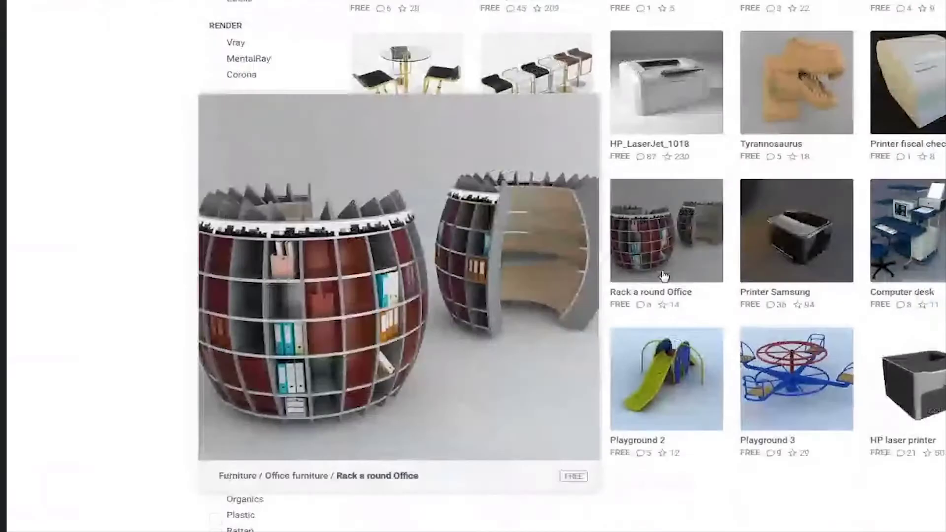
pyautogui.scroll(-4, 664, 275)
pyautogui.scroll(3, 664, 274)
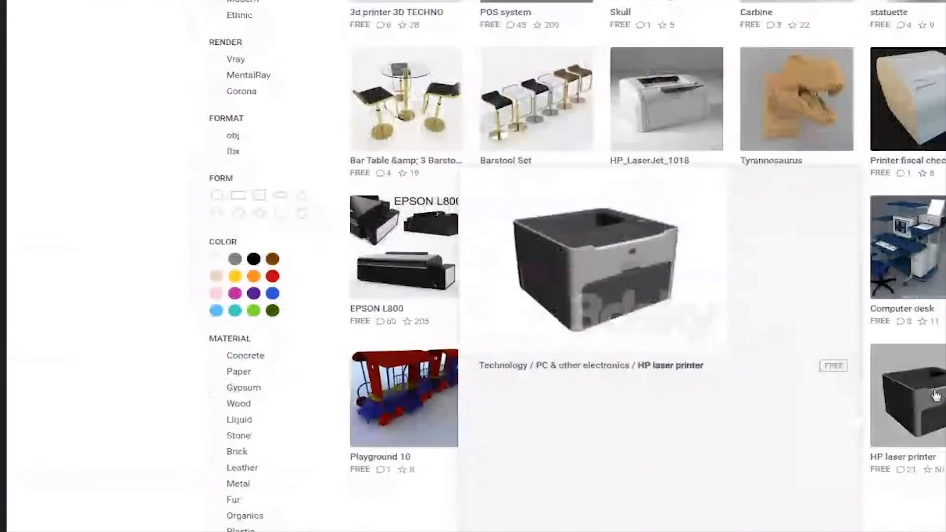
pyautogui.scroll(-1, 636, 463)
pyautogui.scroll(2, 635, 463)
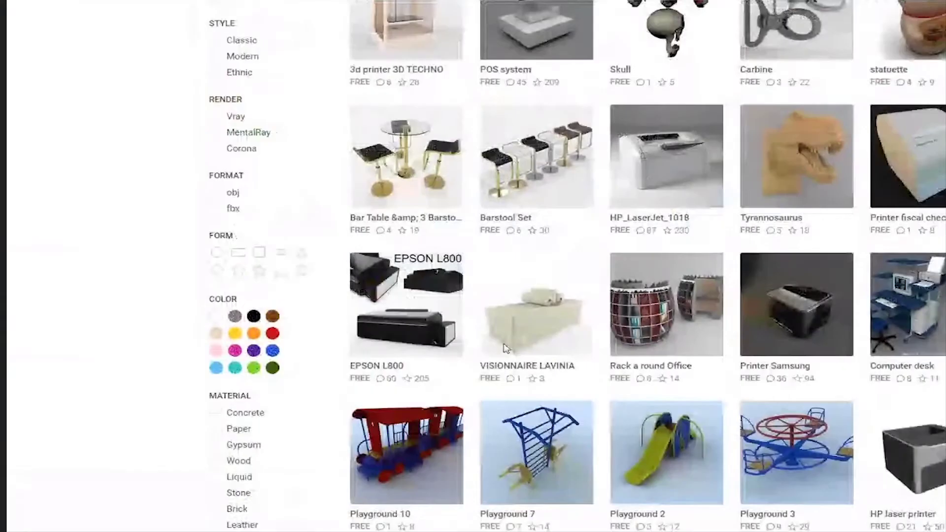
pyautogui.scroll(3, 493, 345)
pyautogui.scroll(-5, 396, 222)
pyautogui.moveTo(406, 303)
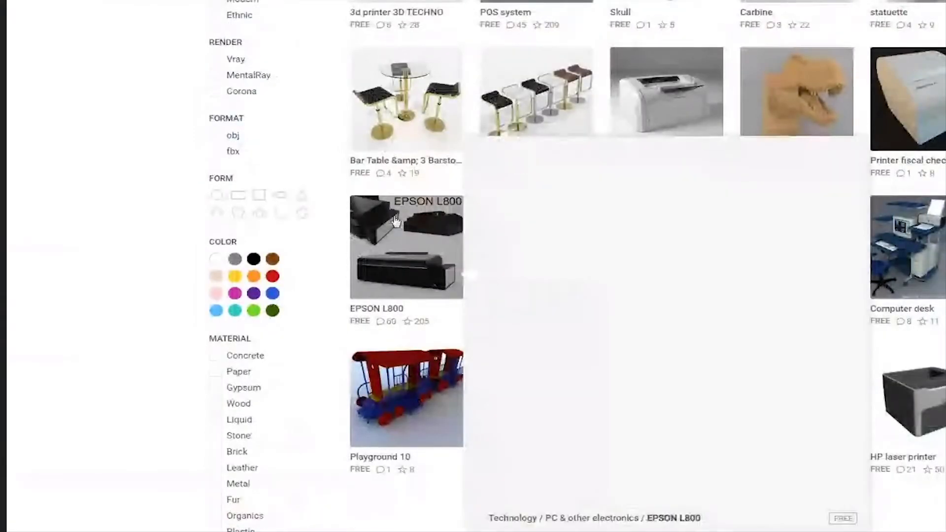
pyautogui.rightClick(402, 218)
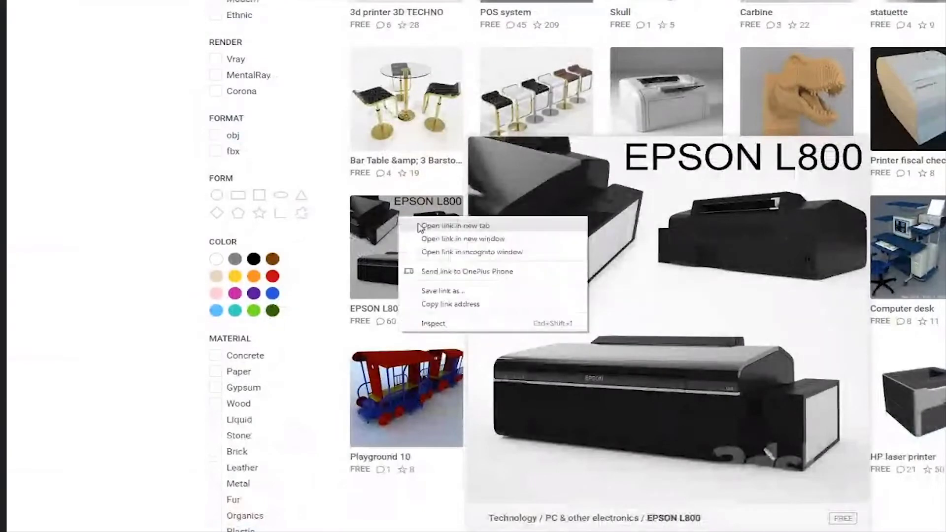
pyautogui.click(419, 227)
pyautogui.scroll(5, 750, 310)
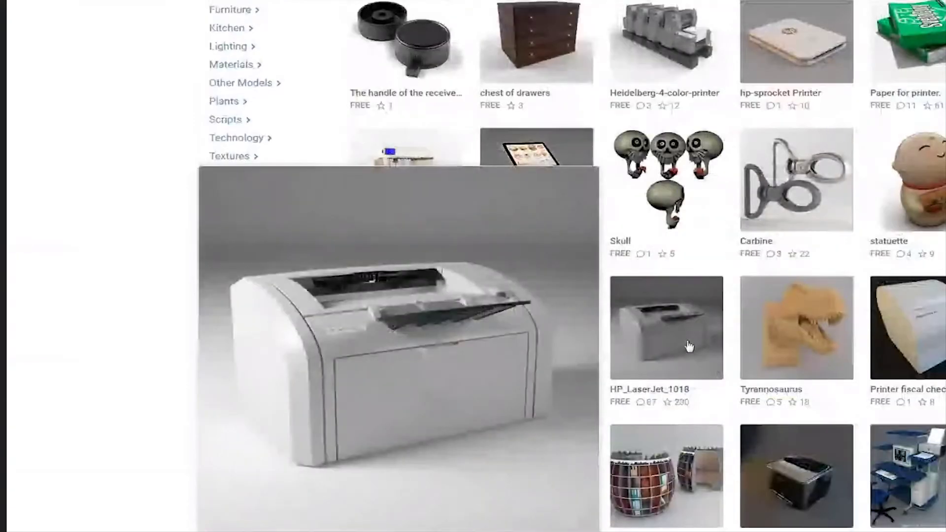
pyautogui.moveTo(908, 99)
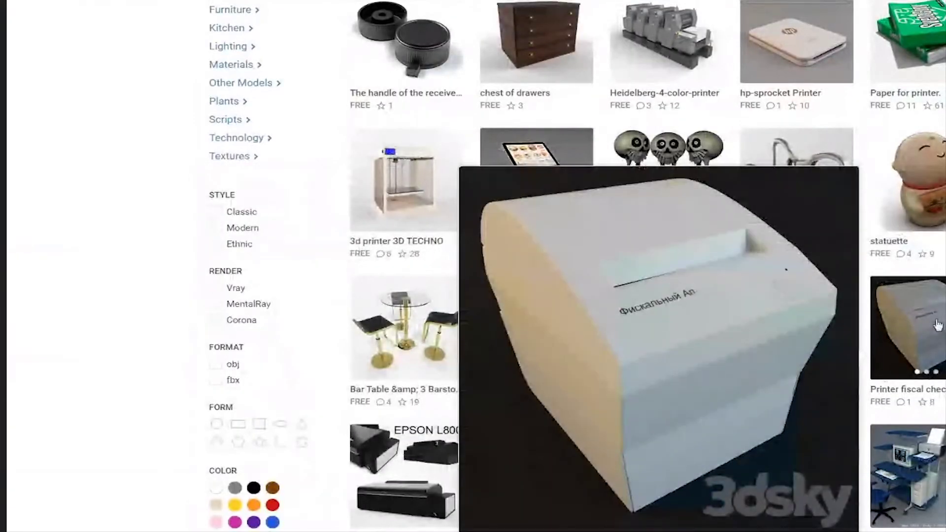
pyautogui.scroll(3, 737, 199)
pyautogui.scroll(1, 737, 199)
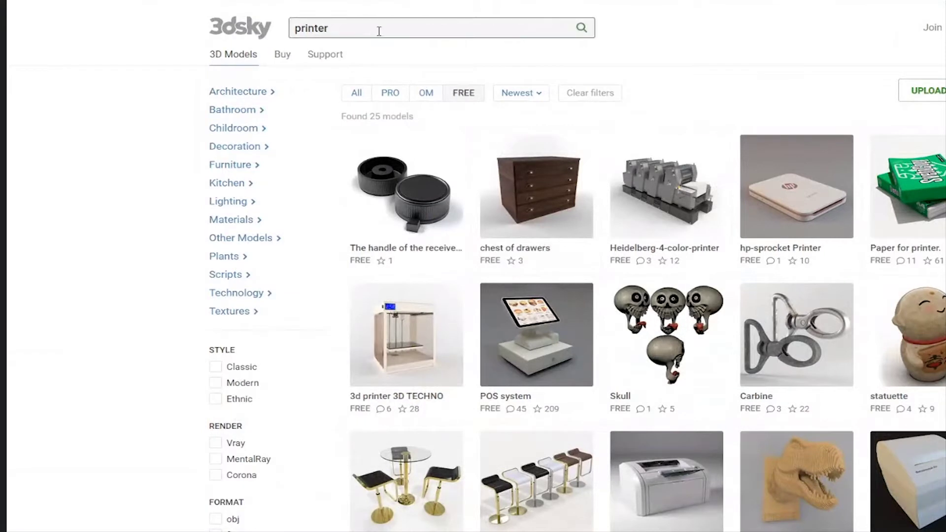
# Search 3dsky for cannon models and filter to the free ones.
pyautogui.moveTo(369, 34); pyautogui.dragTo(272, 36)
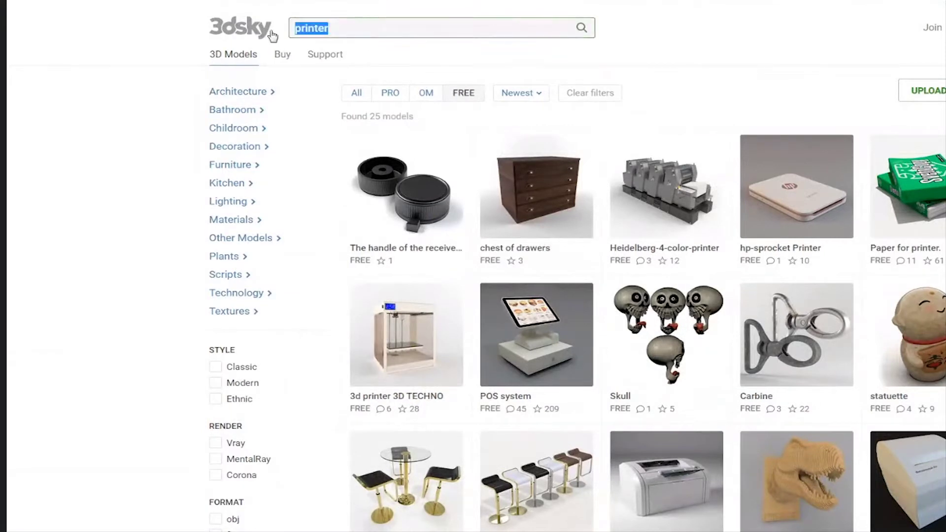
pyautogui.write('cannon')
pyautogui.press('Return')
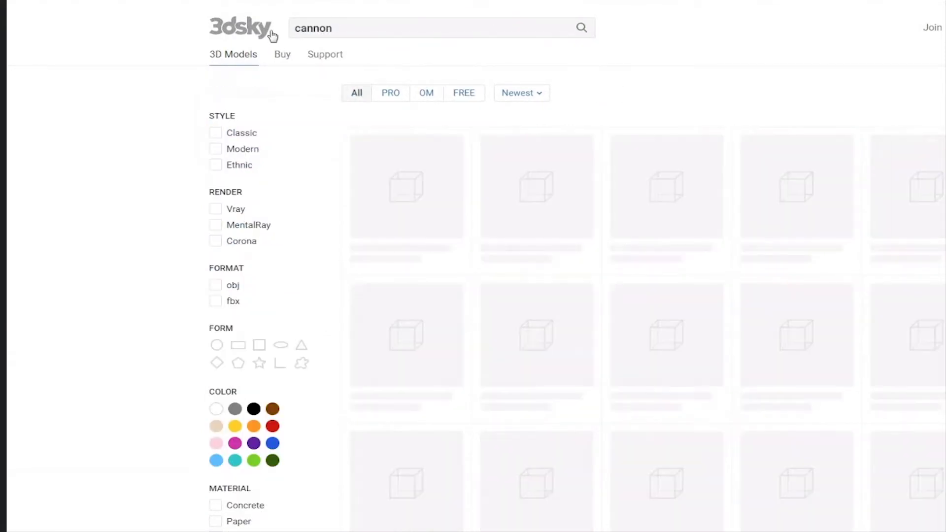
pyautogui.click(452, 92)
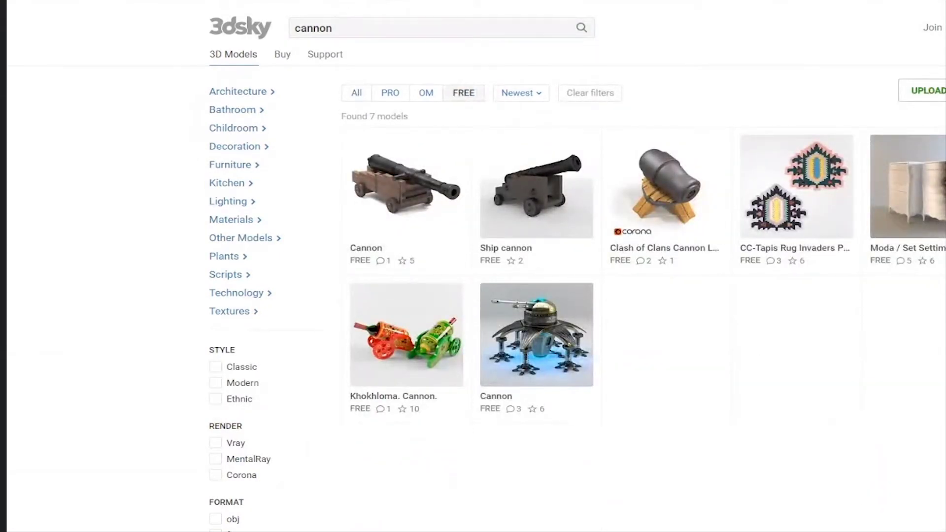
# Go to google.com and start a new search.
pyautogui.hotkey('ctrl', 'l')
pyautogui.write('google.com')
pyautogui.press('Return')
pyautogui.click(554, 233)
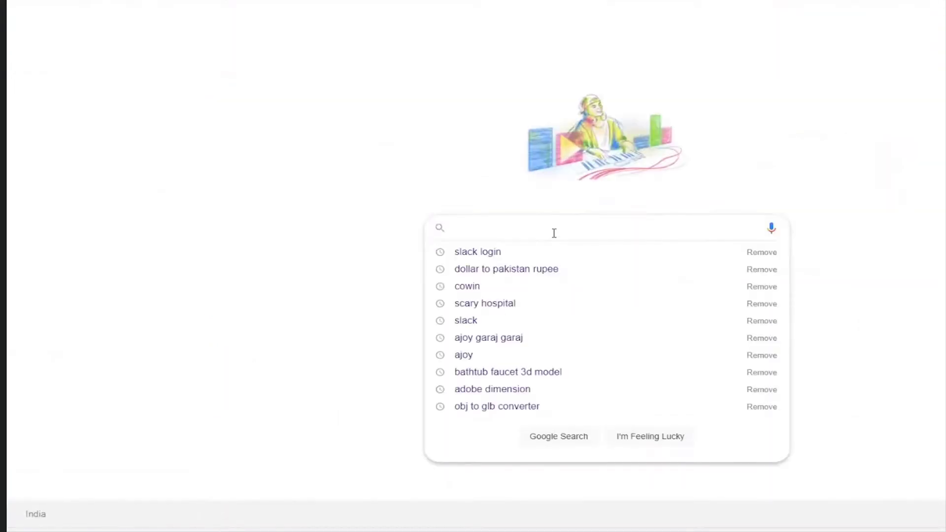
# Search Google Images for 'scanner printer 3d mode feee'.
pyautogui.write('printe')
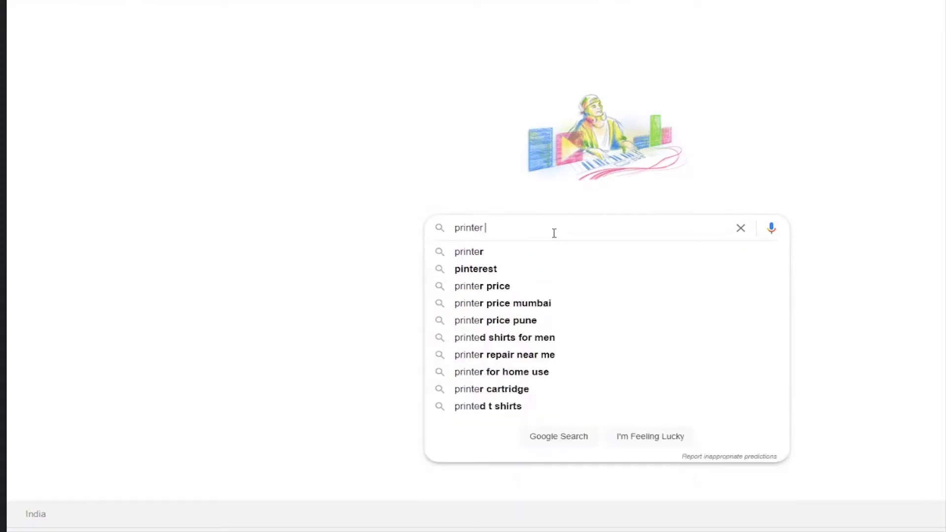
pyautogui.write('r')
pyautogui.press('BackSpace')
pyautogui.press('BackSpace')
pyautogui.press('BackSpace')
pyautogui.press('BackSpace')
pyautogui.write('scanner ')
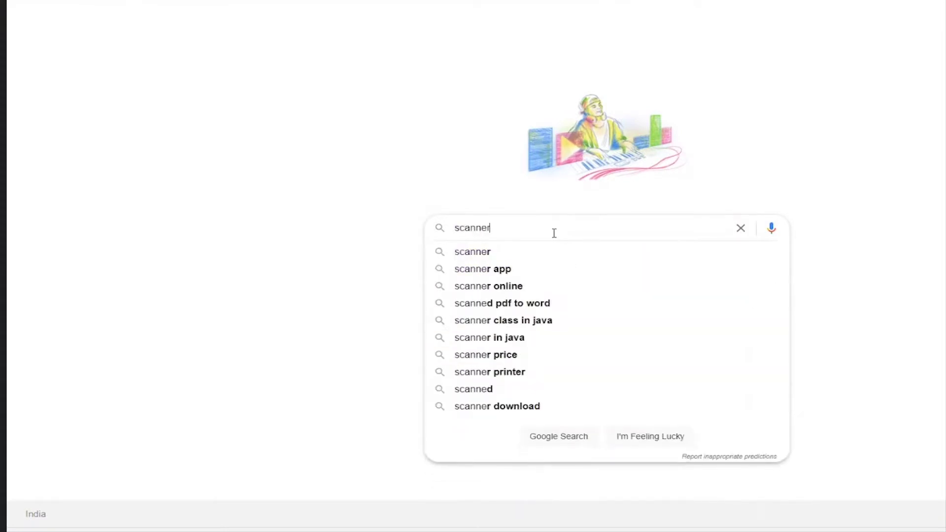
pyautogui.write('printer 3d mode')
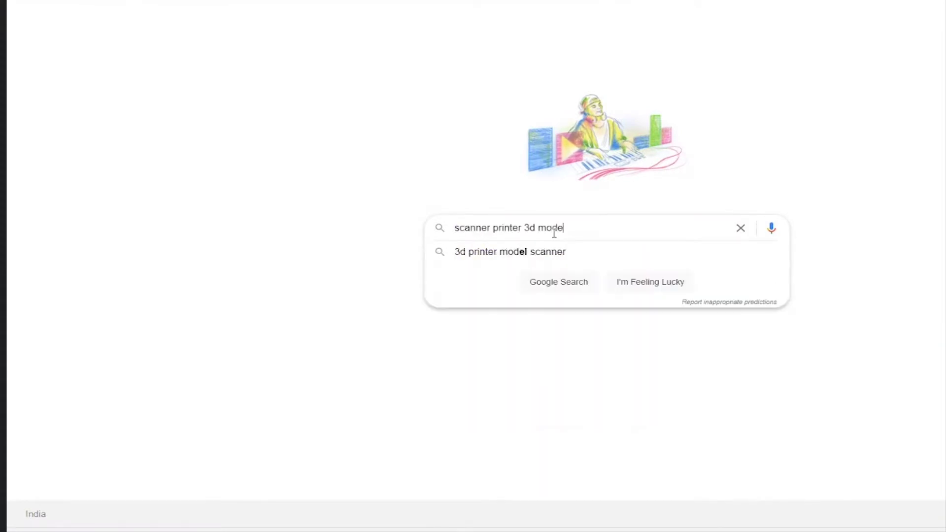
pyautogui.write(' feee')
pyautogui.press('Return')
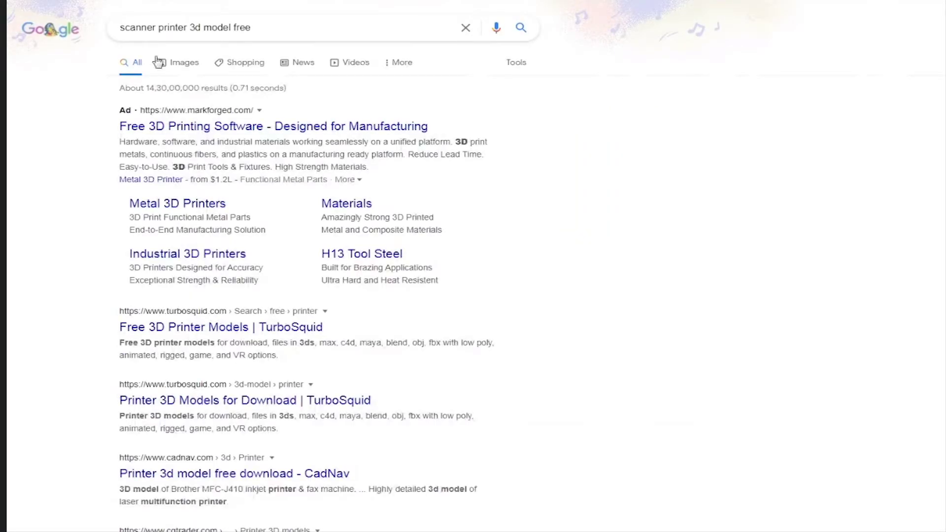
pyautogui.click(181, 68)
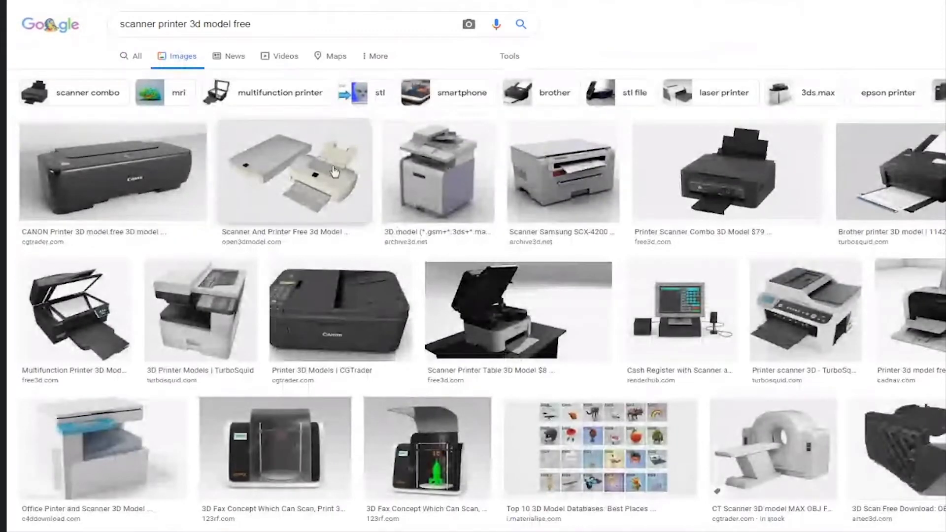
# Open the Archive 3D printer result's source page in a new tab.
pyautogui.rightClick(436, 169)
pyautogui.press('Escape')
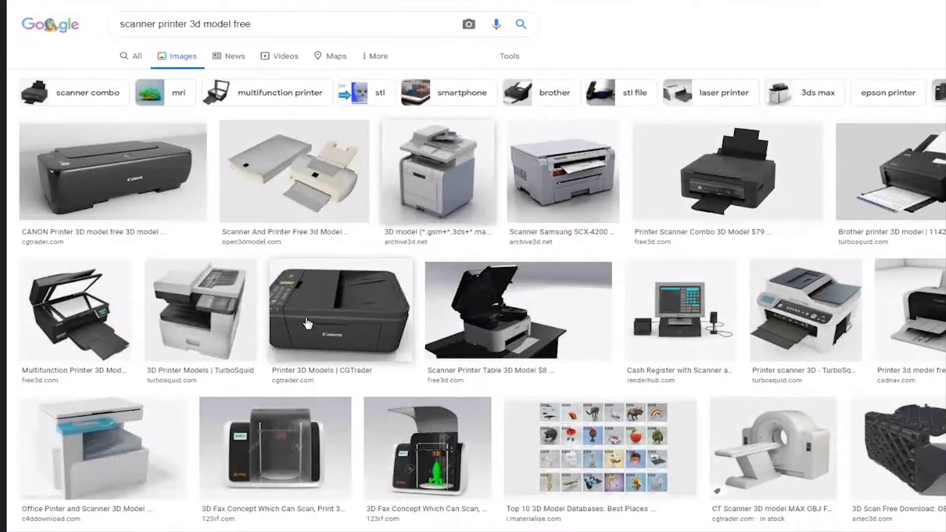
pyautogui.scroll(-1, 222, 305)
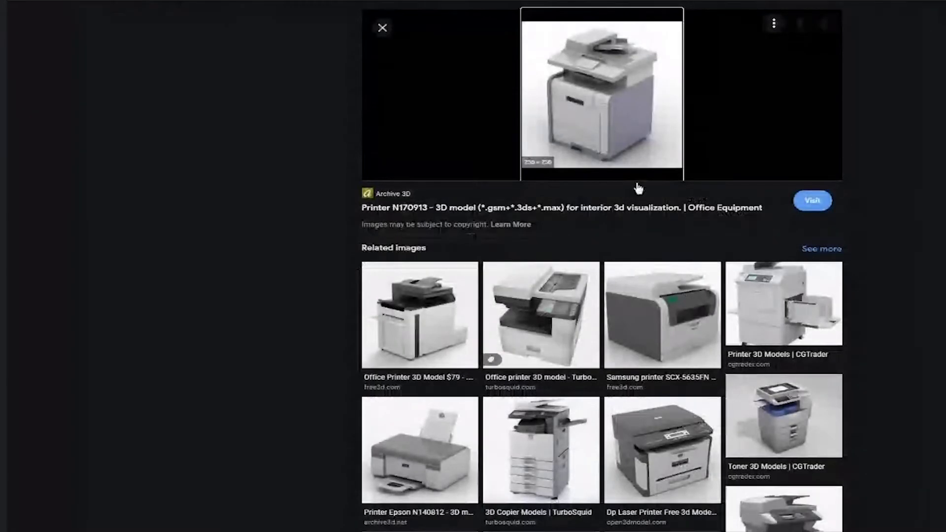
pyautogui.rightClick(819, 205)
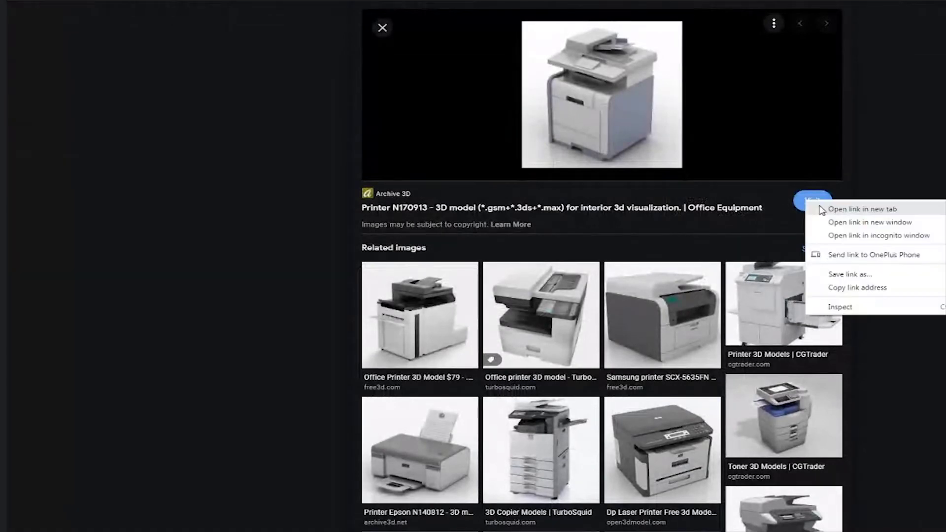
pyautogui.click(822, 207)
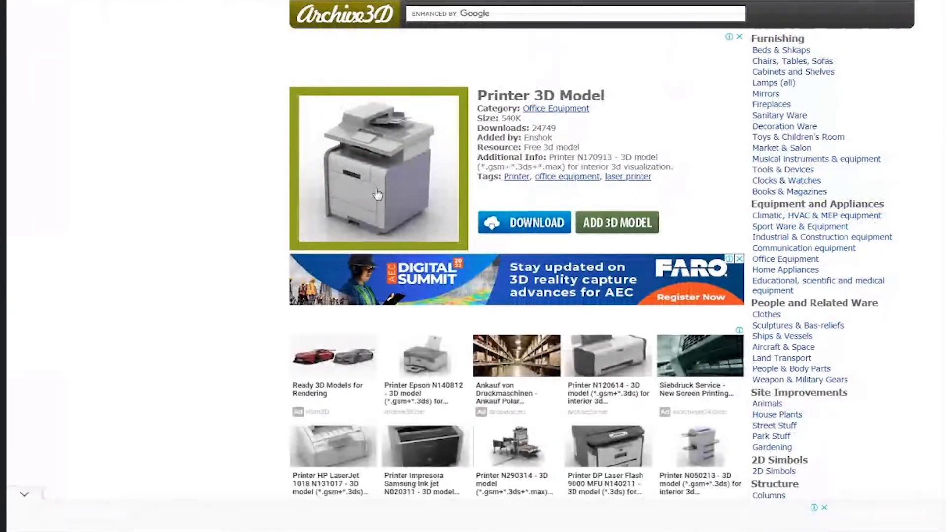
# Download the Archive3D printer zip, cancel the duplicate download, and show the file in its folder.
pyautogui.click(522, 222)
pyautogui.click(577, 292)
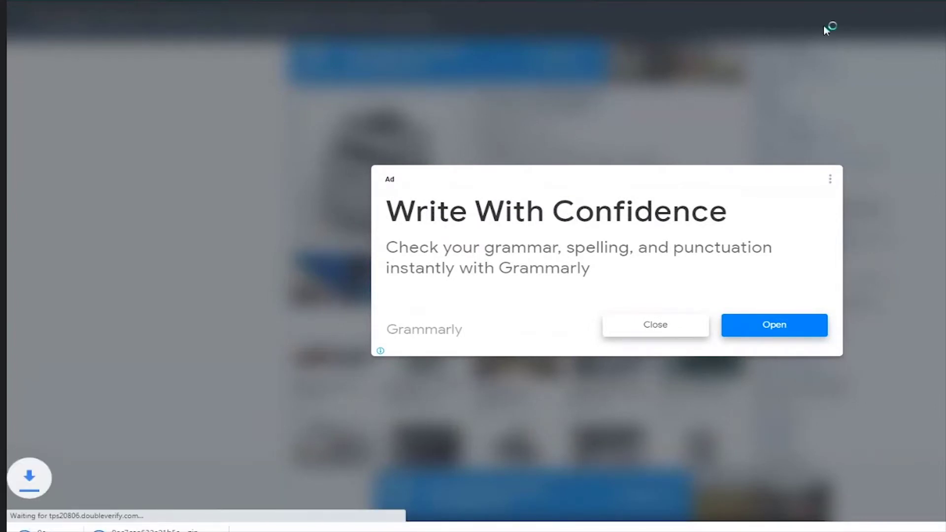
pyautogui.click(286, 529)
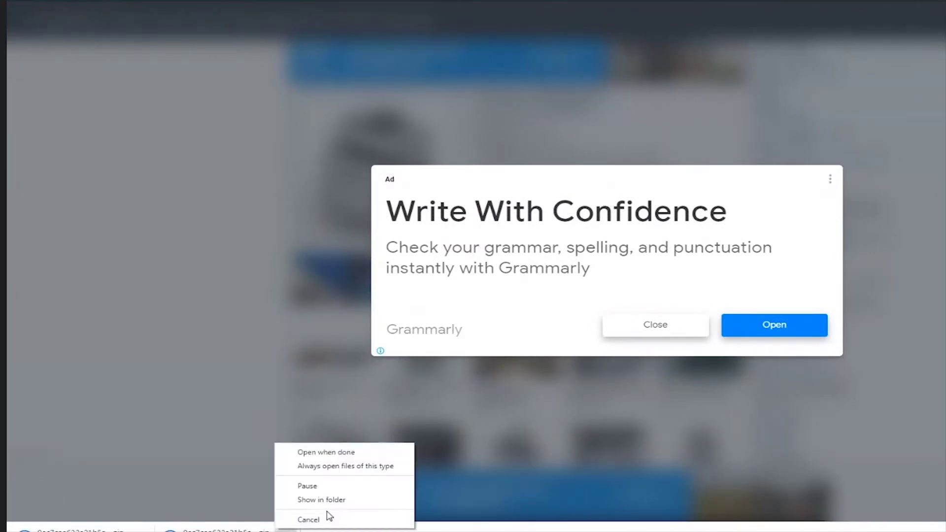
pyautogui.click(327, 513)
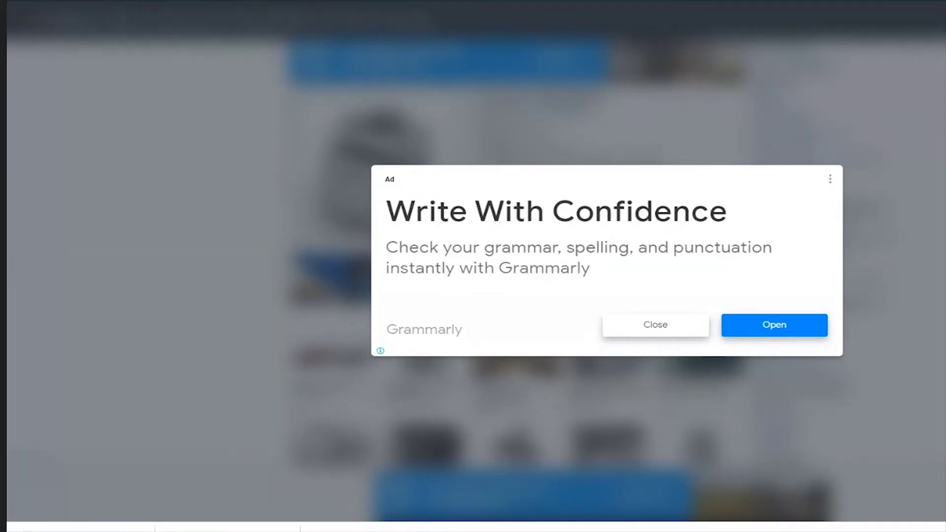
pyautogui.hotkey('alt', 'Left')
pyautogui.rightClick(273, 526)
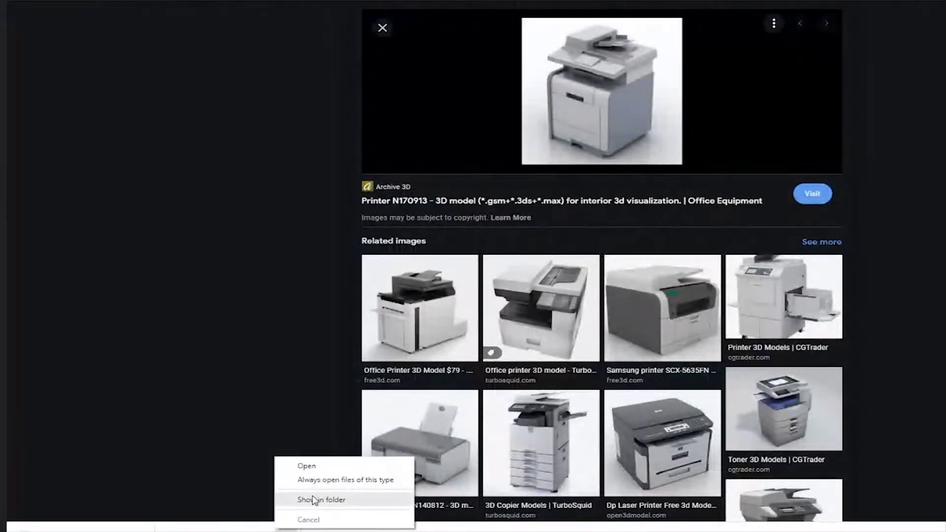
pyautogui.click(313, 499)
# Extract the printer zip with WinRAR and open the new folder to Printer N170913.max.
pyautogui.rightClick(295, 430)
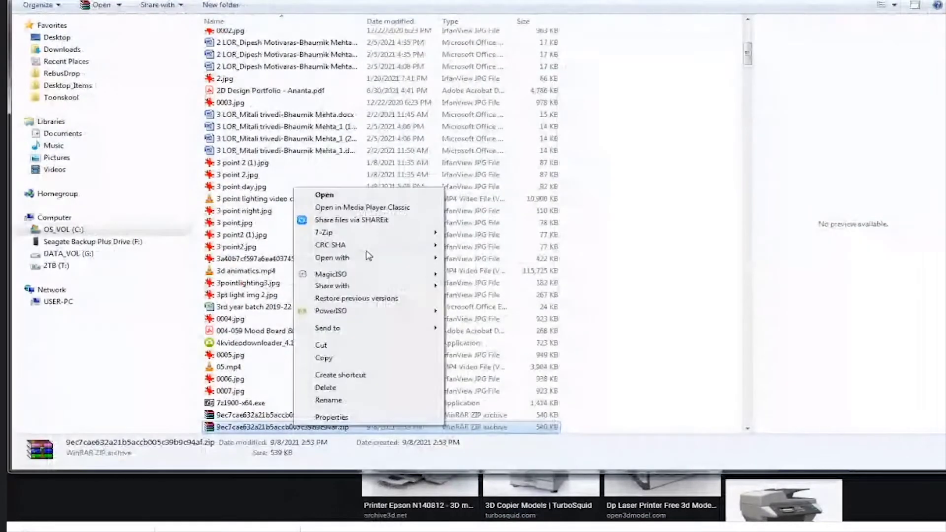
pyautogui.moveTo(332, 257)
pyautogui.click(497, 374)
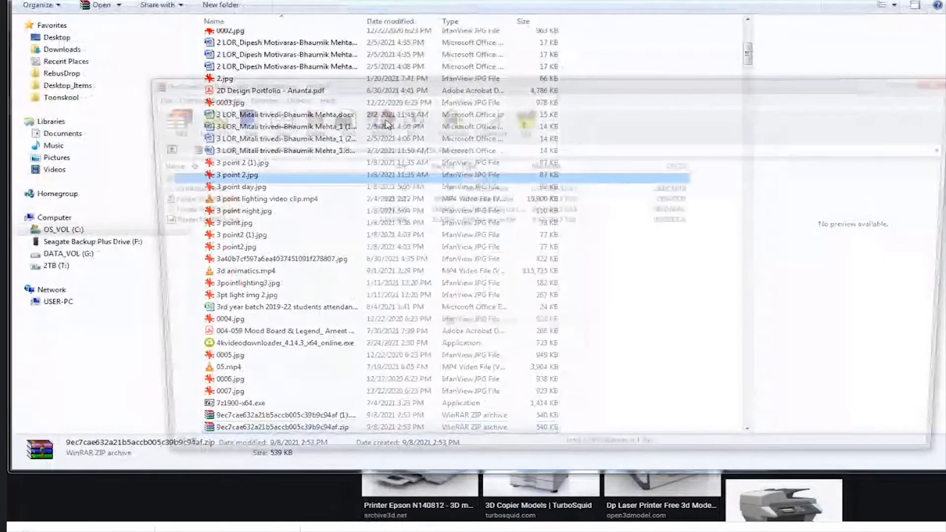
pyautogui.click(197, 118)
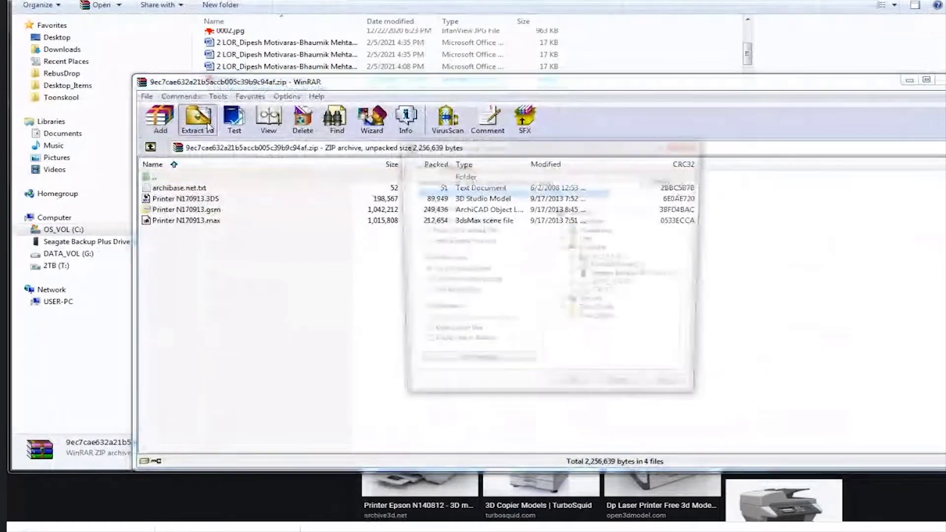
pyautogui.click(575, 392)
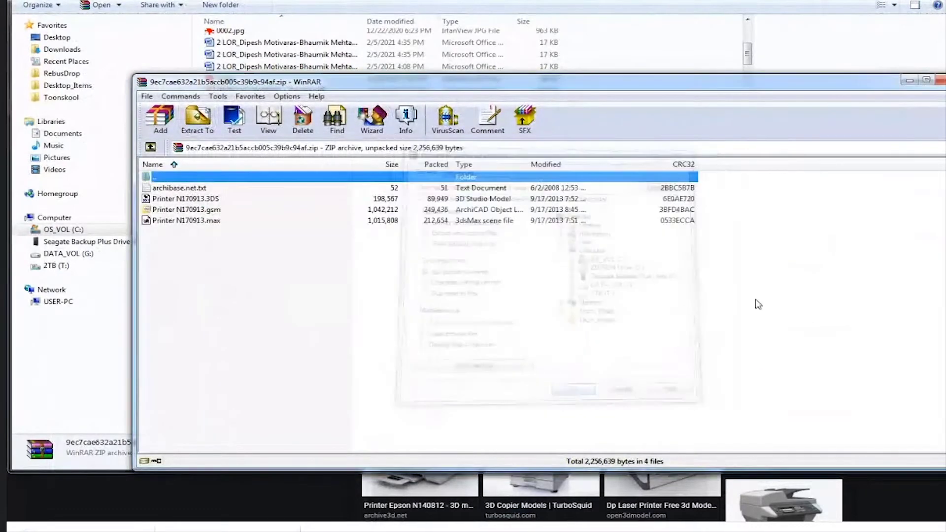
pyautogui.click(939, 80)
pyautogui.scroll(10, 332, 41)
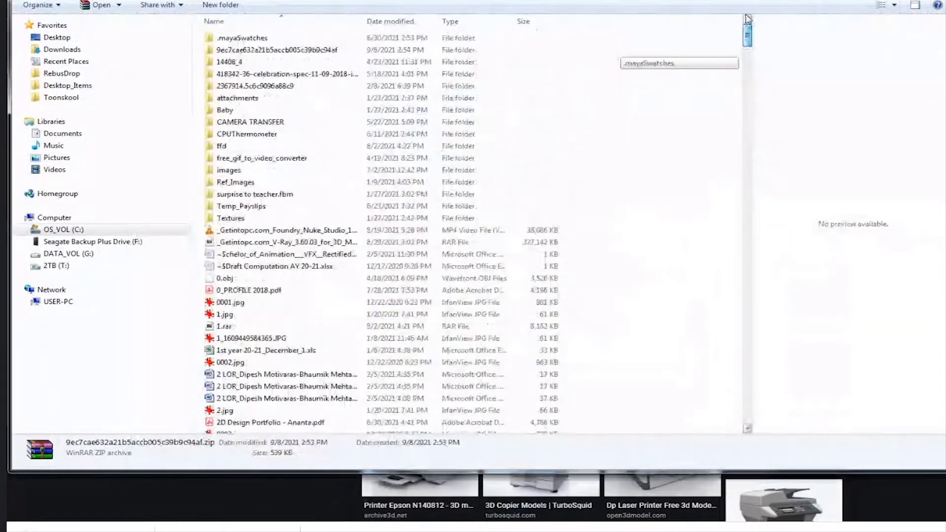
pyautogui.doubleClick(331, 49)
pyautogui.click(345, 74)
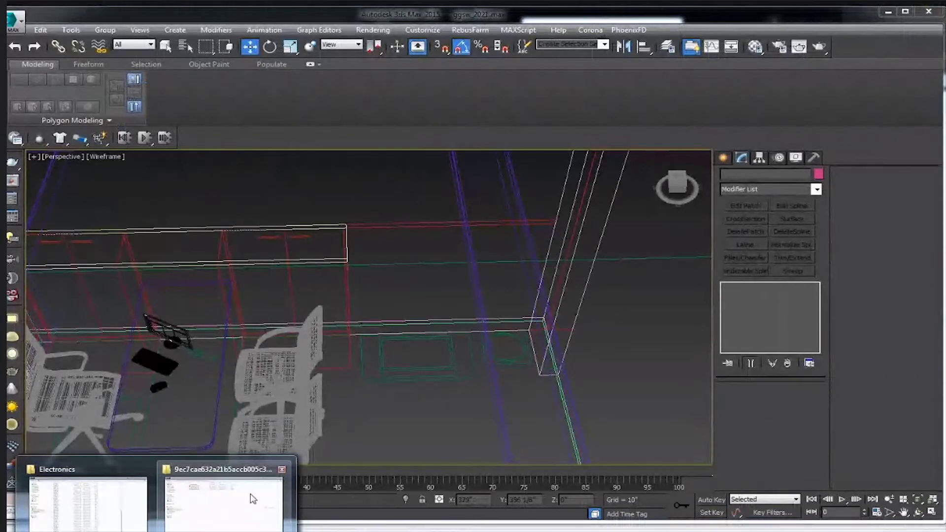
# Merge Printer N170913.max into the scene and place it in the room.
pyautogui.click(252, 499)
pyautogui.moveTo(501, 70); pyautogui.dragTo(936, 94)
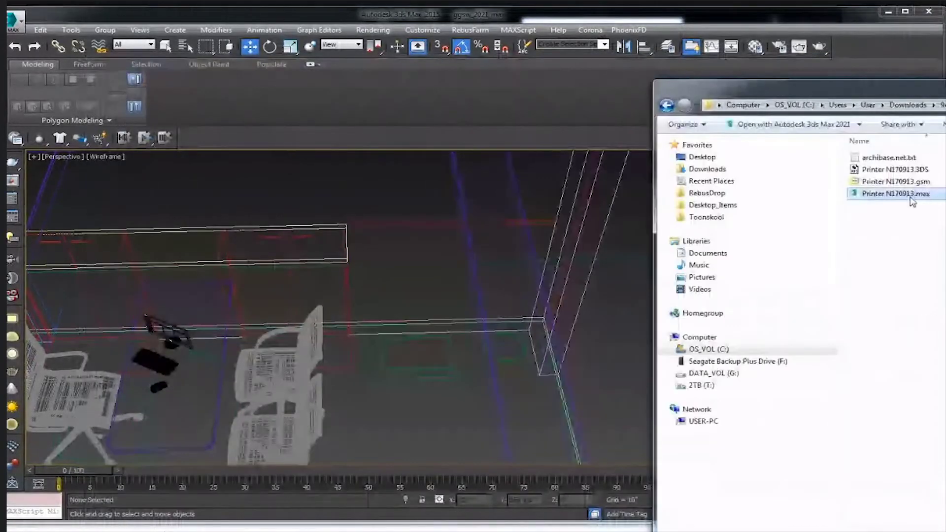
pyautogui.moveTo(896, 193); pyautogui.dragTo(425, 364)
pyautogui.click(451, 381)
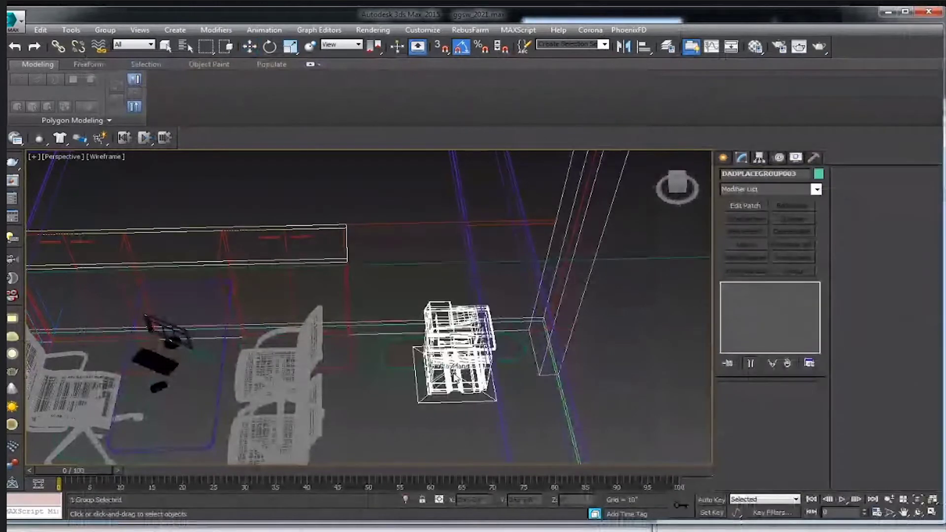
pyautogui.click(427, 328)
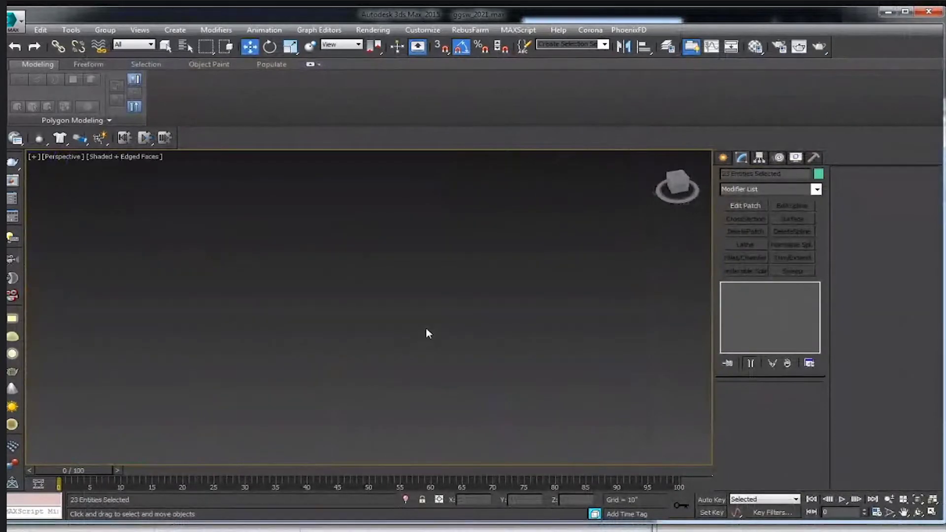
# Scale the merged printer up slightly with uniform scaling.
pyautogui.scroll(3, 367, 320)
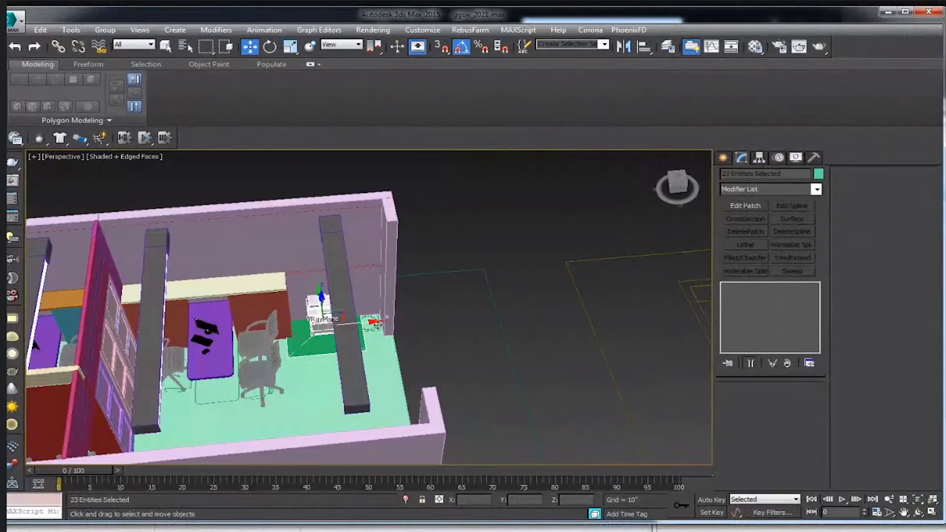
pyautogui.scroll(5, 375, 325)
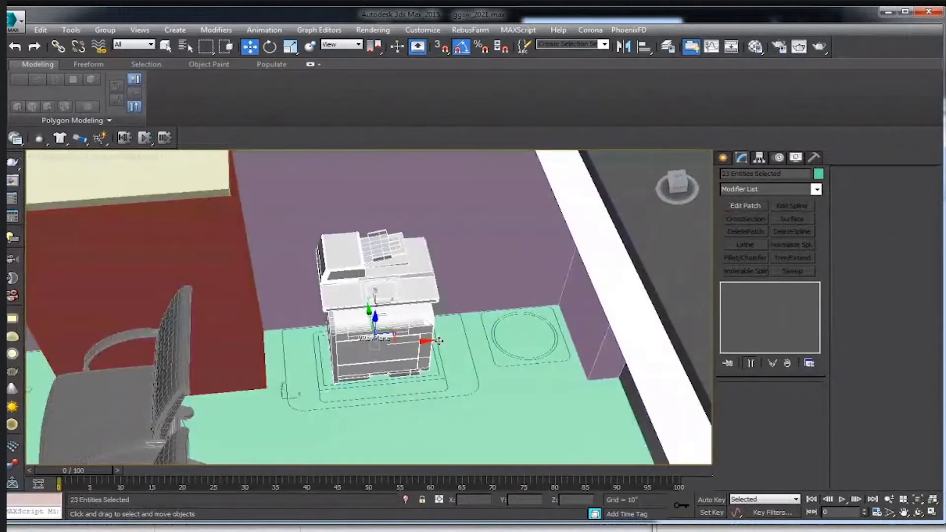
pyautogui.scroll(-3, 474, 345)
pyautogui.press('r')
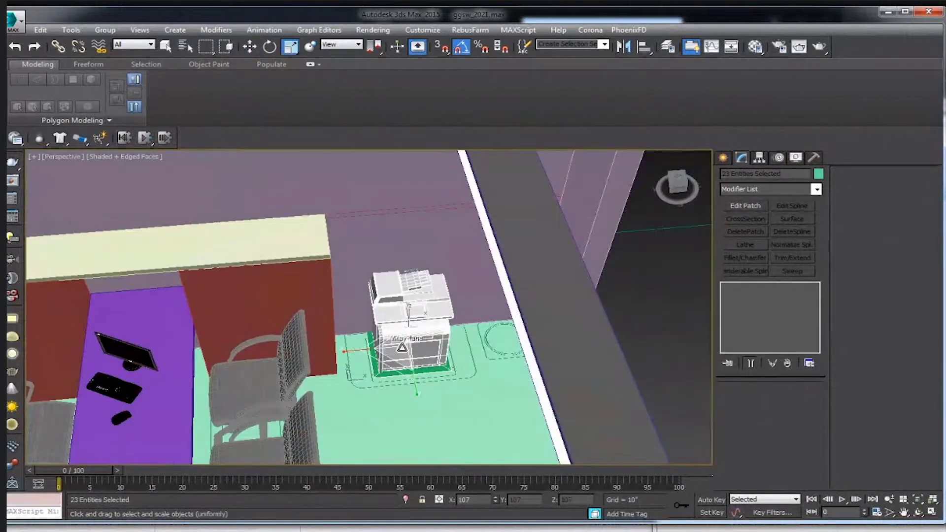
pyautogui.moveTo(423, 324); pyautogui.dragTo(423, 319)
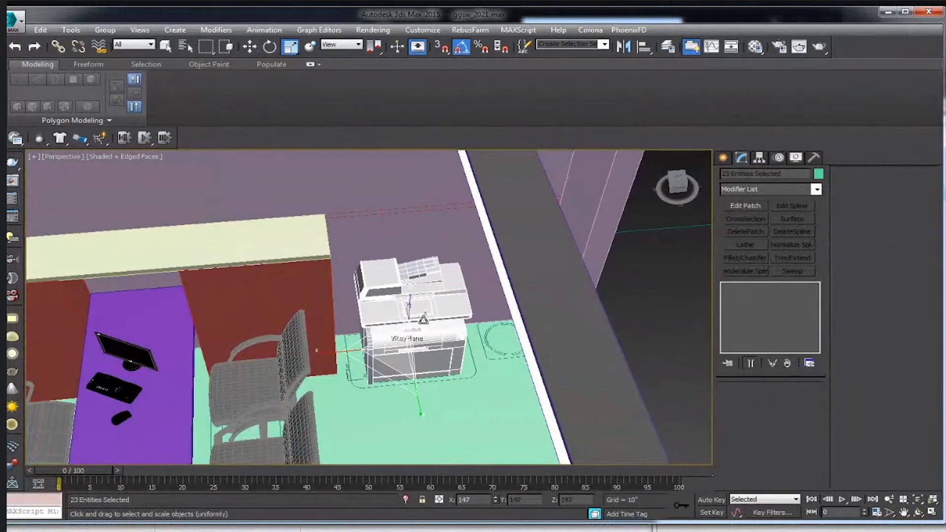
pyautogui.press('w')
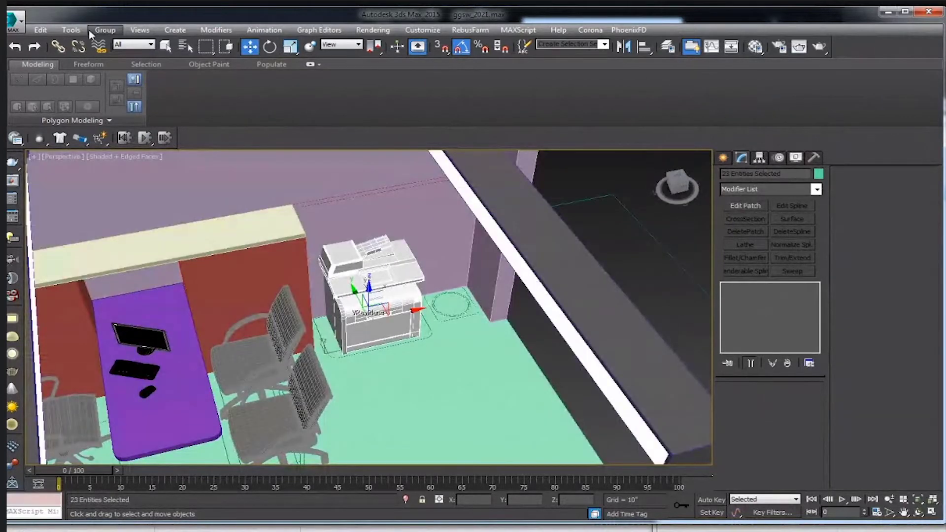
# Group the printer's parts under the name 'Printer'.
pyautogui.click(104, 30)
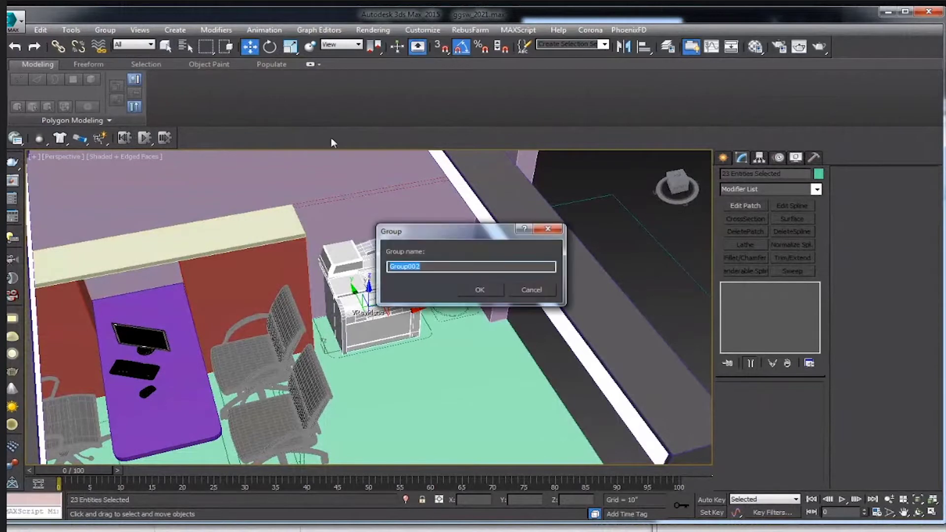
pyautogui.write('pri')
pyautogui.press('BackSpace')
pyautogui.press('BackSpace')
pyautogui.press('BackSpace')
pyautogui.write('Printer')
pyautogui.press('Return')
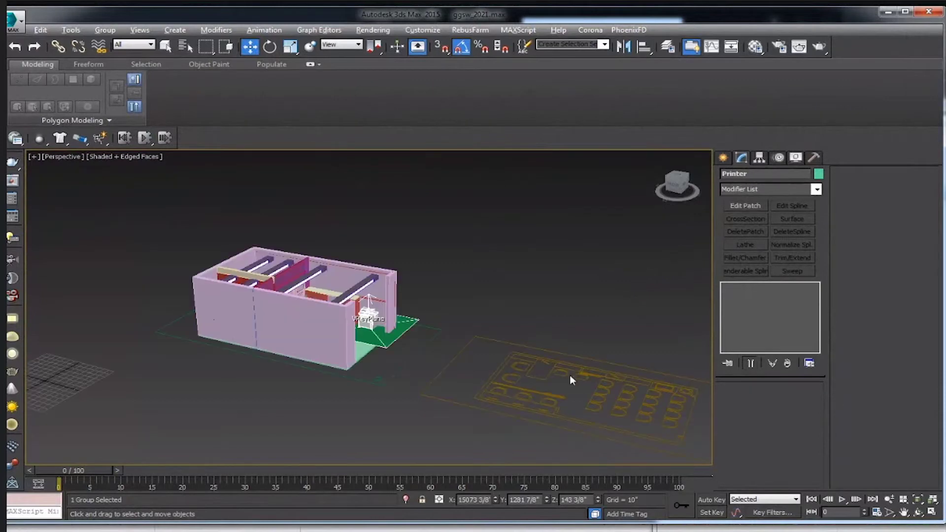
# Delete the floor plan spline and frame a level view on the Printer group.
pyautogui.scroll(-5, 569, 375)
pyautogui.scroll(3, 563, 330)
pyautogui.click(563, 281)
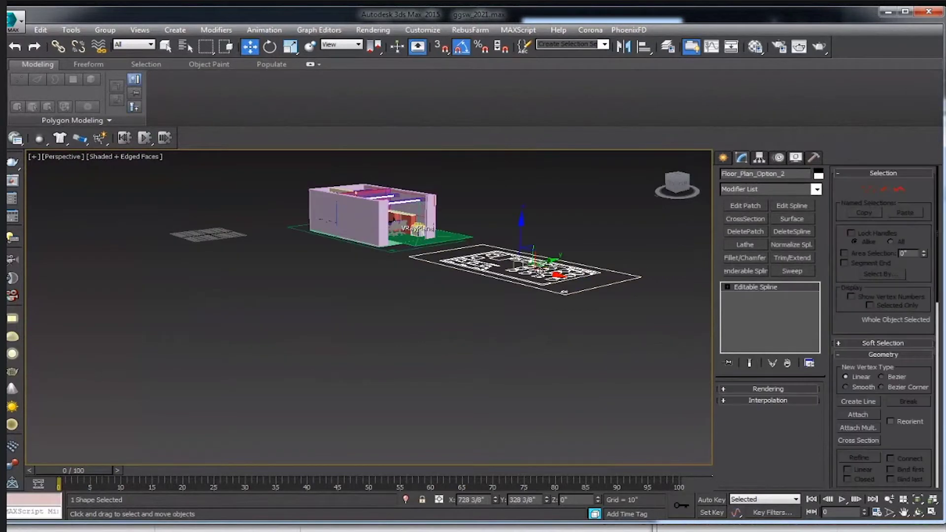
pyautogui.press('Delete')
pyautogui.click(414, 236)
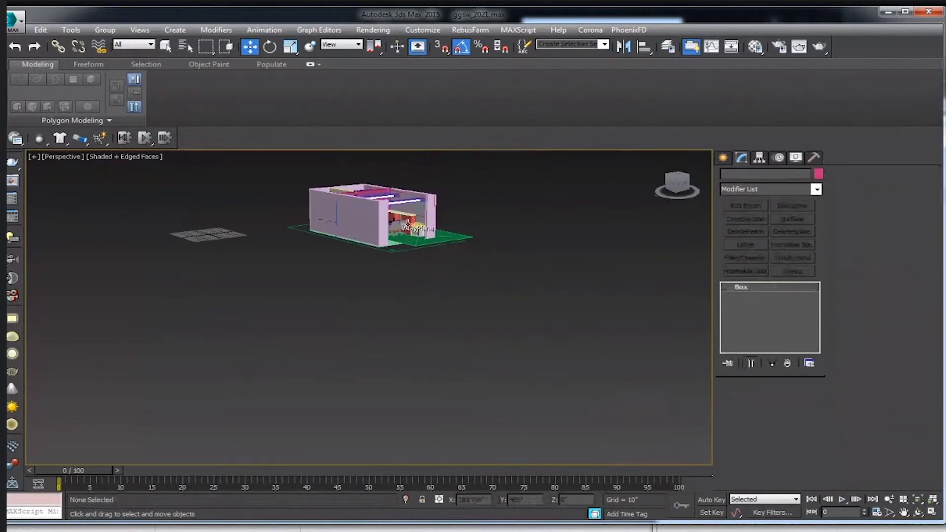
pyautogui.click(918, 513)
pyautogui.moveTo(477, 361)
pyautogui.mouseDown()
pyautogui.moveTo(390, 268)
pyautogui.moveTo(390, 249)
pyautogui.mouseUp()
pyautogui.press('z')
pyautogui.moveTo(396, 308)
pyautogui.mouseDown()
pyautogui.moveTo(440, 357)
pyautogui.moveTo(371, 322)
pyautogui.moveTo(483, 315)
pyautogui.mouseUp()
pyautogui.press('w')
pyautogui.click(376, 344)
pyautogui.keyDown('alt'); pyautogui.moveTo(395, 352); pyautogui.dragTo(376, 350, button='middle'); pyautogui.keyUp('alt')
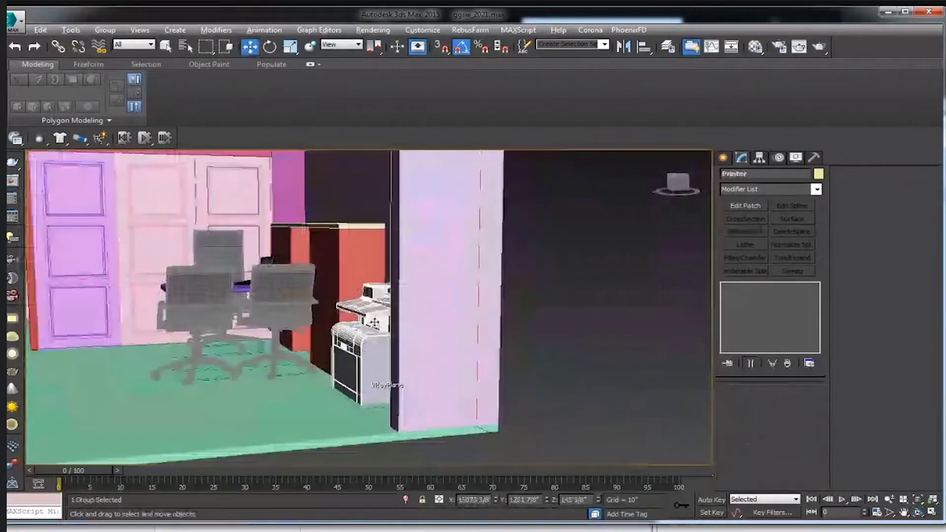
# Toggle Affect Pivot Only and open then close the Printer group.
pyautogui.click(759, 158)
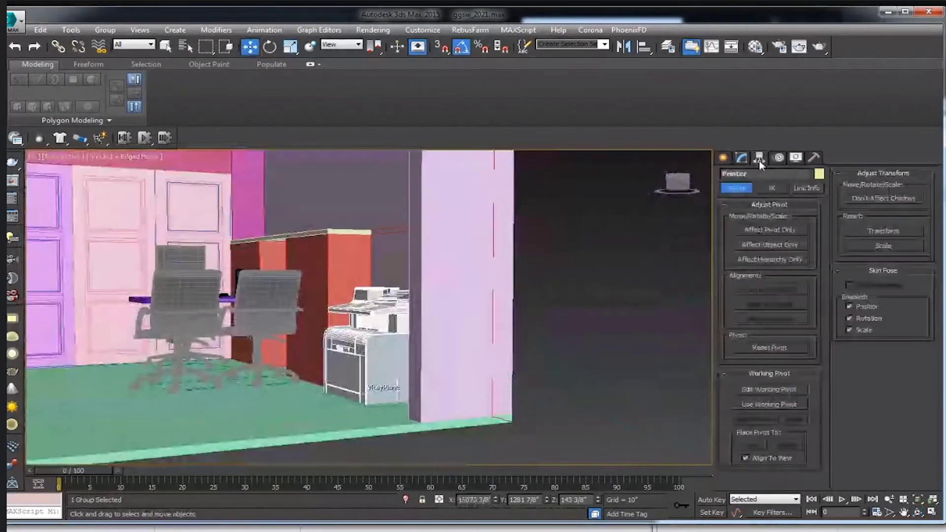
pyautogui.click(773, 229)
pyautogui.press('Insert')
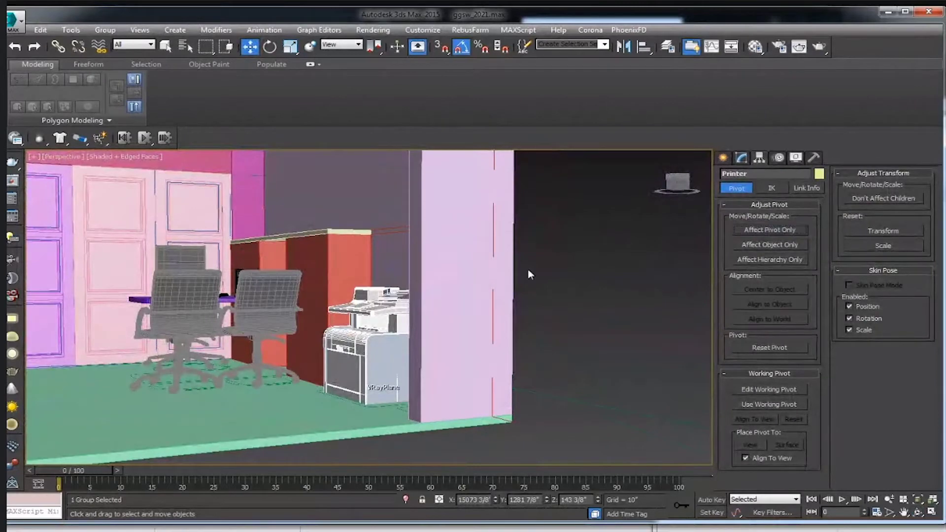
pyautogui.press('F3')
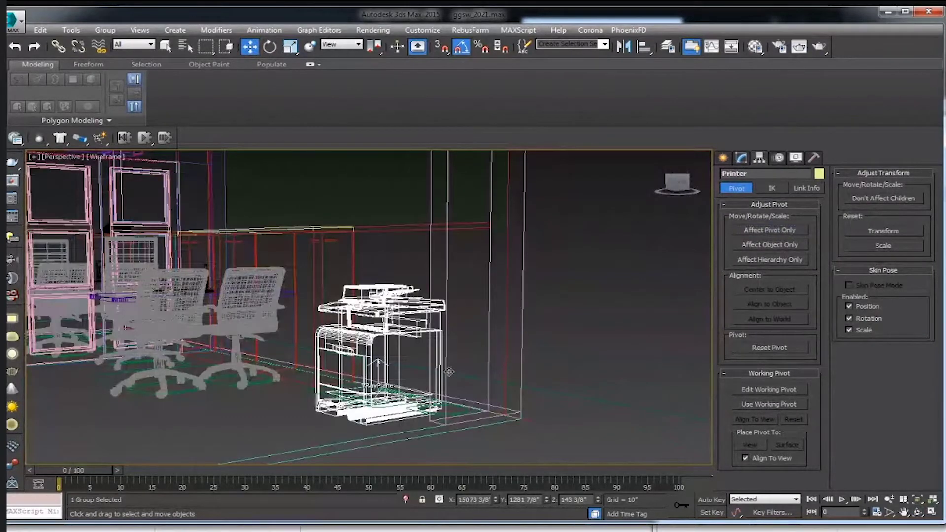
pyautogui.keyDown('alt'); pyautogui.moveTo(449, 372); pyautogui.dragTo(424, 367, button='middle'); pyautogui.keyUp('alt')
pyautogui.click(105, 30)
pyautogui.click(108, 55)
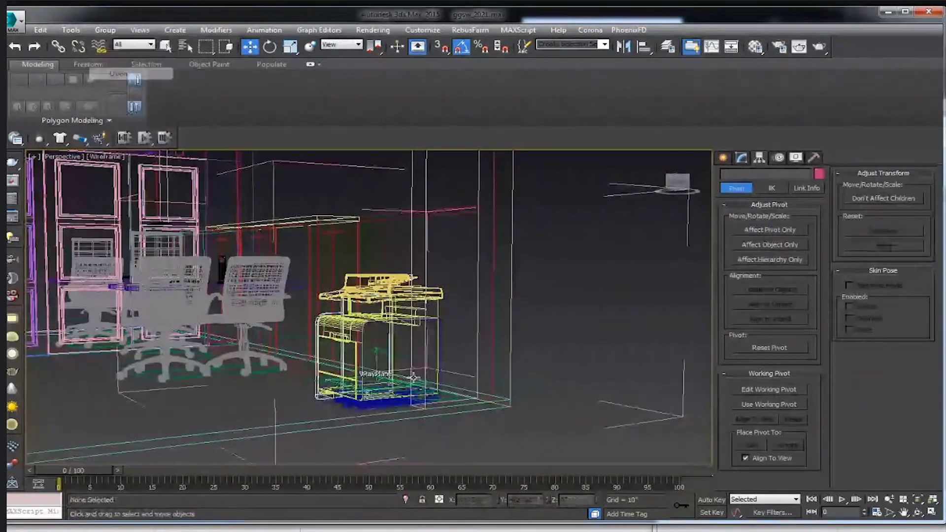
pyautogui.click(380, 353)
pyautogui.click(377, 320)
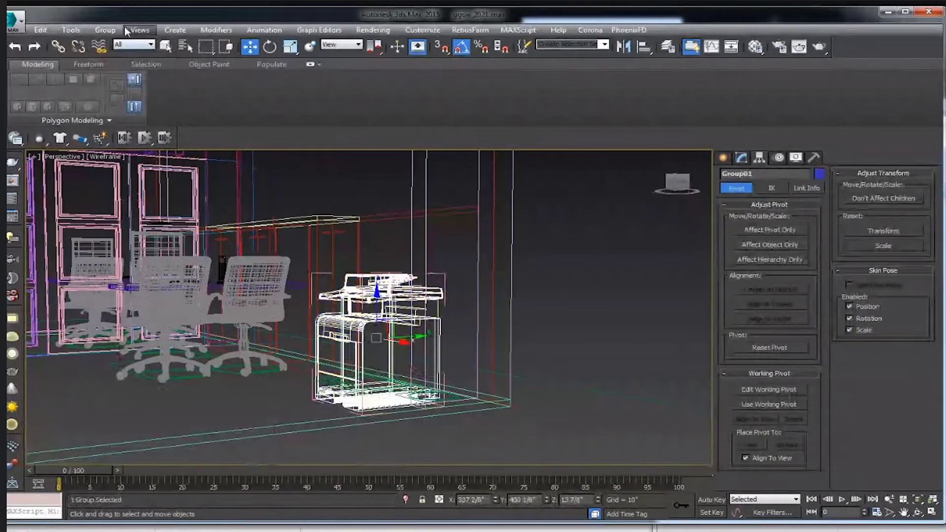
pyautogui.click(104, 30)
pyautogui.click(109, 86)
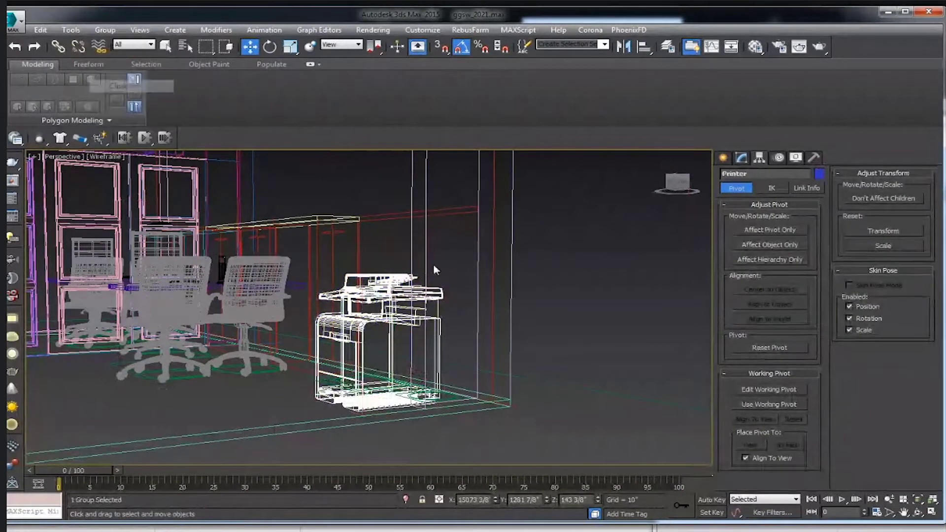
pyautogui.click(779, 229)
# Isolate the Printer group and set its Z height to 151 5/8".
pyautogui.hotkey('ctrl', 'shift', 'z')
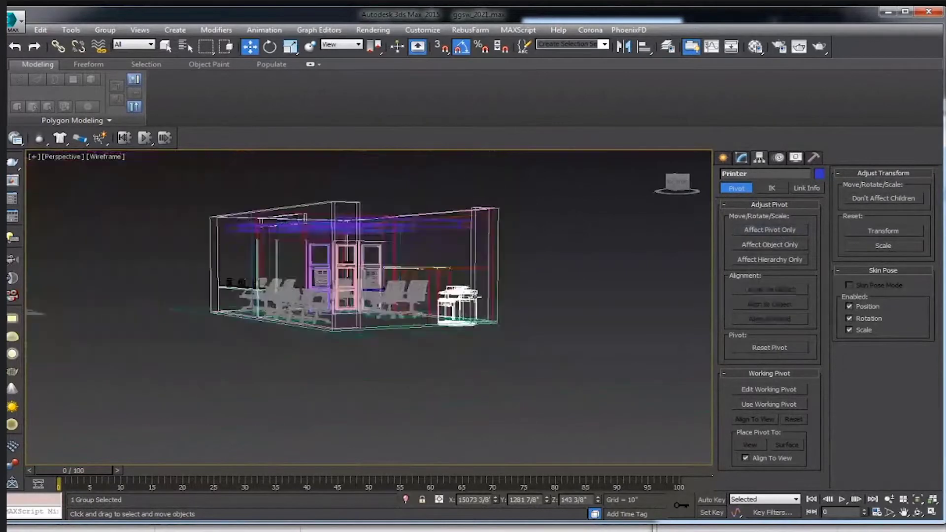
pyautogui.hotkey('alt', 'q')
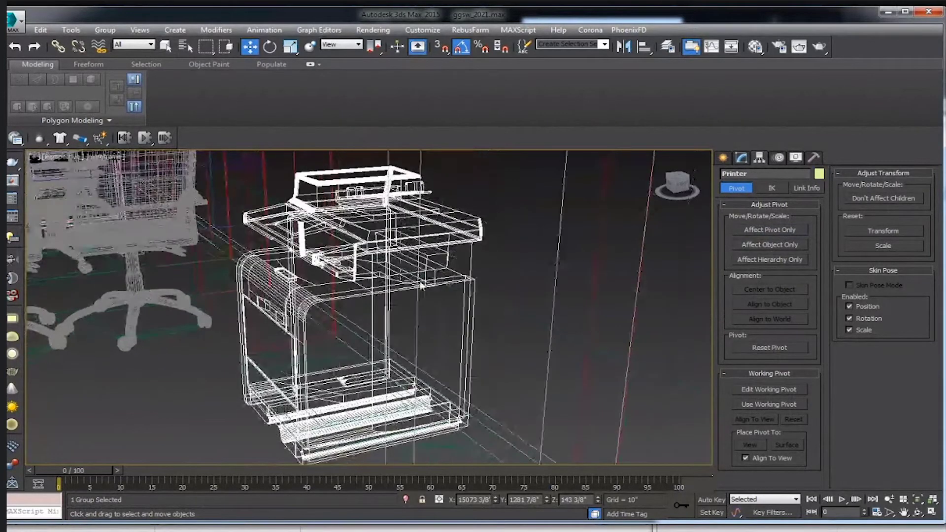
pyautogui.scroll(-5, 387, 338)
pyautogui.press('F3')
pyautogui.scroll(3, 387, 338)
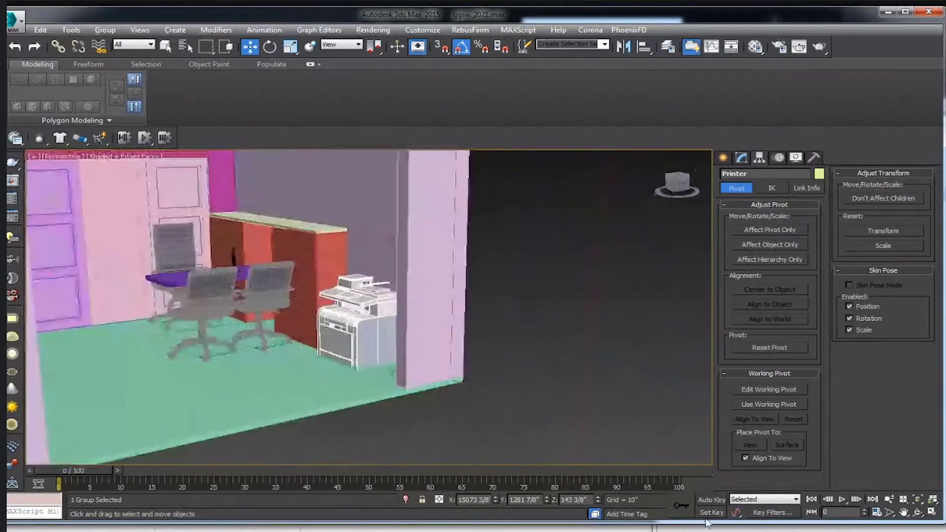
pyautogui.moveTo(600, 501); pyautogui.dragTo(601, 501)
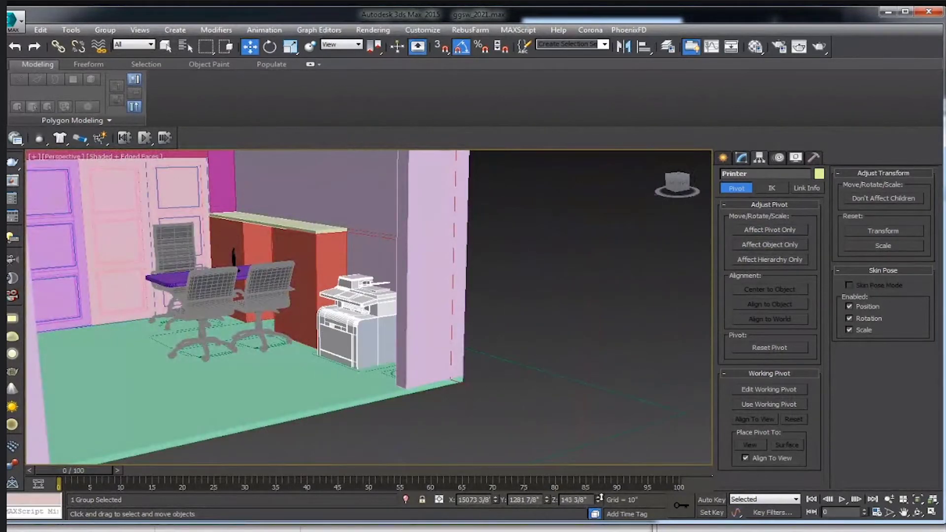
pyautogui.keyDown('alt'); pyautogui.moveTo(401, 350); pyautogui.dragTo(362, 312, button='middle'); pyautogui.keyUp('alt')
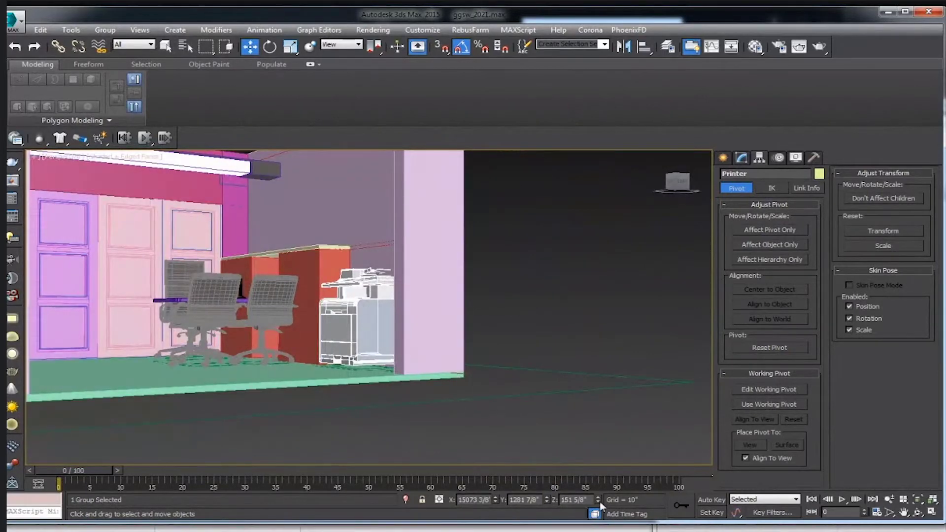
pyautogui.moveTo(599, 502); pyautogui.dragTo(599, 503)
pyautogui.hotkey('ctrl', 'z')
pyautogui.keyDown('alt'); pyautogui.moveTo(404, 344); pyautogui.dragTo(374, 378, button='middle'); pyautogui.keyUp('alt')
pyautogui.press('F3')
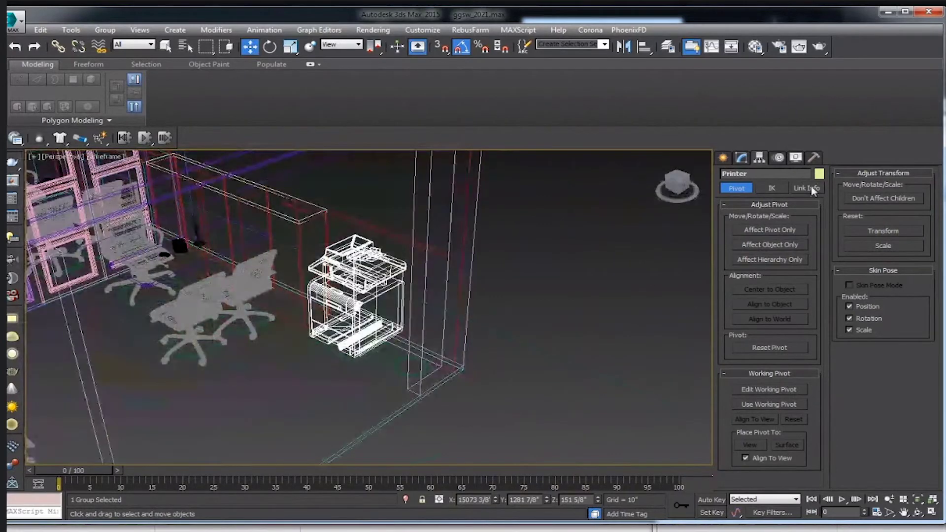
# Toggle Affect Pivot Only on and off and cancel a trial sideways nudge.
pyautogui.click(103, 30)
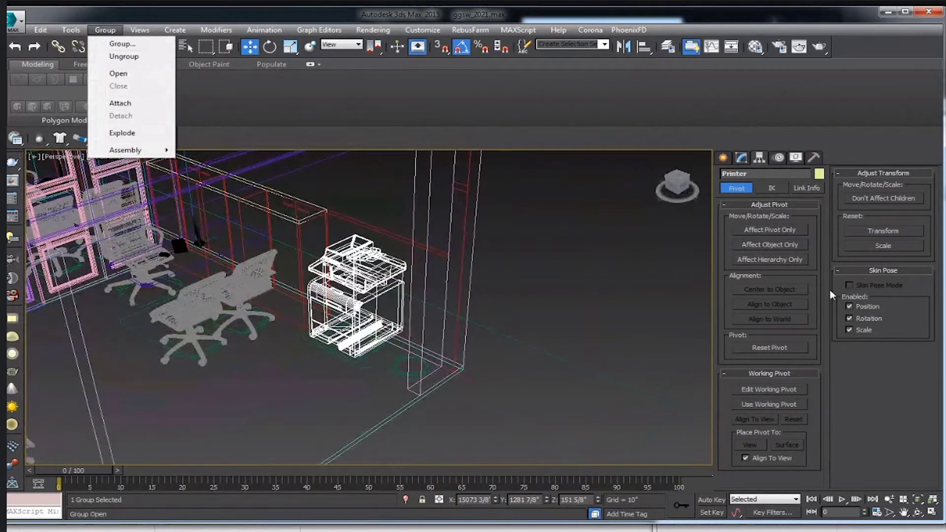
pyautogui.click(762, 230)
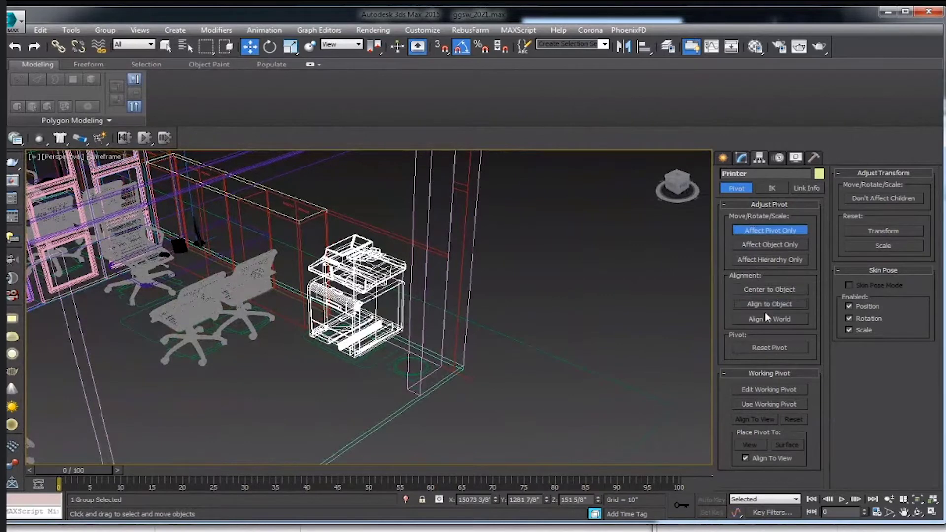
pyautogui.click(766, 227)
pyautogui.press('F3')
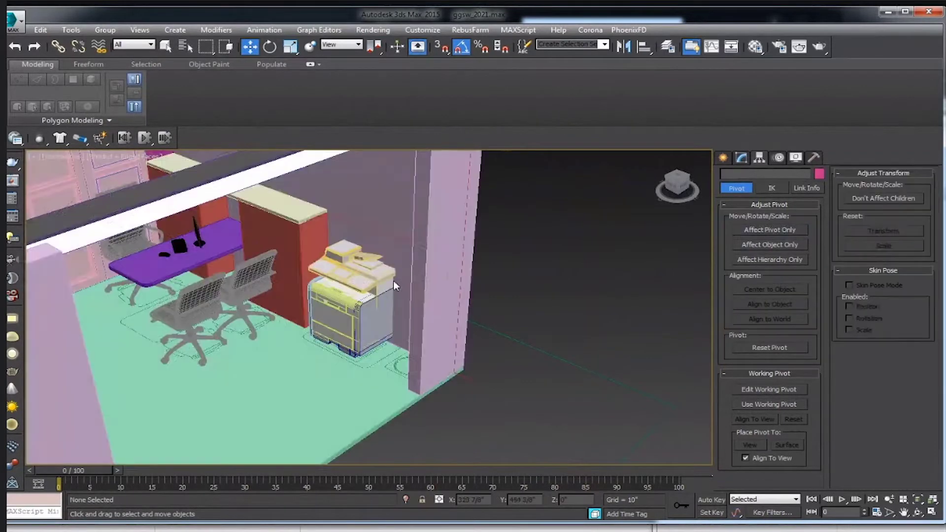
pyautogui.scroll(3, 369, 310)
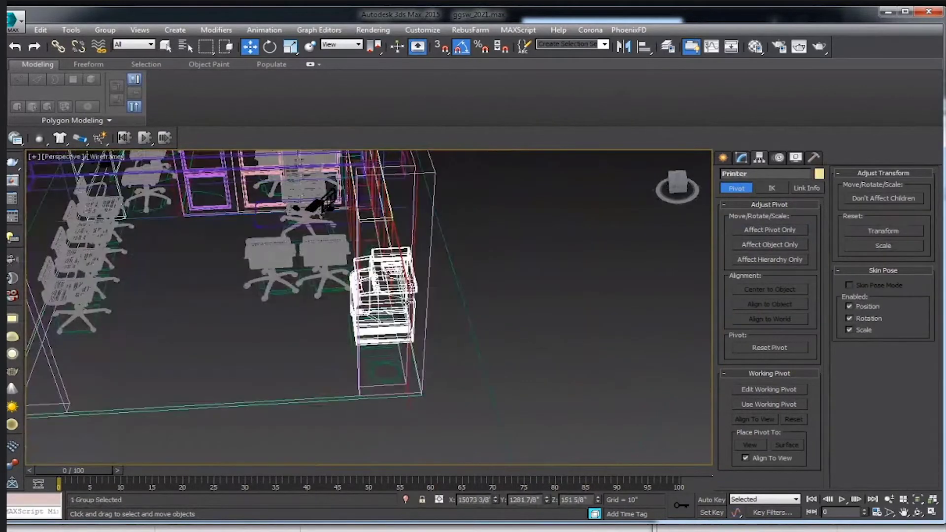
pyautogui.scroll(2, 335, 292)
pyautogui.moveTo(335, 293)
pyautogui.keyDown('alt'); pyautogui.mouseDown(button='middle')
pyautogui.moveTo(327, 359)
pyautogui.moveTo(583, 527)
pyautogui.mouseUp(button='middle'); pyautogui.keyUp('alt')
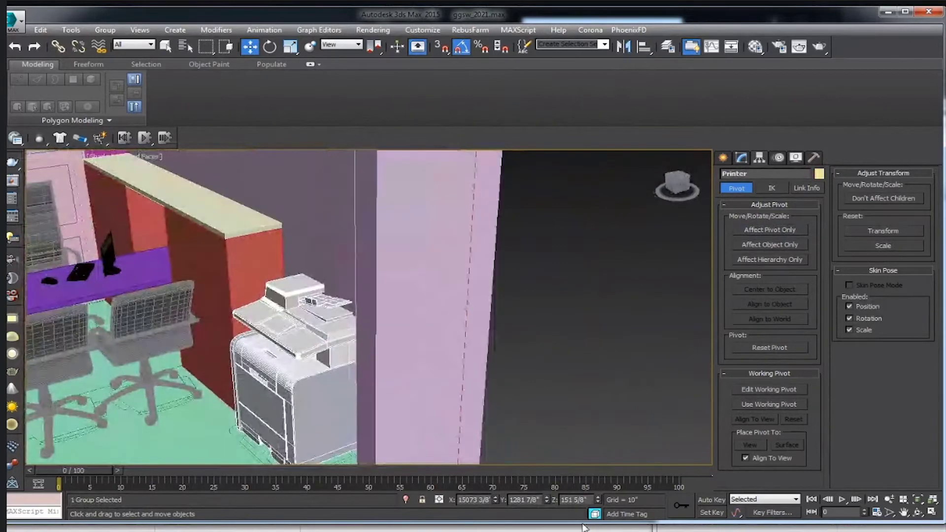
pyautogui.moveTo(495, 497); pyautogui.dragTo(548, 502)
pyautogui.rightClick(496, 505)
# Set the printer's Y position to 1274 1/8" and bring back the Electronics folder.
pyautogui.scroll(-2, 345, 345)
pyautogui.moveTo(344, 345)
pyautogui.keyDown('alt'); pyautogui.mouseDown(button='middle')
pyautogui.moveTo(309, 390)
pyautogui.moveTo(458, 340)
pyautogui.mouseUp(button='middle'); pyautogui.keyUp('alt')
pyautogui.scroll(2, 309, 390)
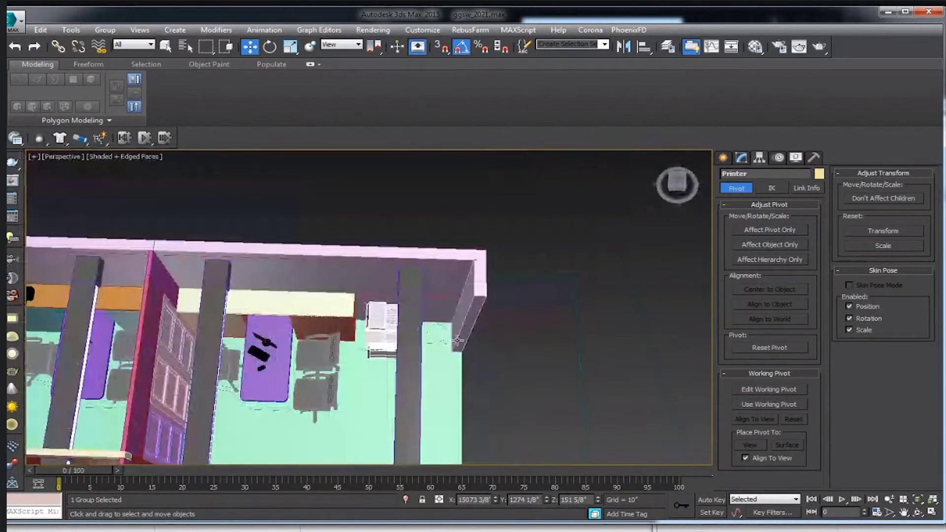
pyautogui.scroll(2, 432, 349)
pyautogui.scroll(2, 429, 340)
pyautogui.scroll(2, 427, 315)
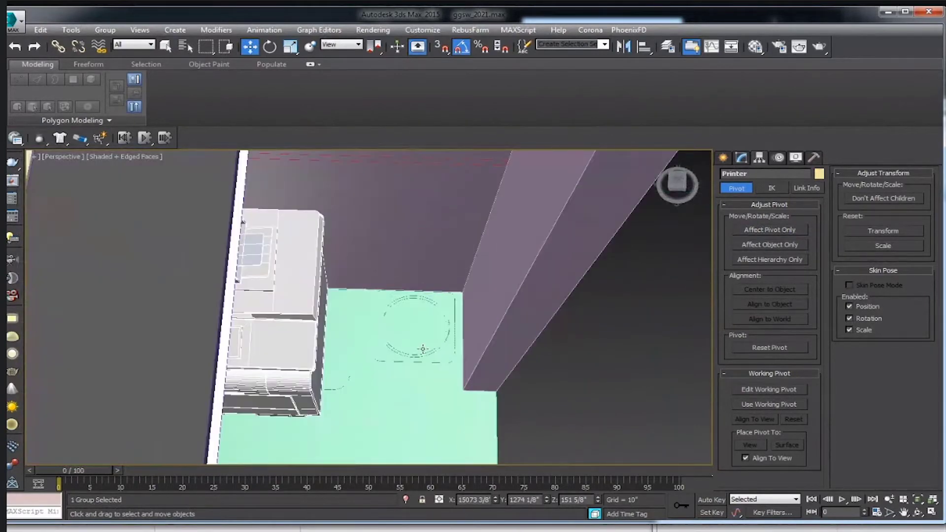
pyautogui.press('F3')
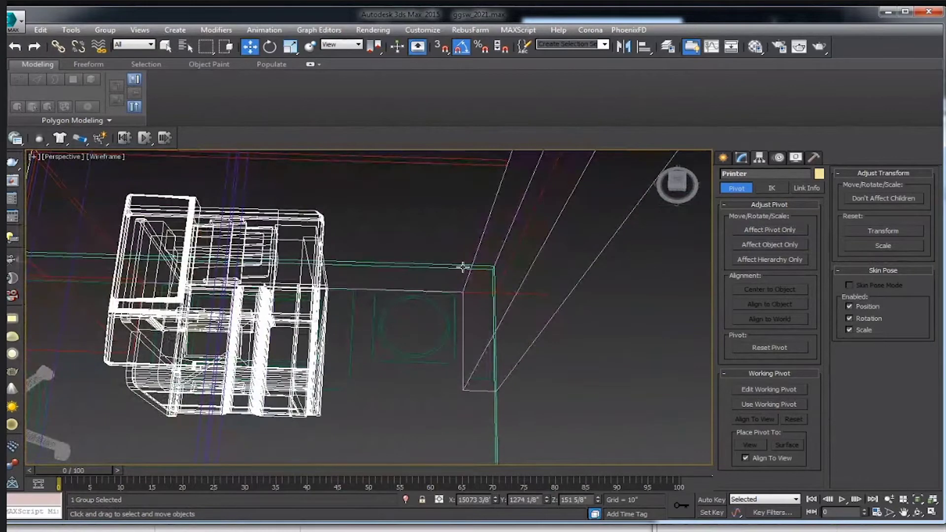
pyautogui.moveTo(364, 376)
pyautogui.keyDown('alt'); pyautogui.mouseDown(button='middle')
pyautogui.moveTo(320, 311)
pyautogui.moveTo(366, 319)
pyautogui.moveTo(390, 338)
pyautogui.mouseUp(button='middle'); pyautogui.keyUp('alt')
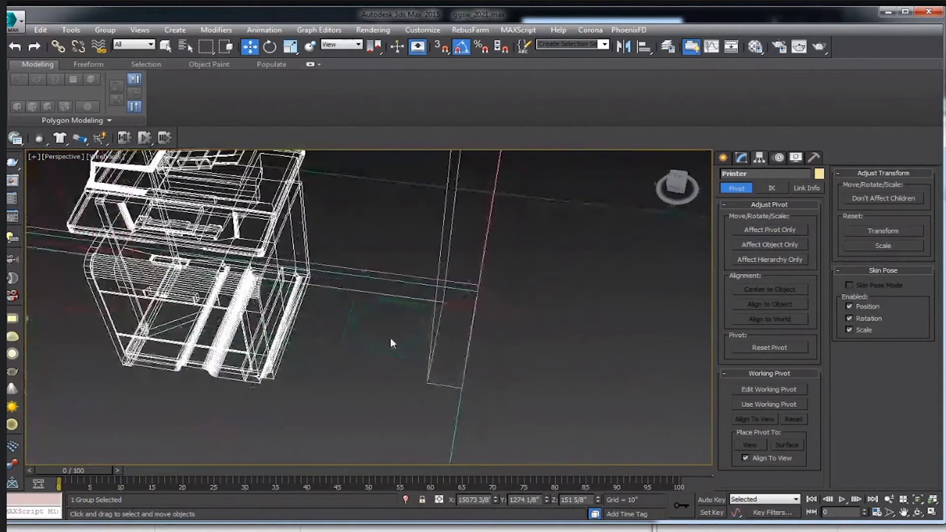
pyautogui.click(82, 521)
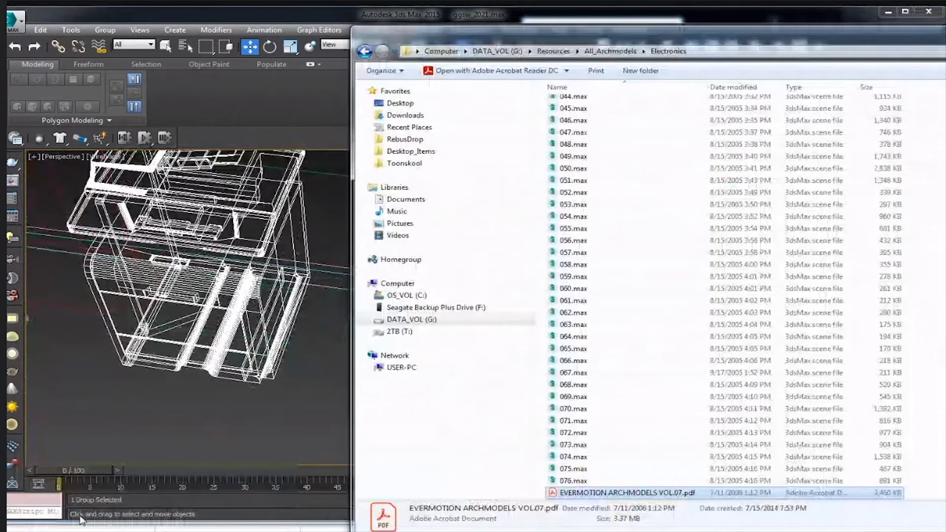
# Look through the Office_Furniture EVERMOTION ARCHMODELS VOL.53 catalogue, then close it.
pyautogui.press('BackSpace')
pyautogui.click(619, 345)
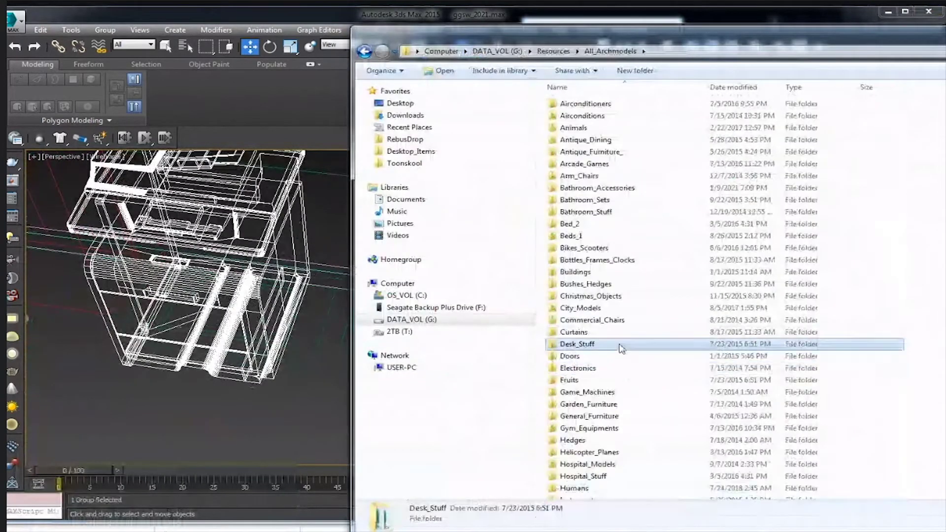
pyautogui.scroll(-15, 619, 349)
pyautogui.click(616, 101)
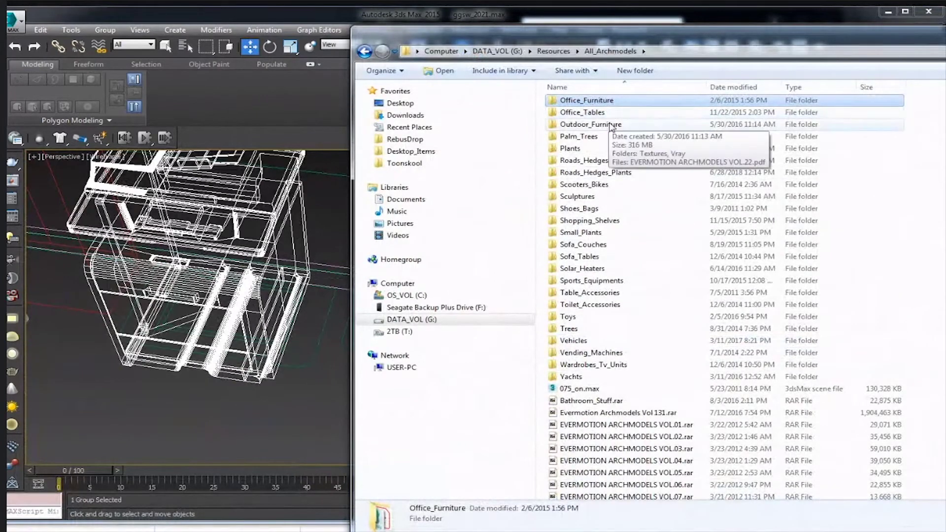
pyautogui.click(611, 124)
pyautogui.doubleClick(611, 101)
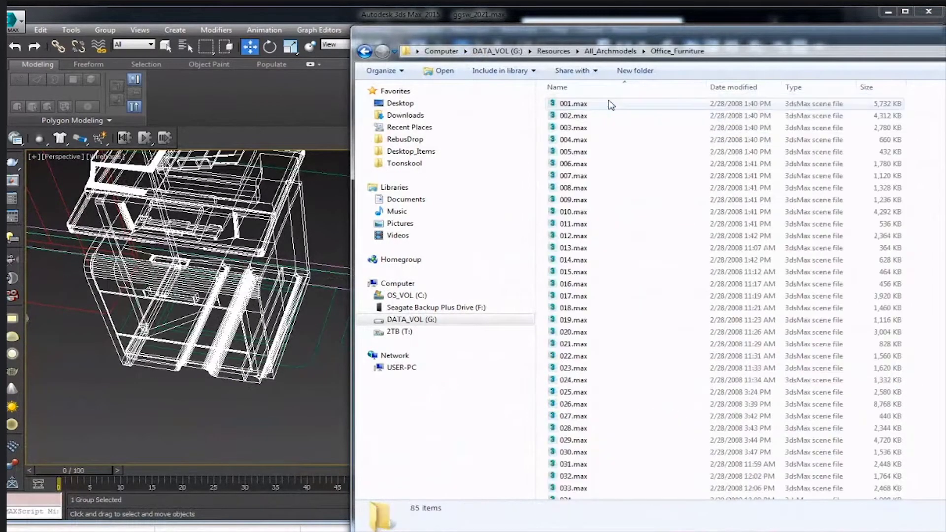
pyautogui.scroll(-10, 611, 103)
pyautogui.scroll(-7, 611, 104)
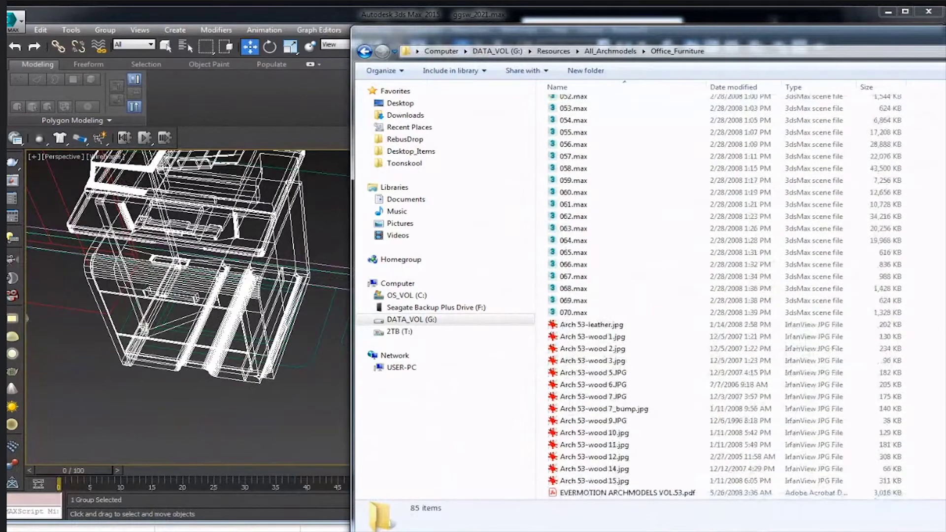
pyautogui.doubleClick(619, 493)
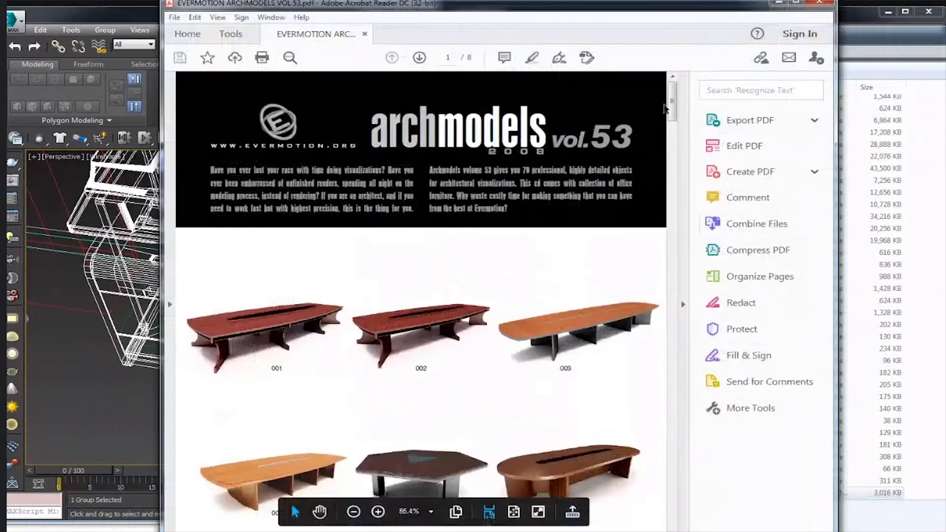
pyautogui.moveTo(666, 109); pyautogui.dragTo(672, 507)
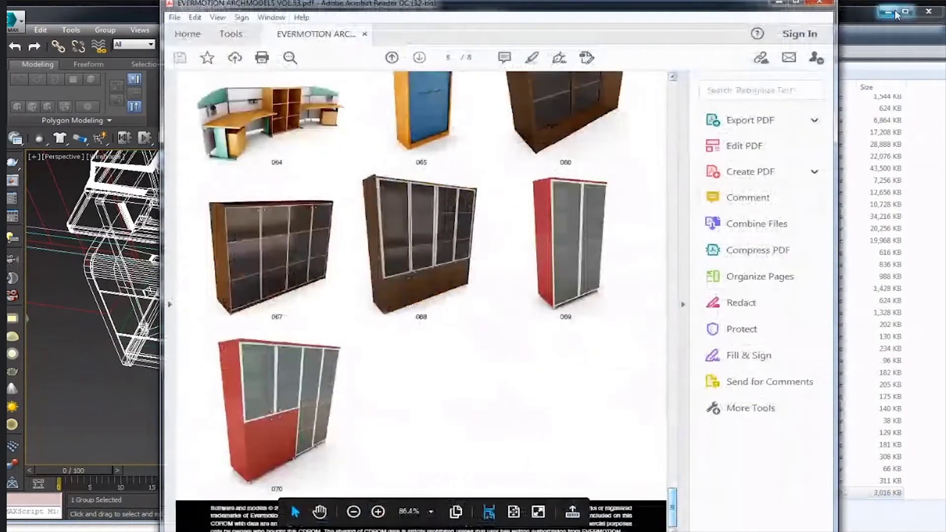
pyautogui.click(819, 2)
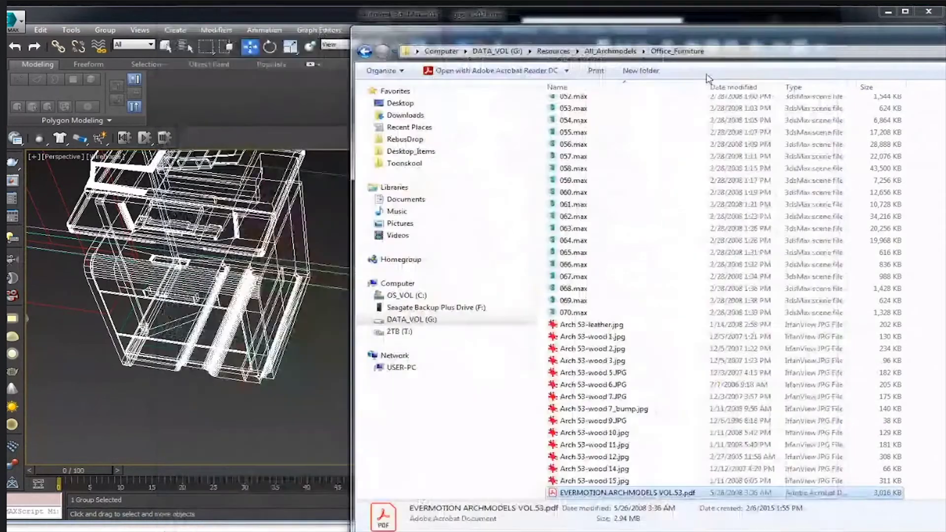
# Look through the Office_Tables.pdf catalogue in the Office_Tables folder, then close it.
pyautogui.click(632, 56)
pyautogui.doubleClick(583, 432)
pyautogui.doubleClick(605, 130)
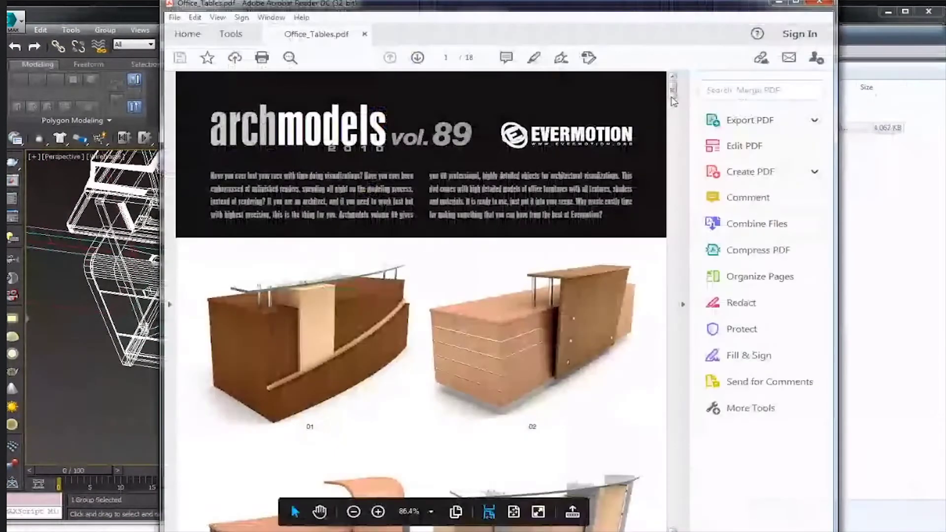
pyautogui.moveTo(674, 101); pyautogui.dragTo(678, 424)
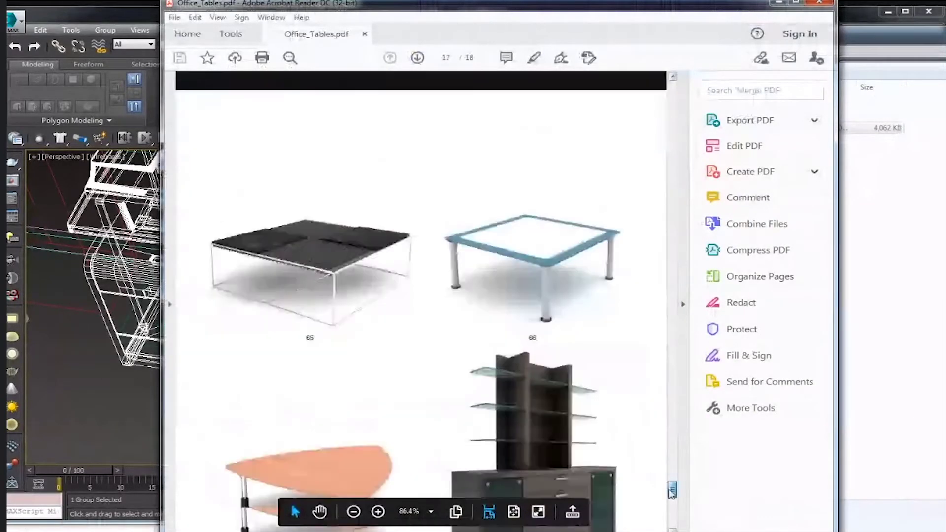
pyautogui.moveTo(677, 425)
pyautogui.mouseDown()
pyautogui.moveTo(675, 451)
pyautogui.moveTo(676, 276)
pyautogui.moveTo(689, 241)
pyautogui.moveTo(678, 187)
pyautogui.moveTo(697, 169)
pyautogui.moveTo(700, 129)
pyautogui.mouseUp()
pyautogui.click(819, 2)
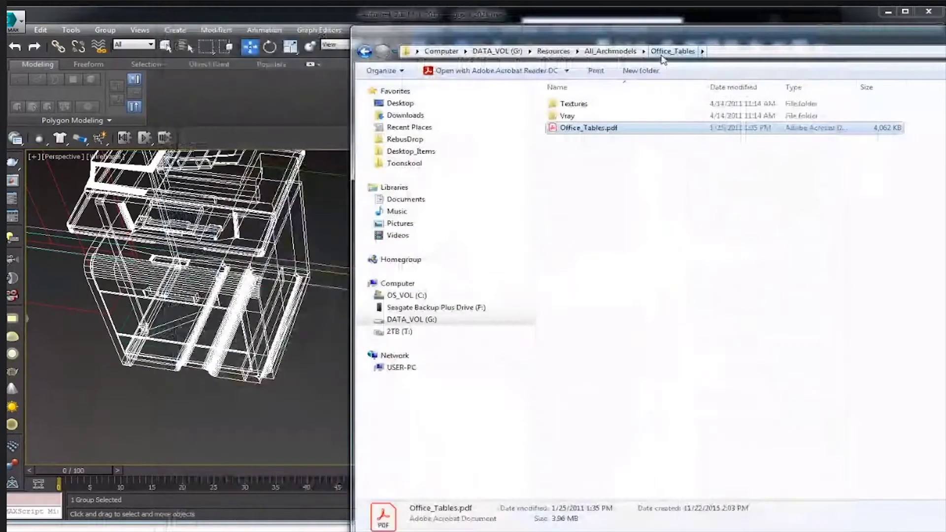
# Open EVERMOTION ARCHMODELS VOL.20.pdf from the Desk_Stuff folder.
pyautogui.click(610, 51)
pyautogui.click(595, 314)
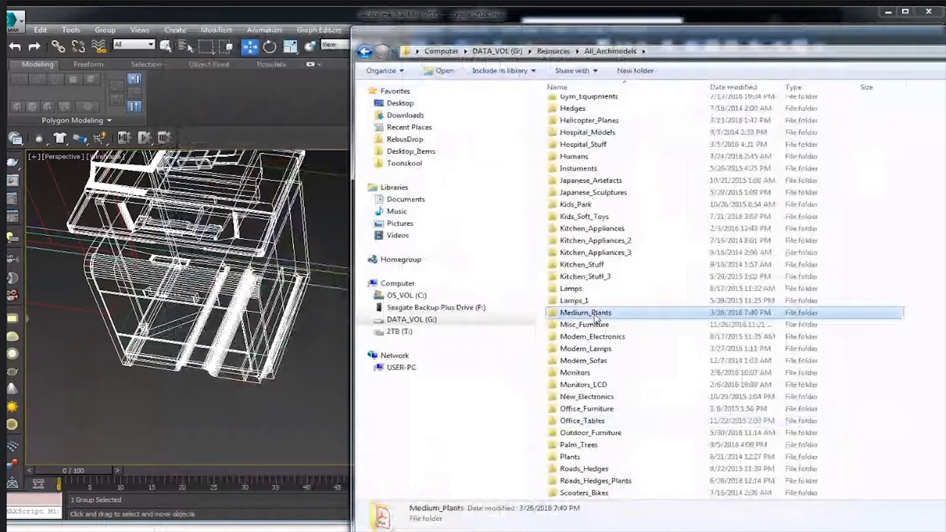
pyautogui.write('d')
pyautogui.doubleClick(588, 102)
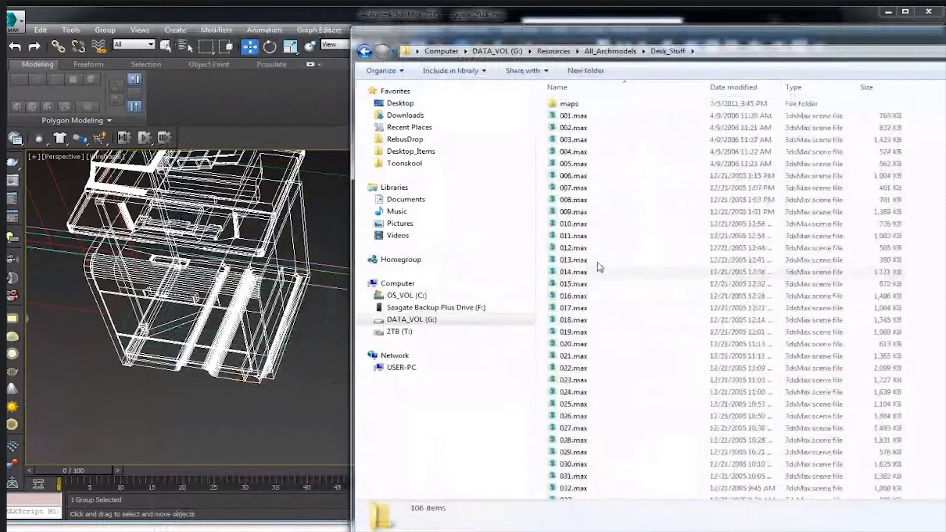
pyautogui.scroll(-12, 598, 266)
pyautogui.scroll(-12, 643, 500)
pyautogui.doubleClick(641, 497)
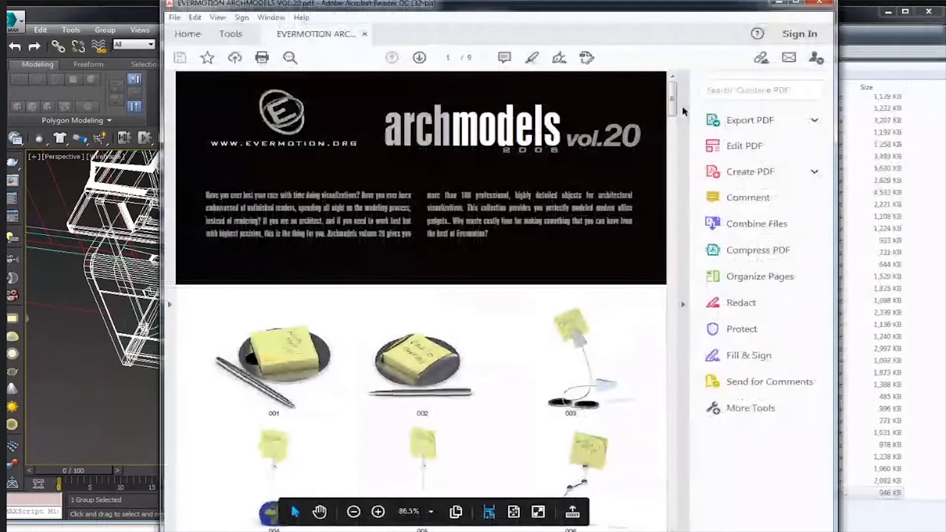
pyautogui.moveTo(674, 83)
pyautogui.mouseDown()
pyautogui.moveTo(675, 391)
pyautogui.moveTo(689, 443)
pyautogui.mouseUp()
# Scroll the catalogue to the water coolers and mark model 090.
pyautogui.scroll(-3, 689, 446)
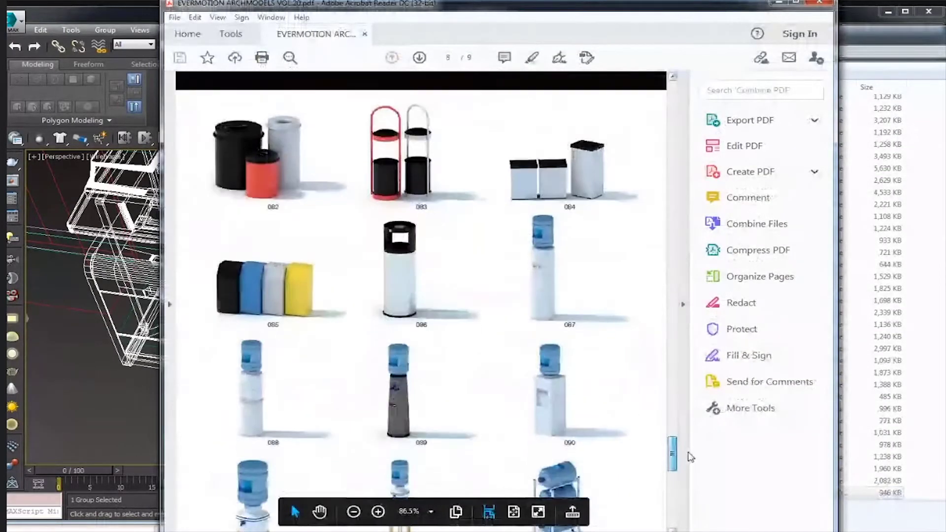
pyautogui.scroll(-2, 688, 454)
pyautogui.scroll(2, 481, 238)
pyautogui.scroll(2, 480, 238)
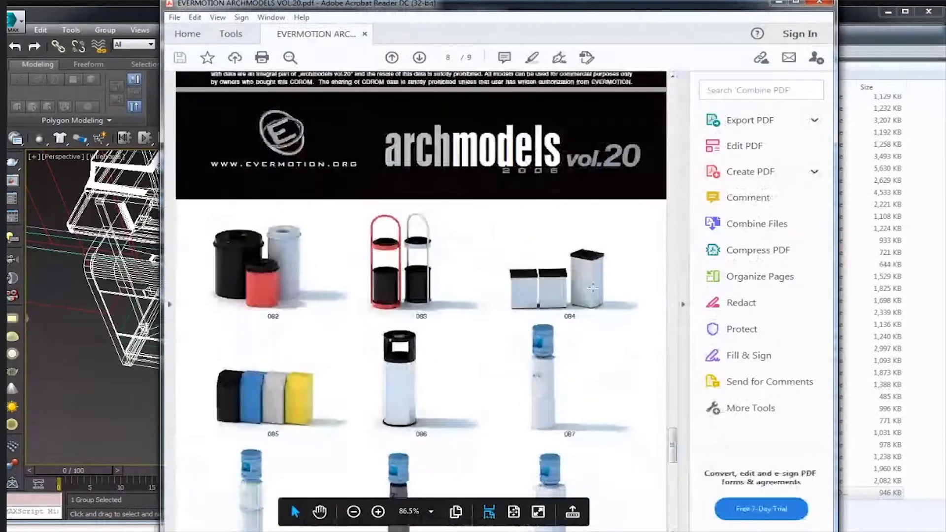
pyautogui.scroll(-2, 481, 238)
pyautogui.scroll(-2, 511, 299)
pyautogui.scroll(-2, 512, 300)
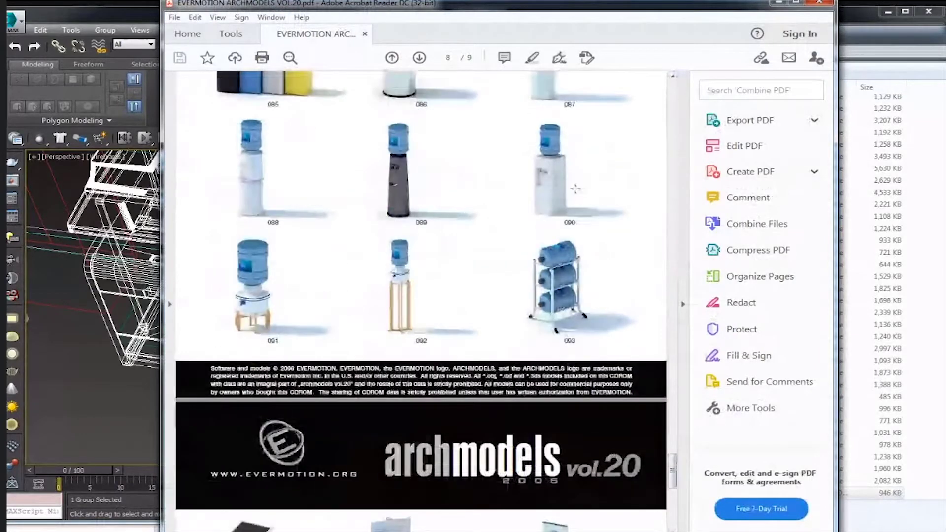
pyautogui.click(548, 170)
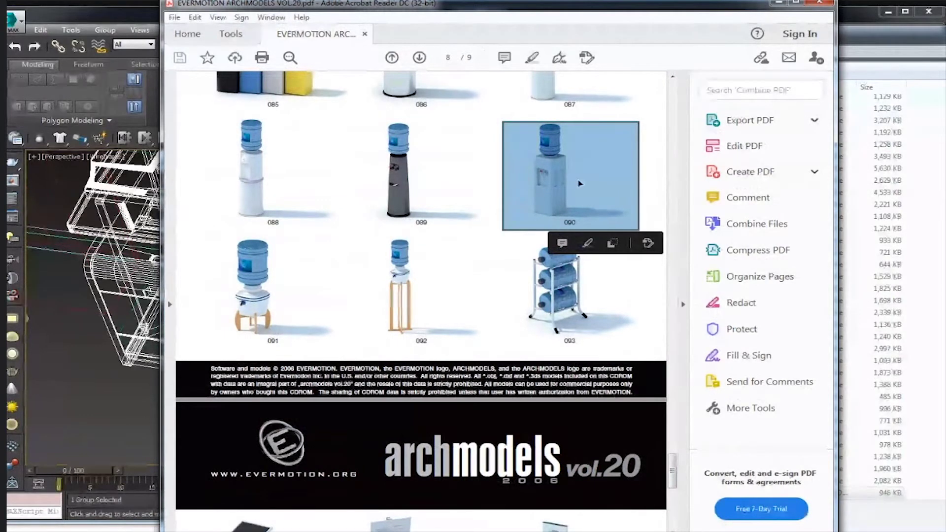
# Move the catalogue window aside to uncover the 3ds Max scene.
pyautogui.moveTo(458, 6)
pyautogui.mouseDown()
pyautogui.moveTo(638, 39)
pyautogui.moveTo(685, 187)
pyautogui.mouseUp()
pyautogui.click(932, 30)
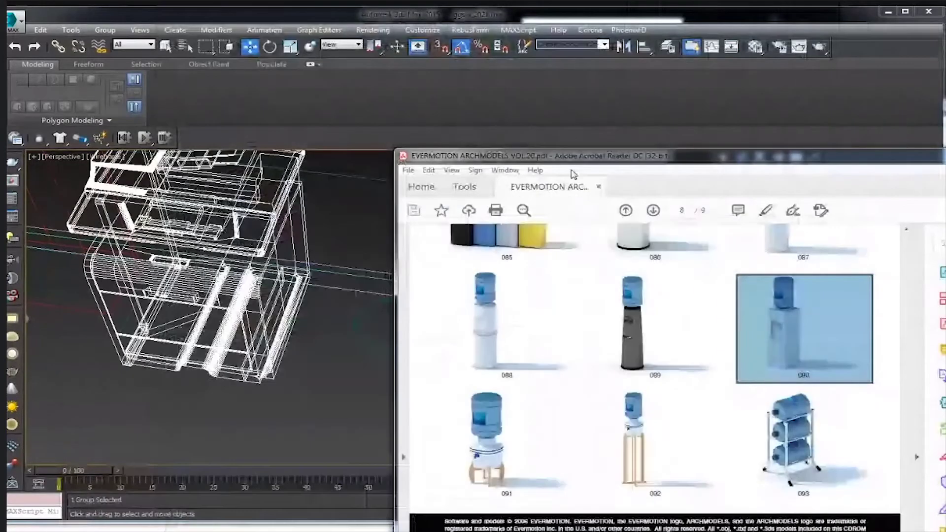
pyautogui.moveTo(591, 156); pyautogui.dragTo(558, 120)
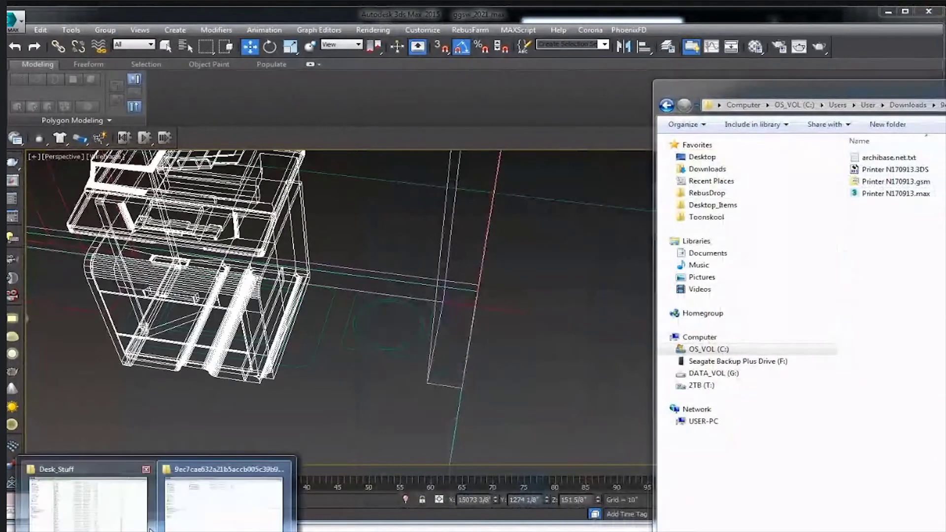
# Merge 090.max from the Desk_Stuff folder into the 3ds Max scene.
pyautogui.click(215, 511)
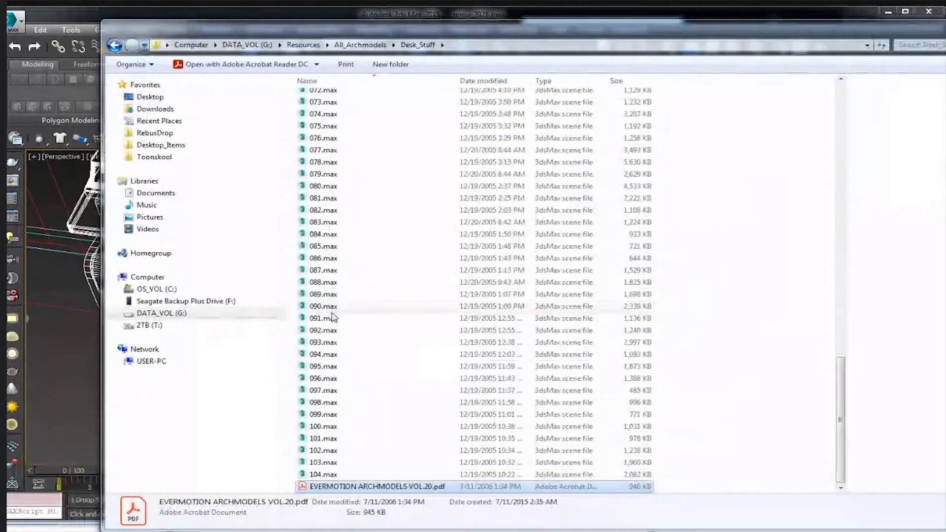
pyautogui.click(331, 306)
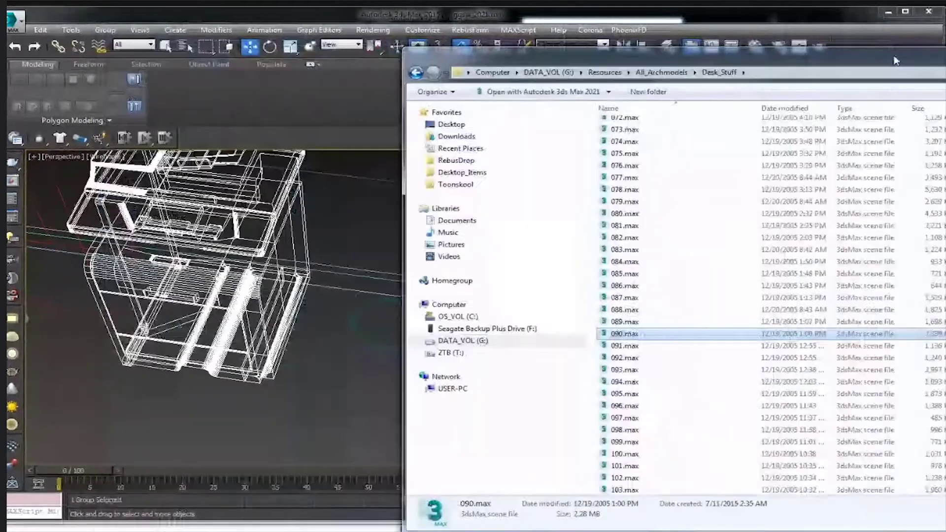
pyautogui.moveTo(521, 23)
pyautogui.mouseDown()
pyautogui.moveTo(757, 338)
pyautogui.moveTo(371, 340)
pyautogui.mouseUp()
pyautogui.click(396, 356)
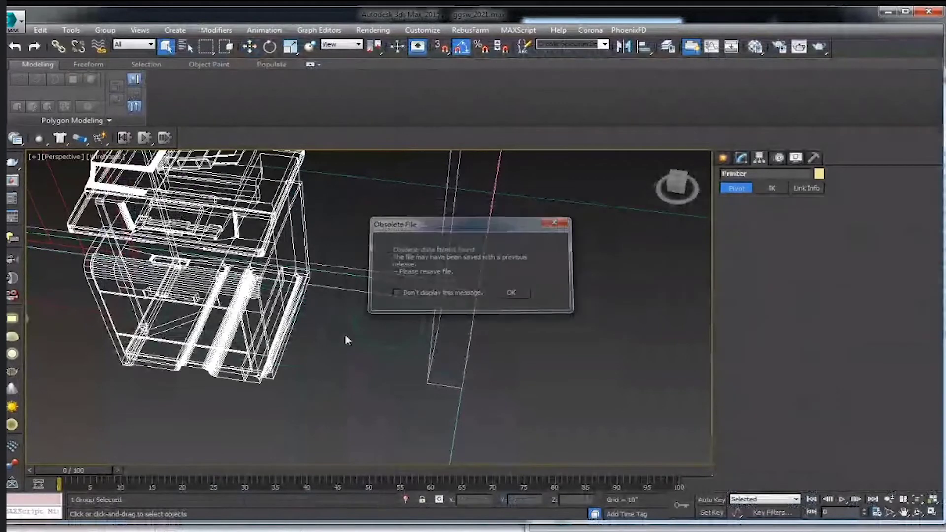
# Dismiss the Obsolete File warning and zoom and pan to find the 090 water cooler.
pyautogui.press('Return')
pyautogui.scroll(-5, 391, 300)
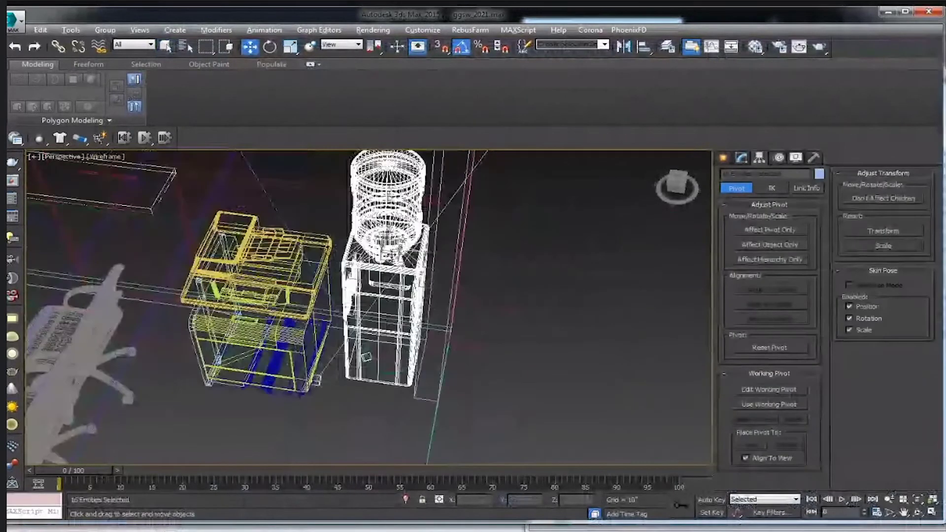
pyautogui.scroll(-5, 389, 296)
pyautogui.scroll(-10, 391, 253)
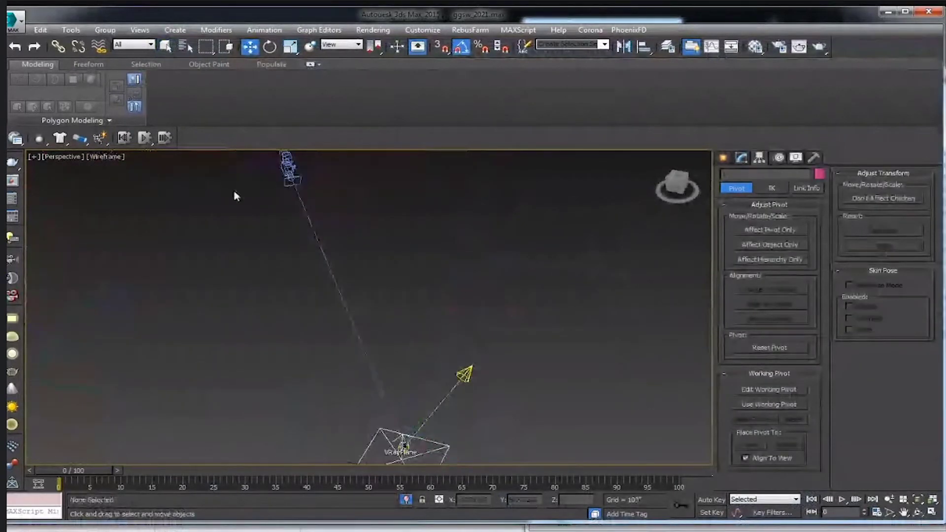
pyautogui.click(290, 170)
pyautogui.moveTo(446, 330); pyautogui.dragTo(463, 407)
pyautogui.click(464, 407)
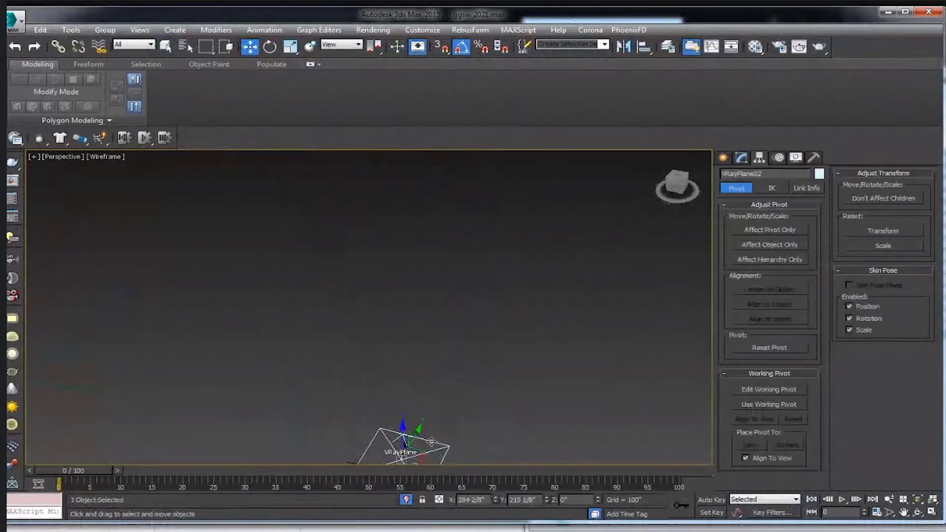
pyautogui.moveTo(463, 407); pyautogui.dragTo(439, 403, button='middle')
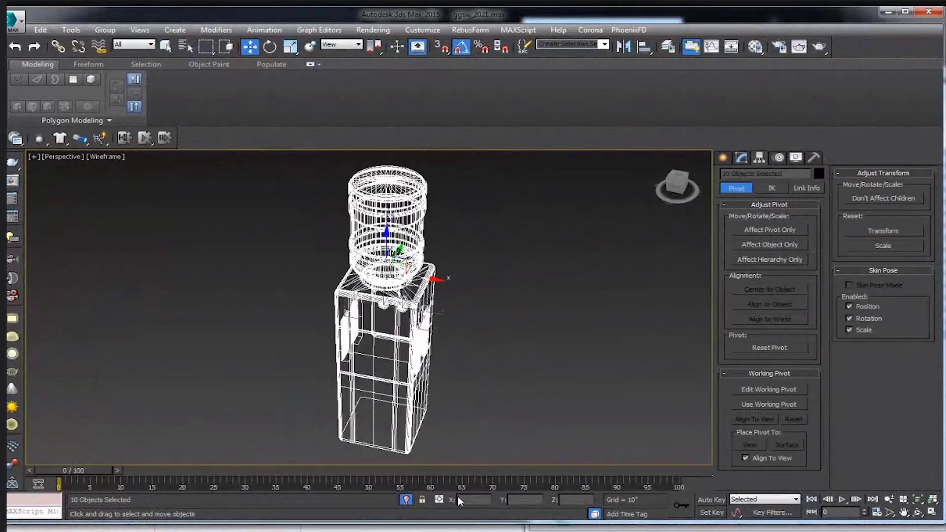
# Rotate the 090 water cooler 180° so its taps face the room.
pyautogui.press('e')
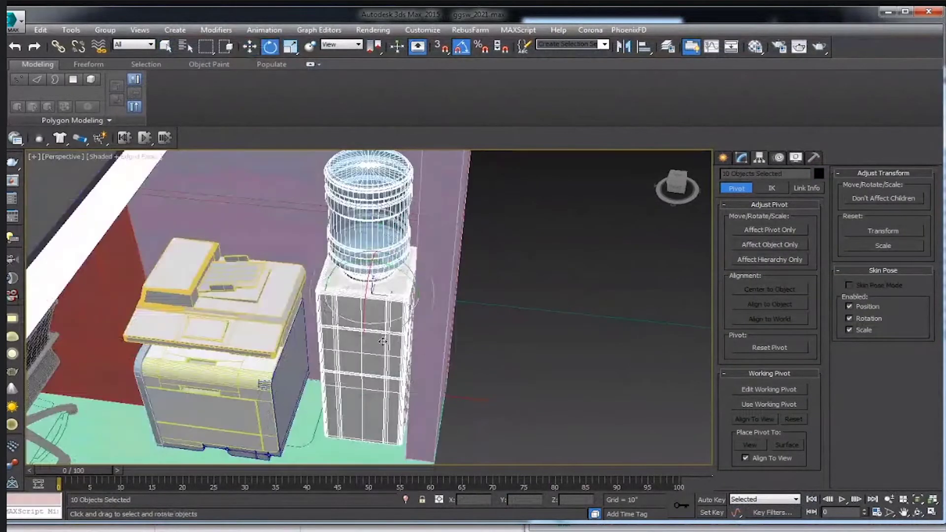
pyautogui.moveTo(389, 322); pyautogui.dragTo(372, 303)
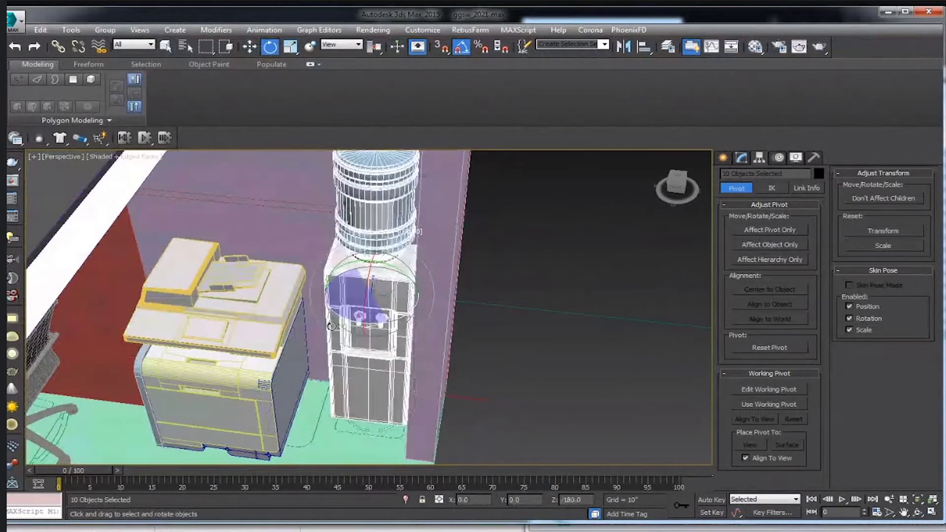
pyautogui.press('w')
pyautogui.keyDown('alt'); pyautogui.moveTo(372, 303); pyautogui.dragTo(369, 217, button='middle'); pyautogui.keyUp('alt')
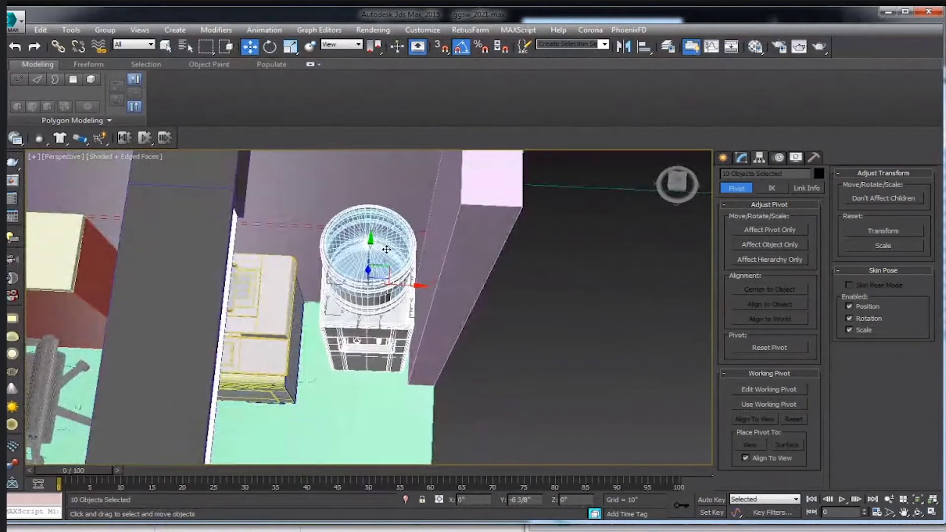
pyautogui.moveTo(369, 218)
pyautogui.keyDown('alt'); pyautogui.mouseDown(button='middle')
pyautogui.moveTo(409, 284)
pyautogui.moveTo(535, 265)
pyautogui.mouseUp(button='middle'); pyautogui.keyUp('alt')
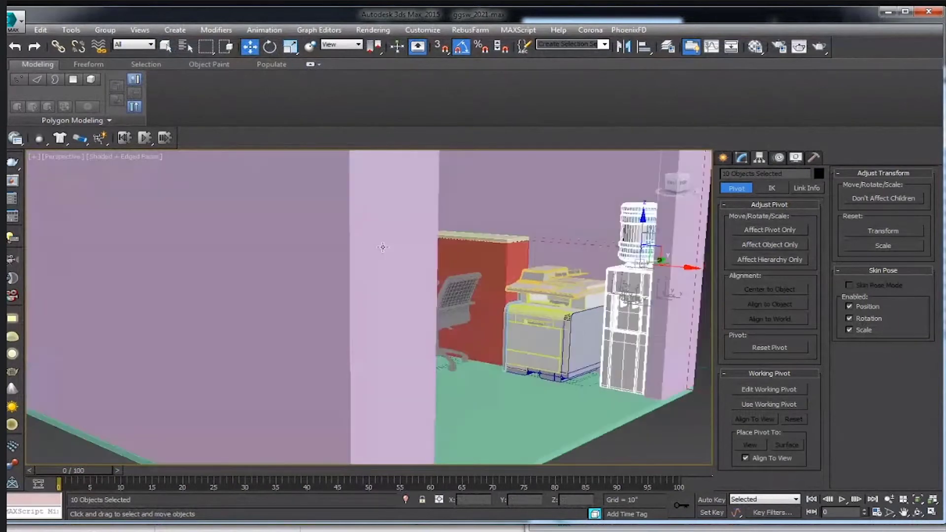
# Position the cooler against the wall beside the printer and check it from several angles.
pyautogui.moveTo(536, 265); pyautogui.dragTo(523, 194)
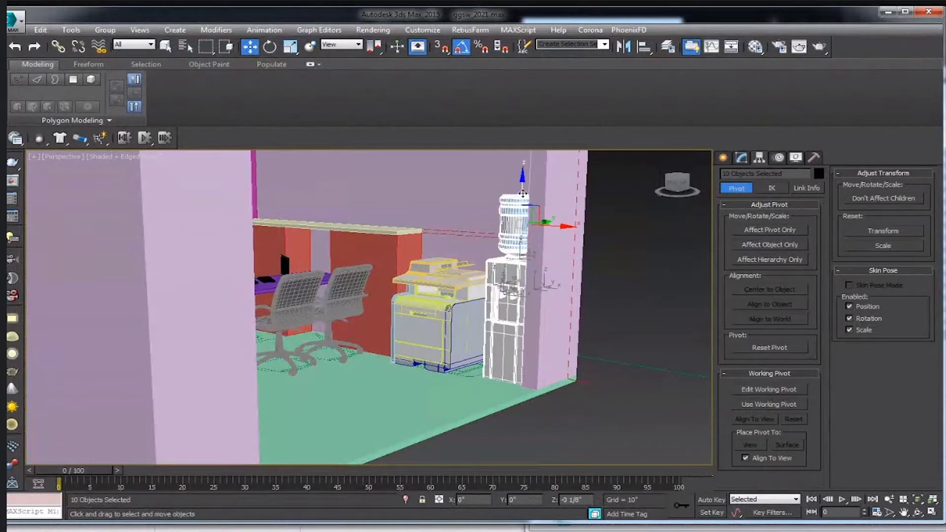
pyautogui.moveTo(575, 253)
pyautogui.keyDown('alt'); pyautogui.mouseDown(button='middle')
pyautogui.moveTo(546, 293)
pyautogui.moveTo(393, 210)
pyautogui.mouseUp(button='middle'); pyautogui.keyUp('alt')
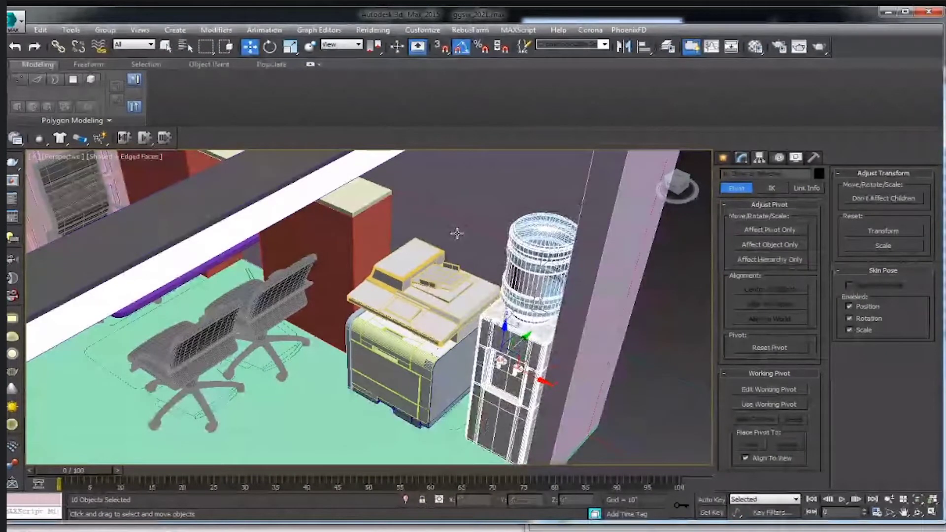
pyautogui.moveTo(456, 233)
pyautogui.keyDown('alt'); pyautogui.mouseDown(button='middle')
pyautogui.moveTo(514, 239)
pyautogui.moveTo(264, 311)
pyautogui.mouseUp(button='middle'); pyautogui.keyUp('alt')
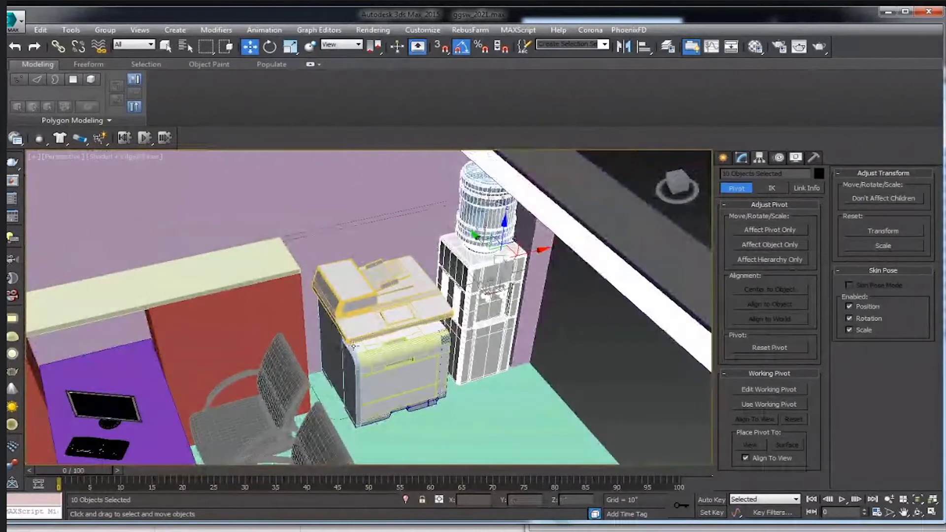
pyautogui.press('F3')
pyautogui.keyDown('alt'); pyautogui.moveTo(263, 310); pyautogui.dragTo(360, 336, button='middle'); pyautogui.keyUp('alt')
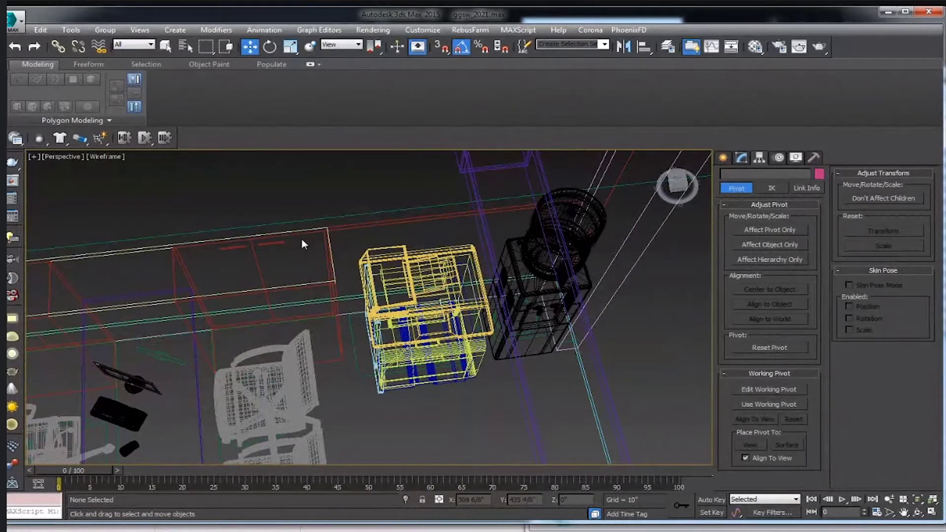
# Orbit down onto the office corner in wireframe and select the water cooler.
pyautogui.keyDown('alt'); pyautogui.moveTo(301, 238); pyautogui.dragTo(454, 249, button='middle'); pyautogui.keyUp('alt')
pyautogui.press('F3')
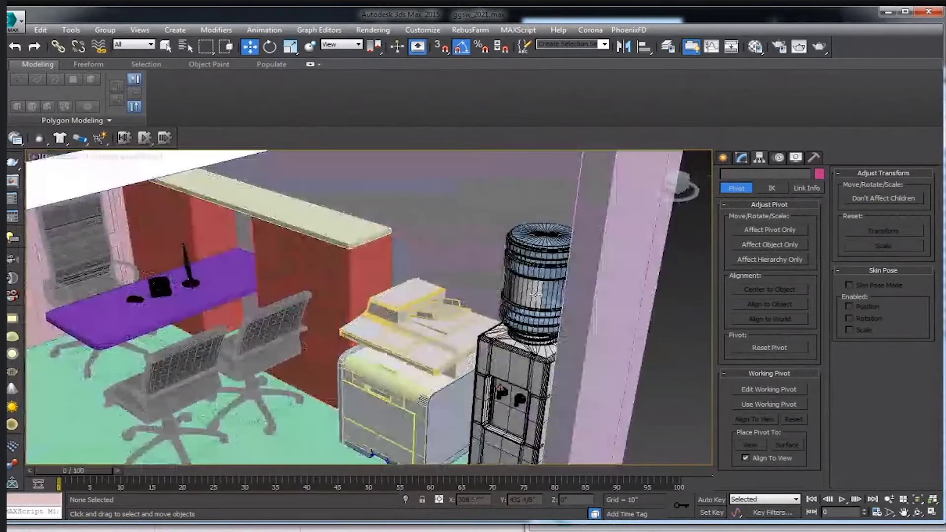
pyautogui.hotkey('shift', 'z')
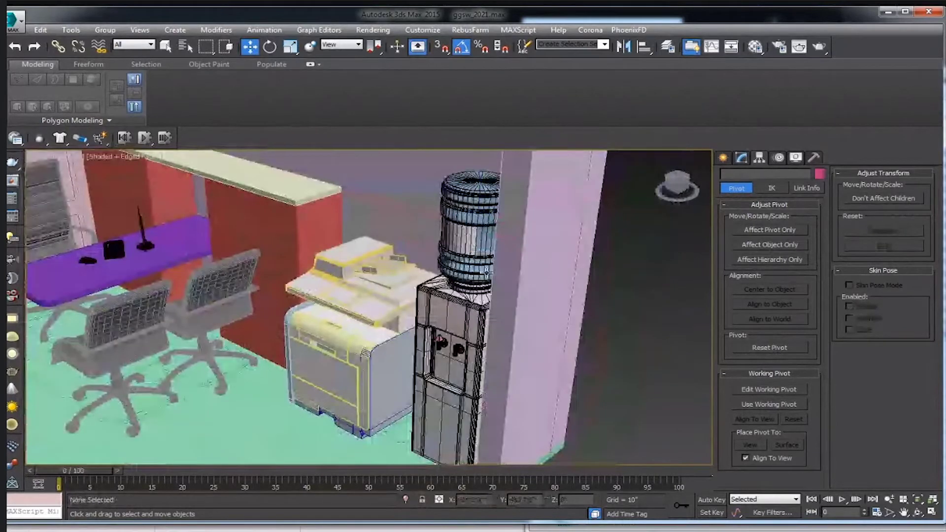
pyautogui.press('F3')
pyautogui.moveTo(486, 272)
pyautogui.keyDown('alt'); pyautogui.mouseDown(button='middle')
pyautogui.moveTo(625, 334)
pyautogui.moveTo(450, 276)
pyautogui.mouseUp(button='middle'); pyautogui.keyUp('alt')
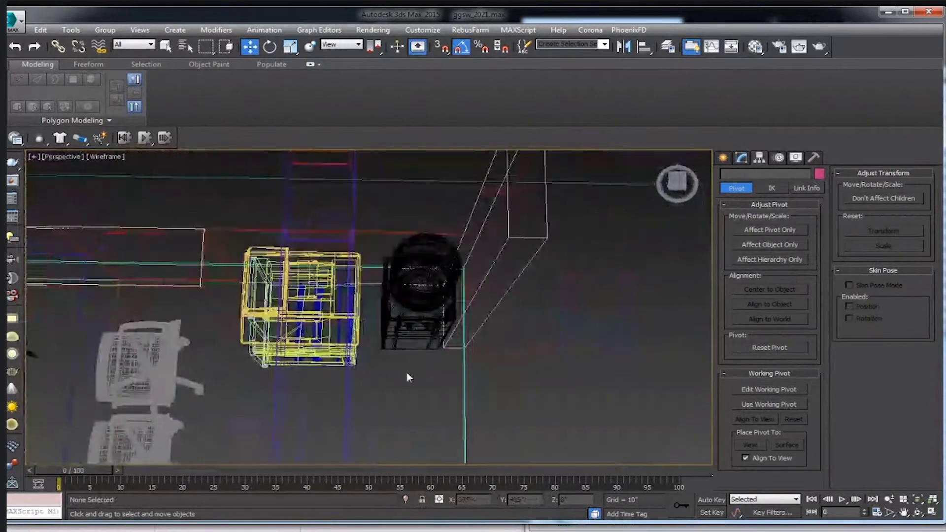
pyautogui.moveTo(388, 369); pyautogui.dragTo(448, 241)
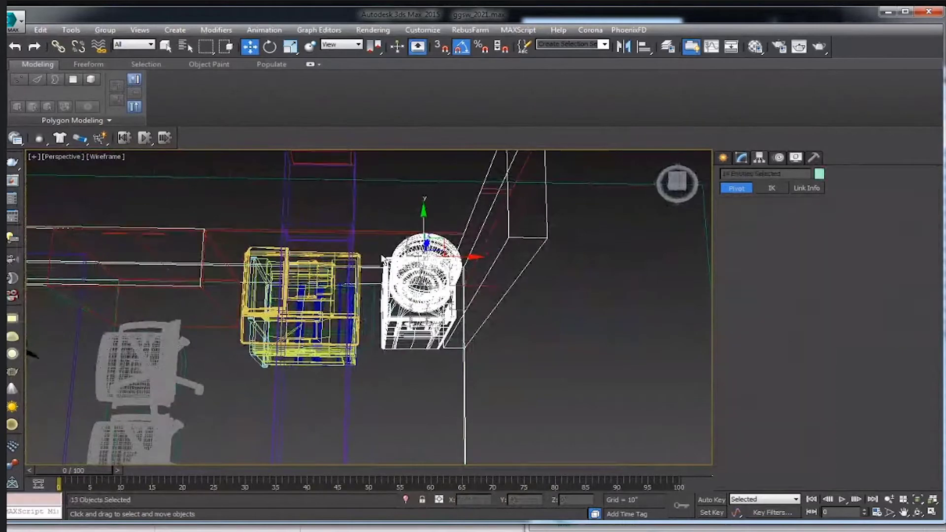
# Drag the water cooler right beside the copier and orbit to check the placement.
pyautogui.keyDown('alt'); pyautogui.moveTo(458, 271); pyautogui.dragTo(581, 226, button='middle'); pyautogui.keyUp('alt')
pyautogui.moveTo(581, 226); pyautogui.dragTo(475, 232)
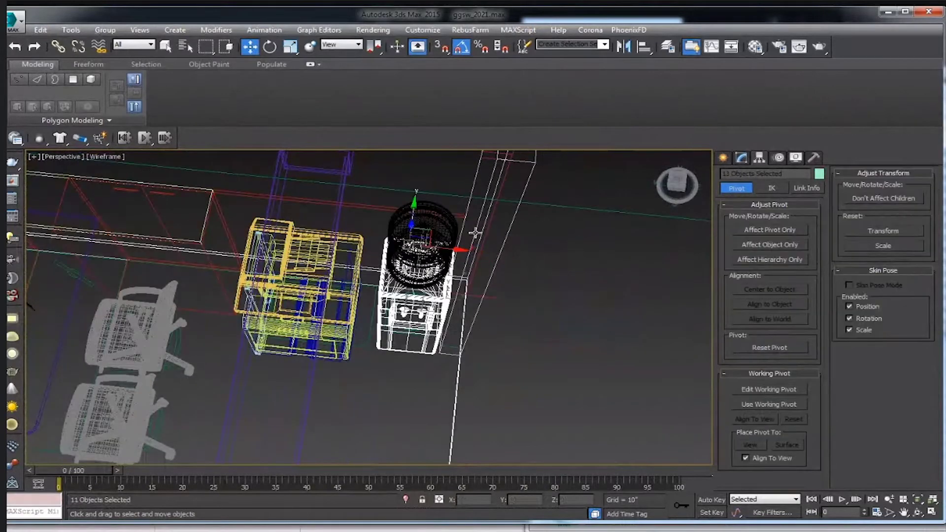
pyautogui.moveTo(545, 226)
pyautogui.keyDown('alt'); pyautogui.mouseDown(button='middle')
pyautogui.moveTo(510, 222)
pyautogui.moveTo(501, 205)
pyautogui.moveTo(536, 250)
pyautogui.mouseUp(button='middle'); pyautogui.keyUp('alt')
pyautogui.moveTo(537, 250); pyautogui.dragTo(483, 213)
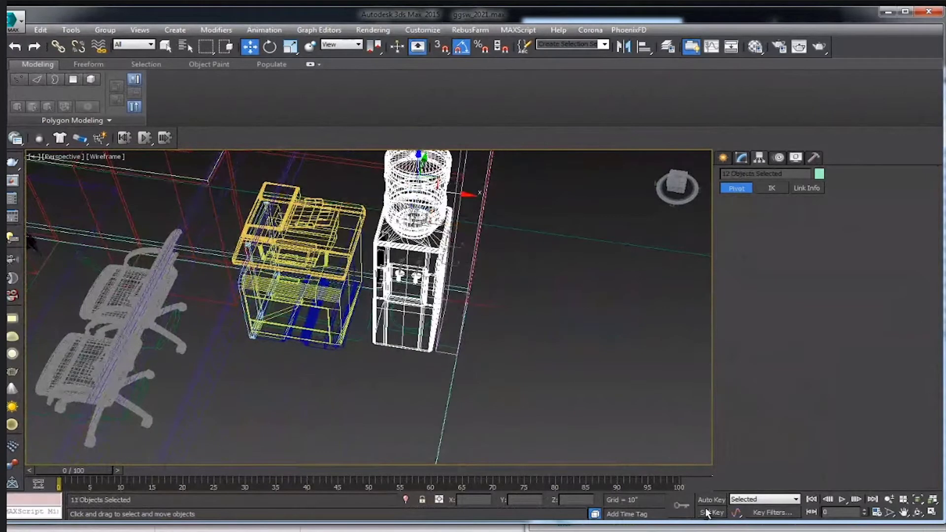
pyautogui.keyDown('alt'); pyautogui.moveTo(481, 285); pyautogui.dragTo(473, 266, button='middle'); pyautogui.keyUp('alt')
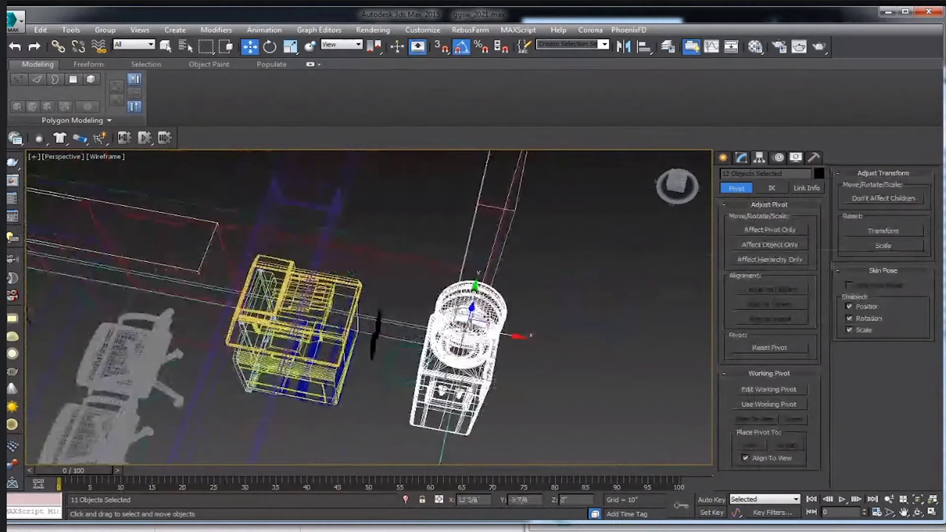
pyautogui.moveTo(483, 295); pyautogui.dragTo(397, 295)
pyautogui.keyDown('alt'); pyautogui.moveTo(473, 276); pyautogui.dragTo(488, 256, button='middle'); pyautogui.keyUp('alt')
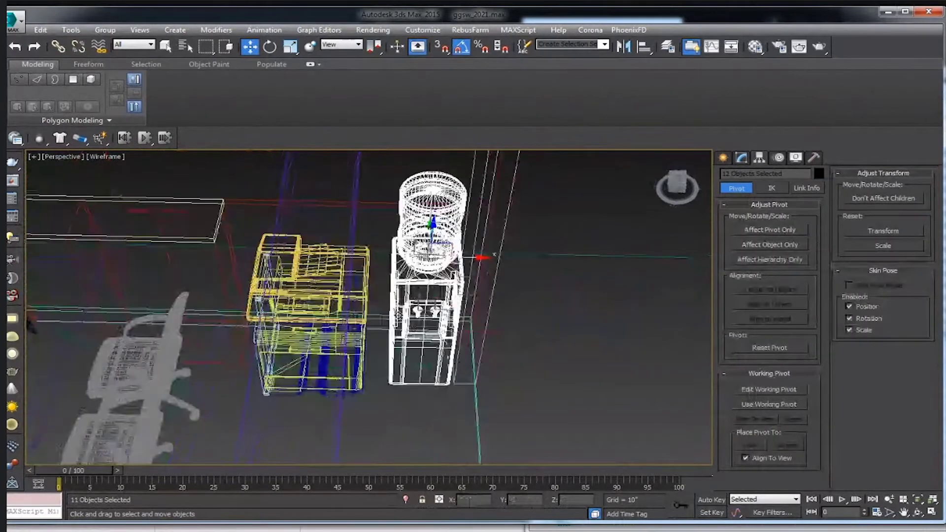
pyautogui.keyDown('alt'); pyautogui.moveTo(388, 223); pyautogui.dragTo(404, 197, button='middle'); pyautogui.keyUp('alt')
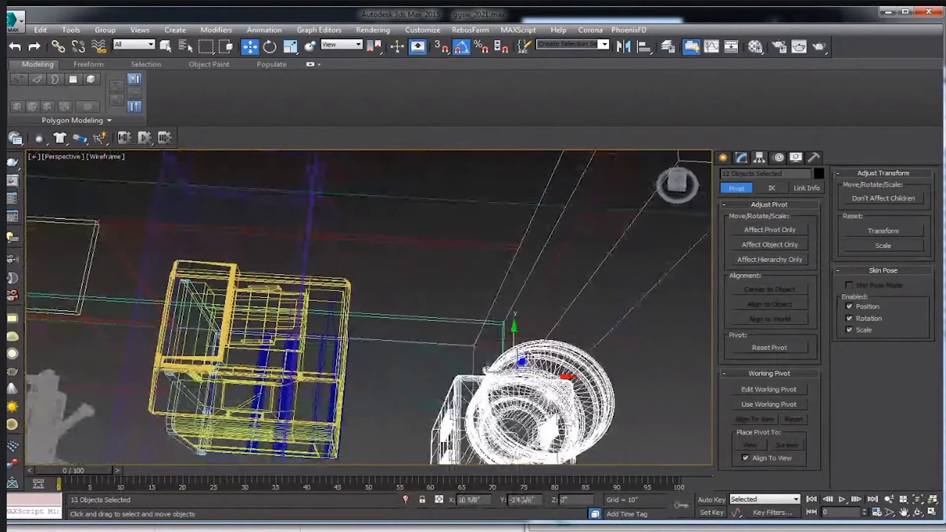
pyautogui.moveTo(465, 274); pyautogui.dragTo(463, 275)
# Group the selected water cooler parts under the name Water_Filter.
pyautogui.click(105, 29)
pyautogui.write('Wa')
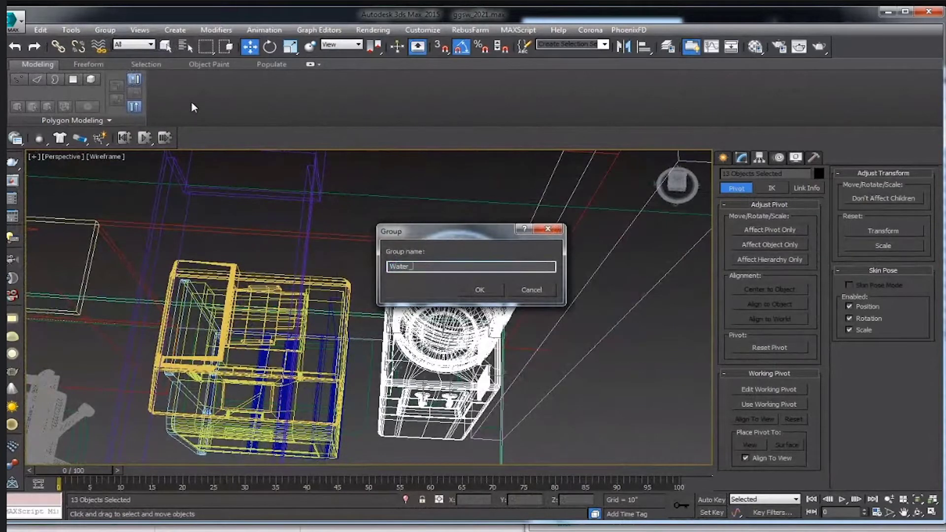
pyautogui.write('ter')
pyautogui.press('Return')
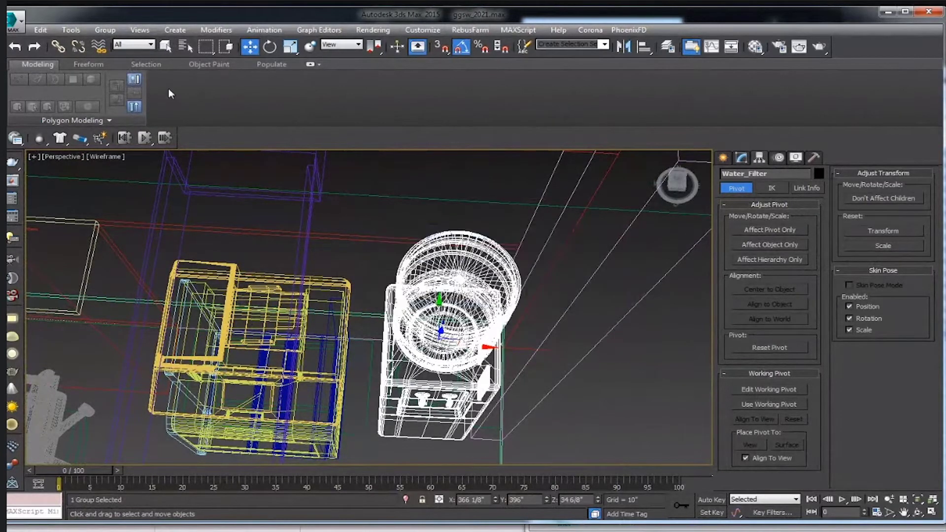
# Select the printer and move the Evermotion catalog window aside to uncover the scene.
pyautogui.click(325, 299)
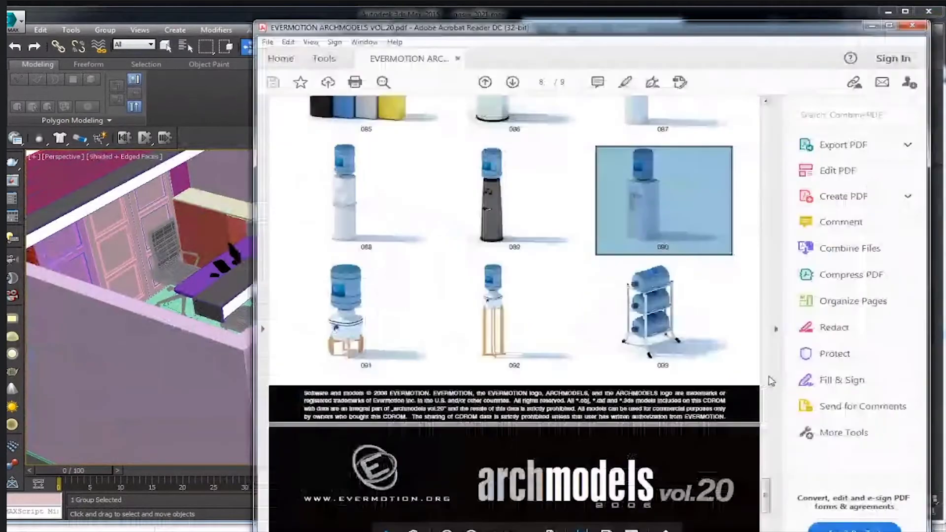
pyautogui.scroll(-5, 772, 381)
pyautogui.scroll(-3, 771, 381)
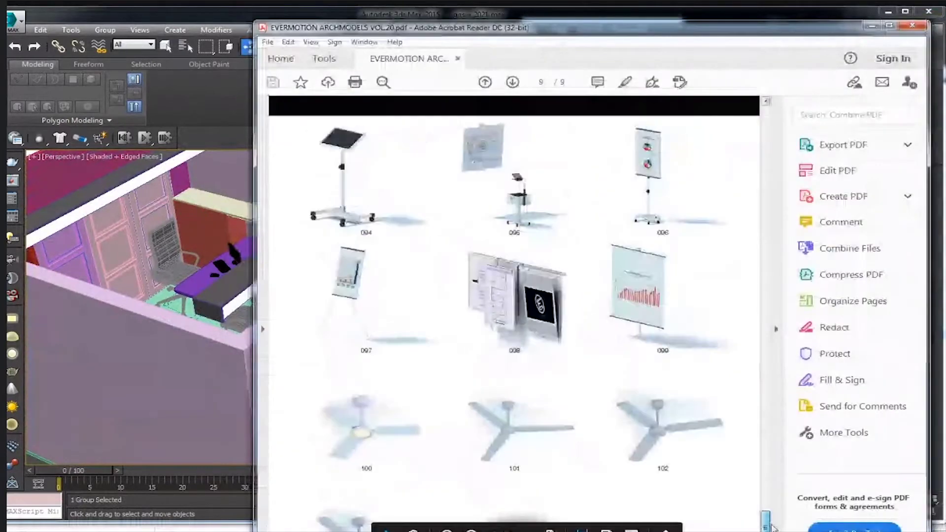
pyautogui.moveTo(631, 33); pyautogui.dragTo(828, 55)
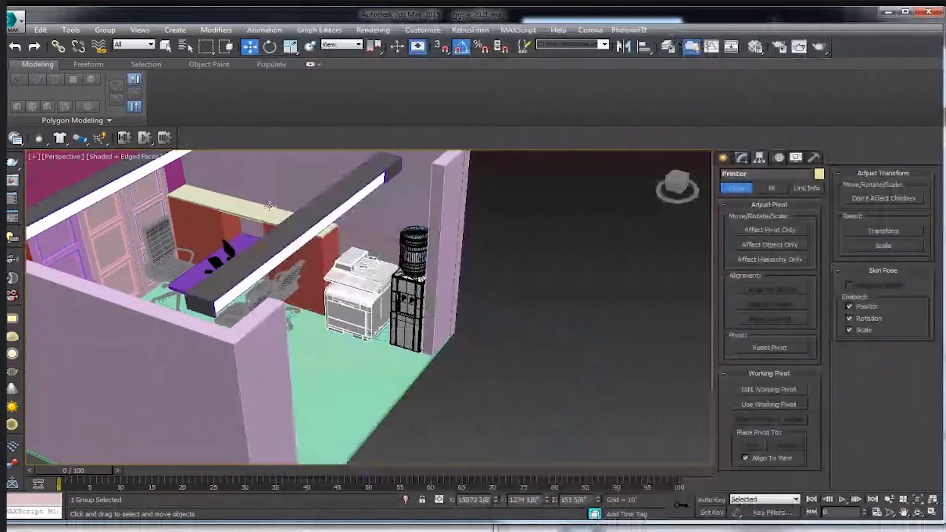
pyautogui.scroll(5, 223, 245)
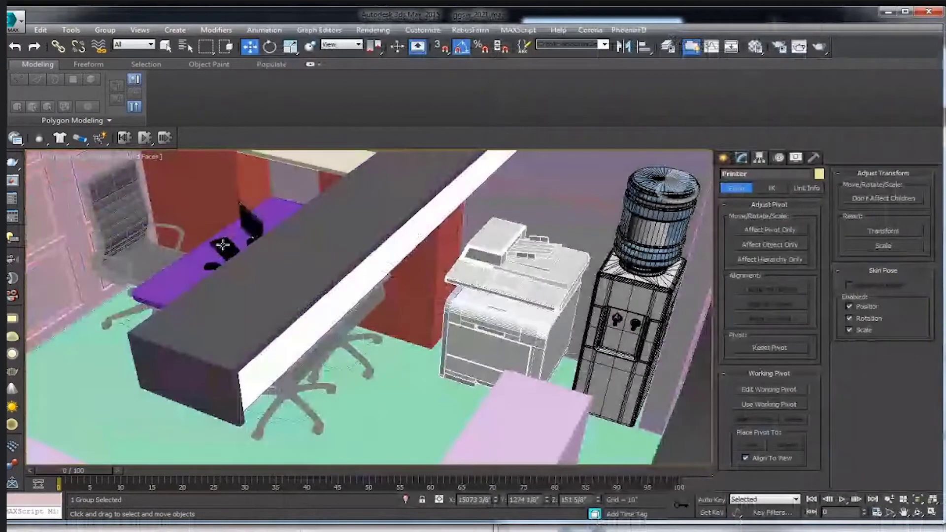
# Select the printer standing beside the water cooler and delete it.
pyautogui.click(222, 245)
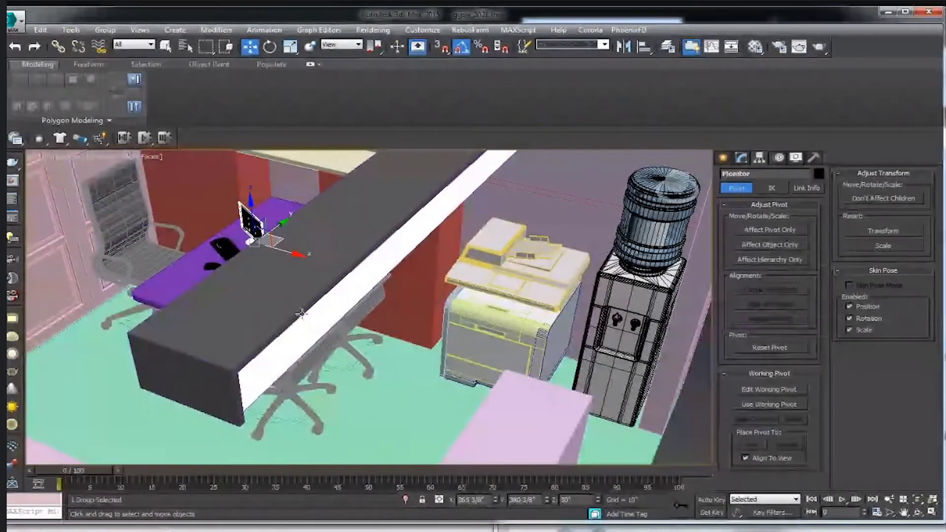
pyautogui.scroll(-3, 393, 282)
pyautogui.scroll(5, 449, 285)
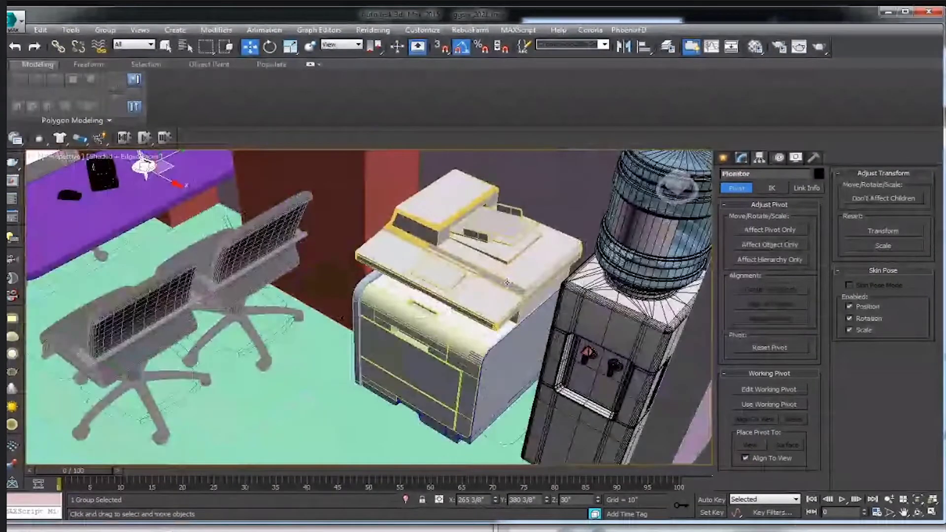
pyautogui.click(459, 298)
pyautogui.keyDown('alt'); pyautogui.moveTo(458, 298); pyautogui.dragTo(483, 290, button='middle'); pyautogui.keyUp('alt')
pyautogui.scroll(-5, 483, 290)
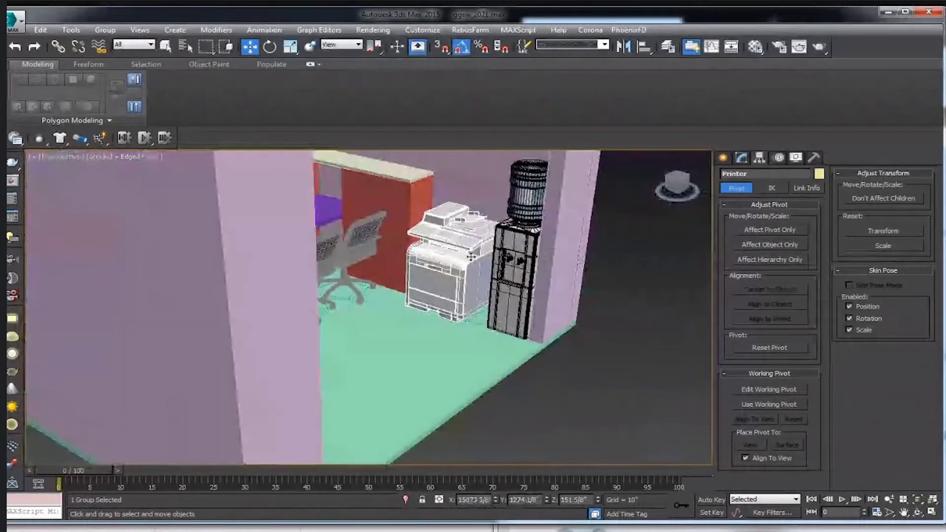
pyautogui.press('Delete')
# Orbit and zoom to inspect the now-empty floor area in the corner.
pyautogui.scroll(-3, 433, 250)
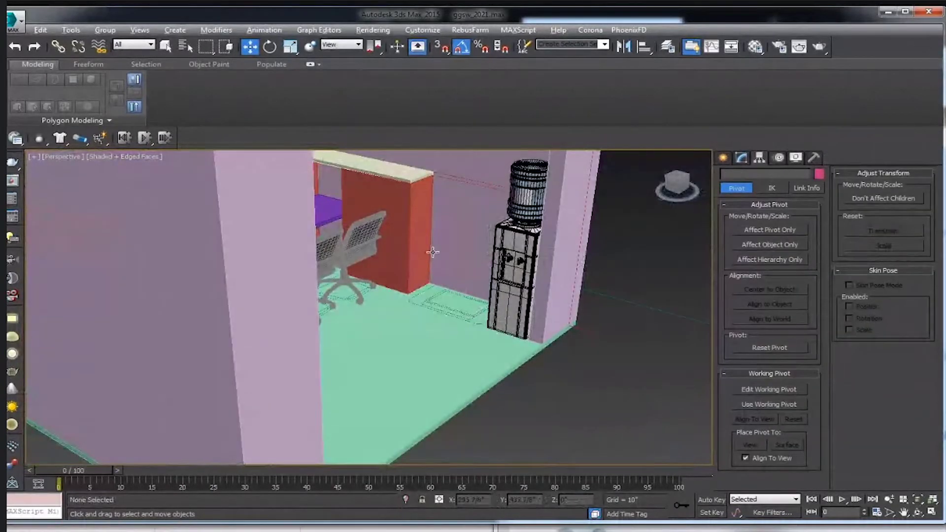
pyautogui.keyDown('alt'); pyautogui.moveTo(433, 250); pyautogui.dragTo(453, 260, button='middle'); pyautogui.keyUp('alt')
pyautogui.scroll(2, 453, 259)
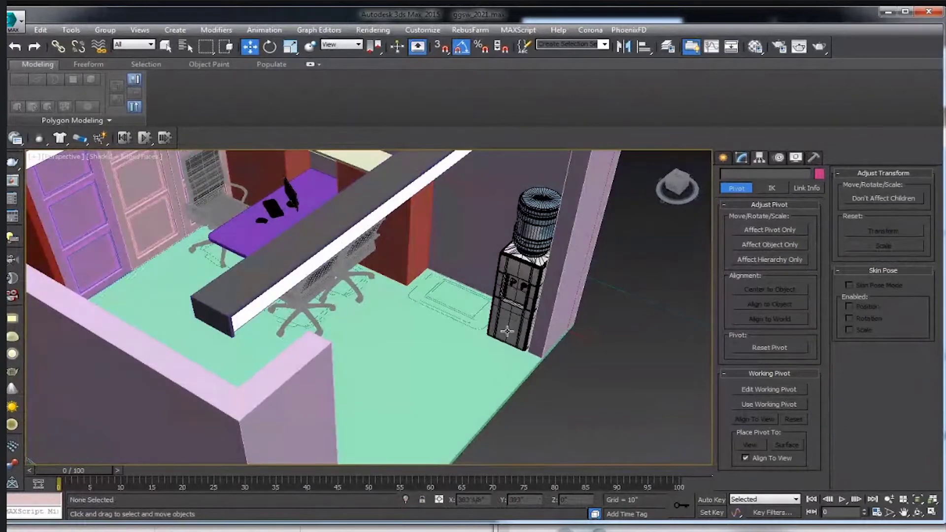
pyautogui.scroll(4, 484, 280)
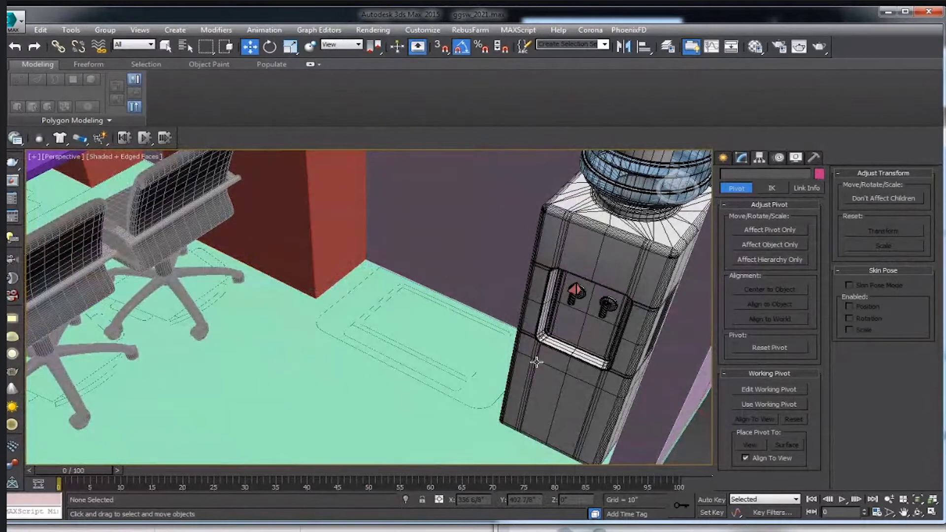
pyautogui.scroll(-5, 438, 305)
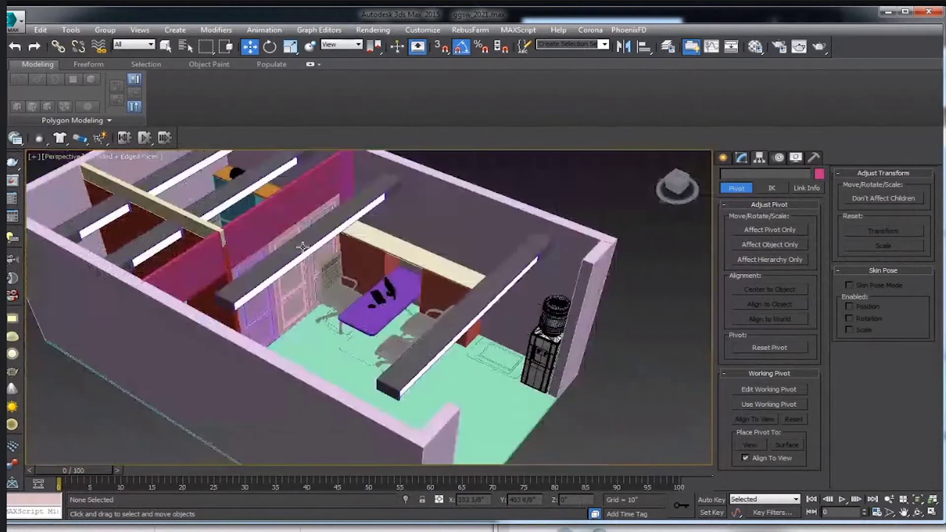
pyautogui.scroll(3, 542, 370)
pyautogui.scroll(3, 598, 411)
pyautogui.moveTo(598, 411)
pyautogui.keyDown('alt'); pyautogui.mouseDown(button='middle')
pyautogui.moveTo(672, 391)
pyautogui.moveTo(473, 338)
pyautogui.mouseUp(button='middle'); pyautogui.keyUp('alt')
pyautogui.scroll(4, 363, 256)
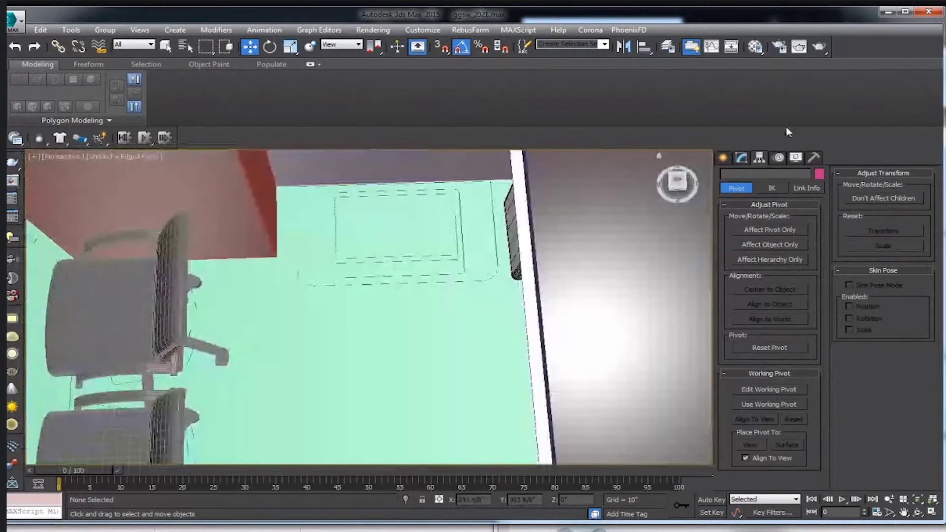
# Create a 30-inch-tall box snapped over the floor outline beside the water cooler.
pyautogui.click(723, 157)
pyautogui.click(746, 236)
pyautogui.press('s')
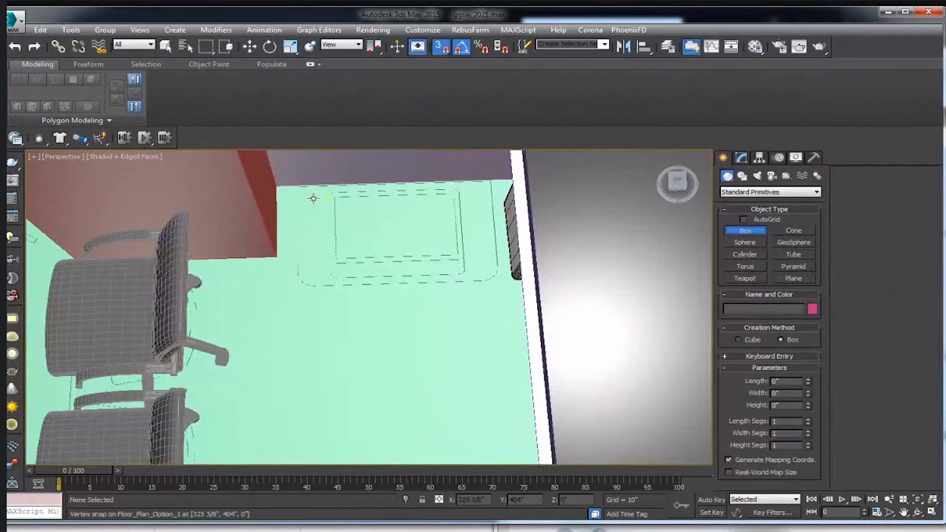
pyautogui.press('F3')
pyautogui.moveTo(297, 187); pyautogui.dragTo(498, 260)
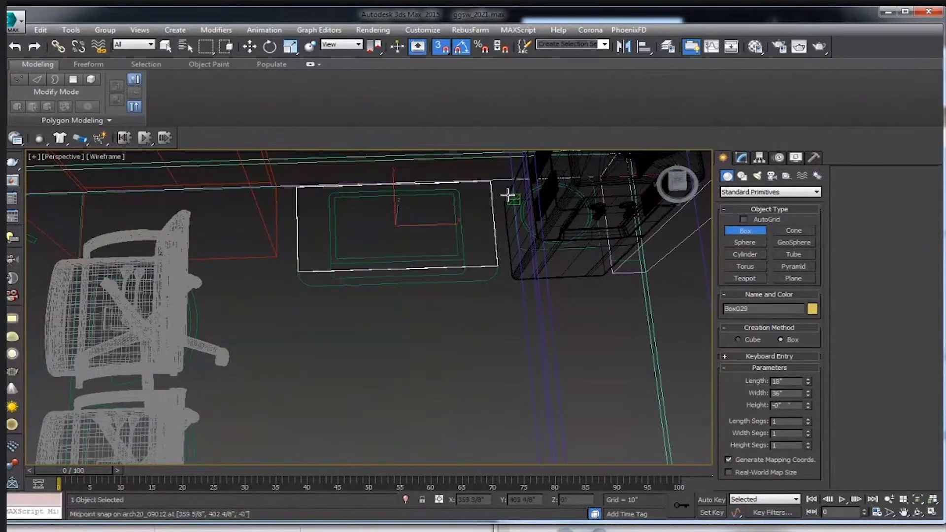
pyautogui.moveTo(209, 228)
pyautogui.mouseDown(button='middle')
pyautogui.moveTo(399, 249)
pyautogui.moveTo(185, 222)
pyautogui.mouseUp(button='middle')
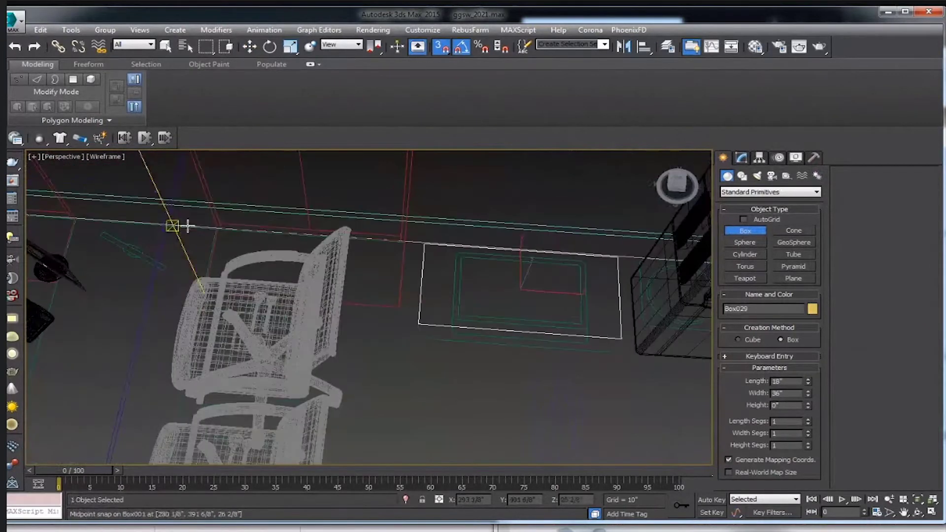
pyautogui.keyDown('alt'); pyautogui.moveTo(195, 148); pyautogui.dragTo(271, 311, button='middle'); pyautogui.keyUp('alt')
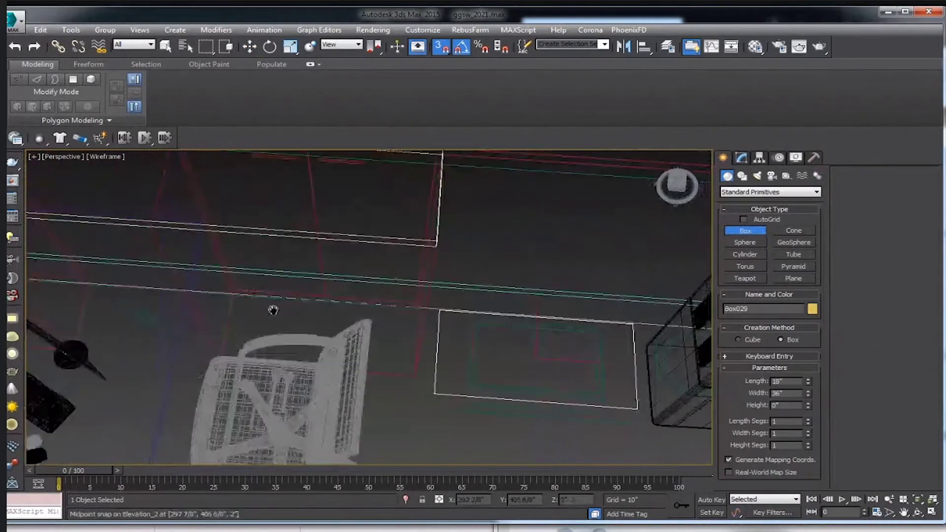
pyautogui.click(209, 192)
pyautogui.press('F3')
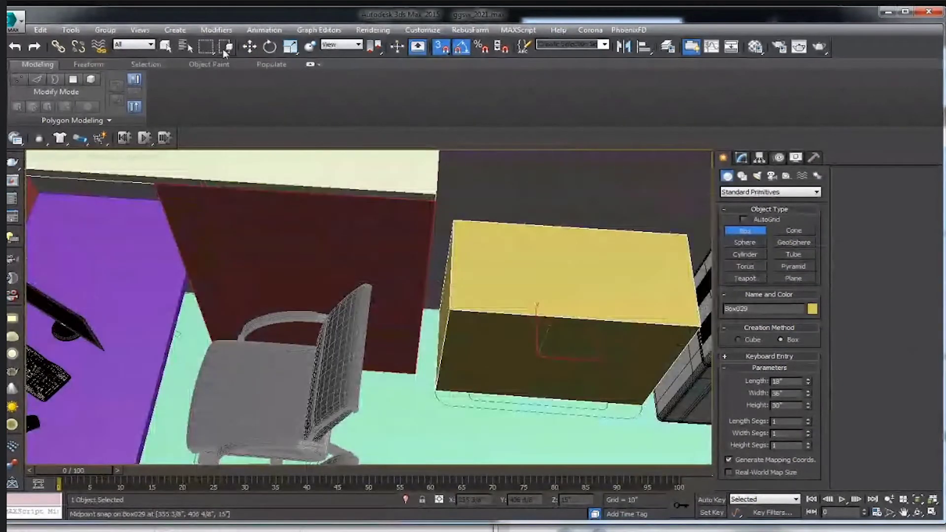
pyautogui.press('w')
# Apply Edit Poly to the box and snap its four bottom vertices down to the floor.
pyautogui.click(744, 158)
pyautogui.click(775, 192)
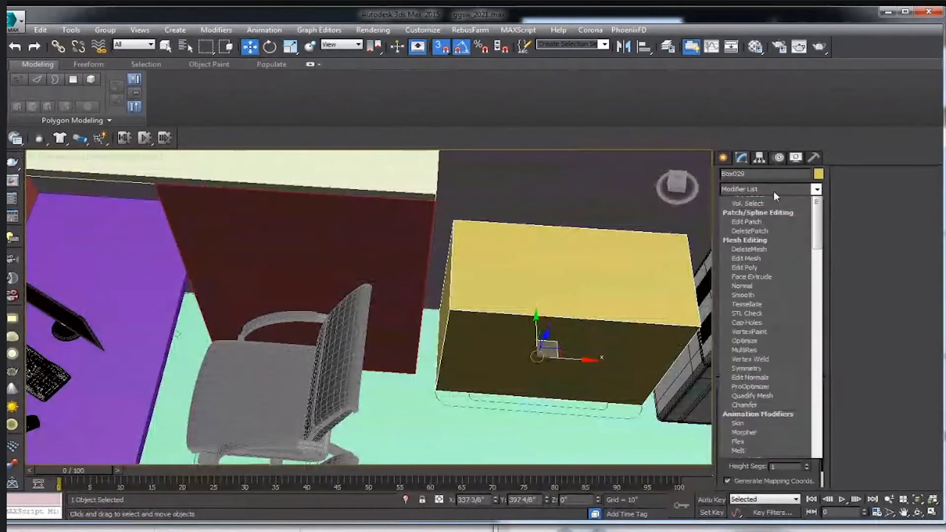
pyautogui.press('e')
pyautogui.click(771, 199)
pyautogui.click(848, 188)
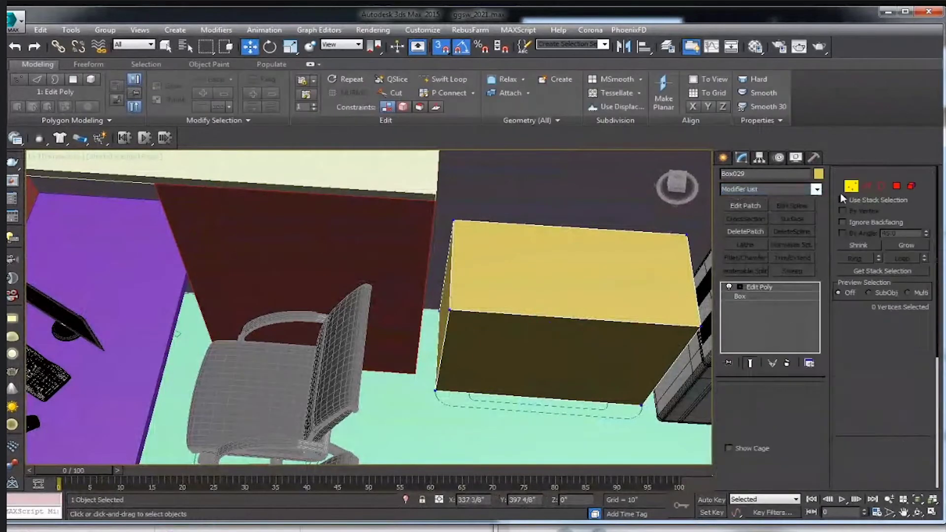
pyautogui.moveTo(616, 320)
pyautogui.keyDown('alt'); pyautogui.mouseDown(button='middle')
pyautogui.moveTo(590, 371)
pyautogui.moveTo(299, 269)
pyautogui.mouseUp(button='middle'); pyautogui.keyUp('alt')
pyautogui.press('F3')
pyautogui.moveTo(298, 269); pyautogui.dragTo(611, 315)
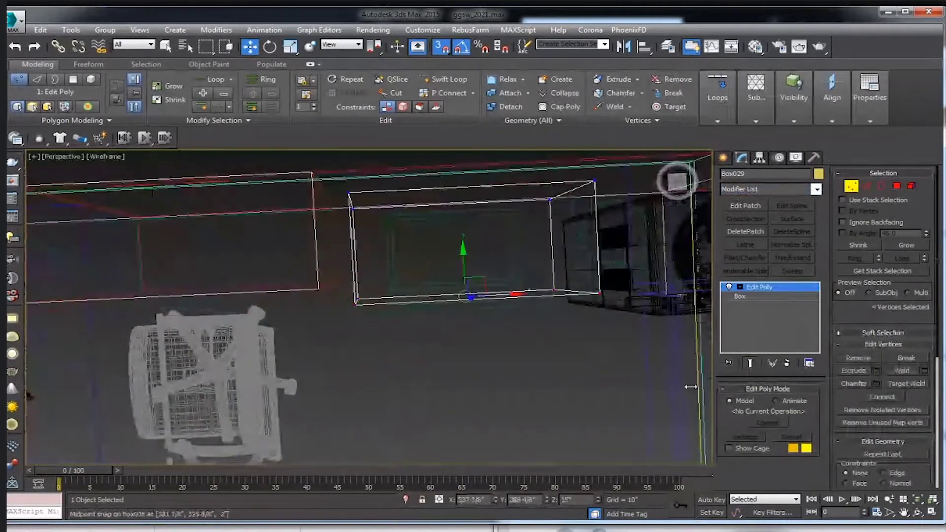
pyautogui.moveTo(463, 290); pyautogui.dragTo(379, 327)
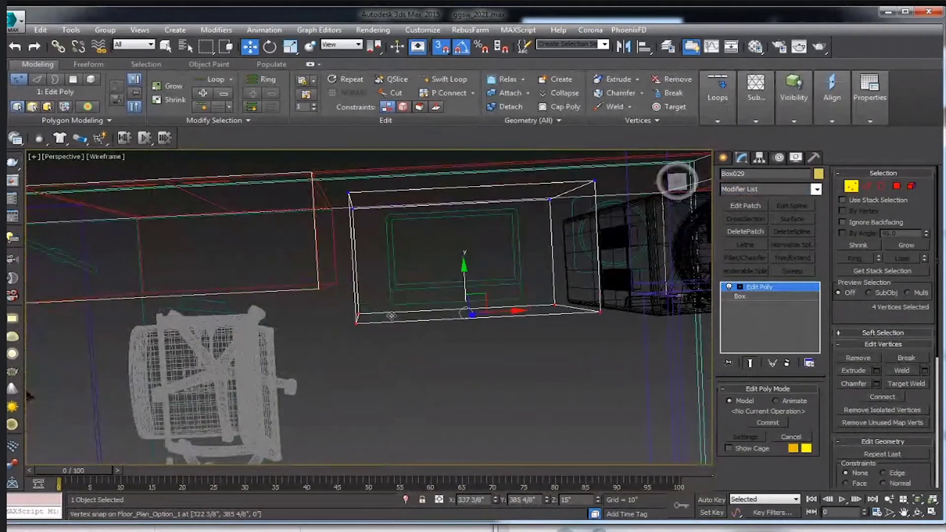
# Chamfer the box's left and right vertical edges with 10 segments.
pyautogui.press('2')
pyautogui.keyDown('alt'); pyautogui.moveTo(522, 333); pyautogui.dragTo(373, 279, button='middle'); pyautogui.keyUp('alt')
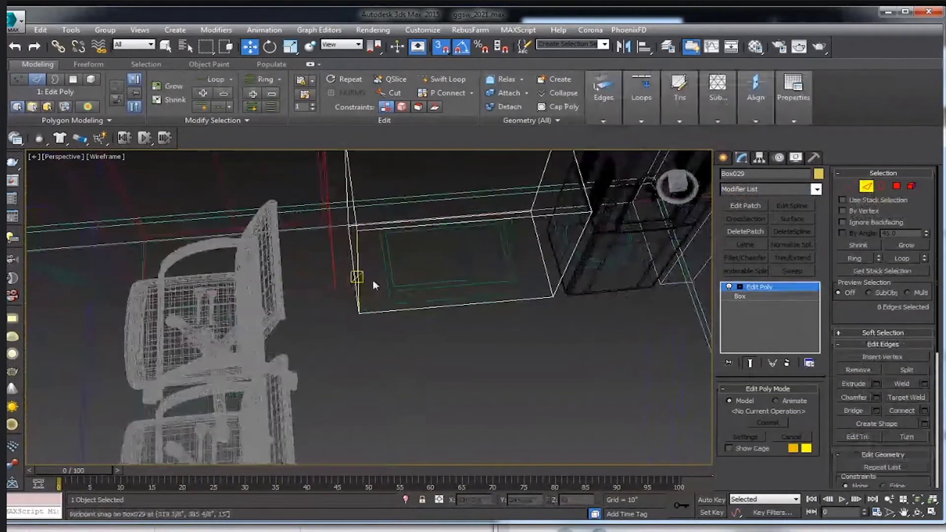
pyautogui.click(356, 271)
pyautogui.click(572, 257)
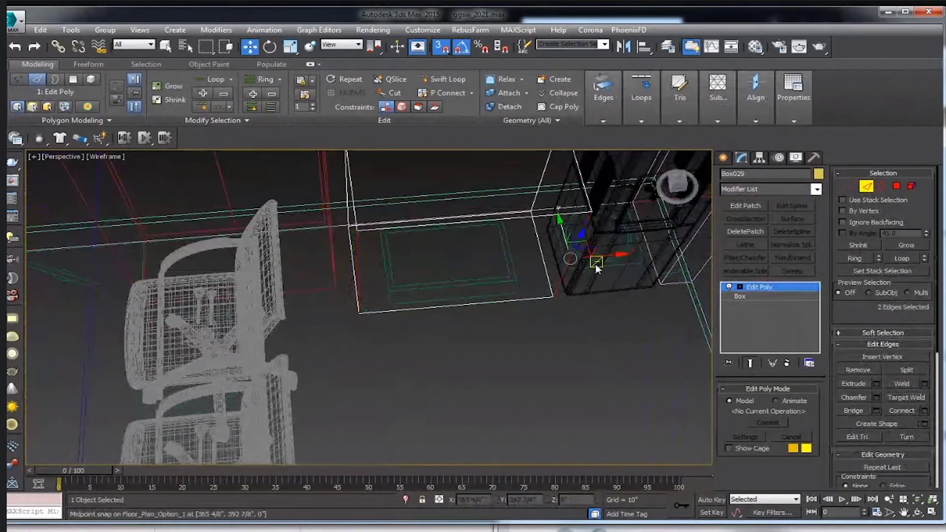
pyautogui.click(877, 397)
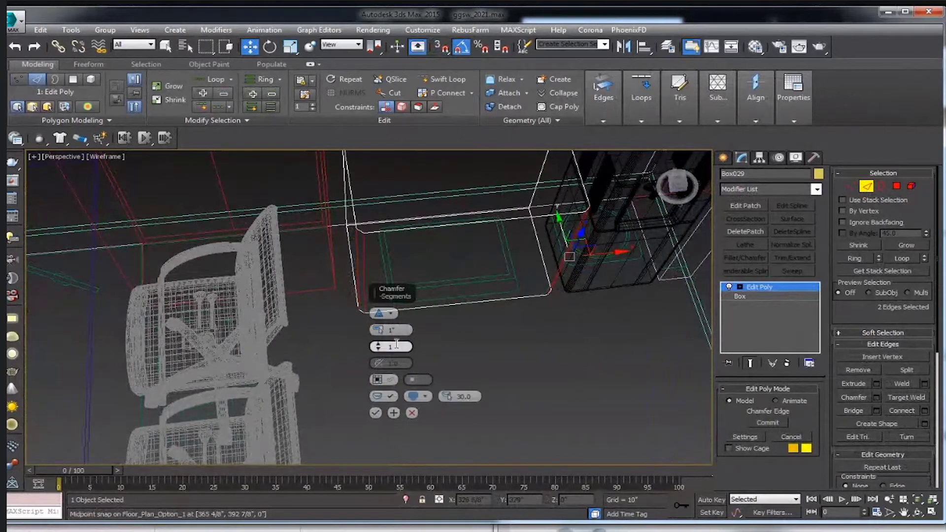
pyautogui.moveTo(378, 330)
pyautogui.mouseDown()
pyautogui.moveTo(385, 294)
pyautogui.moveTo(384, 333)
pyautogui.mouseUp()
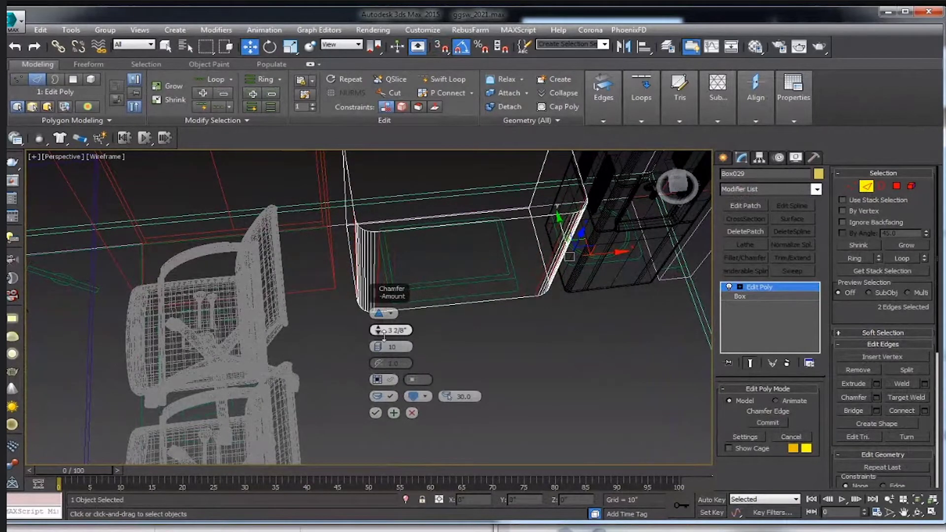
pyautogui.click(375, 413)
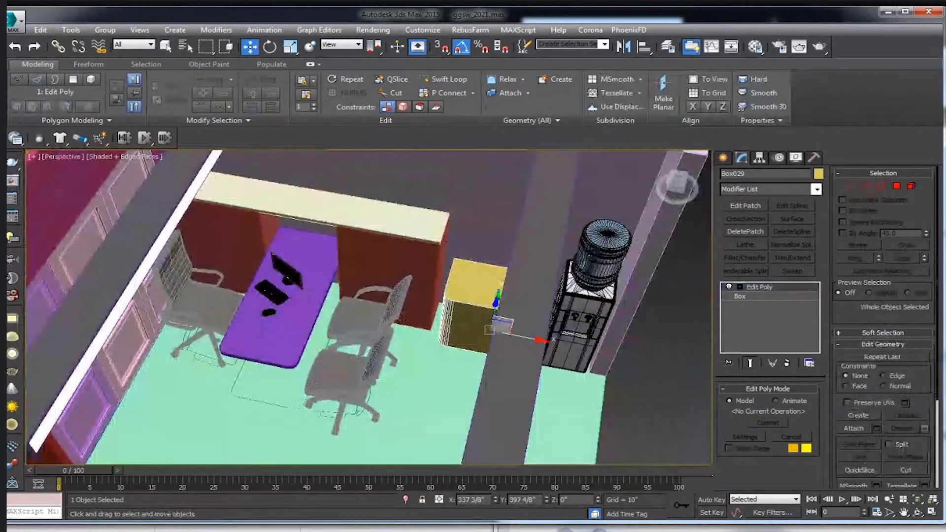
# Bring the model library Explorer window forward and go up to All_Archmodels.
pyautogui.click(124, 507)
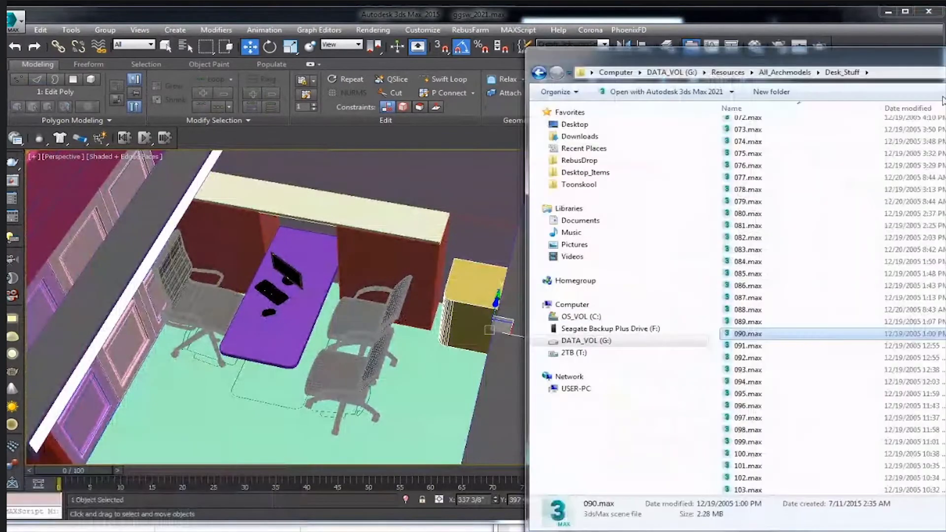
pyautogui.click(787, 72)
pyautogui.press('e')
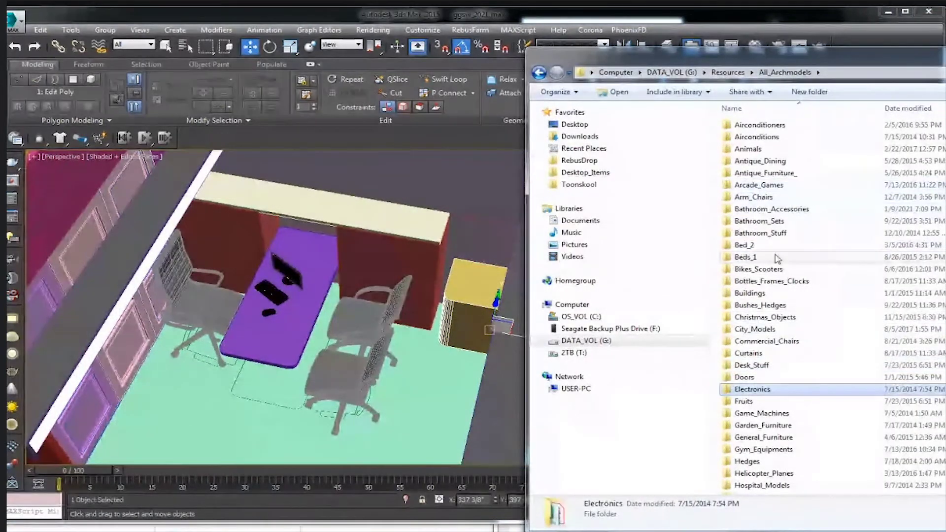
pyautogui.press('e')
pyautogui.scroll(4, 809, 127)
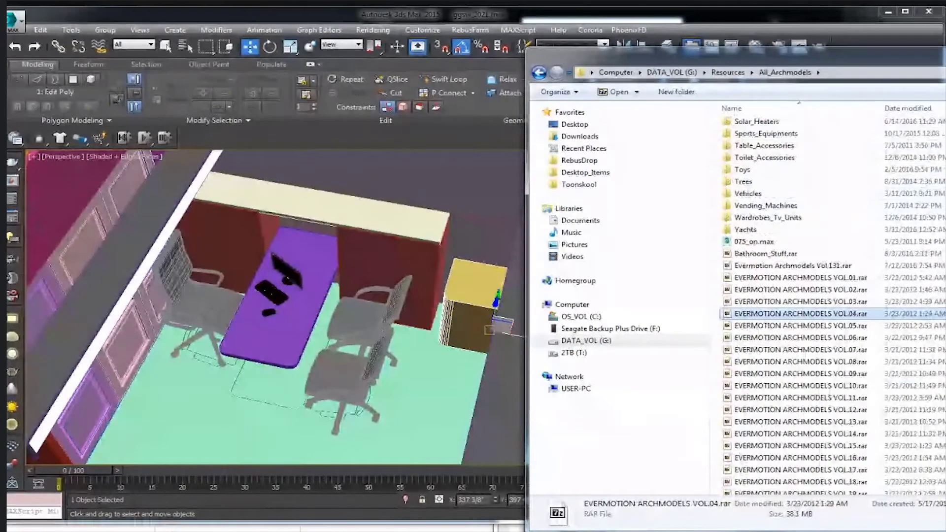
pyautogui.moveTo(690, 52); pyautogui.dragTo(361, 56)
pyautogui.scroll(10, 921, 271)
pyautogui.scroll(5, 922, 271)
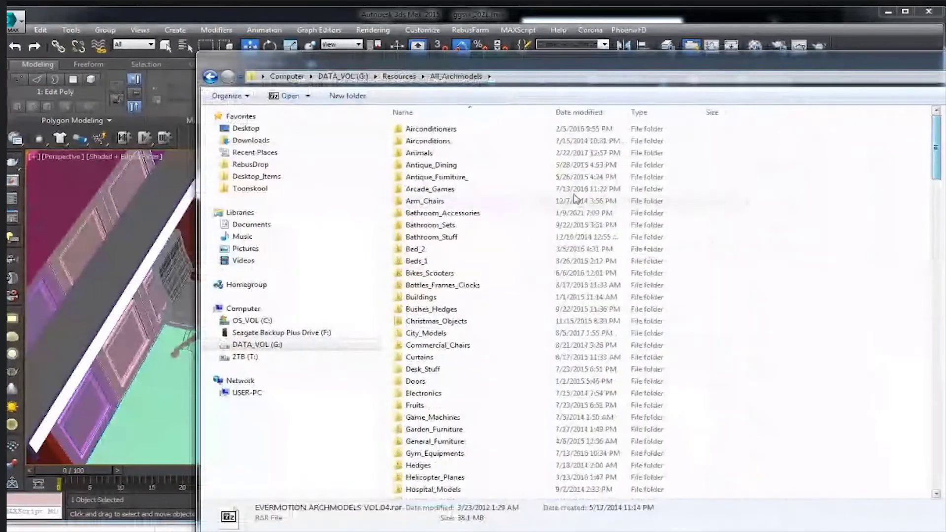
# Open the Electronics folder, then the EVERMOTION ARCHMODELS VOL.07.pdf file at its bottom.
pyautogui.press('e')
pyautogui.press('l')
pyautogui.doubleClick(429, 394)
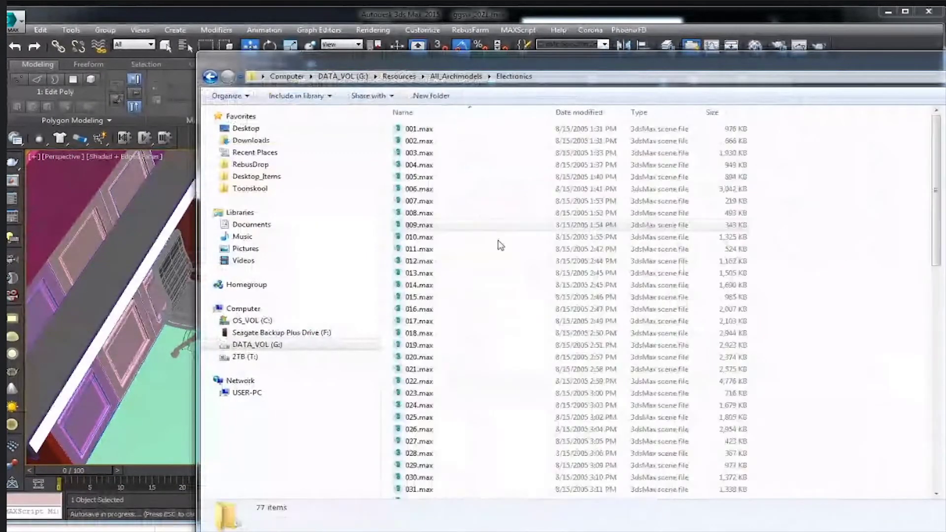
pyautogui.moveTo(935, 195); pyautogui.dragTo(935, 424)
pyautogui.doubleClick(444, 491)
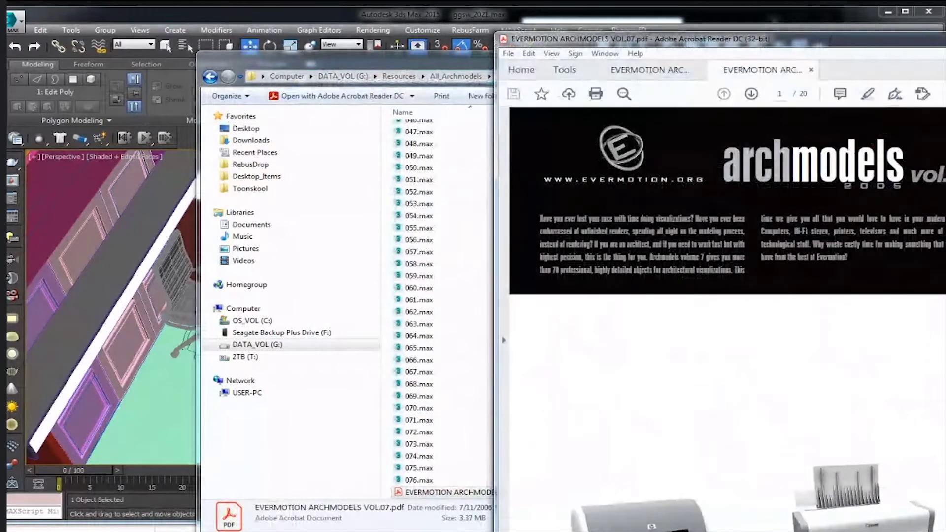
# Scroll through the pages of the VOL.07 electronics catalogue.
pyautogui.scroll(-5, 902, 291)
pyautogui.scroll(-3, 727, 316)
pyautogui.scroll(-3, 727, 315)
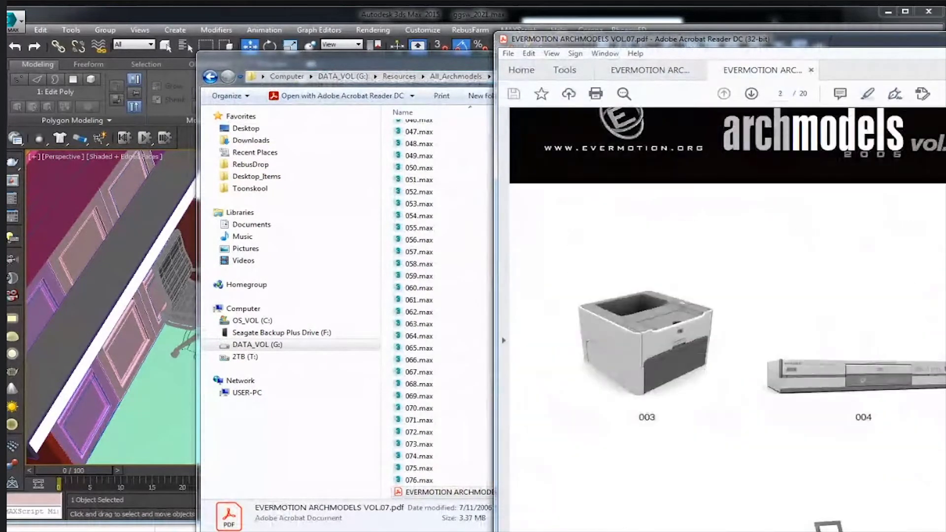
pyautogui.scroll(-2, 728, 315)
pyautogui.scroll(-3, 728, 315)
pyautogui.scroll(-5, 728, 315)
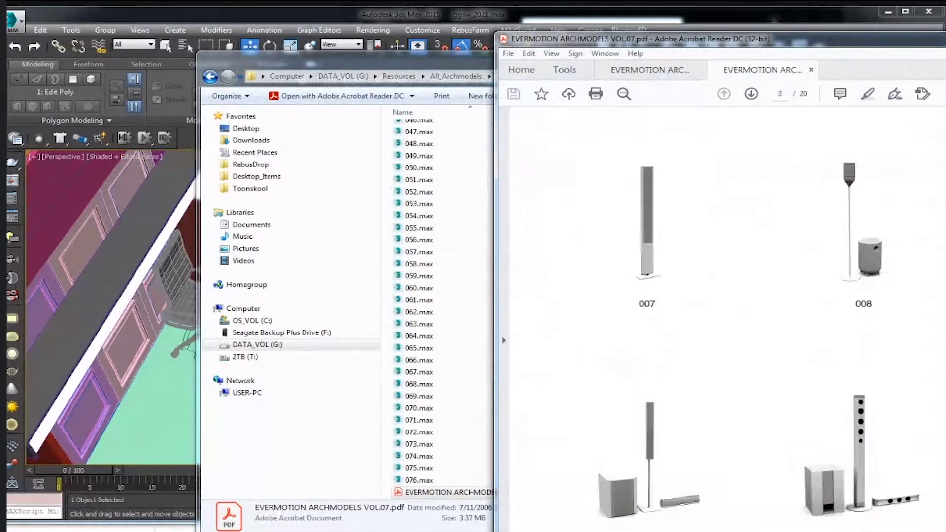
pyautogui.scroll(10, 728, 316)
pyautogui.scroll(-5, 727, 315)
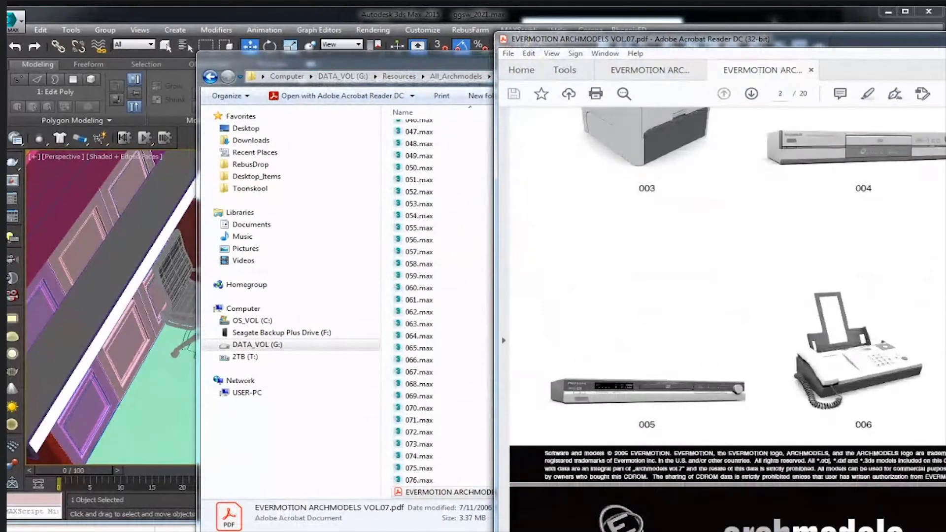
pyautogui.scroll(5, 728, 315)
pyautogui.scroll(2, 727, 316)
pyautogui.scroll(2, 728, 315)
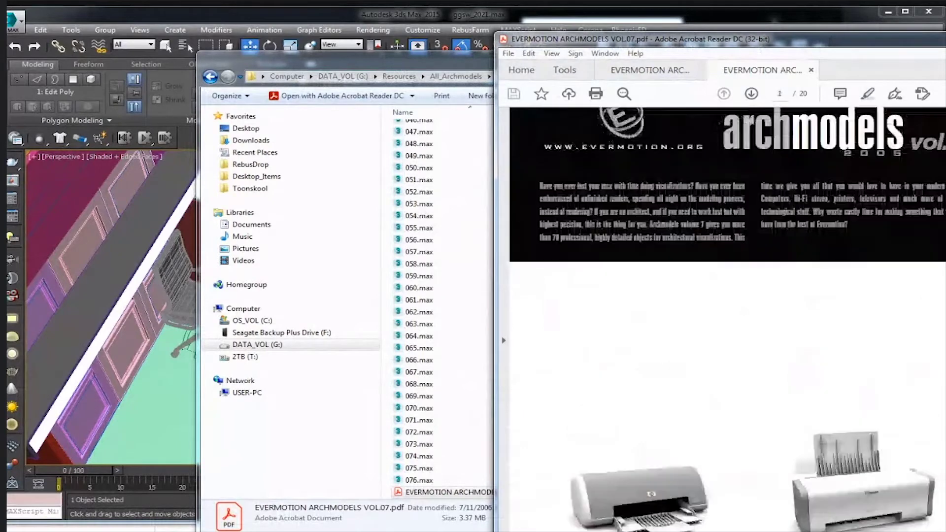
pyautogui.scroll(-5, 728, 316)
pyautogui.scroll(-5, 728, 315)
pyautogui.scroll(-5, 727, 316)
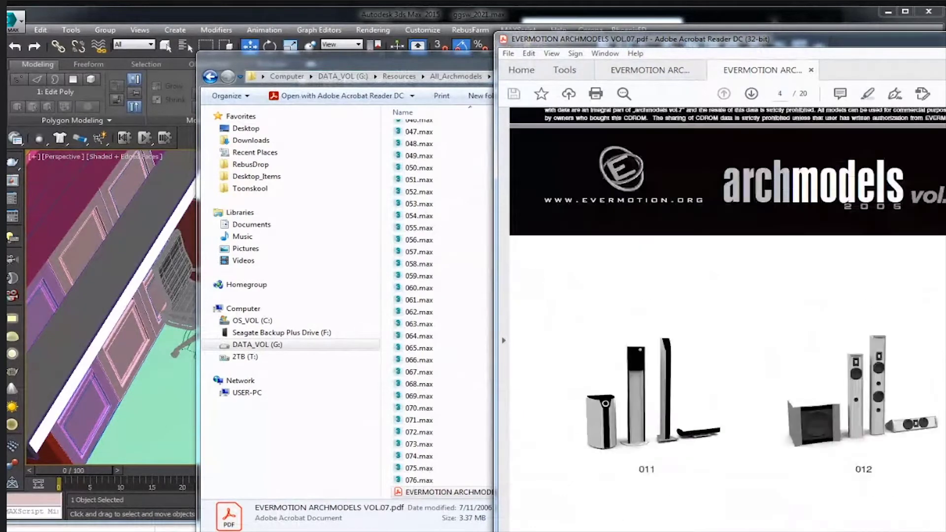
pyautogui.scroll(-5, 727, 315)
pyautogui.scroll(-5, 727, 316)
pyautogui.scroll(-5, 727, 315)
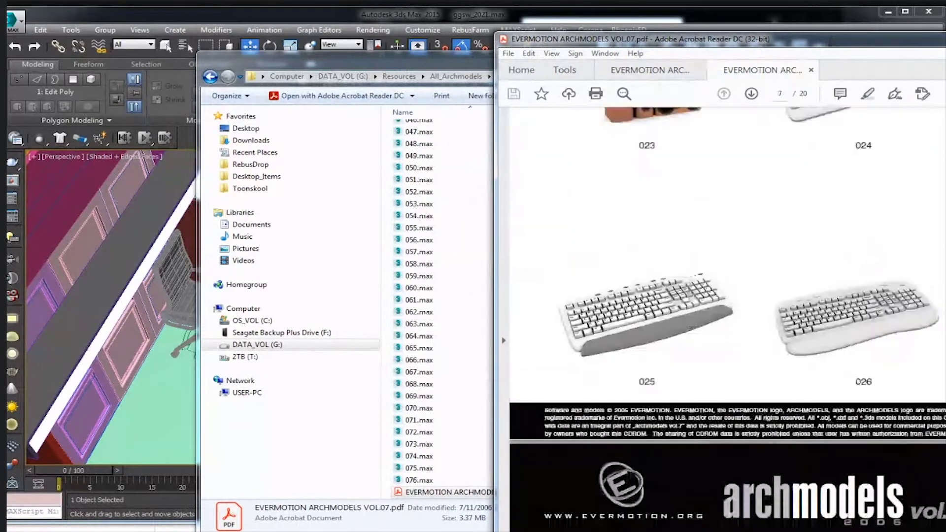
pyautogui.scroll(-5, 728, 315)
pyautogui.scroll(-5, 727, 315)
pyautogui.scroll(-5, 727, 315)
pyautogui.scroll(-5, 728, 316)
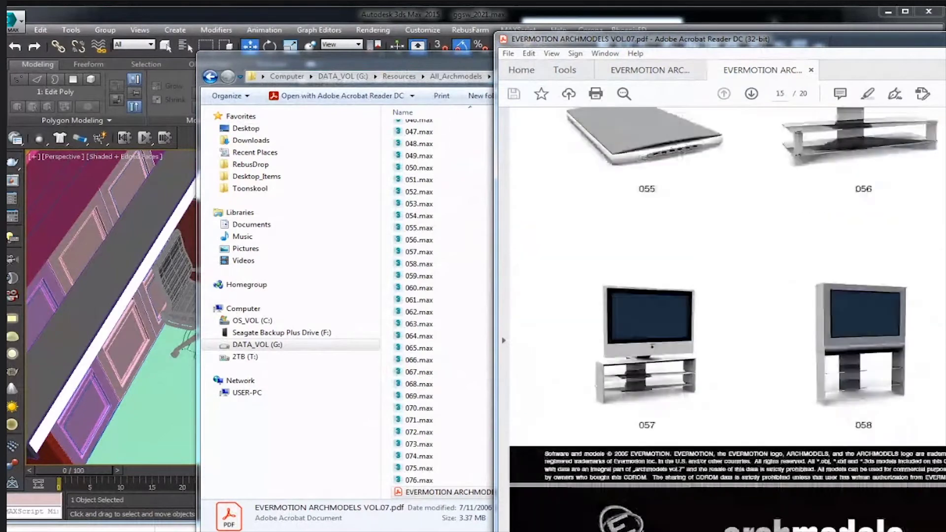
pyautogui.scroll(-5, 727, 315)
pyautogui.scroll(-5, 727, 315)
pyautogui.scroll(3, 727, 316)
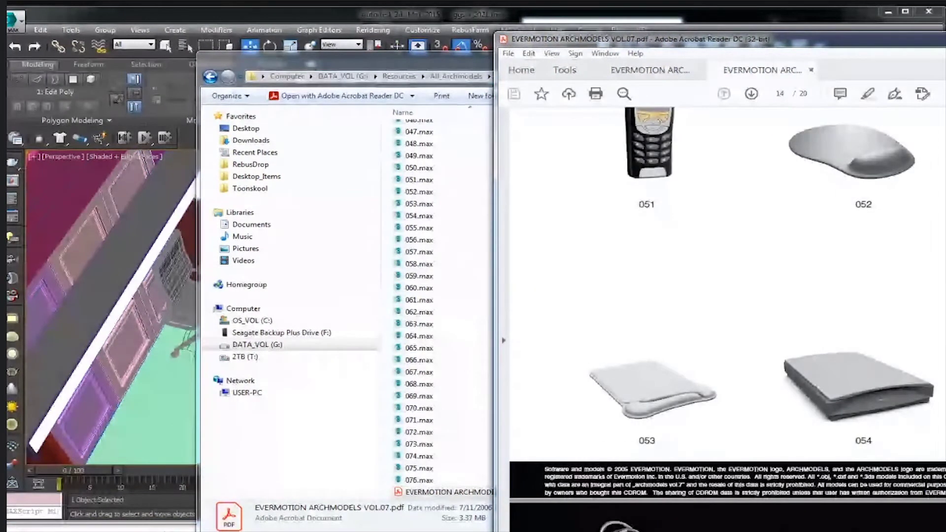
pyautogui.scroll(-3, 727, 316)
pyautogui.scroll(5, 727, 315)
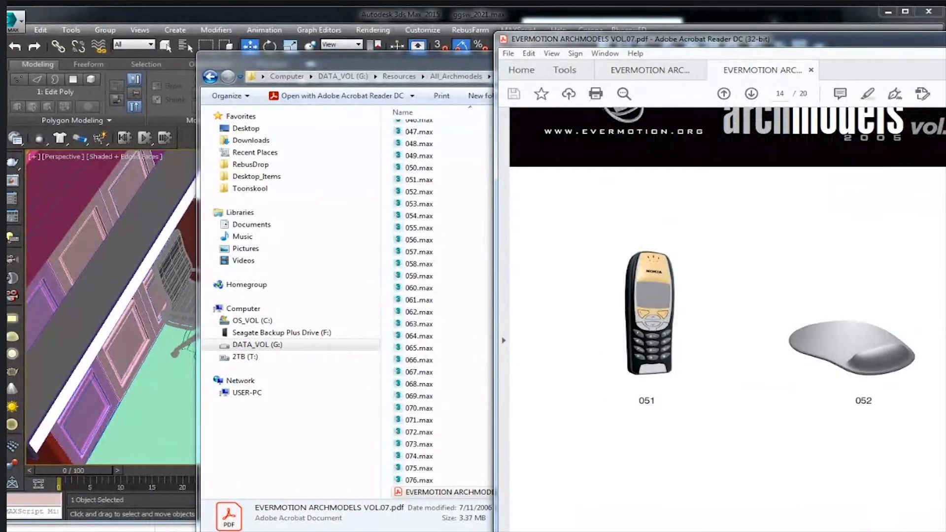
# Return to page 1, pick printer model 002, and close Acrobat Reader.
pyautogui.scroll(-3, 728, 315)
pyautogui.scroll(-3, 728, 315)
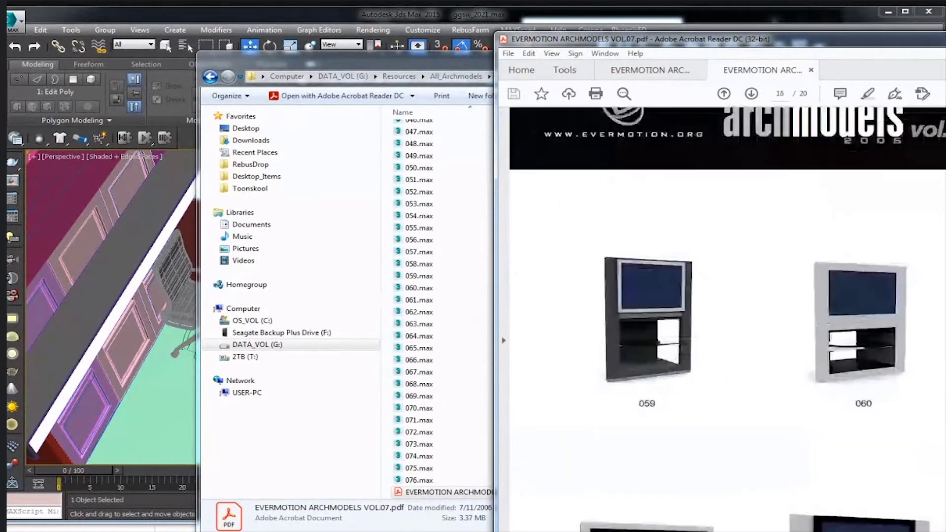
pyautogui.scroll(15, 727, 315)
pyautogui.scroll(15, 727, 316)
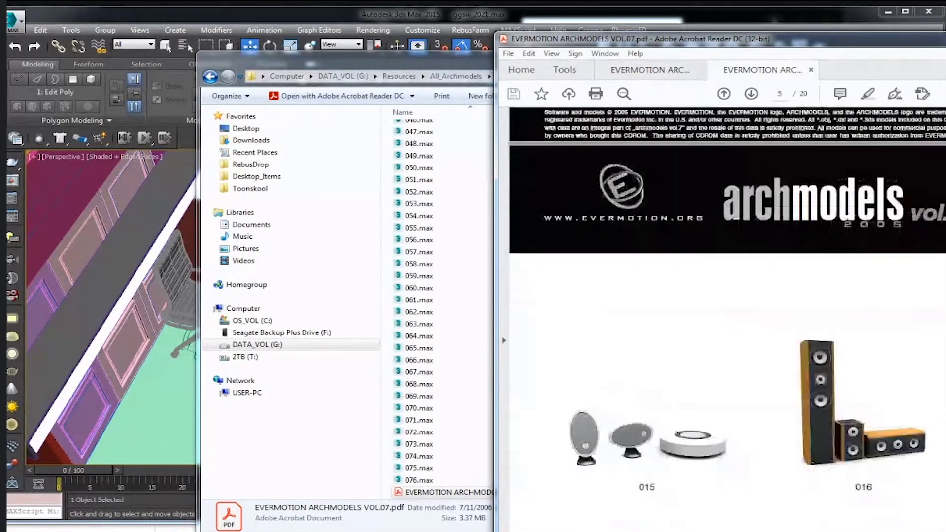
pyautogui.scroll(15, 727, 316)
pyautogui.scroll(2, 728, 315)
pyautogui.click(844, 464)
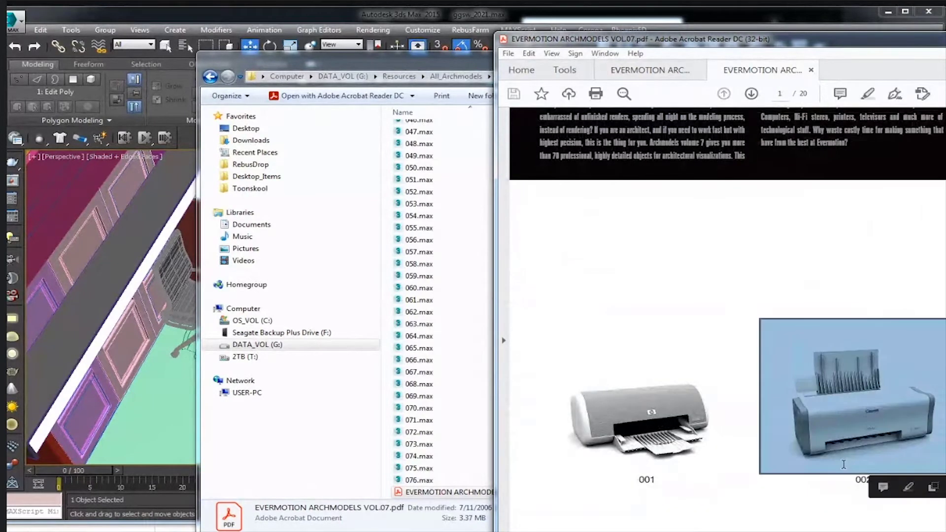
pyautogui.hotkey('alt', 'F4')
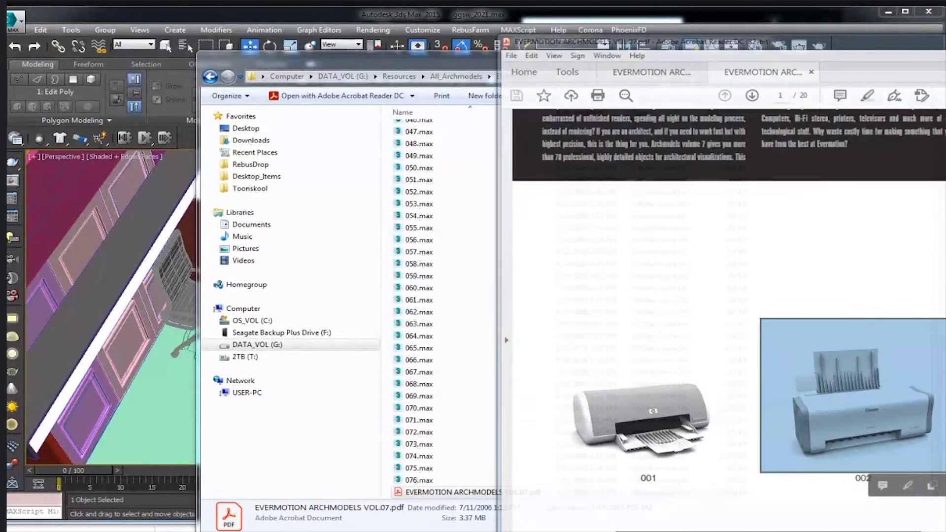
# Merge 002.max into the scene, resolving the duplicate material, and place it beside the cabinet.
pyautogui.scroll(15, 500, 144)
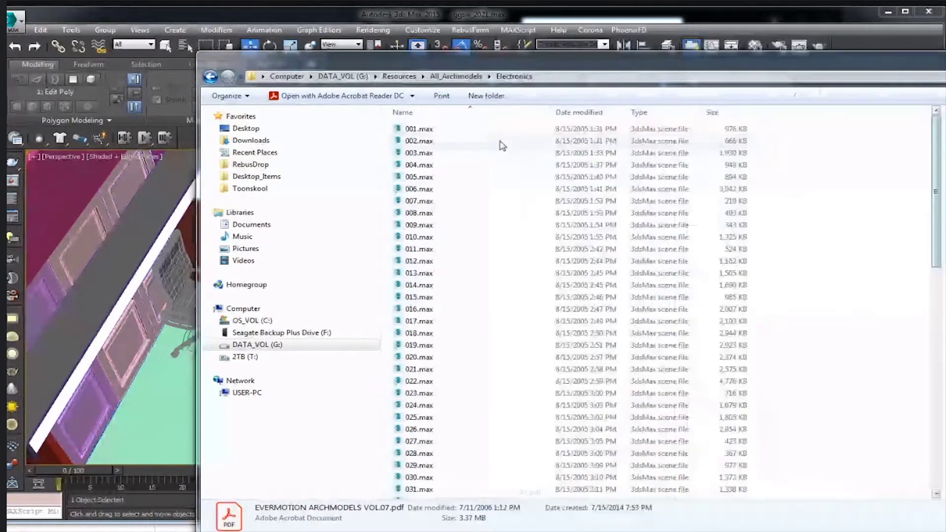
pyautogui.click(460, 140)
pyautogui.moveTo(461, 139); pyautogui.dragTo(939, 133)
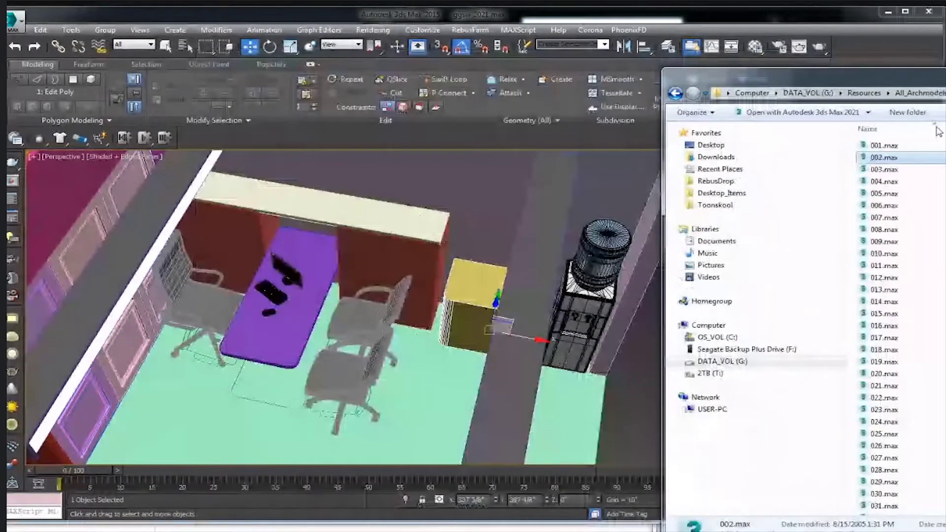
pyautogui.moveTo(884, 157); pyautogui.dragTo(434, 355)
pyautogui.click(450, 398)
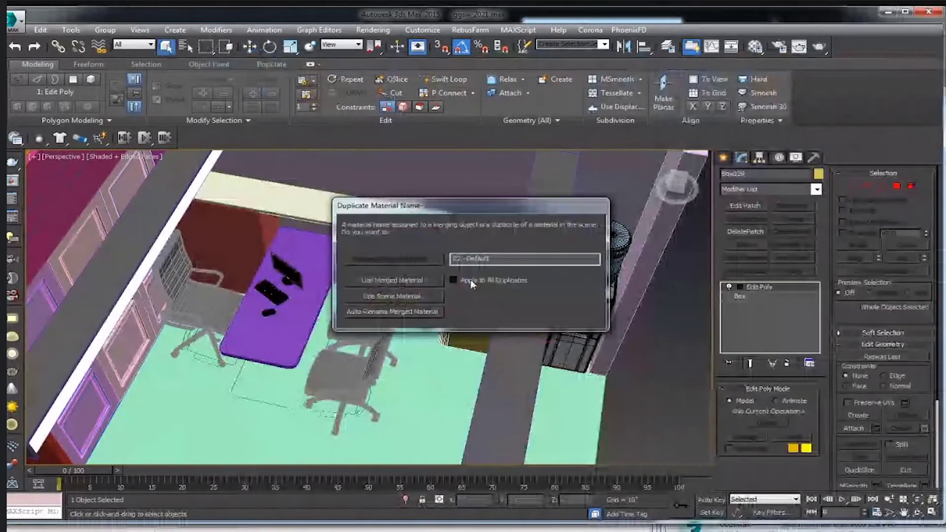
pyautogui.click(471, 279)
pyautogui.click(436, 386)
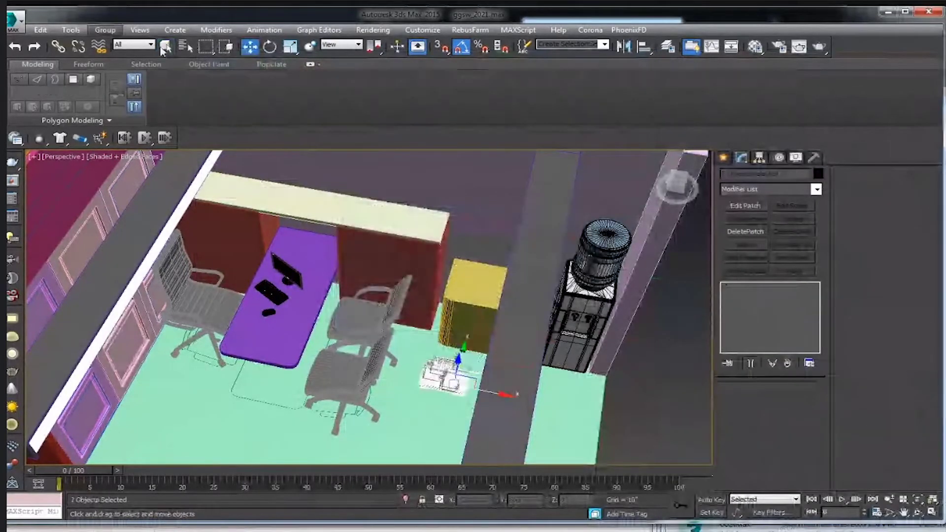
# Group the printer's parts under the name Printer_2.
pyautogui.click(105, 29)
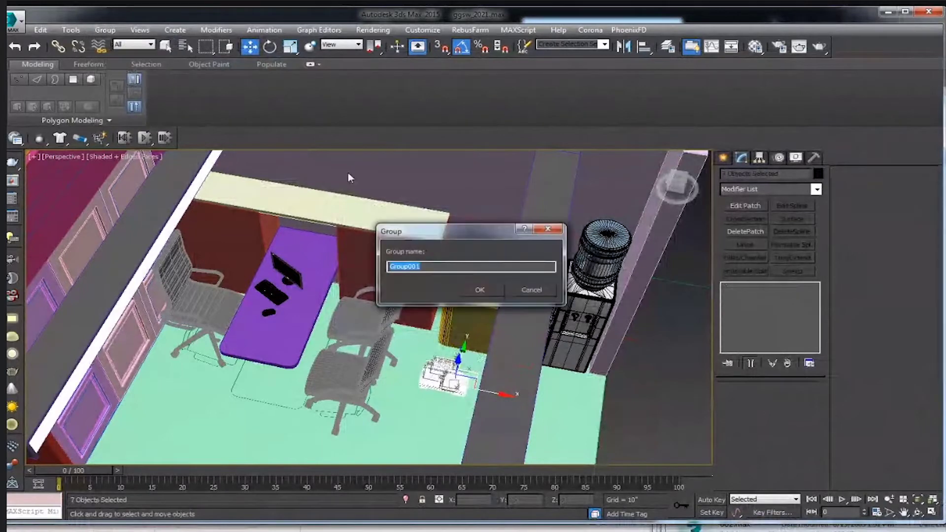
pyautogui.write('Printer_2')
pyautogui.press('Return')
# Move the printer onto the top of the yellow cabinet beside the water cooler.
pyautogui.keyDown('alt'); pyautogui.moveTo(505, 366); pyautogui.dragTo(503, 378, button='middle'); pyautogui.keyUp('alt')
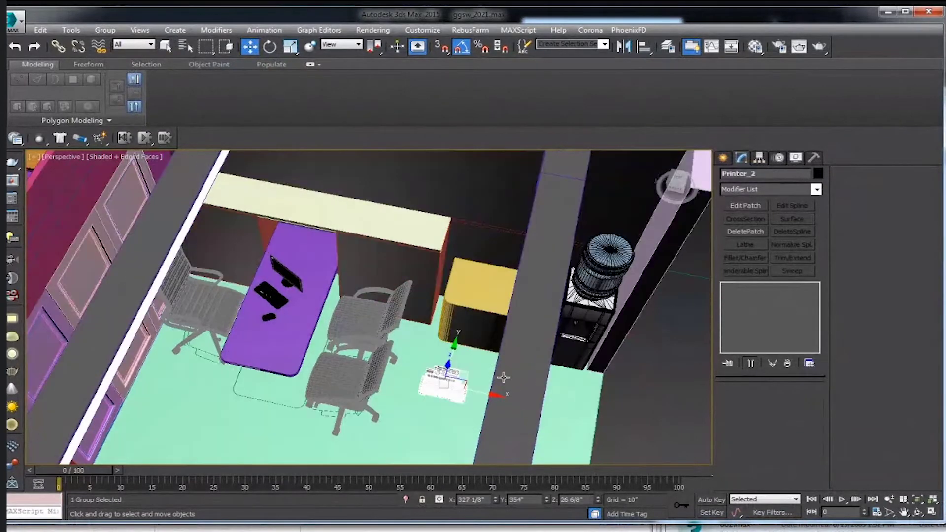
pyautogui.moveTo(503, 378)
pyautogui.mouseDown()
pyautogui.moveTo(506, 276)
pyautogui.moveTo(486, 244)
pyautogui.mouseUp()
pyautogui.scroll(5, 479, 285)
# Snap the printer's pivot down to its base using Affect Pivot Only.
pyautogui.click(759, 157)
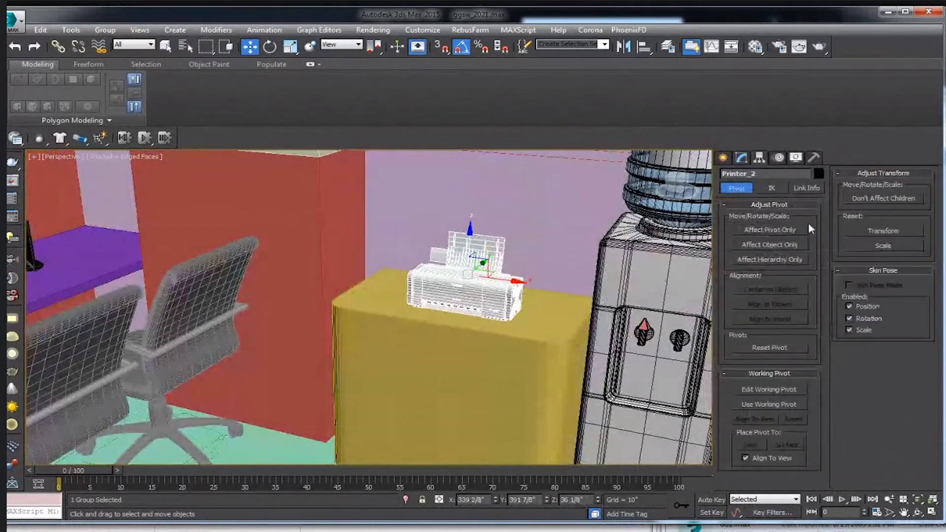
pyautogui.click(770, 230)
pyautogui.keyDown('alt'); pyautogui.moveTo(443, 295); pyautogui.dragTo(473, 296, button='middle'); pyautogui.keyUp('alt')
pyautogui.press('s')
pyautogui.moveTo(466, 246); pyautogui.dragTo(463, 298)
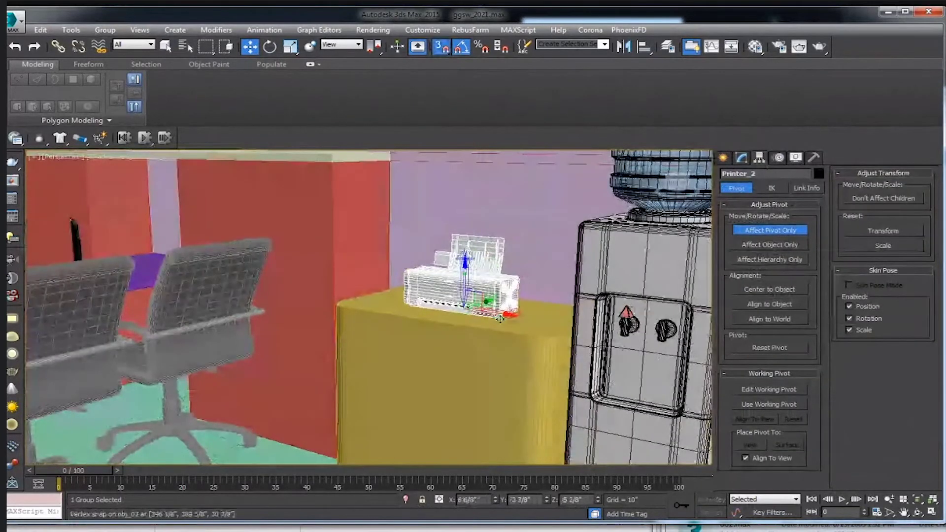
pyautogui.click(770, 230)
pyautogui.press('s')
# Reposition the printer on the cabinet top from a near top-down view.
pyautogui.moveTo(443, 296)
pyautogui.keyDown('alt'); pyautogui.mouseDown(button='middle')
pyautogui.moveTo(433, 291)
pyautogui.moveTo(488, 274)
pyautogui.moveTo(454, 297)
pyautogui.moveTo(466, 315)
pyautogui.mouseUp(button='middle'); pyautogui.keyUp('alt')
pyautogui.press('r')
pyautogui.press('w')
pyautogui.scroll(3, 453, 297)
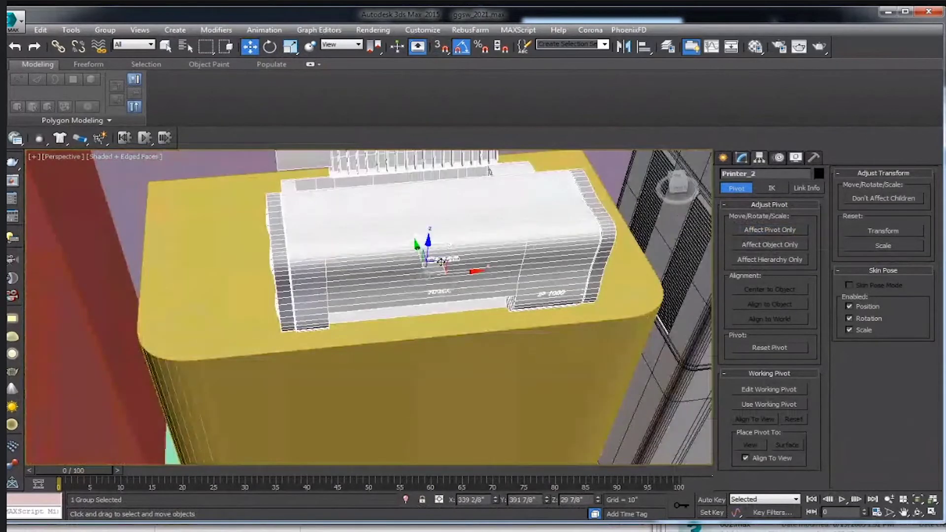
pyautogui.moveTo(441, 262)
pyautogui.keyDown('alt'); pyautogui.mouseDown(button='middle')
pyautogui.moveTo(441, 308)
pyautogui.moveTo(464, 270)
pyautogui.mouseUp(button='middle'); pyautogui.keyUp('alt')
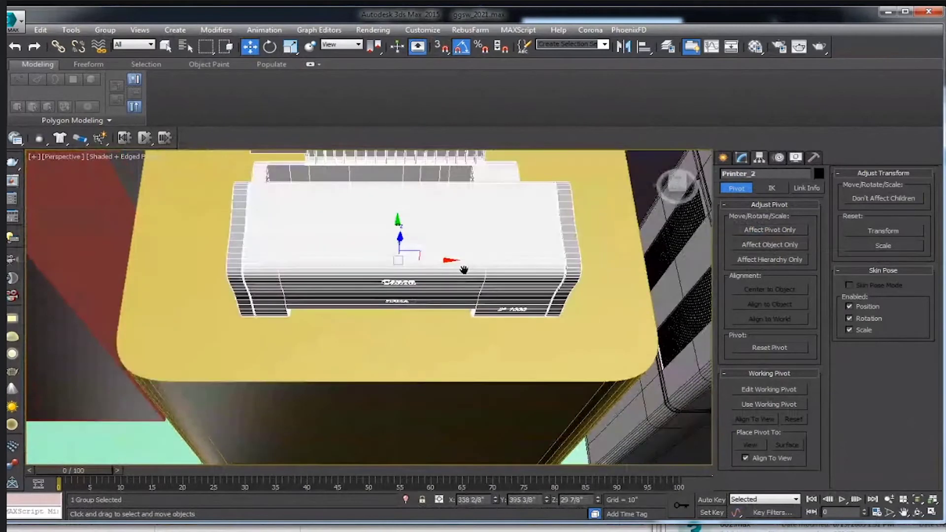
pyautogui.hotkey('shift', 'z')
pyautogui.moveTo(448, 243); pyautogui.dragTo(451, 230)
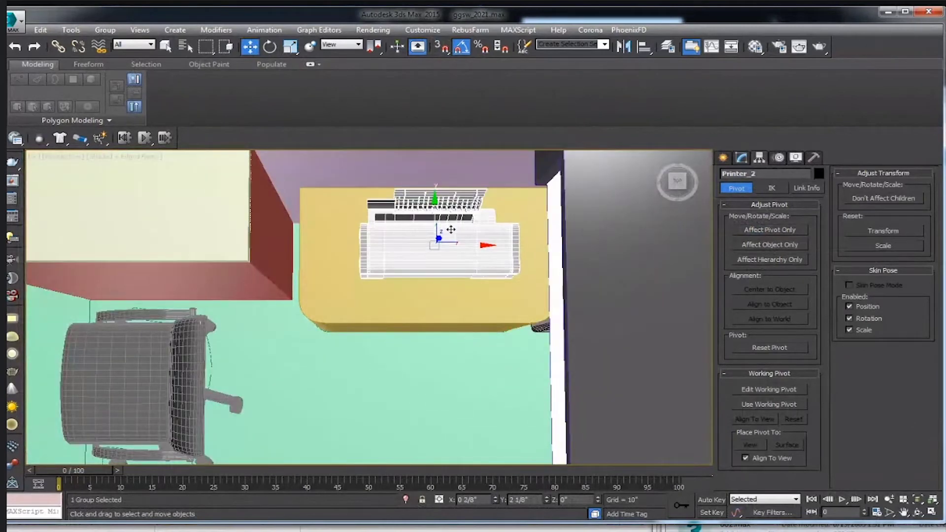
# Orbit and zoom to view the printer, water cooler and whole room.
pyautogui.keyDown('alt'); pyautogui.moveTo(456, 289); pyautogui.dragTo(406, 299, button='middle'); pyautogui.keyUp('alt')
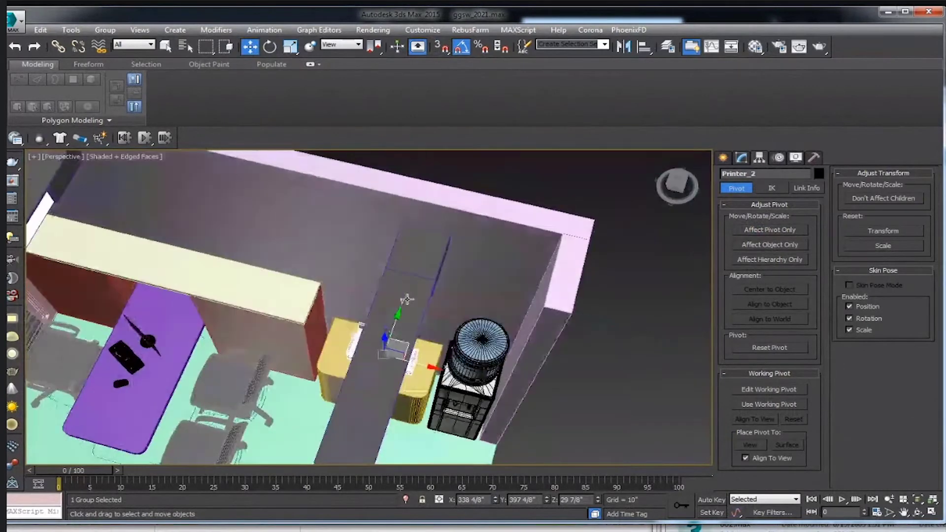
pyautogui.moveTo(454, 398)
pyautogui.keyDown('alt'); pyautogui.mouseDown(button='middle')
pyautogui.moveTo(354, 306)
pyautogui.moveTo(321, 317)
pyautogui.moveTo(359, 295)
pyautogui.mouseUp(button='middle'); pyautogui.keyUp('alt')
pyautogui.scroll(5, 423, 375)
pyautogui.scroll(5, 321, 317)
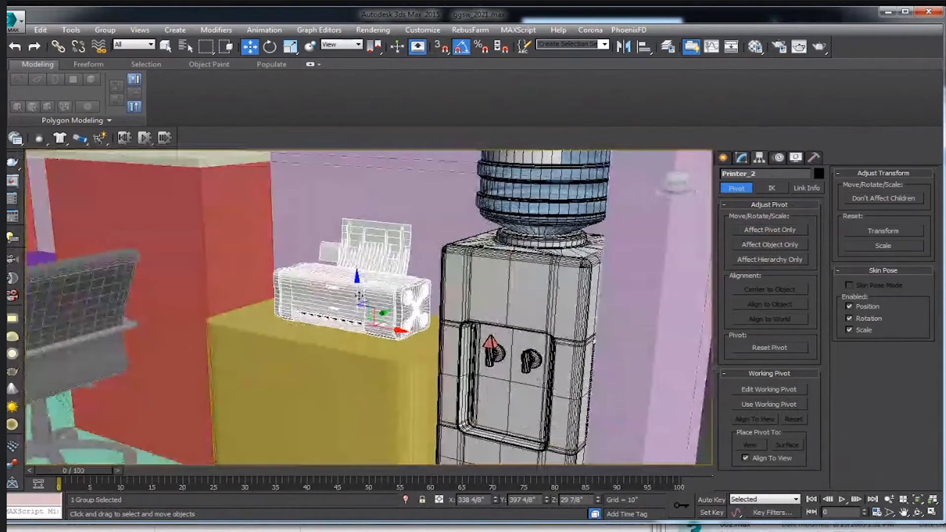
pyautogui.scroll(2, 396, 322)
pyautogui.scroll(-5, 405, 329)
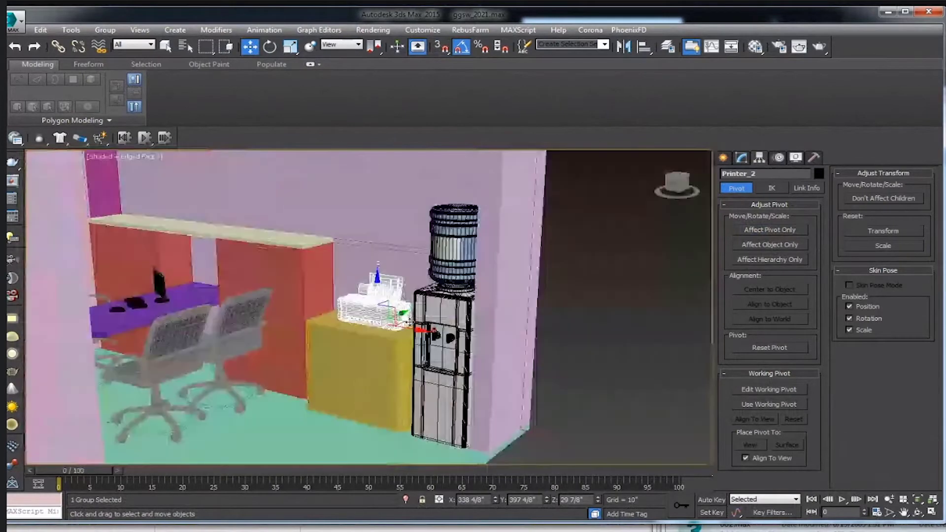
pyautogui.keyDown('alt'); pyautogui.moveTo(404, 329); pyautogui.dragTo(524, 372, button='middle'); pyautogui.keyUp('alt')
pyautogui.click(523, 373)
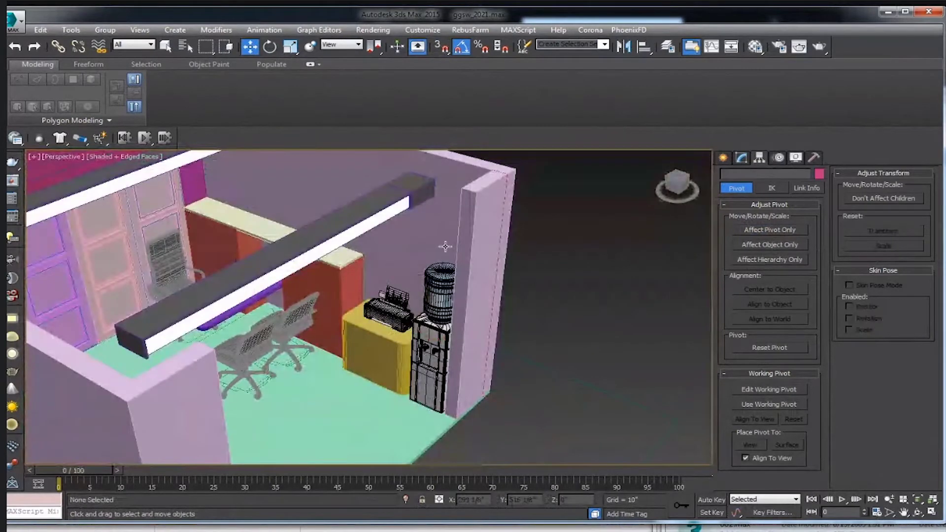
pyautogui.moveTo(434, 287)
pyautogui.mouseDown(button='middle')
pyautogui.moveTo(450, 293)
pyautogui.moveTo(277, 242)
pyautogui.mouseUp(button='middle')
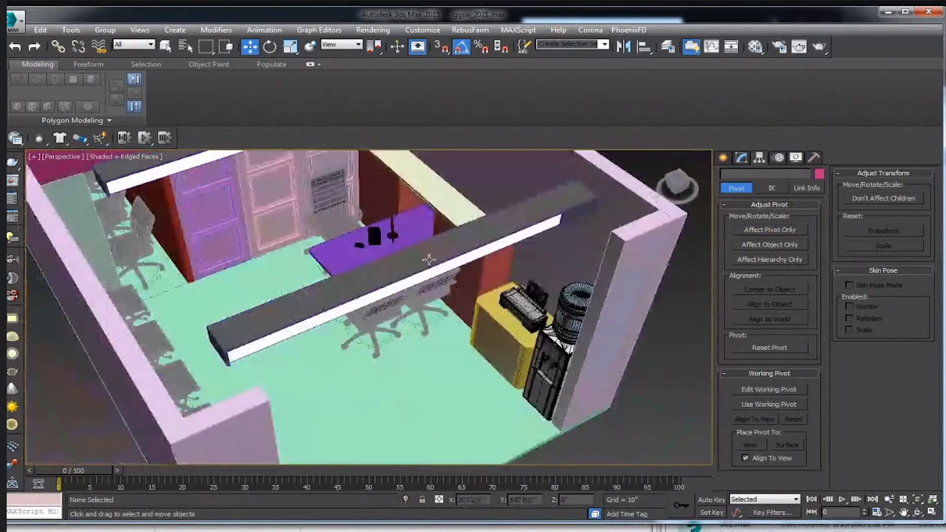
pyautogui.moveTo(429, 259)
pyautogui.keyDown('alt'); pyautogui.mouseDown(button='middle')
pyautogui.moveTo(446, 296)
pyautogui.moveTo(429, 326)
pyautogui.moveTo(421, 252)
pyautogui.moveTo(463, 249)
pyautogui.mouseUp(button='middle'); pyautogui.keyUp('alt')
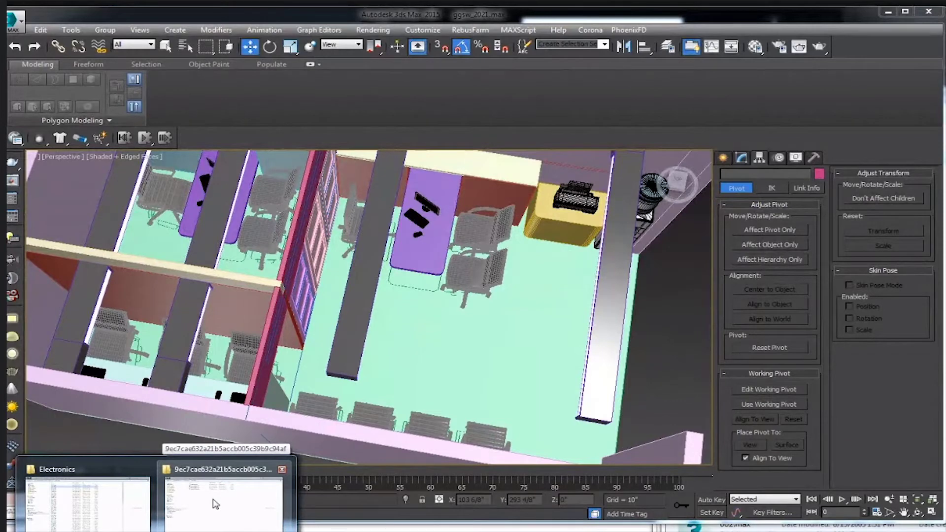
pyautogui.click(132, 523)
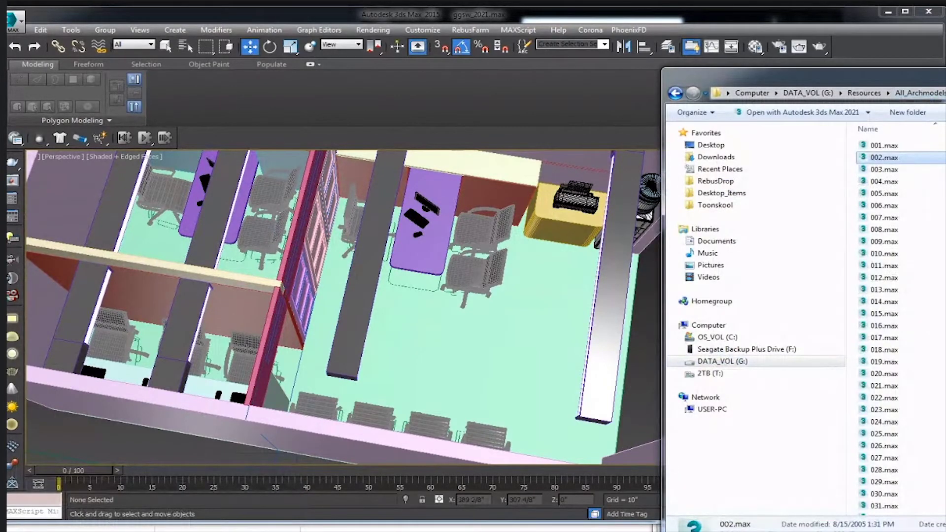
# Locate and select 052.max in the Electronics folder window.
pyautogui.moveTo(808, 75); pyautogui.dragTo(392, 75)
pyautogui.scroll(-2, 560, 397)
pyautogui.scroll(-2, 534, 349)
pyautogui.scroll(-3, 424, 355)
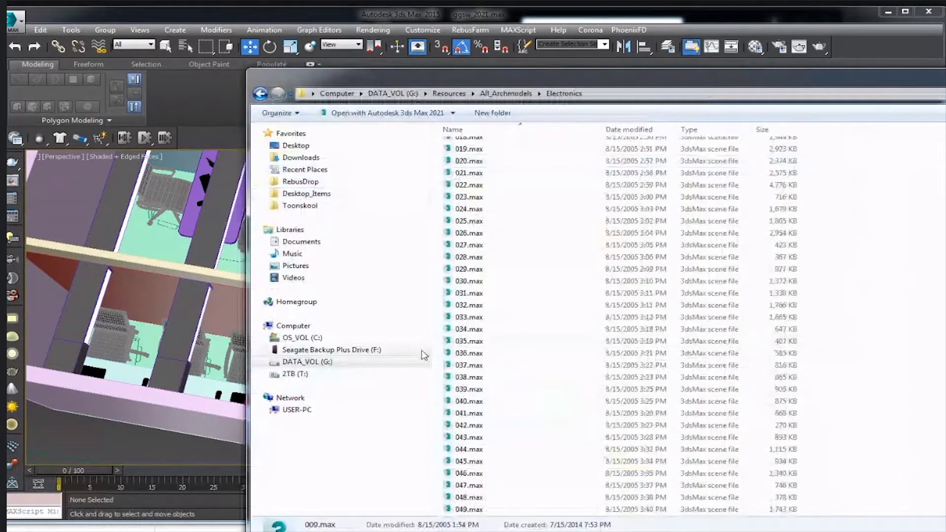
pyautogui.scroll(-3, 503, 374)
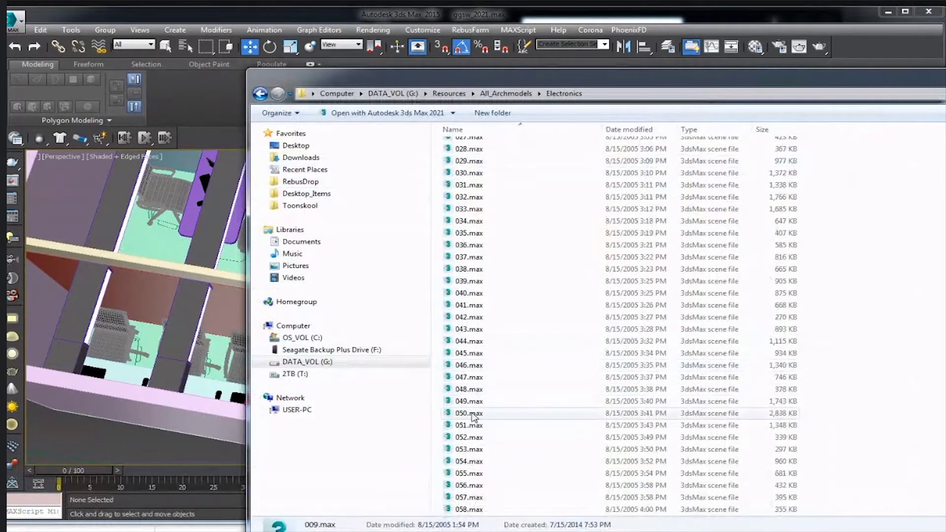
pyautogui.click(470, 438)
# Drag 052.max into the viewport, merge it and resolve the duplicate material for all.
pyautogui.moveTo(623, 83); pyautogui.dragTo(945, 119)
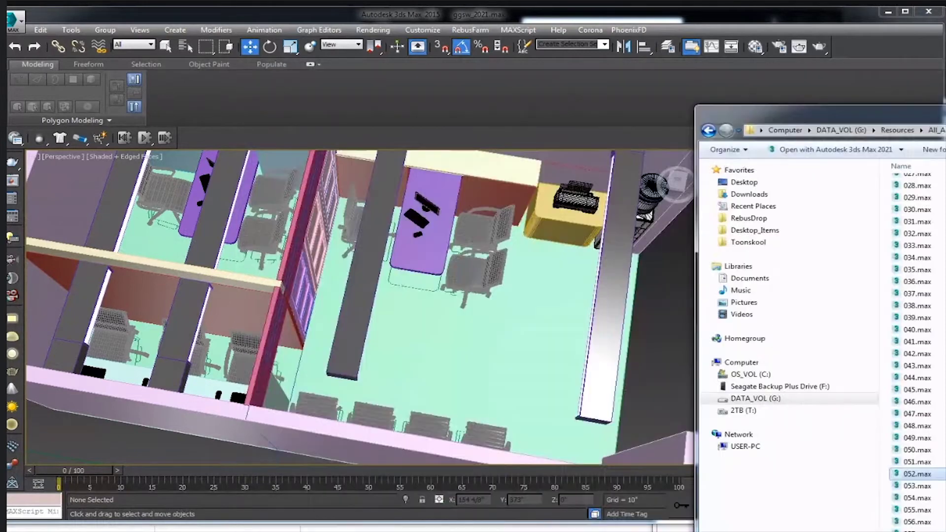
pyautogui.moveTo(502, 329); pyautogui.dragTo(501, 330)
pyautogui.click(530, 350)
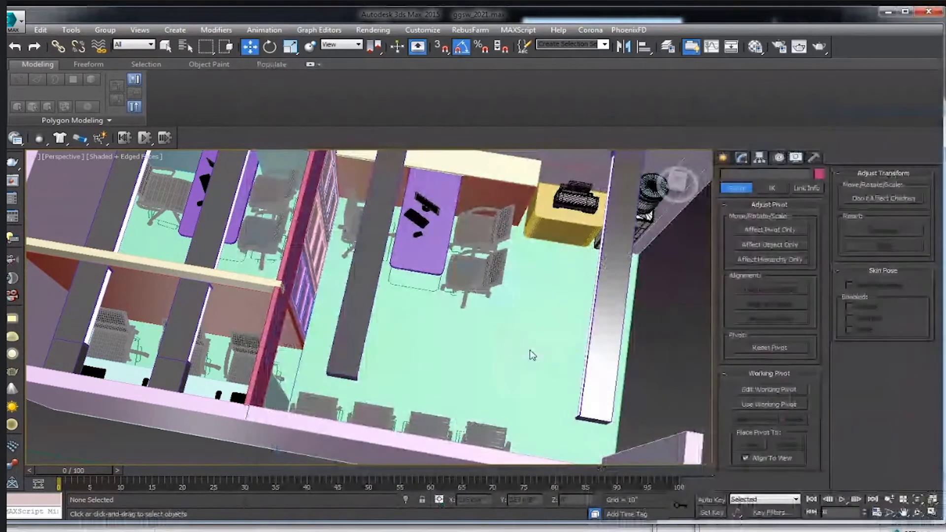
pyautogui.click(453, 280)
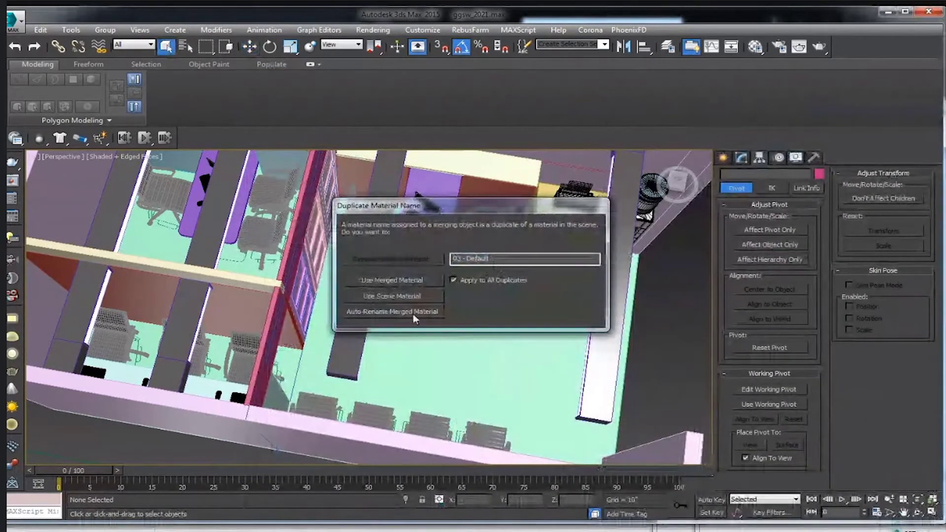
pyautogui.click(392, 311)
pyautogui.click(421, 318)
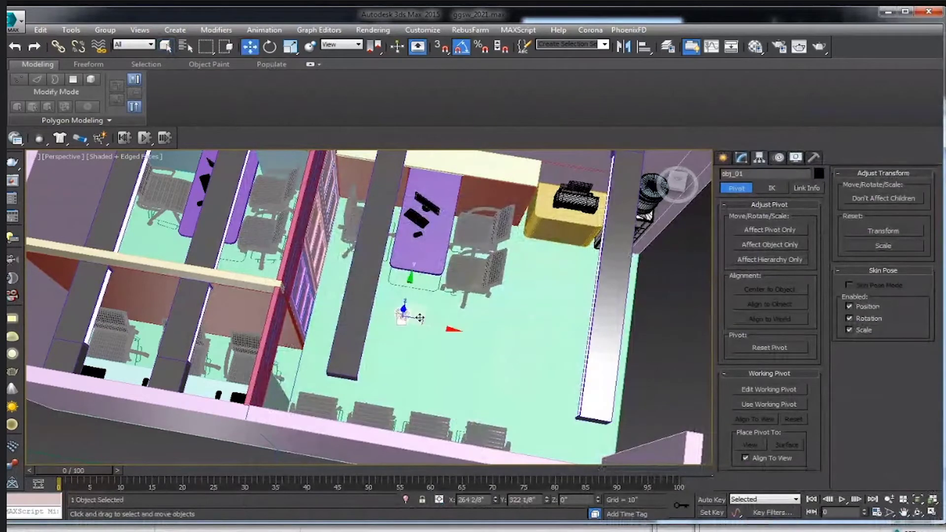
# Place the mouse pad beside the keyboard, rotated to align and lowered onto the desk.
pyautogui.scroll(2, 419, 296)
pyautogui.scroll(4, 429, 271)
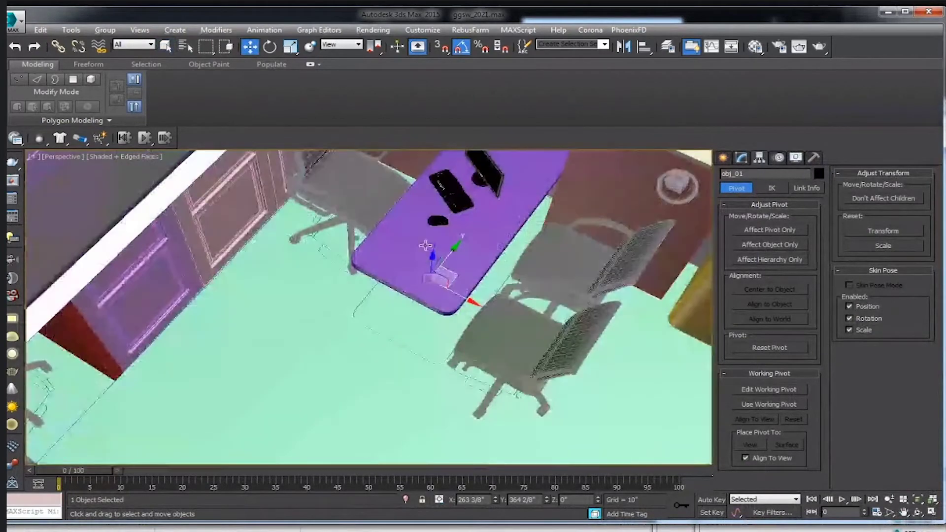
pyautogui.moveTo(434, 256); pyautogui.dragTo(443, 197)
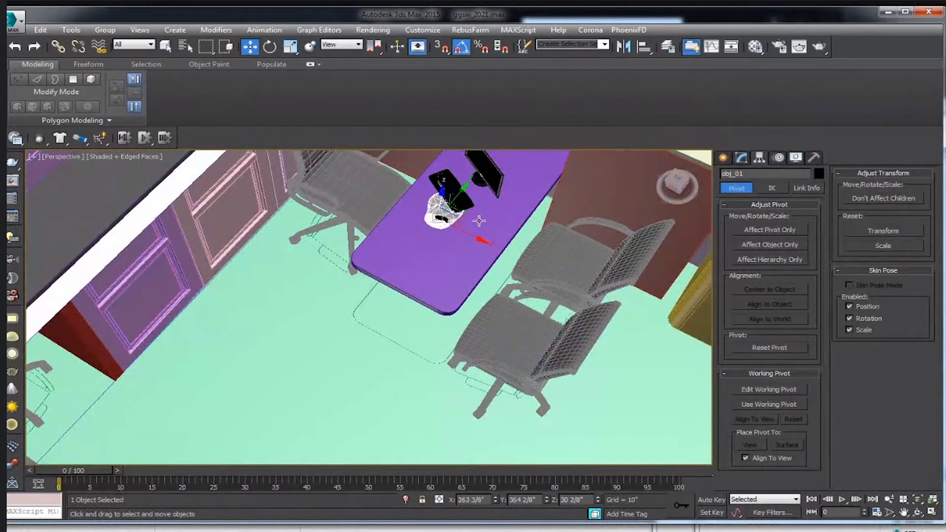
pyautogui.scroll(4, 394, 236)
pyautogui.press('e')
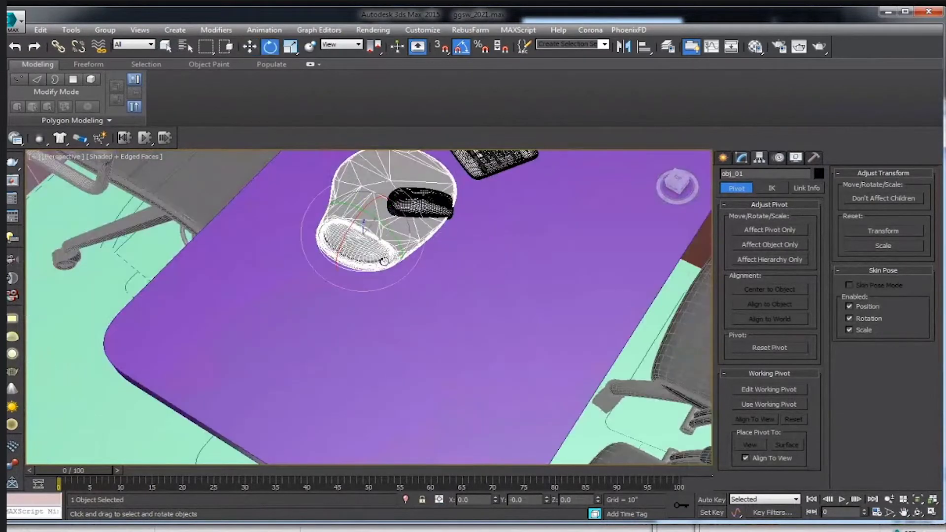
pyautogui.moveTo(373, 271); pyautogui.dragTo(352, 266)
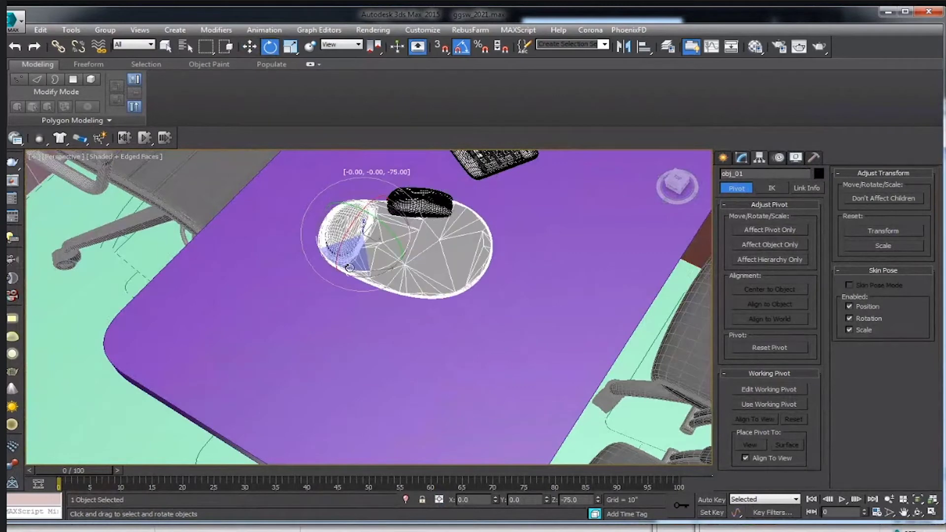
pyautogui.press('w')
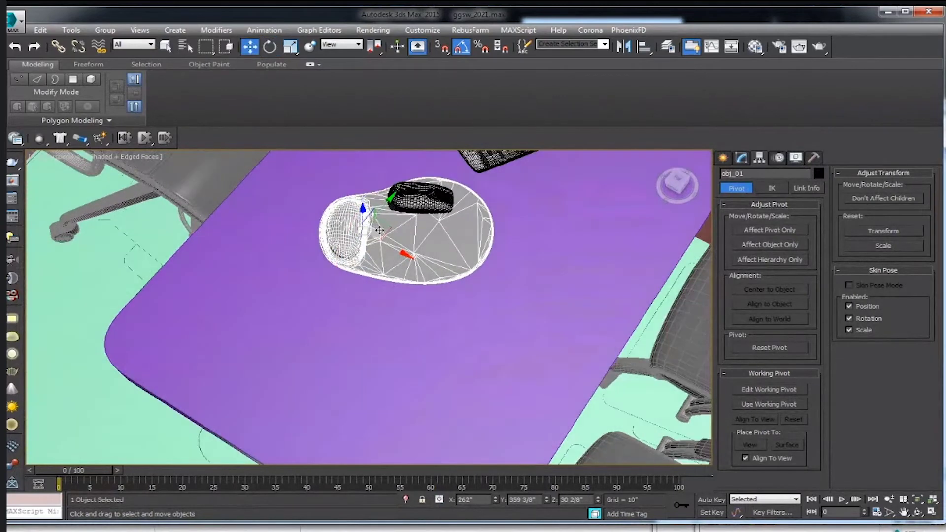
pyautogui.moveTo(400, 207); pyautogui.dragTo(392, 199)
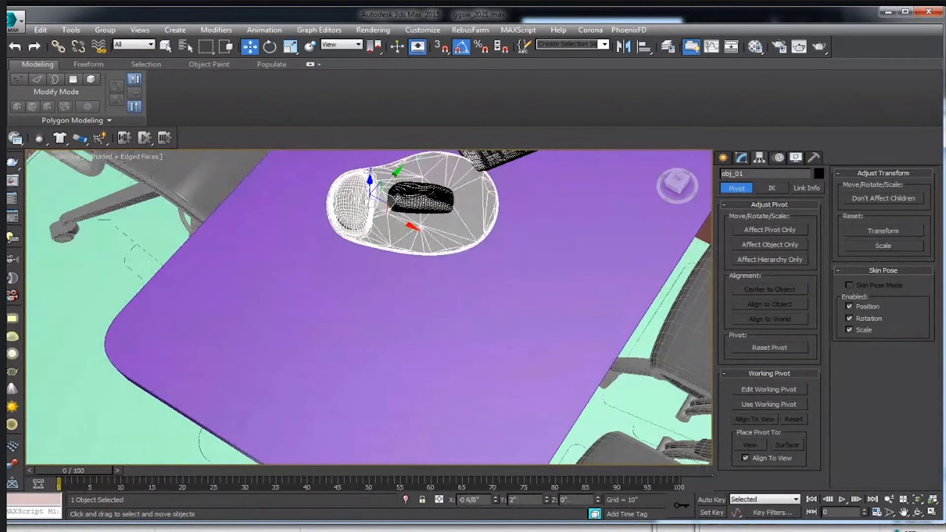
pyautogui.keyDown('alt'); pyautogui.moveTo(447, 224); pyautogui.dragTo(410, 186, button='middle'); pyautogui.keyUp('alt')
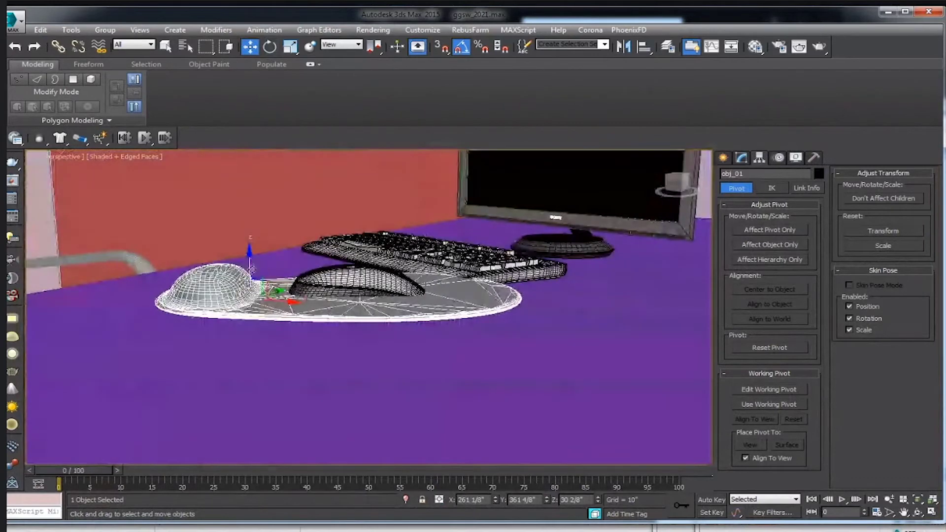
pyautogui.moveTo(251, 268); pyautogui.dragTo(260, 282)
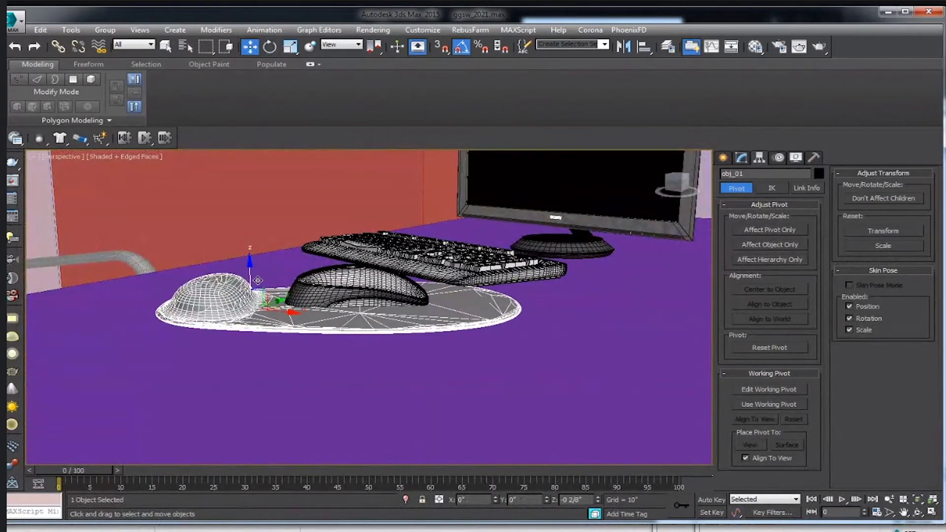
# Settle the Mouse group down onto its wrist-rest pad.
pyautogui.click(355, 288)
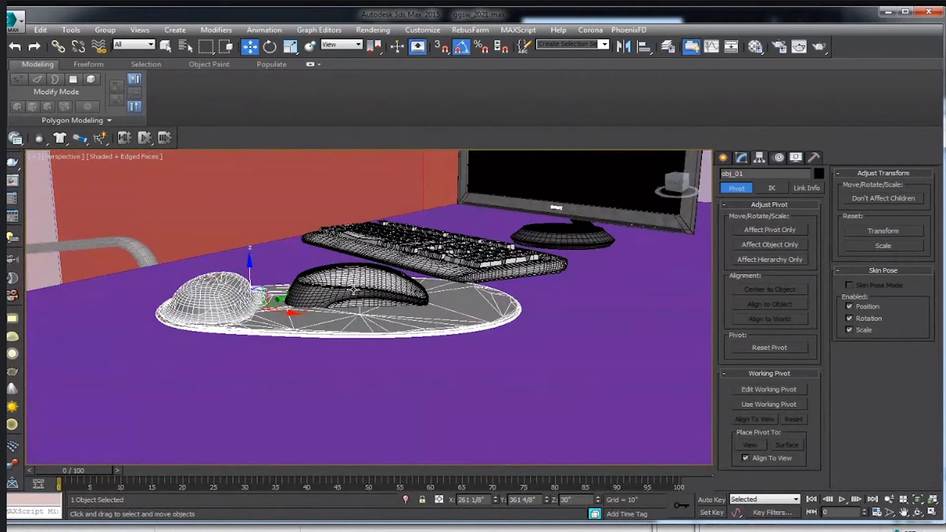
pyautogui.hotkey('shift', 'z')
pyautogui.moveTo(375, 280); pyautogui.dragTo(355, 268)
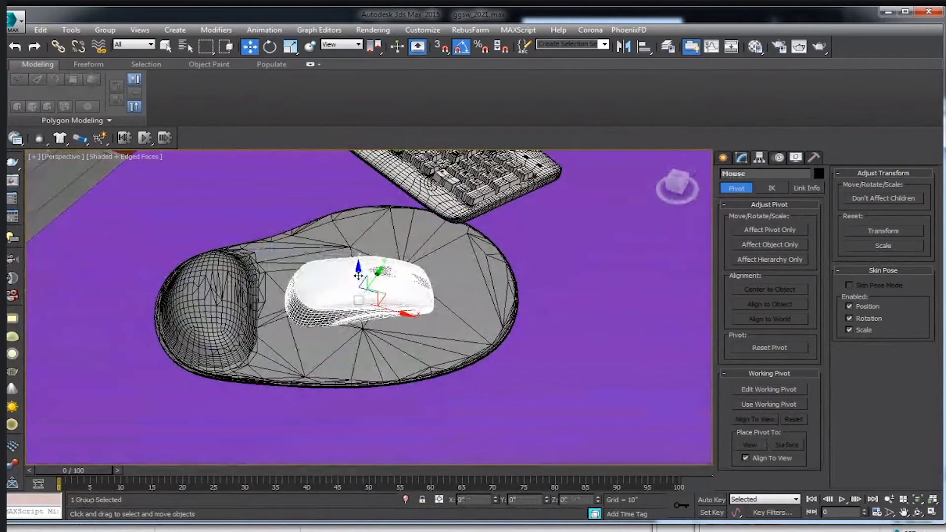
pyautogui.moveTo(355, 267); pyautogui.dragTo(352, 273)
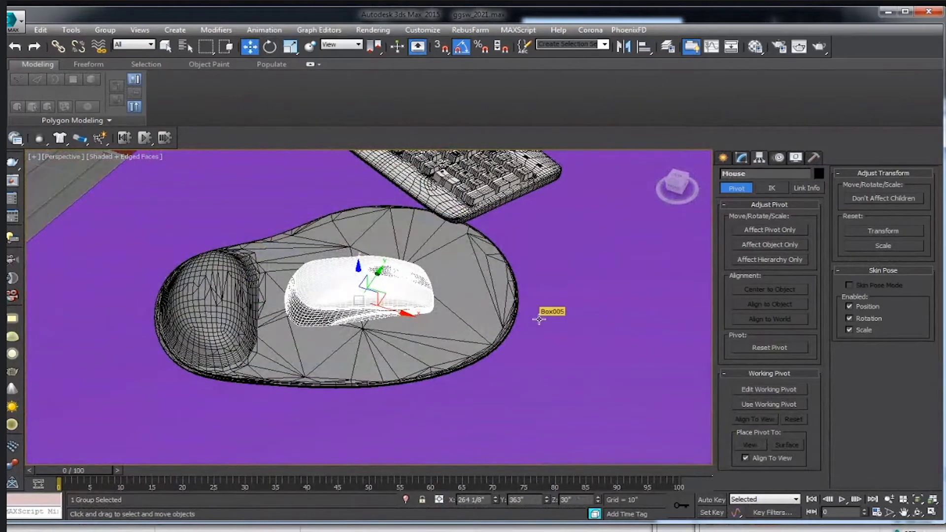
# Rotate the selected mouse pad 30 degrees to match its desk.
pyautogui.hotkey('shift', 'z')
pyautogui.hotkey('shift', 'z')
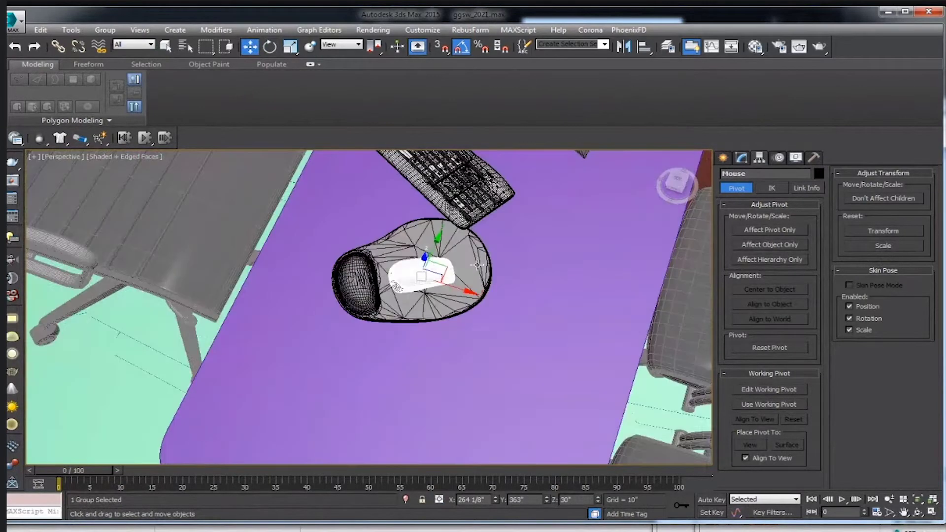
pyautogui.click(477, 265)
pyautogui.hotkey('shift', 'z')
pyautogui.hotkey('shift', 'z')
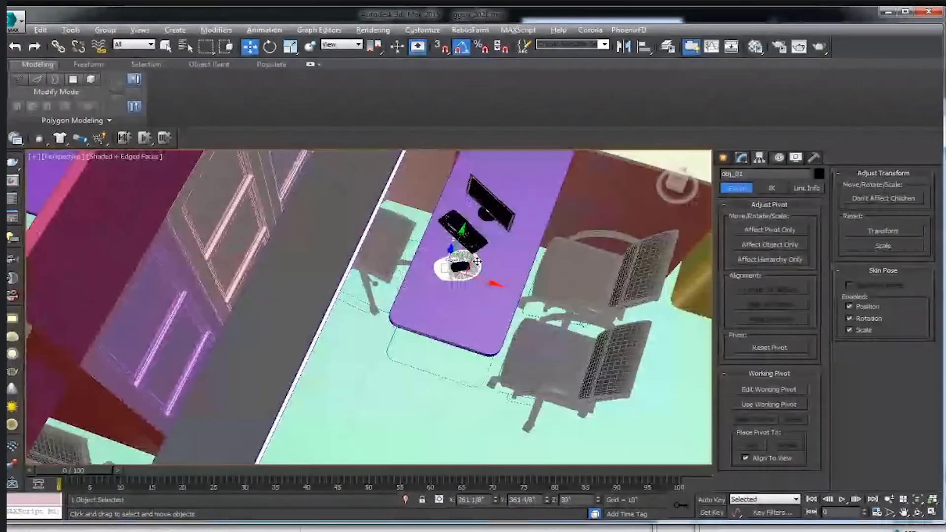
pyautogui.hotkey('shift', 'z')
pyautogui.hotkey('shift', 'z')
pyautogui.hotkey('shift', 'z')
pyautogui.press('e')
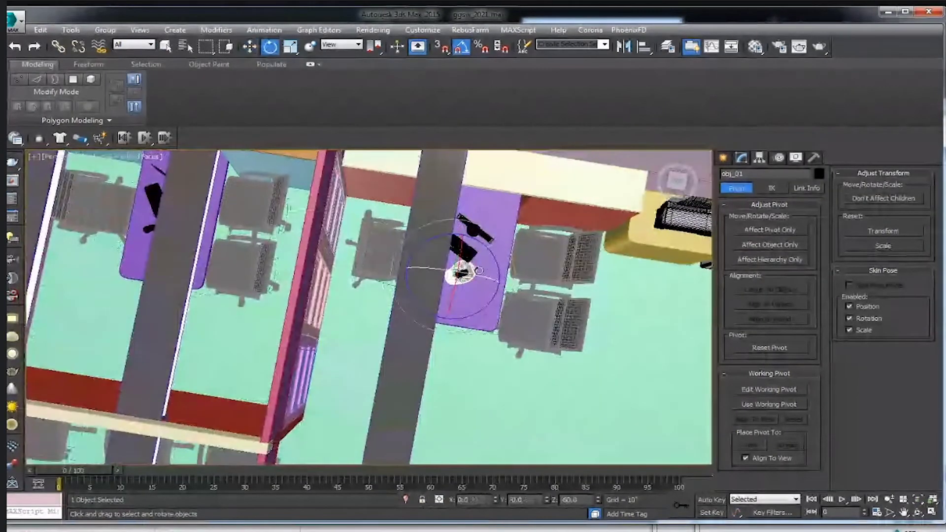
pyautogui.hotkey('shift', 'z')
pyautogui.moveTo(495, 291); pyautogui.dragTo(503, 267)
pyautogui.hotkey('shift', 'z')
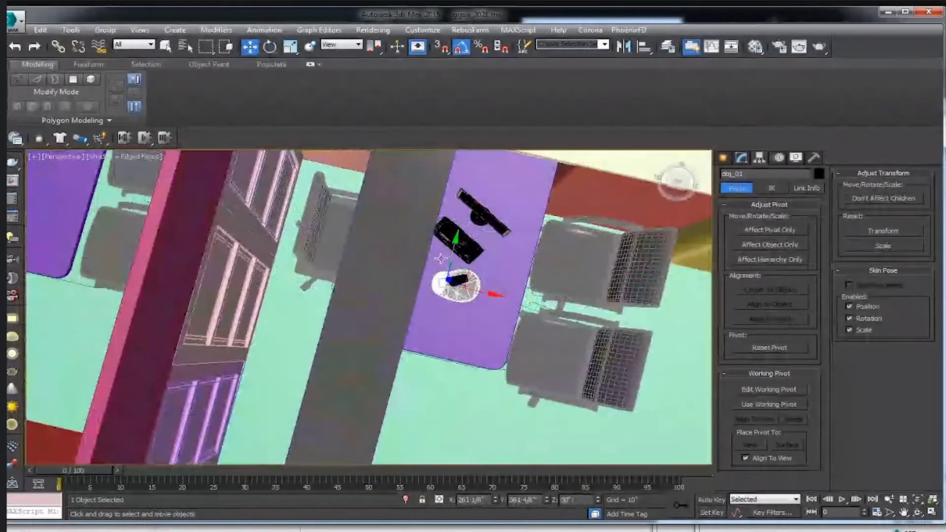
pyautogui.press('w')
pyautogui.hotkey('shift', 'z')
pyautogui.hotkey('shift', 'z')
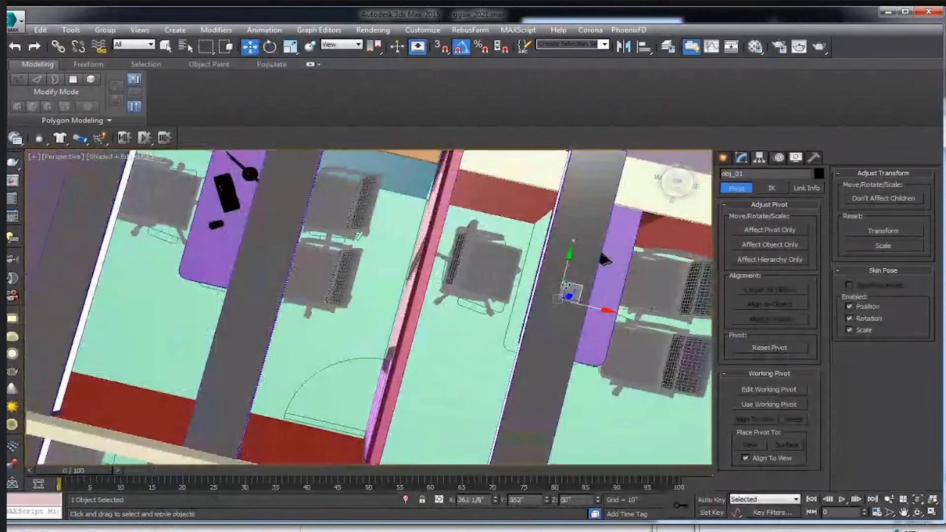
# Clone the pad onto the left and lower-left desks.
pyautogui.keyDown('shift'); pyautogui.moveTo(575, 285); pyautogui.dragTo(224, 220); pyautogui.keyUp('shift')
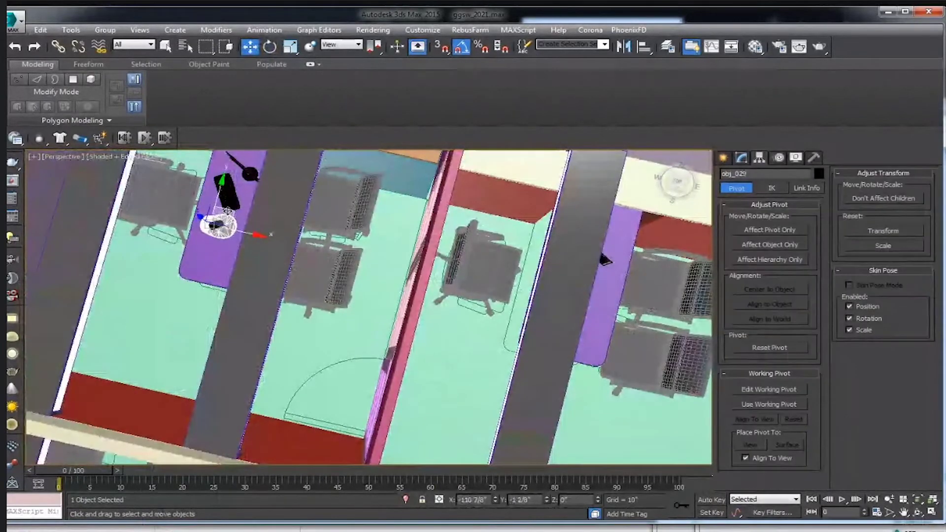
pyautogui.click(472, 316)
pyautogui.hotkey('shift', 'z')
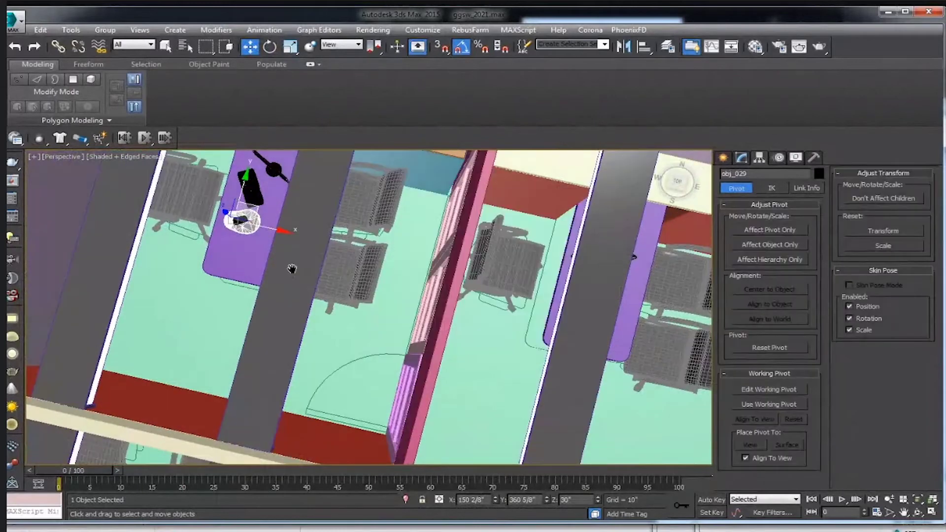
pyautogui.hotkey('shift', 'z')
pyautogui.keyDown('shift'); pyautogui.moveTo(305, 224); pyautogui.dragTo(195, 364); pyautogui.keyUp('shift')
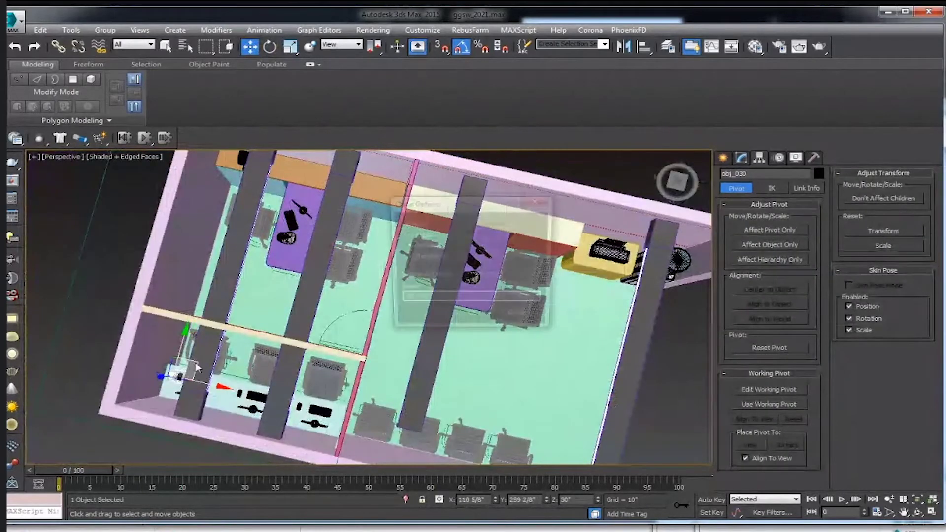
pyautogui.click(472, 319)
# Turn the lower-left copy beside its keyboard, then drag another copy to the neighbouring desk.
pyautogui.press('z')
pyautogui.press('e')
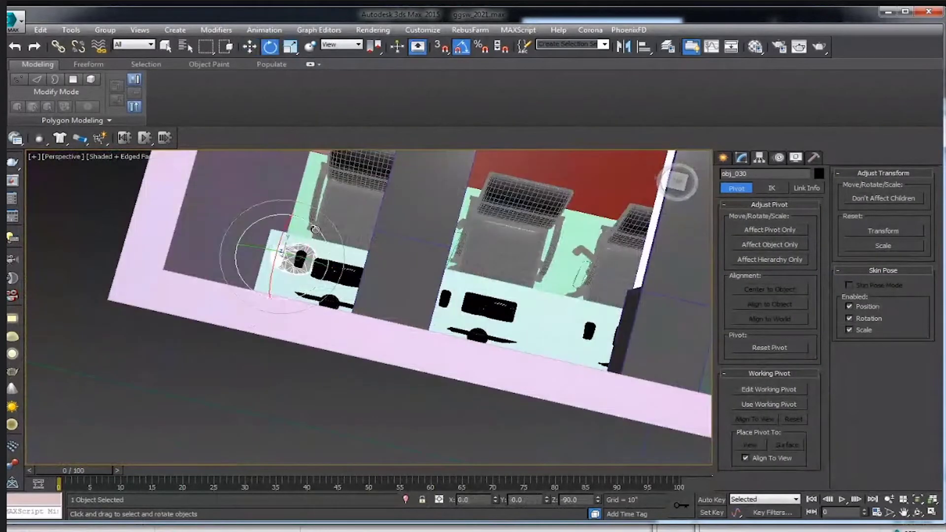
pyautogui.moveTo(315, 227)
pyautogui.mouseDown()
pyautogui.moveTo(341, 263)
pyautogui.moveTo(343, 244)
pyautogui.mouseUp()
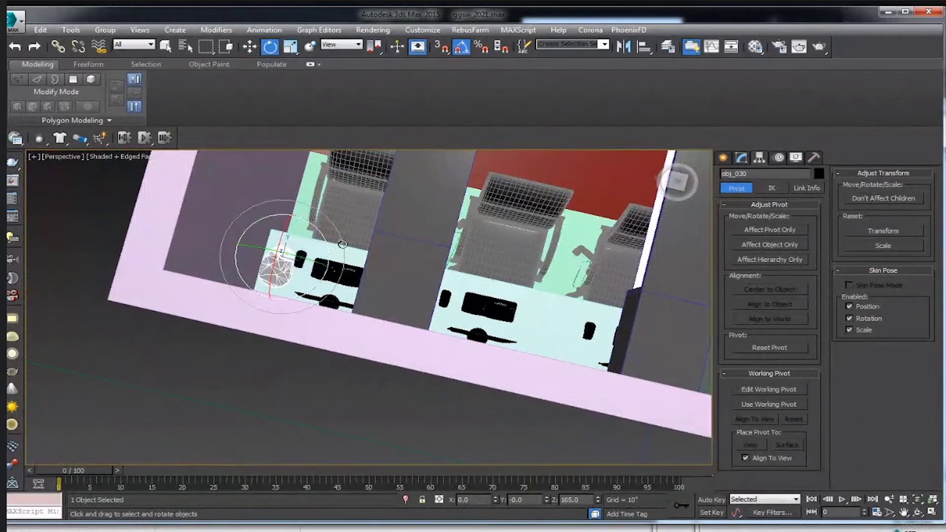
pyautogui.press('w')
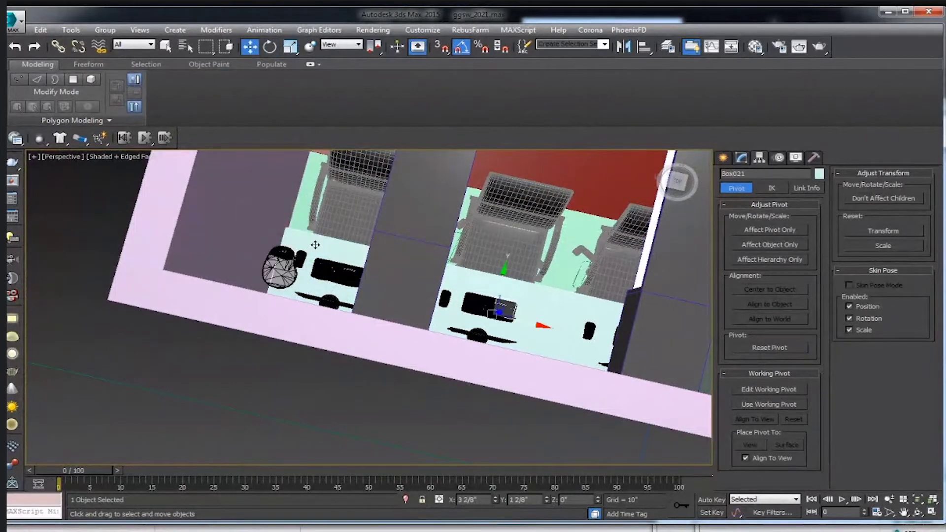
pyautogui.moveTo(306, 242); pyautogui.dragTo(315, 245)
pyautogui.scroll(2, 335, 252)
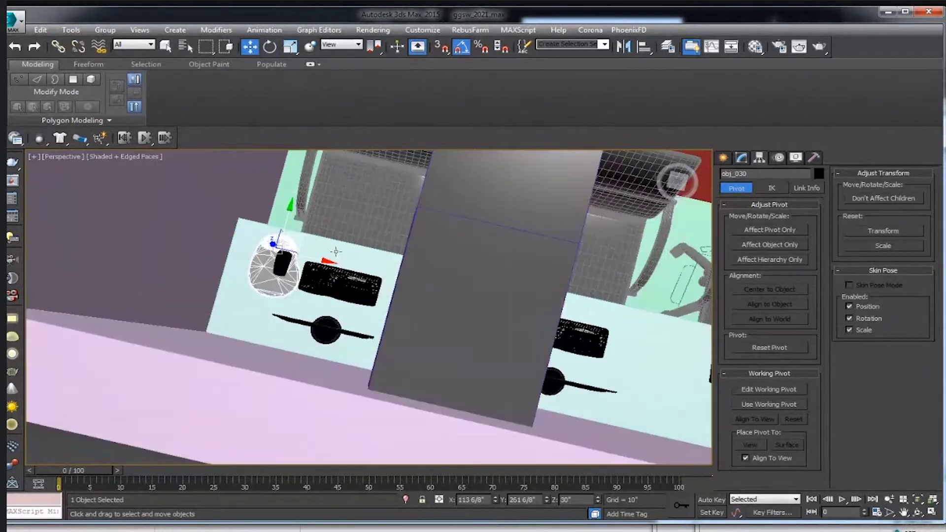
pyautogui.press('F3')
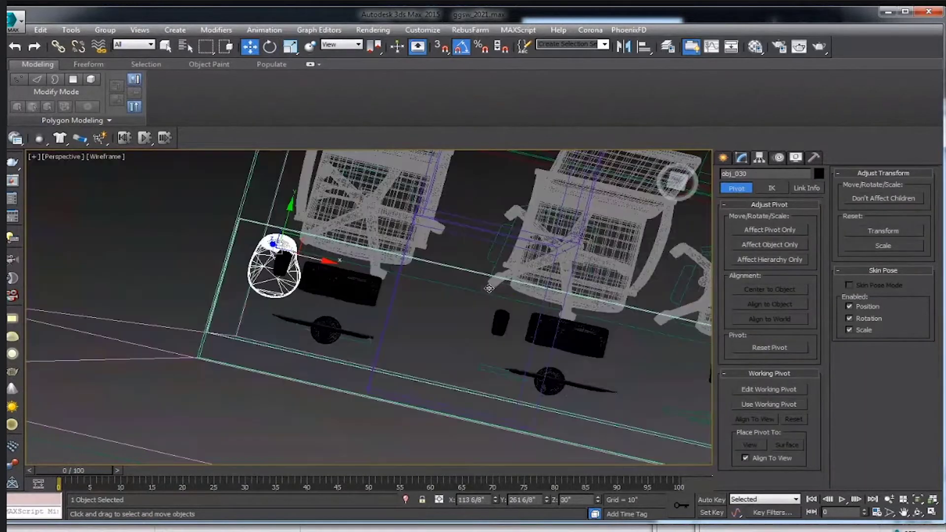
pyautogui.keyDown('shift'); pyautogui.moveTo(306, 258); pyautogui.dragTo(530, 310); pyautogui.keyUp('shift')
# Confirm the third pad copy and restore the shaded display with edges.
pyautogui.click(472, 317)
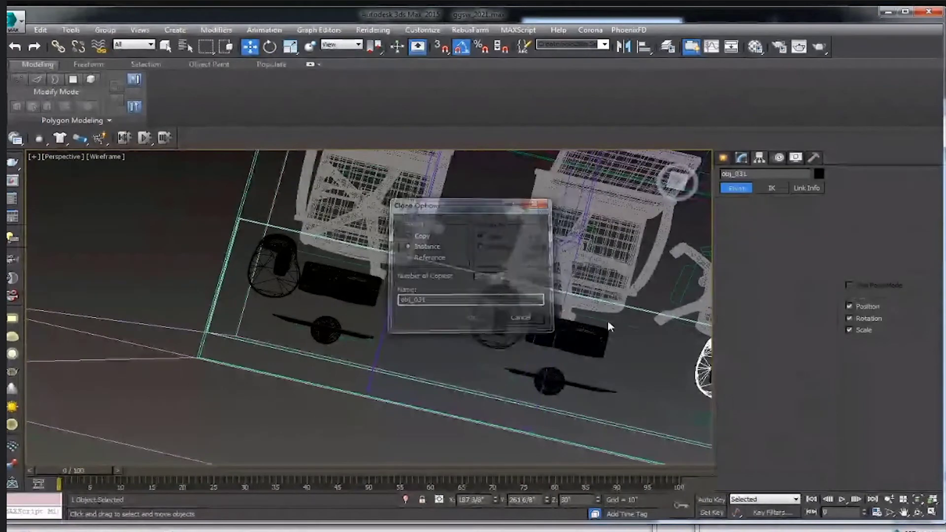
pyautogui.press('F3')
pyautogui.press('F3')
pyautogui.moveTo(528, 340)
pyautogui.keyDown('alt'); pyautogui.mouseDown(button='middle')
pyautogui.moveTo(537, 355)
pyautogui.moveTo(501, 344)
pyautogui.moveTo(522, 307)
pyautogui.moveTo(395, 305)
pyautogui.mouseUp(button='middle'); pyautogui.keyUp('alt')
pyautogui.press('F3')
# Orbit and zoom around the office to check the mouse pads on the desks.
pyautogui.scroll(-5, 561, 294)
pyautogui.scroll(6, 382, 312)
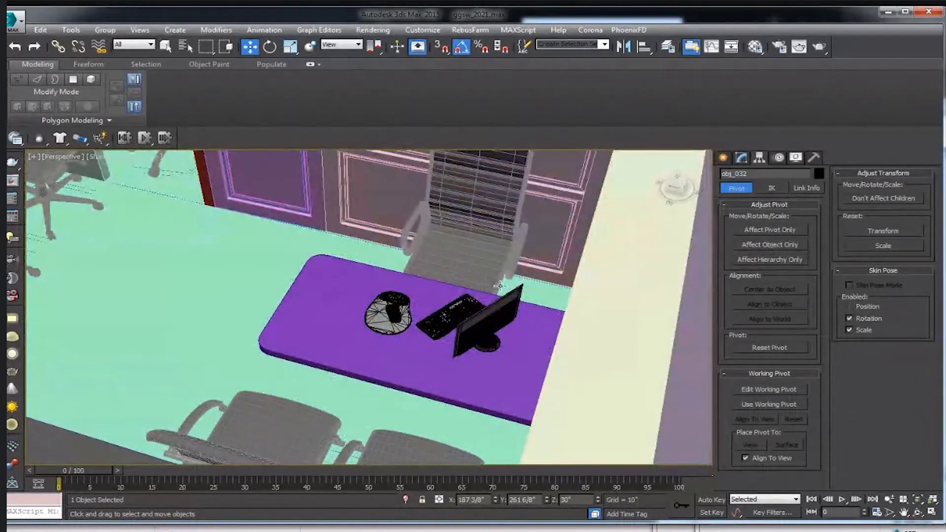
pyautogui.keyDown('alt'); pyautogui.moveTo(499, 286); pyautogui.dragTo(458, 317, button='middle'); pyautogui.keyUp('alt')
pyautogui.scroll(-4, 459, 317)
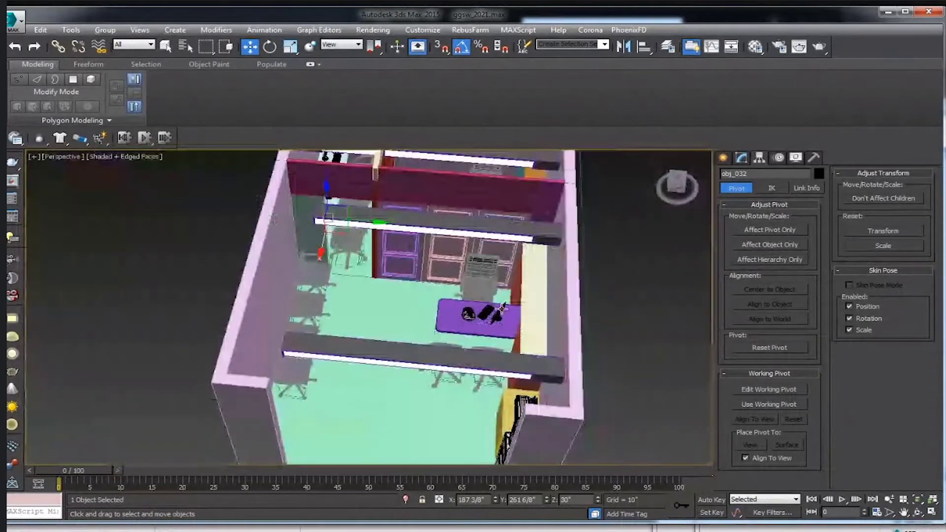
pyautogui.scroll(5, 449, 308)
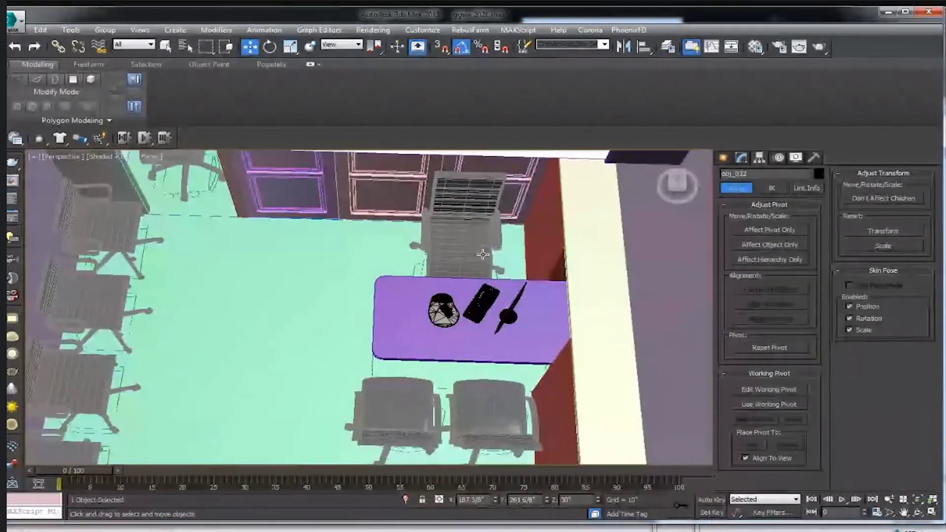
pyautogui.scroll(-8, 487, 255)
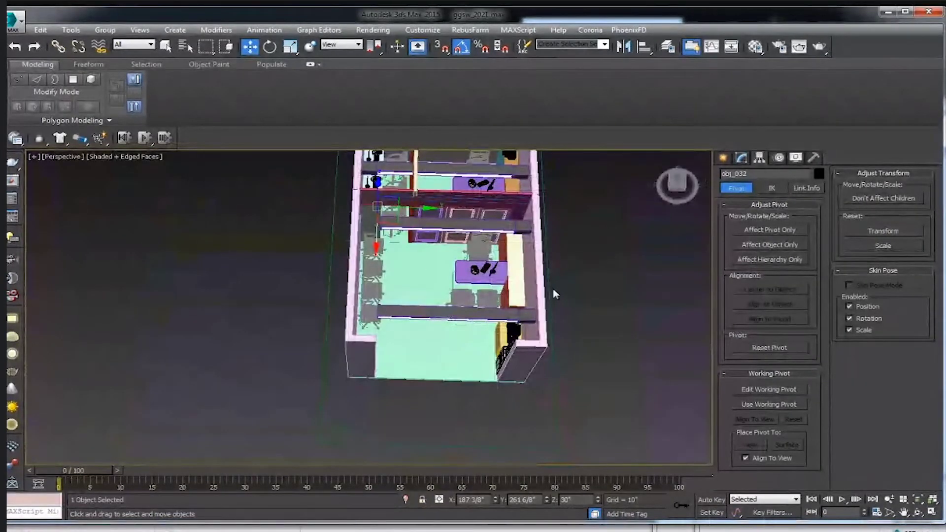
pyautogui.scroll(4, 545, 229)
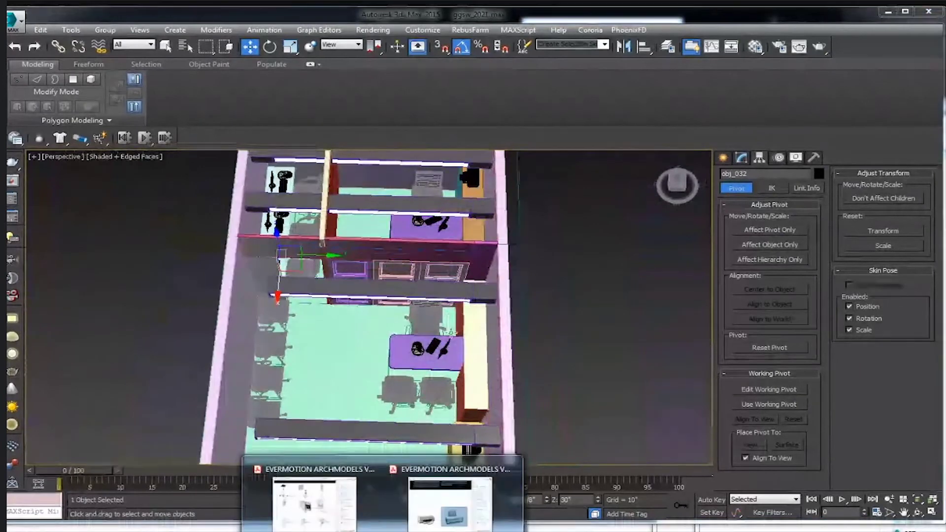
# Bring up the EVERMOTION catalogue PDF, maximized and zoomed out.
pyautogui.click(452, 520)
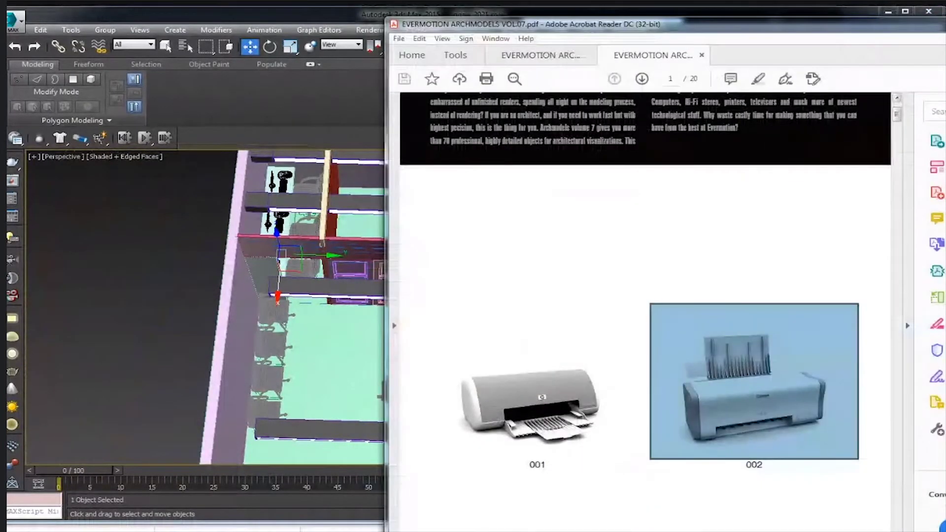
pyautogui.scroll(-1, 875, 310)
pyautogui.doubleClick(830, 40)
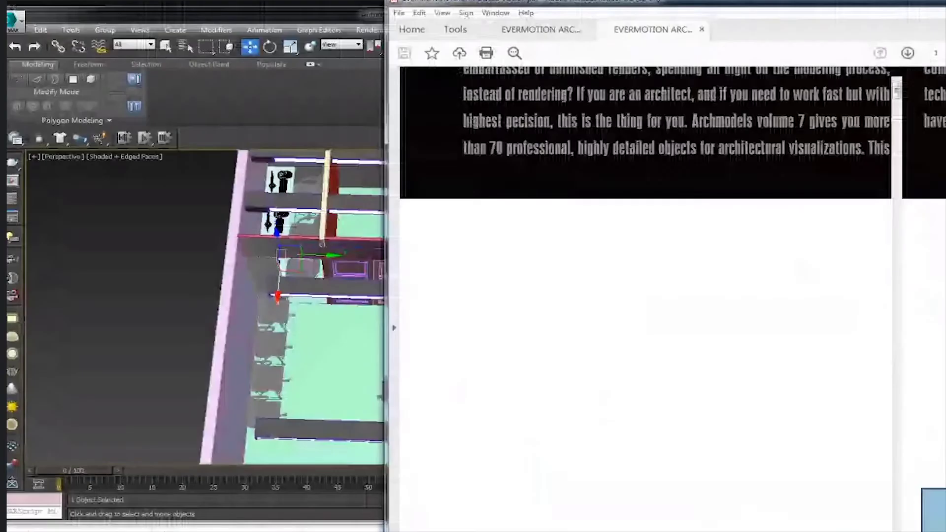
pyautogui.hotkey('ctrl', '2')
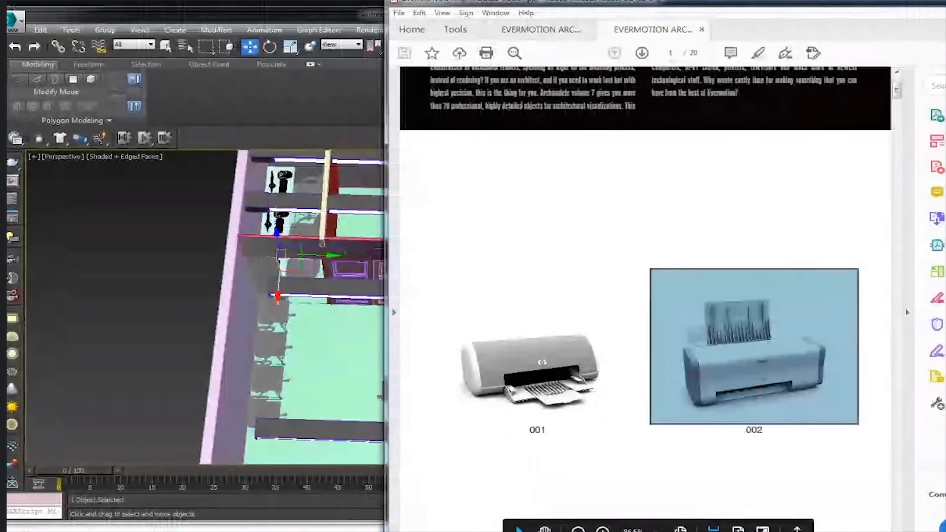
# Scroll to the ceiling fans on page 9 and select fan 101.
pyautogui.hotkey('alt', 'Tab')
pyautogui.click(325, 518)
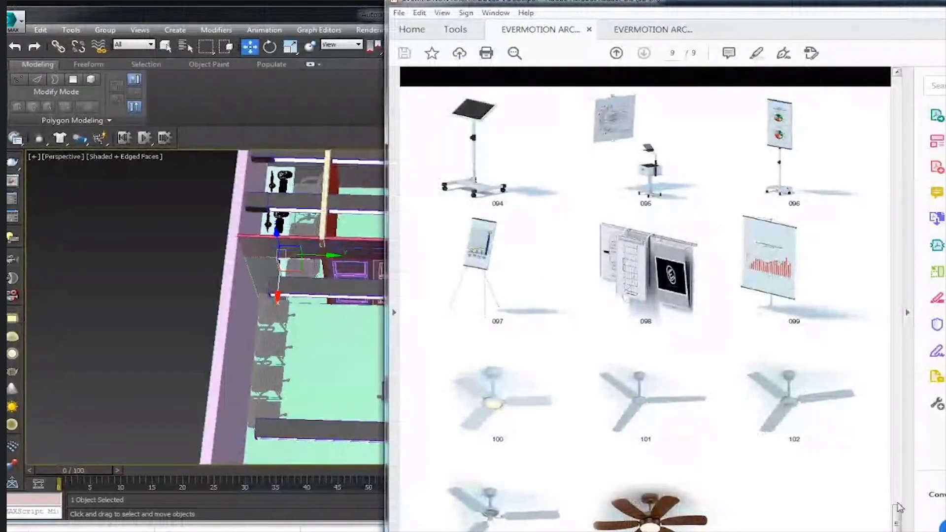
pyautogui.moveTo(754, 9); pyautogui.dragTo(719, 0)
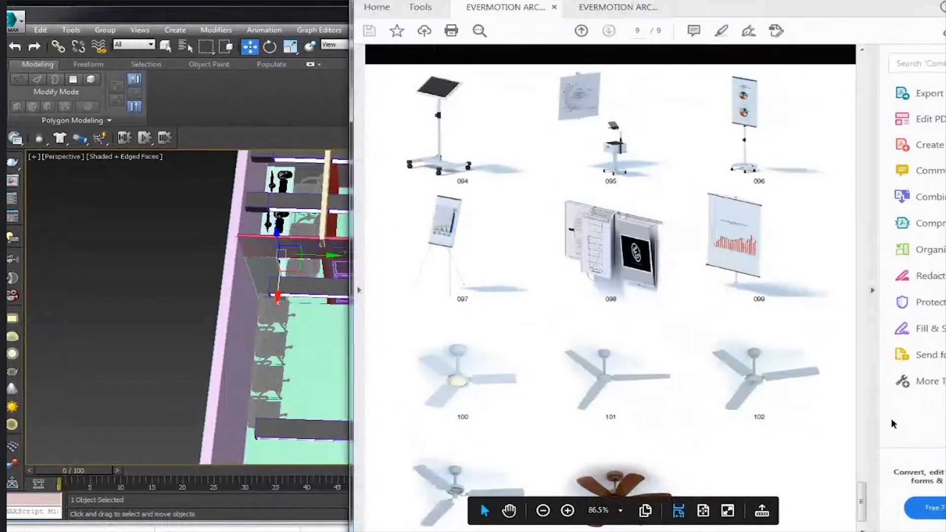
pyautogui.scroll(-1, 644, 390)
pyautogui.click(644, 390)
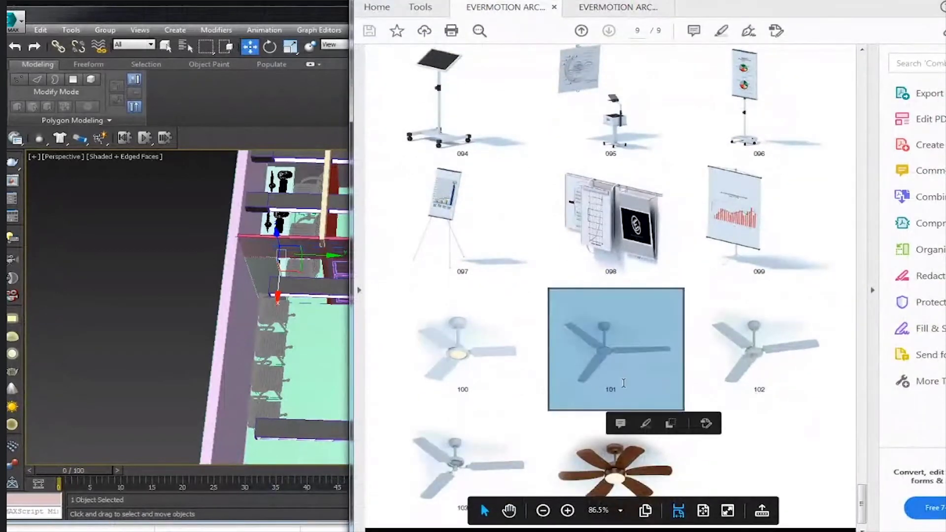
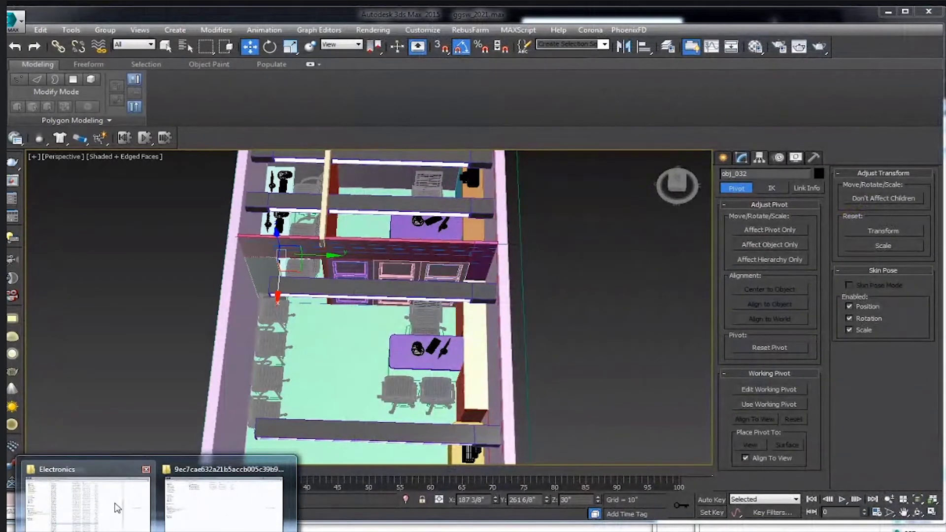
# Browse the model catalogue PDF, then return to the 3ds Max scene.
pyautogui.click(433, 492)
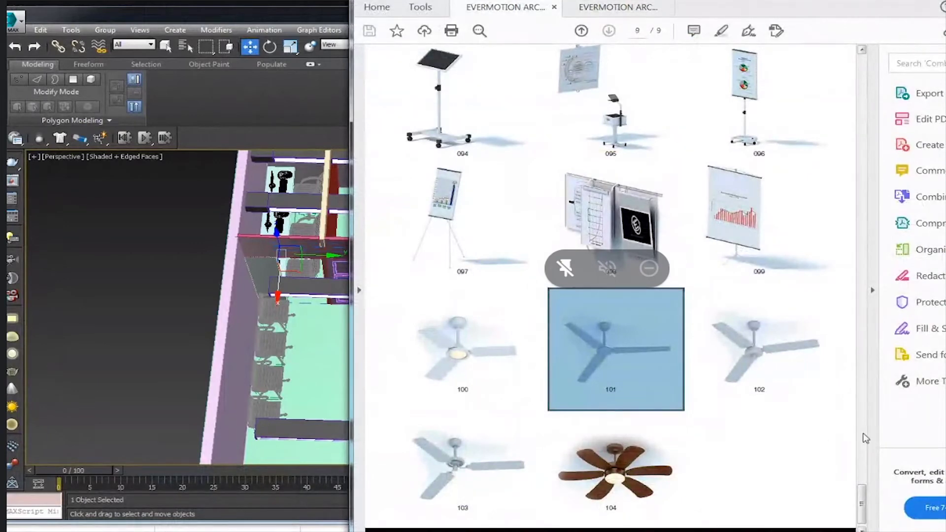
pyautogui.moveTo(861, 503); pyautogui.dragTo(862, 74)
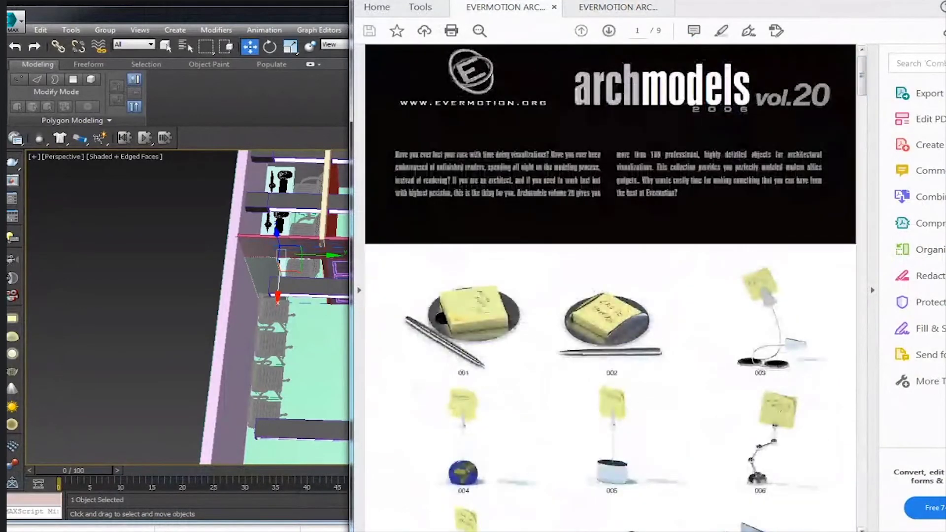
pyautogui.click(473, 525)
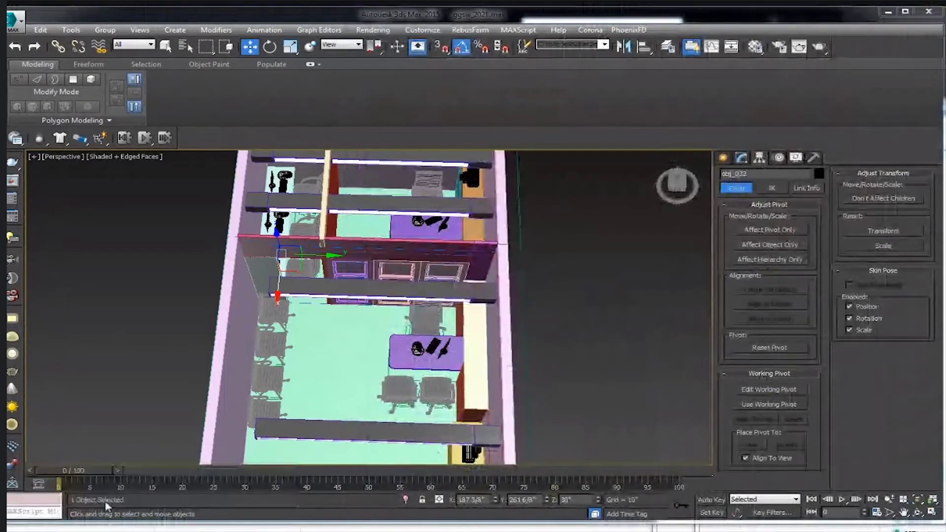
# Find 101.max in the Desk_Stuff folder and merge it into the scene.
pyautogui.moveTo(936, 89); pyautogui.dragTo(736, 92)
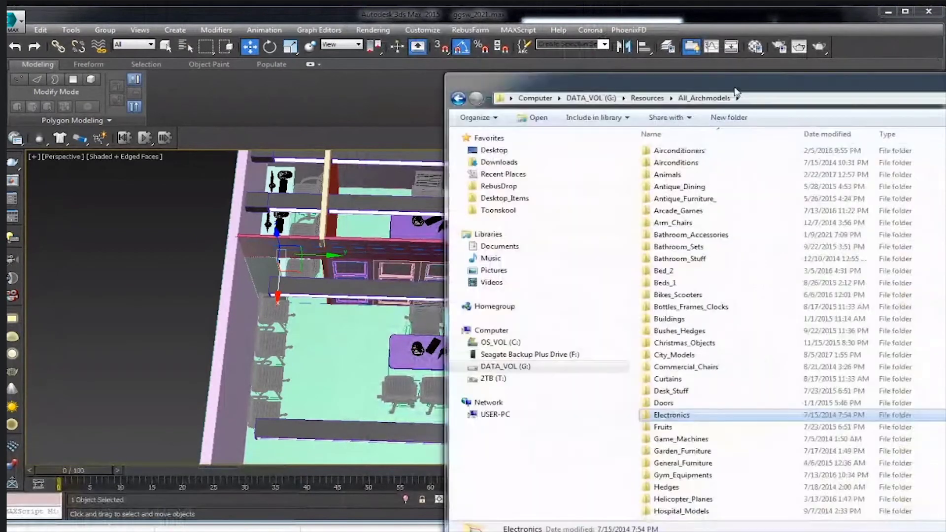
pyautogui.press('b')
pyautogui.press('d')
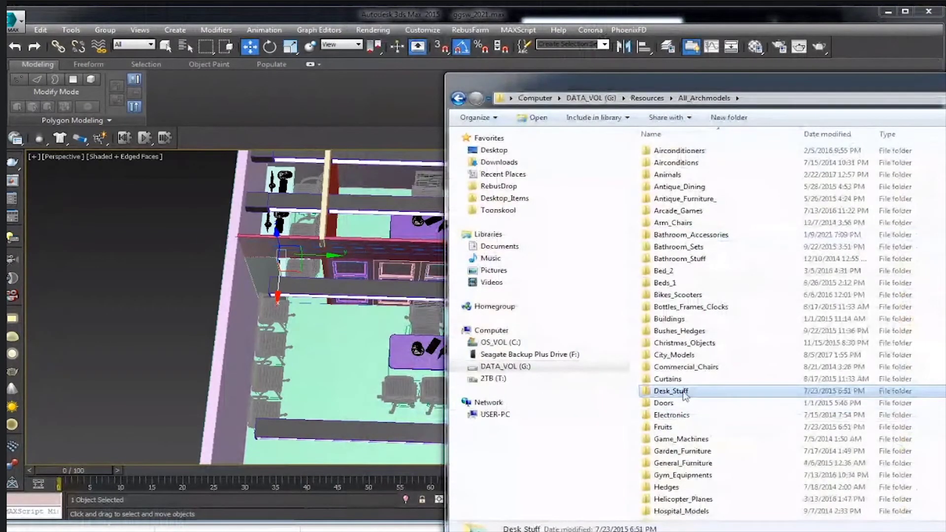
pyautogui.doubleClick(684, 392)
pyautogui.scroll(-20, 788, 325)
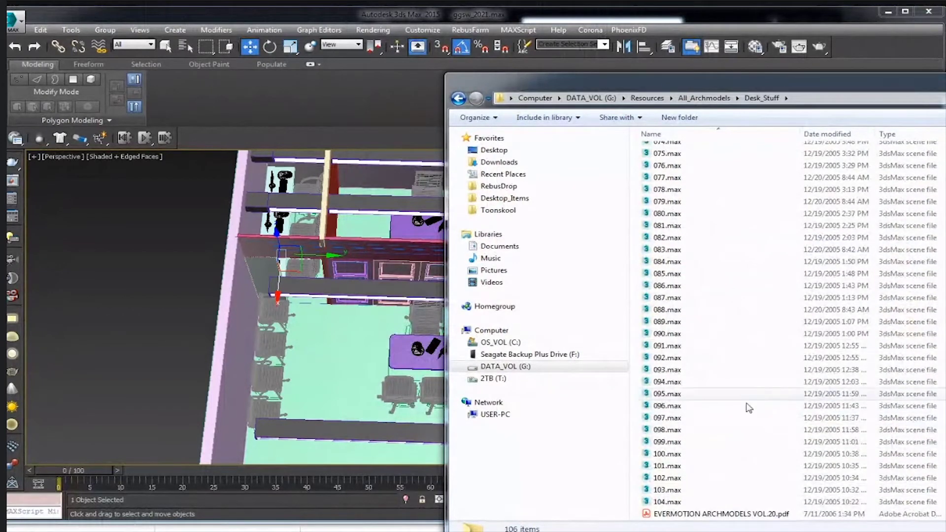
pyautogui.click(673, 467)
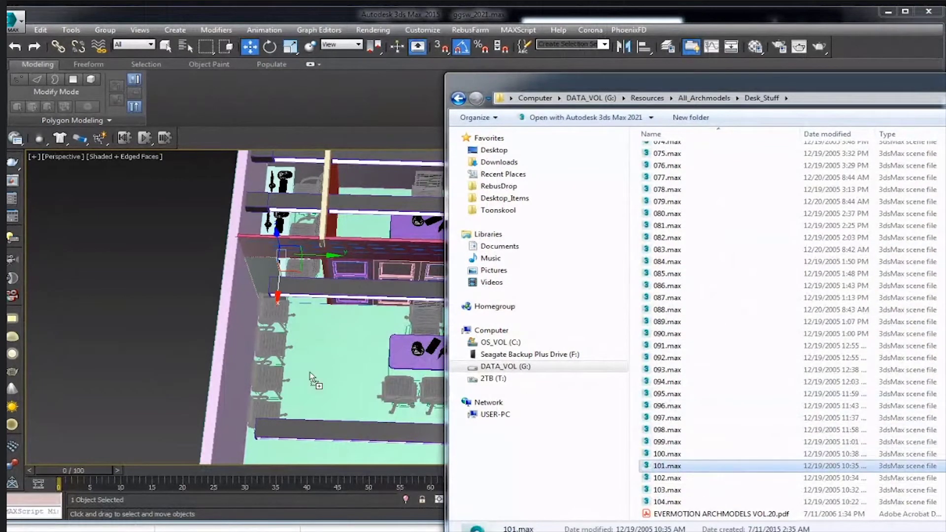
pyautogui.moveTo(312, 380); pyautogui.dragTo(343, 377)
pyautogui.click(360, 395)
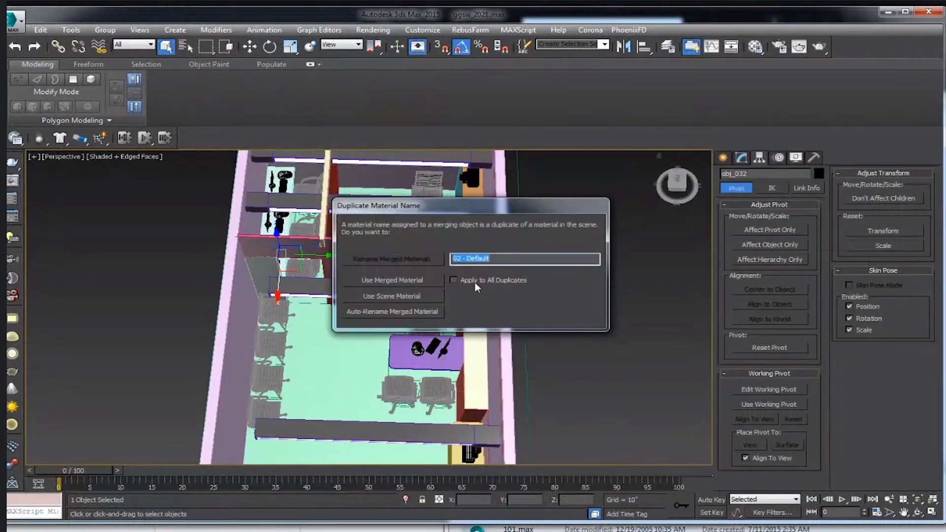
# Apply the duplicate-material choice to all, dismiss the obsolete file warning, and place the fan.
pyautogui.click(475, 285)
pyautogui.click(395, 311)
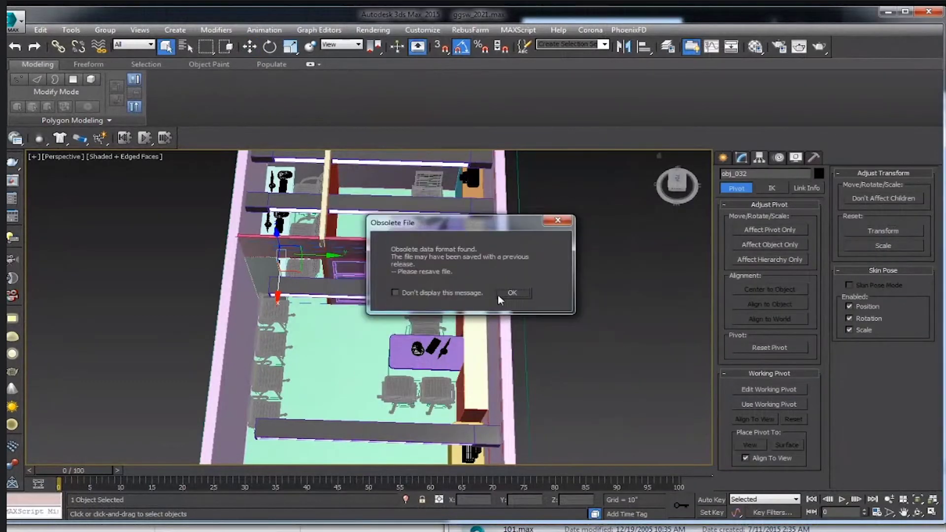
pyautogui.click(503, 294)
pyautogui.click(361, 379)
# Isolate the merged fan and delete its extra light and VRayPlane.
pyautogui.press('w')
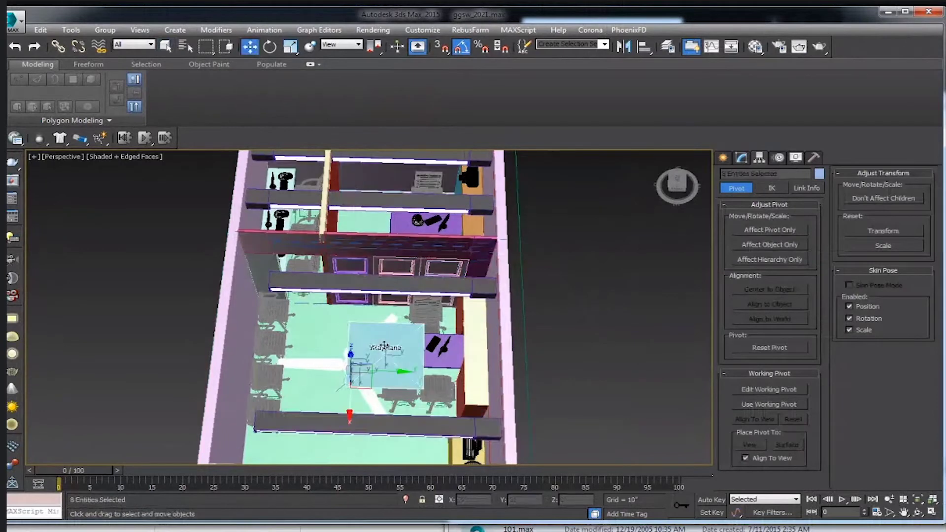
pyautogui.keyDown('alt'); pyautogui.moveTo(375, 345); pyautogui.dragTo(486, 310, button='middle'); pyautogui.keyUp('alt')
pyautogui.hotkey('alt', 'q')
pyautogui.click(427, 433)
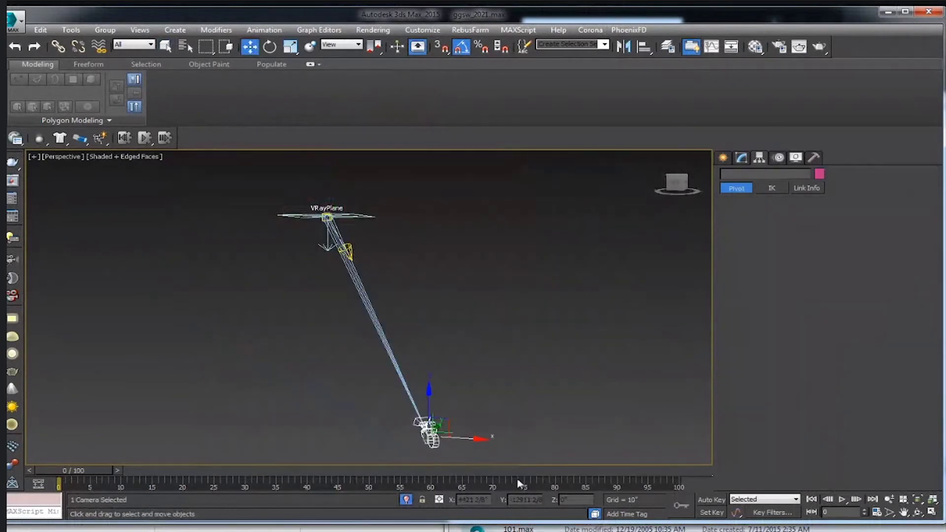
pyautogui.moveTo(433, 438); pyautogui.dragTo(351, 259)
pyautogui.press('Delete')
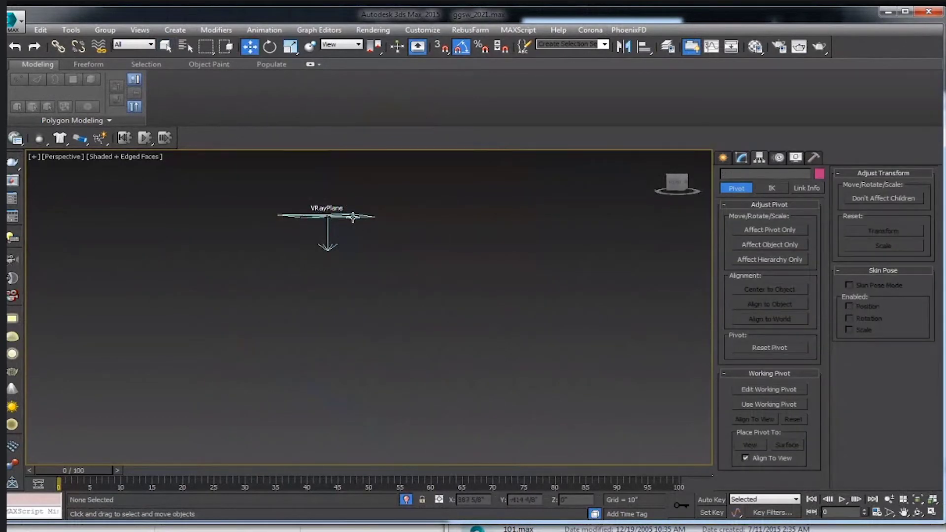
pyautogui.click(352, 217)
pyautogui.press('Delete')
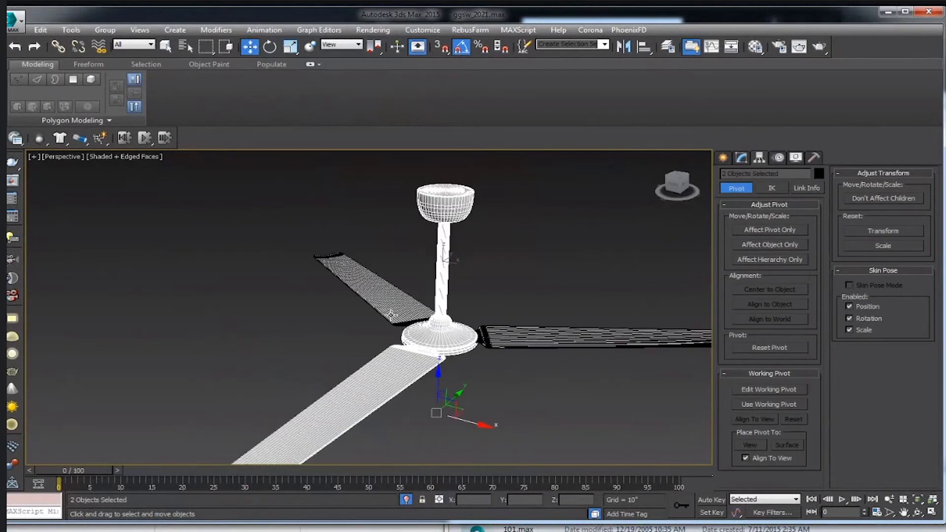
# Zoom out and group the downrod, motor housing and blades under the name 'Fan'.
pyautogui.click(890, 499)
pyautogui.moveTo(500, 345); pyautogui.dragTo(503, 375)
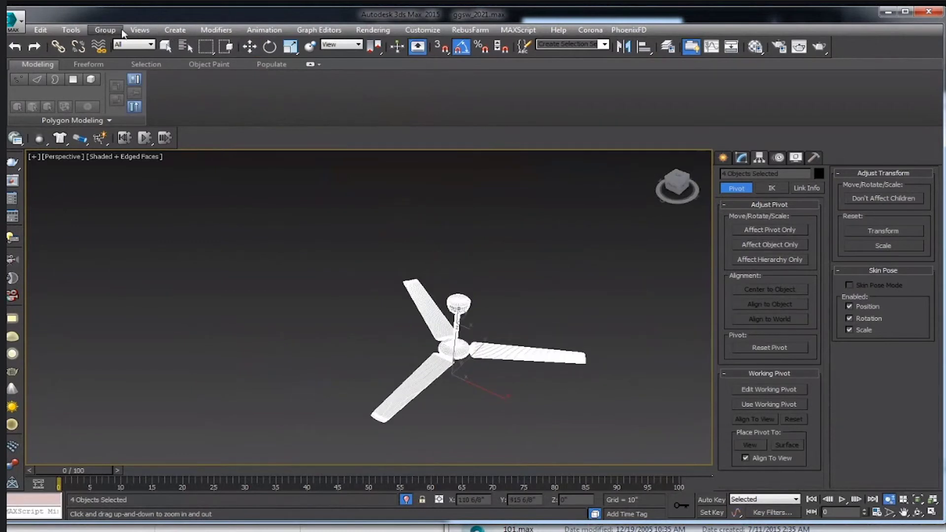
pyautogui.click(106, 30)
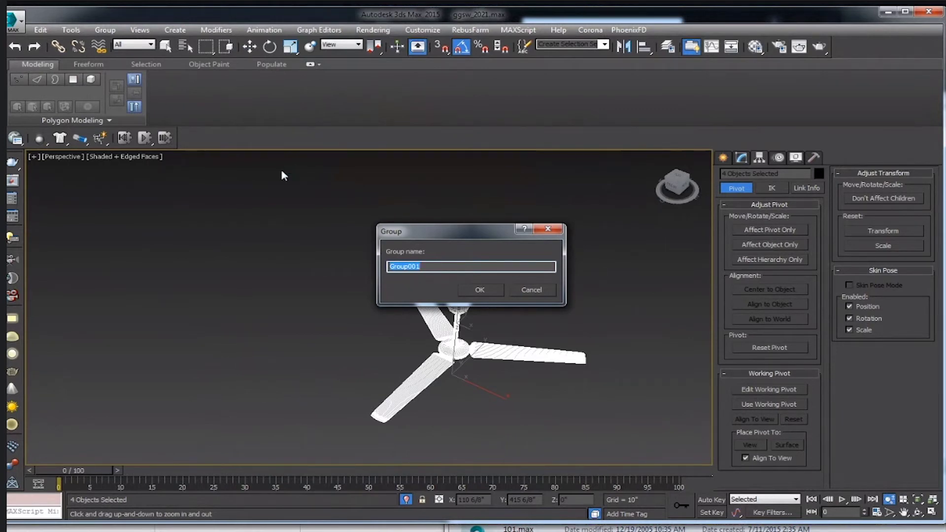
pyautogui.write('Fa')
pyautogui.write('n')
pyautogui.press('Return')
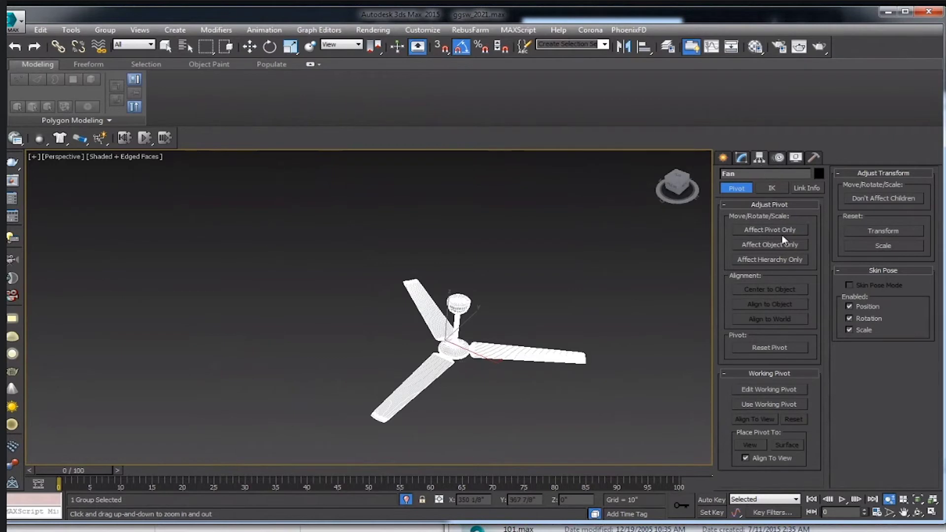
pyautogui.click(782, 231)
# Snap the Fan group's pivot to its top vertex.
pyautogui.press('w')
pyautogui.keyDown('alt'); pyautogui.moveTo(473, 316); pyautogui.dragTo(497, 321, button='middle'); pyautogui.keyUp('alt')
pyautogui.press('s')
pyautogui.moveTo(481, 306); pyautogui.dragTo(483, 245)
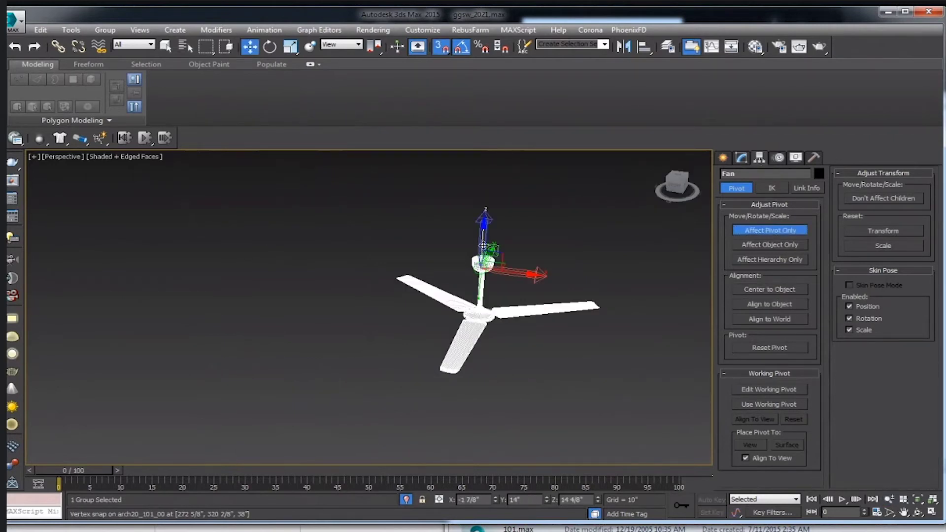
pyautogui.keyDown('alt'); pyautogui.moveTo(484, 245); pyautogui.dragTo(496, 208, button='middle'); pyautogui.keyUp('alt')
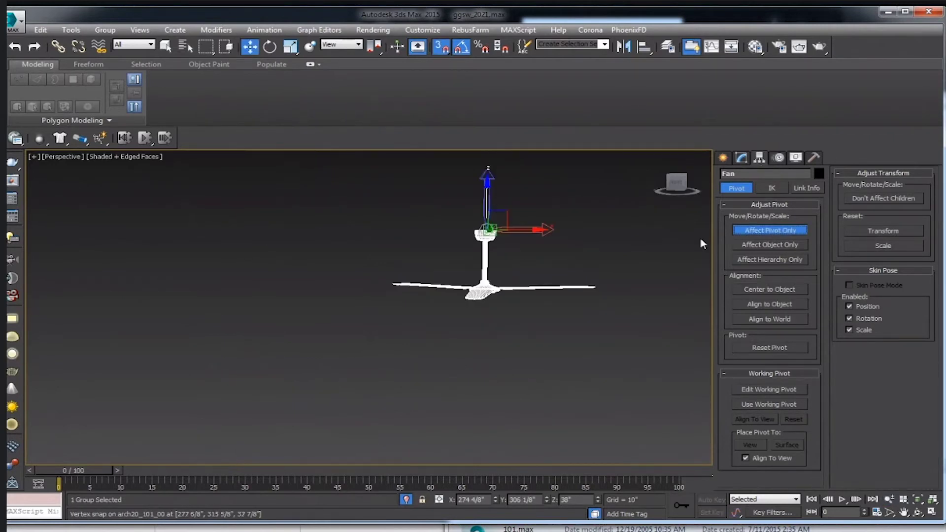
pyautogui.click(769, 230)
pyautogui.press('s')
# Show the whole room again and move the fan over the right office in Top view.
pyautogui.keyDown('alt'); pyautogui.moveTo(522, 374); pyautogui.dragTo(537, 497, button='middle'); pyautogui.keyUp('alt')
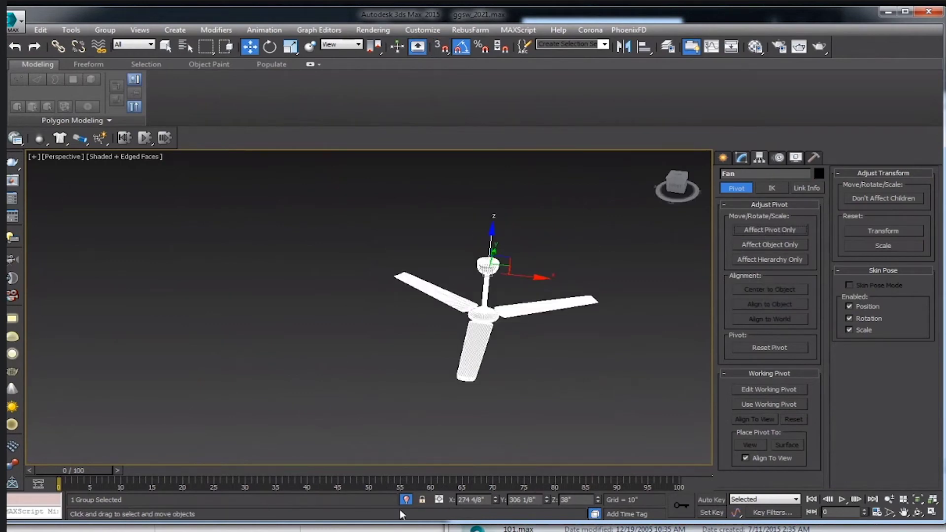
pyautogui.click(406, 499)
pyautogui.press('t')
pyautogui.moveTo(395, 312); pyautogui.dragTo(452, 329)
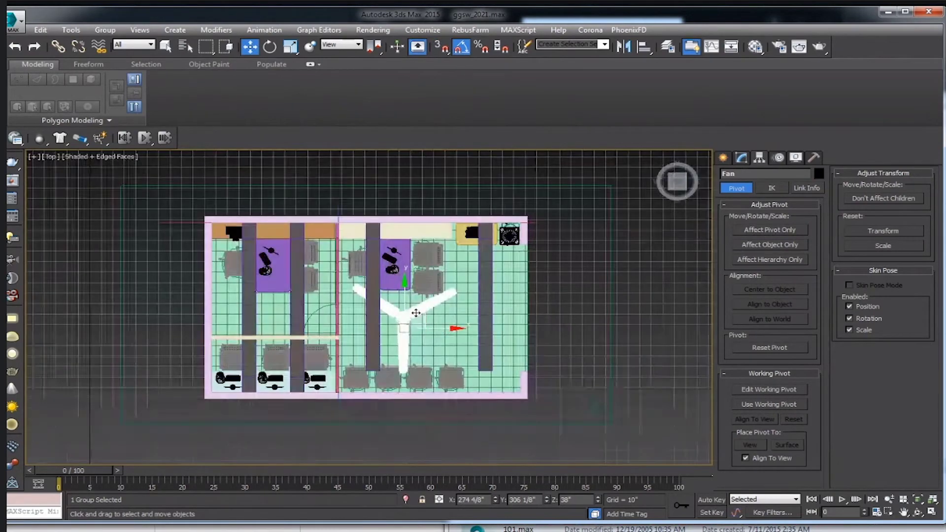
pyautogui.hotkey('ctrl', 'z')
pyautogui.press('F3')
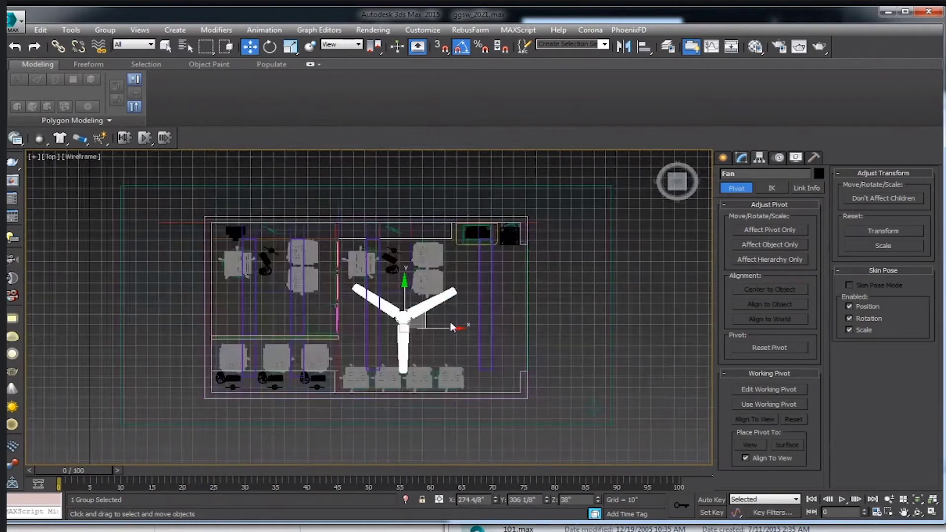
pyautogui.scroll(3, 427, 317)
pyautogui.moveTo(403, 326); pyautogui.dragTo(452, 316)
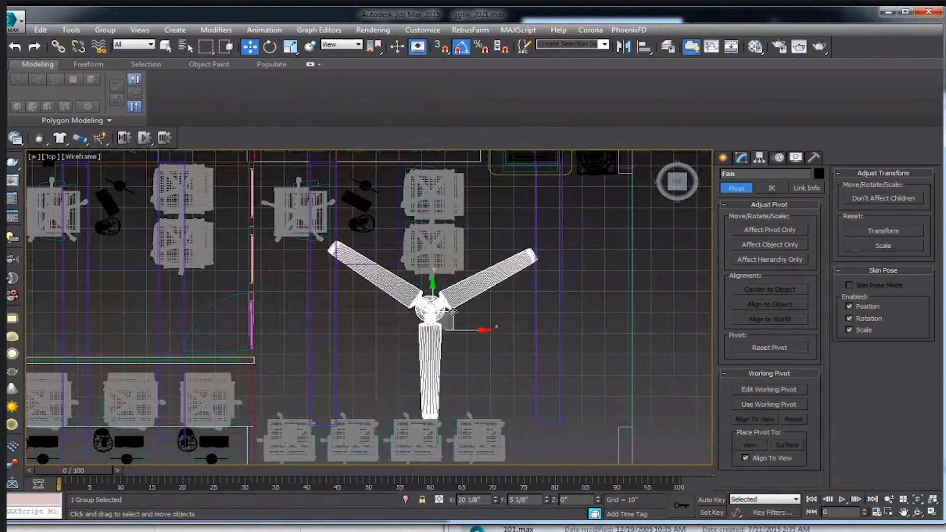
pyautogui.scroll(-3, 452, 316)
# Raise the fan in Front view to about Z 107 7/8", near the ceiling.
pyautogui.press('f')
pyautogui.scroll(-4, 477, 320)
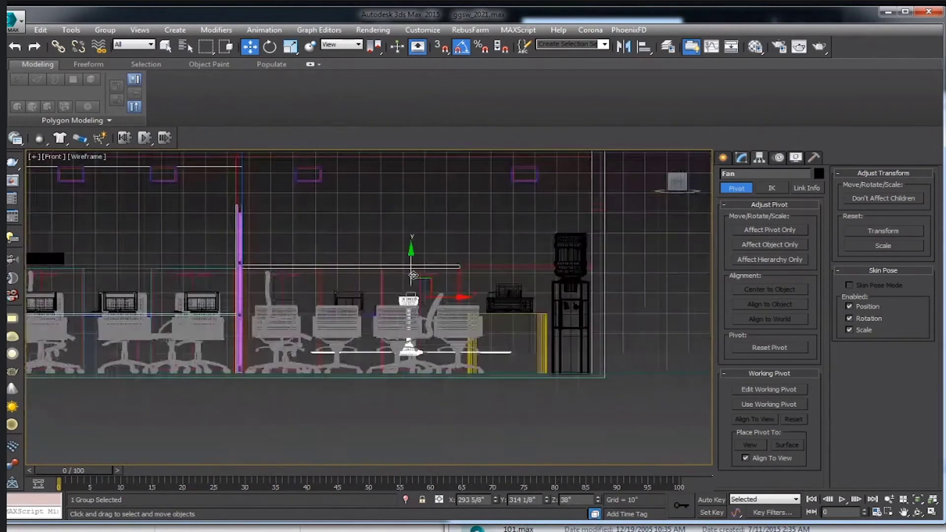
pyautogui.moveTo(409, 246); pyautogui.dragTo(409, 352, button='middle')
pyautogui.moveTo(406, 354); pyautogui.dragTo(406, 217)
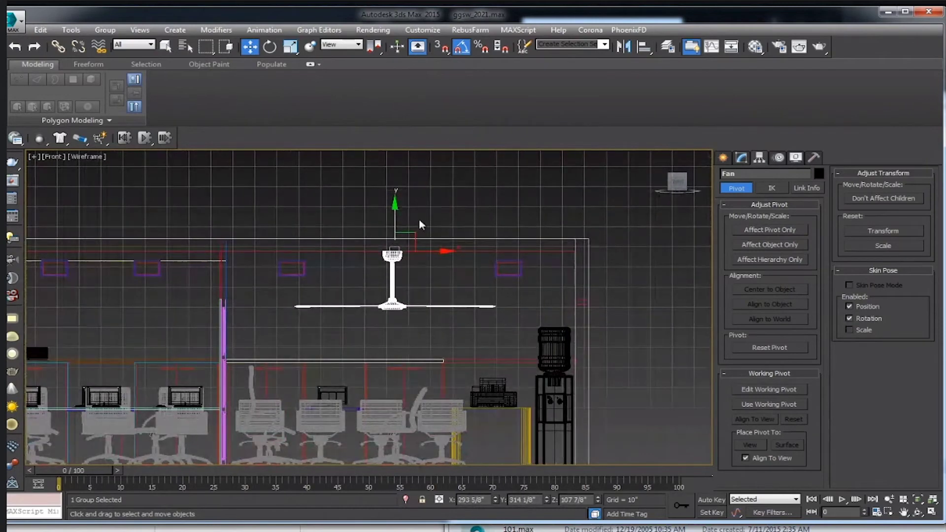
# Unhide the Electrical_Layout object by name.
pyautogui.click(805, 158)
pyautogui.click(789, 449)
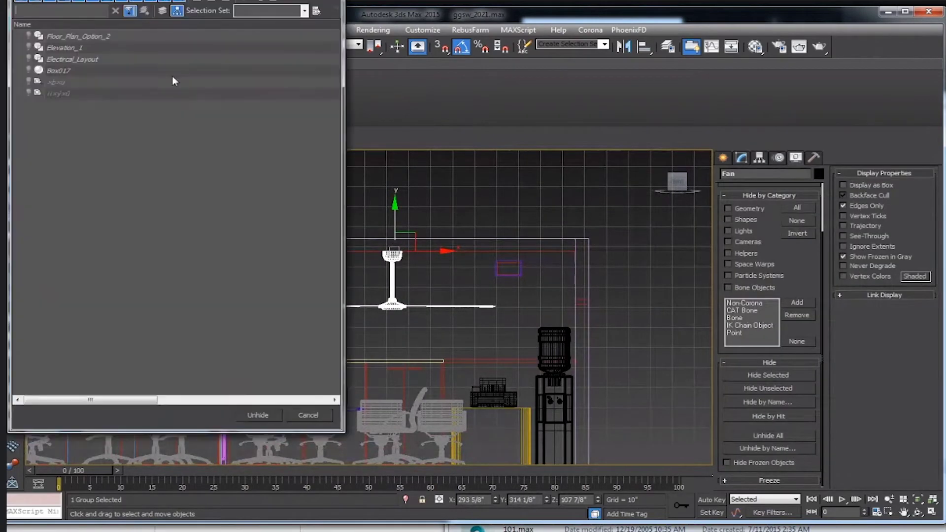
pyautogui.doubleClick(61, 58)
pyautogui.click(515, 196)
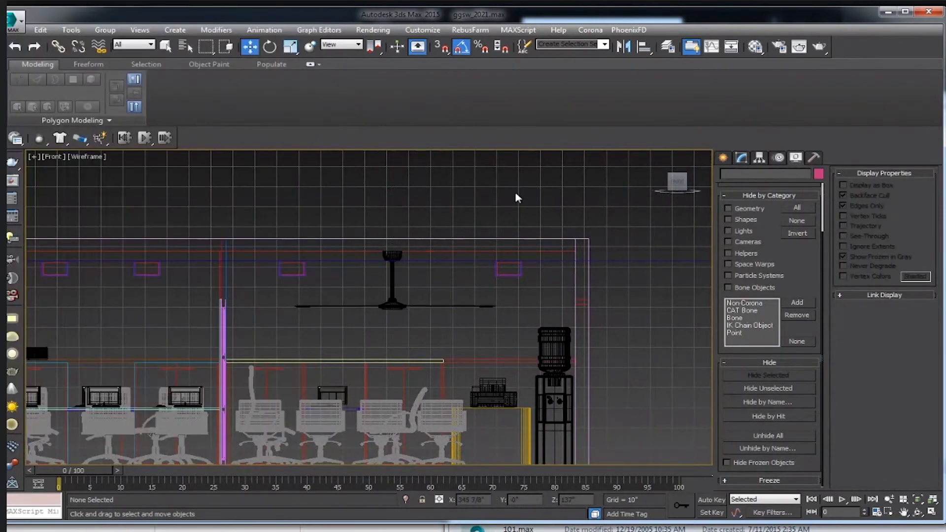
pyautogui.moveTo(437, 249); pyautogui.dragTo(451, 262, button='middle')
# Scale the Fan group down in Top view so it fits over the right office desks.
pyautogui.click(416, 275)
pyautogui.press('t')
pyautogui.scroll(2, 410, 278)
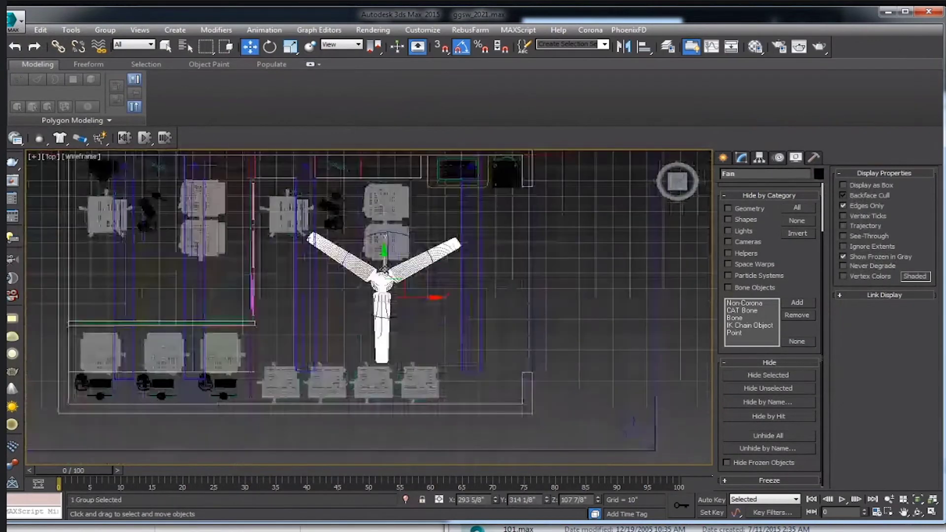
pyautogui.press('r')
pyautogui.moveTo(411, 278)
pyautogui.mouseDown()
pyautogui.moveTo(400, 305)
pyautogui.moveTo(411, 296)
pyautogui.moveTo(389, 279)
pyautogui.moveTo(407, 277)
pyautogui.mouseUp()
pyautogui.press('w')
pyautogui.scroll(2, 390, 279)
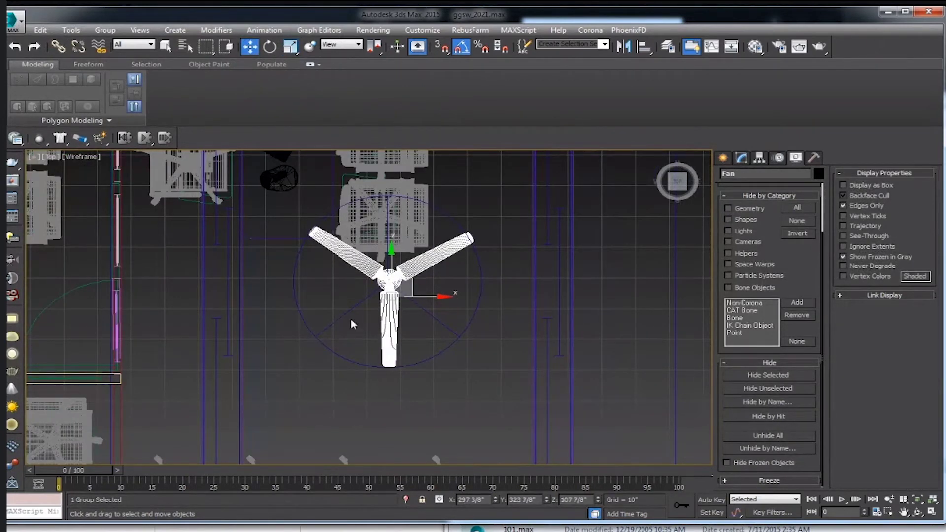
# Switch to a shaded Perspective view framing the ceiling fan.
pyautogui.click(52, 157)
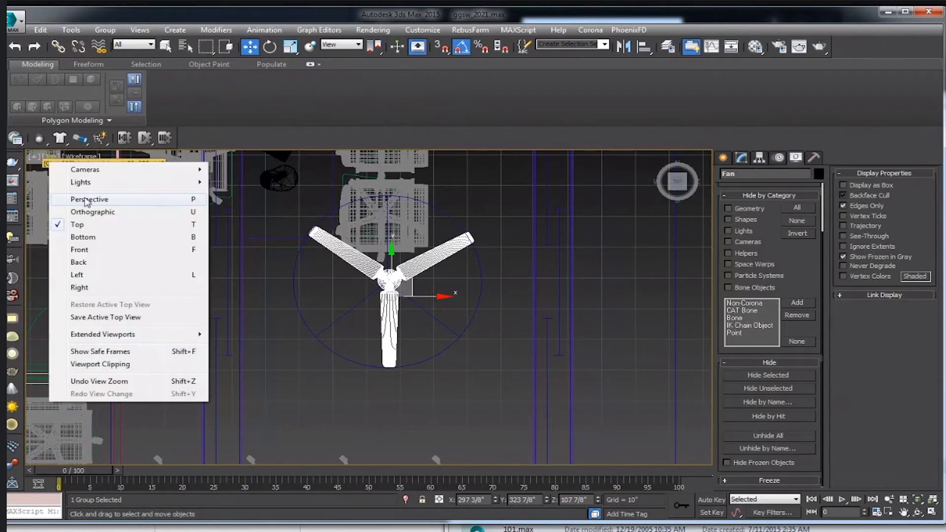
pyautogui.click(89, 197)
pyautogui.moveTo(147, 220)
pyautogui.keyDown('alt'); pyautogui.mouseDown(button='middle')
pyautogui.moveTo(451, 213)
pyautogui.moveTo(454, 244)
pyautogui.mouseUp(button='middle'); pyautogui.keyUp('alt')
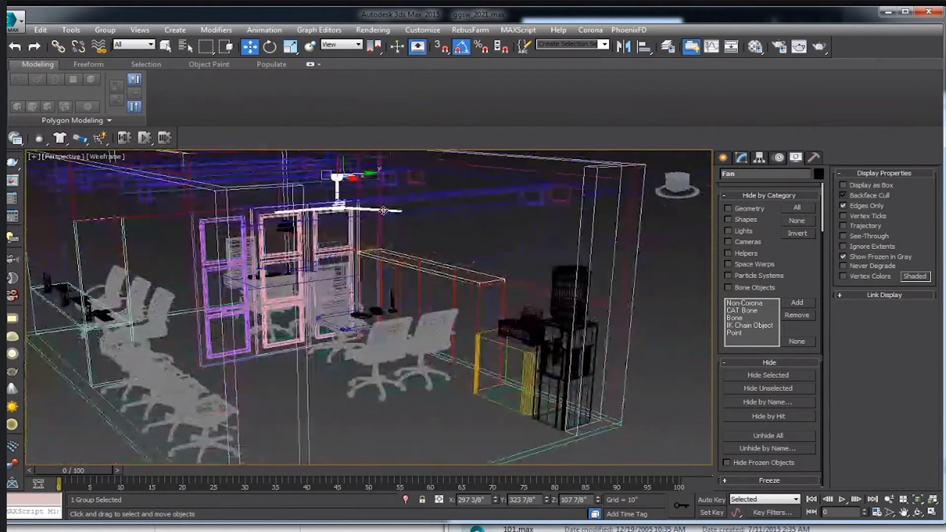
pyautogui.scroll(5, 454, 243)
pyautogui.press('F3')
pyautogui.scroll(-2, 410, 225)
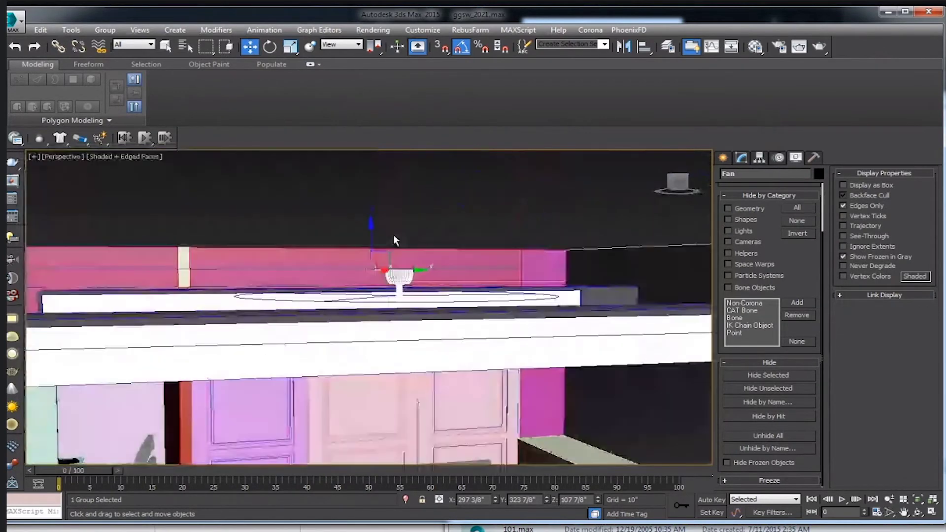
pyautogui.keyDown('alt'); pyautogui.moveTo(393, 234); pyautogui.dragTo(434, 365, button='middle'); pyautogui.keyUp('alt')
pyautogui.moveTo(434, 419); pyautogui.dragTo(435, 380, button='middle')
pyautogui.scroll(3, 396, 313)
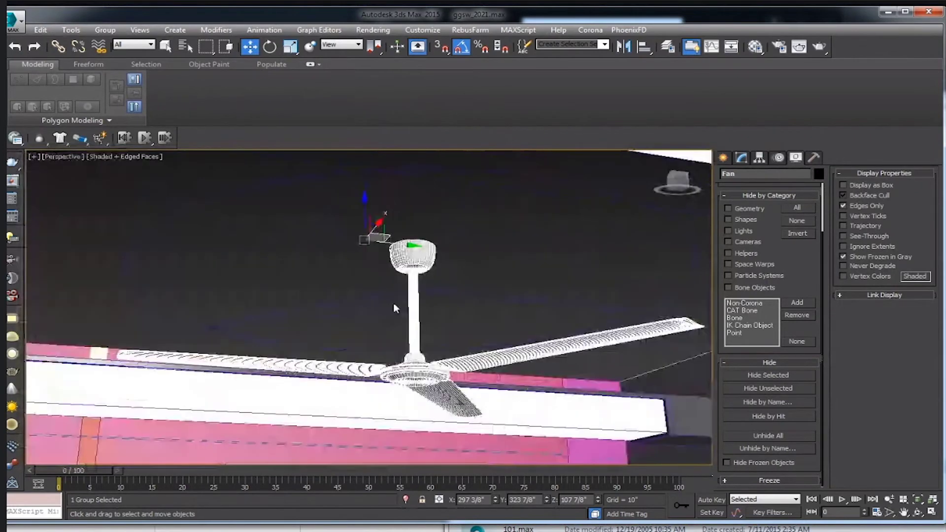
pyautogui.scroll(3, 369, 323)
pyautogui.scroll(2, 431, 353)
pyautogui.scroll(-2, 419, 310)
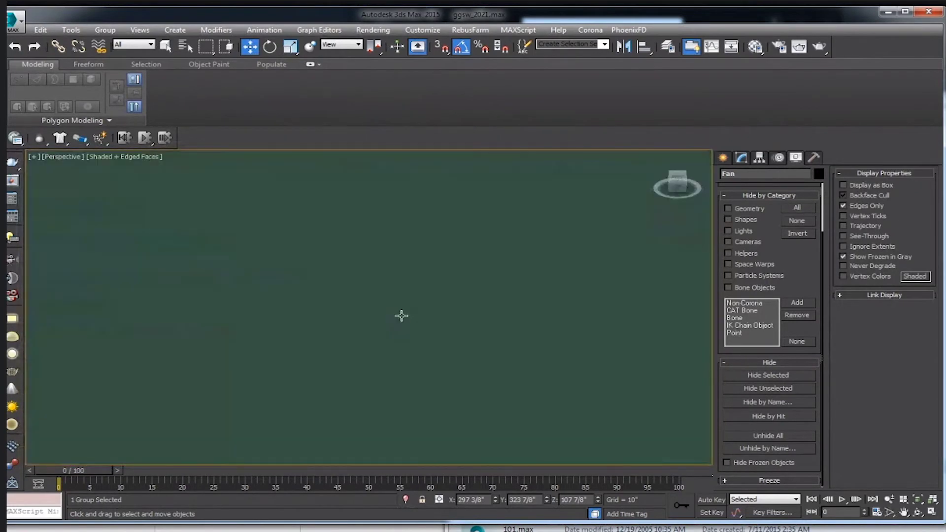
pyautogui.scroll(-3, 402, 316)
pyautogui.scroll(-3, 479, 282)
# Isolate the Fan group and view it from directly above.
pyautogui.hotkey('alt', 'q')
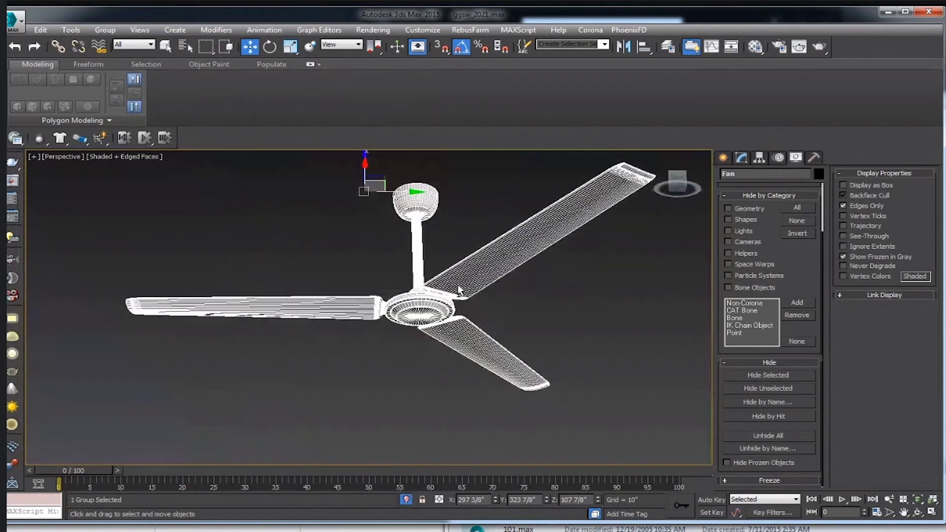
pyautogui.keyDown('alt'); pyautogui.moveTo(444, 345); pyautogui.dragTo(437, 386, button='middle'); pyautogui.keyUp('alt')
pyautogui.click(438, 386)
pyautogui.click(466, 305)
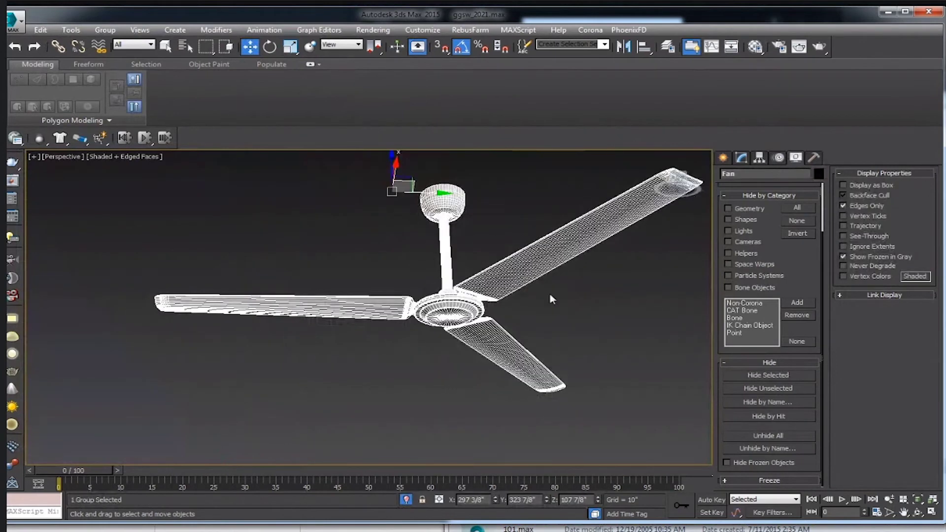
pyautogui.press('t')
pyautogui.scroll(2, 510, 281)
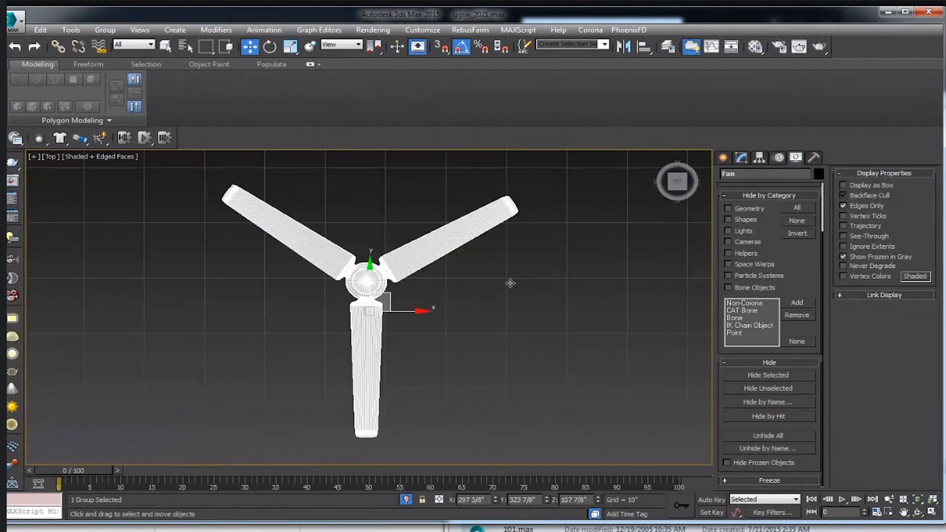
pyautogui.scroll(-1, 509, 281)
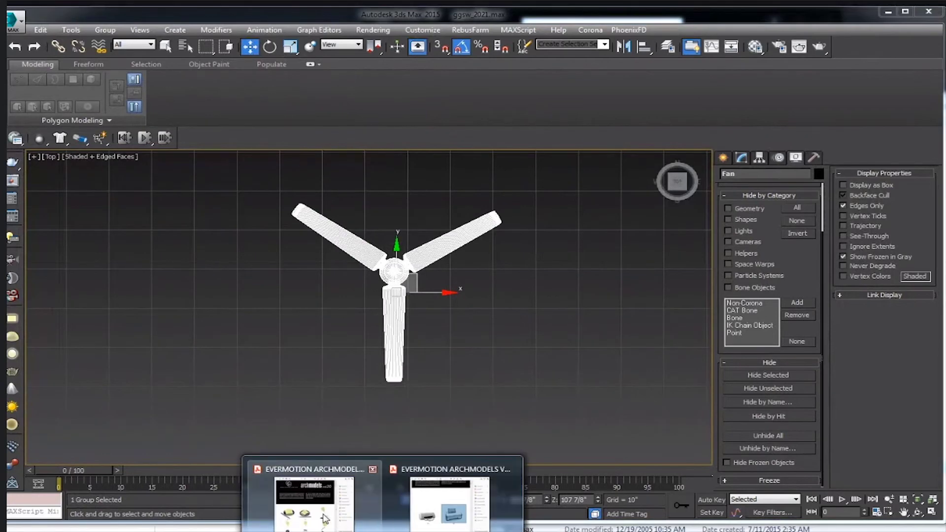
# Check fan model 104 in the archmodels vol.20 catalogue, then return to the Desk_Stuff folder.
pyautogui.click(327, 519)
pyautogui.moveTo(860, 78); pyautogui.dragTo(862, 503)
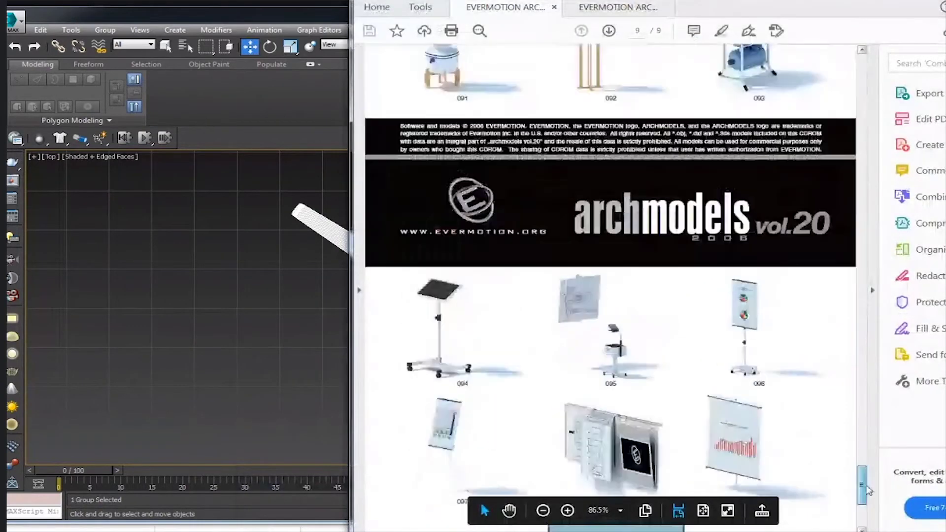
pyautogui.click(629, 423)
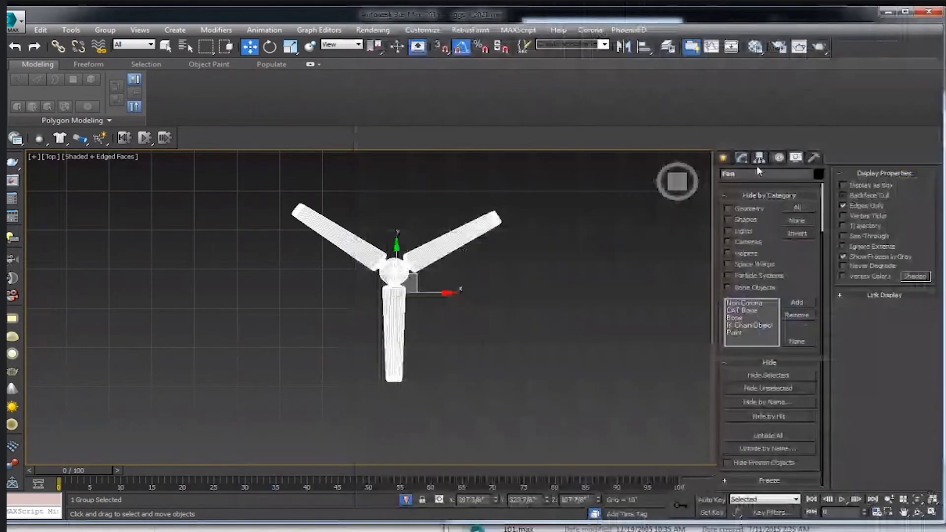
pyautogui.moveTo(477, 528)
pyautogui.click(232, 476)
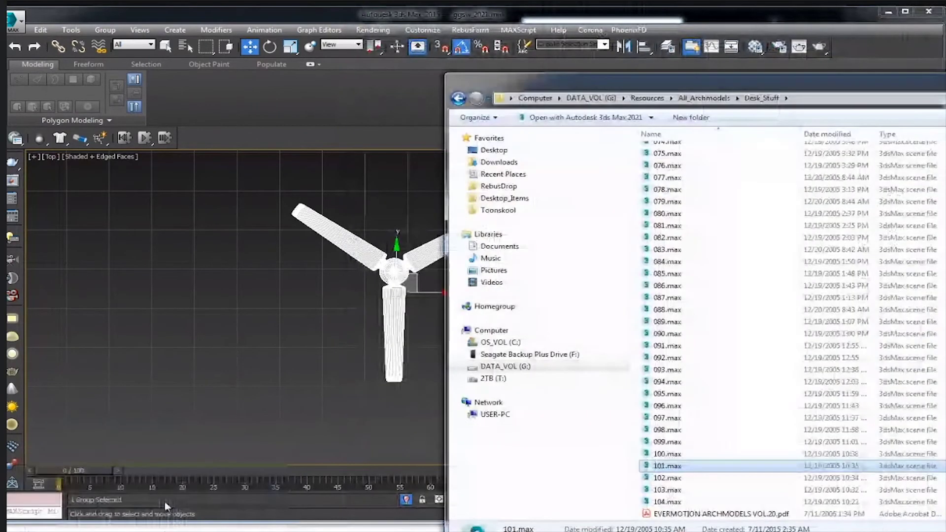
# Merge 104.max into the scene, applying the duplicate-material choice and dismissing the obsolete file warning.
pyautogui.moveTo(668, 502); pyautogui.dragTo(340, 294)
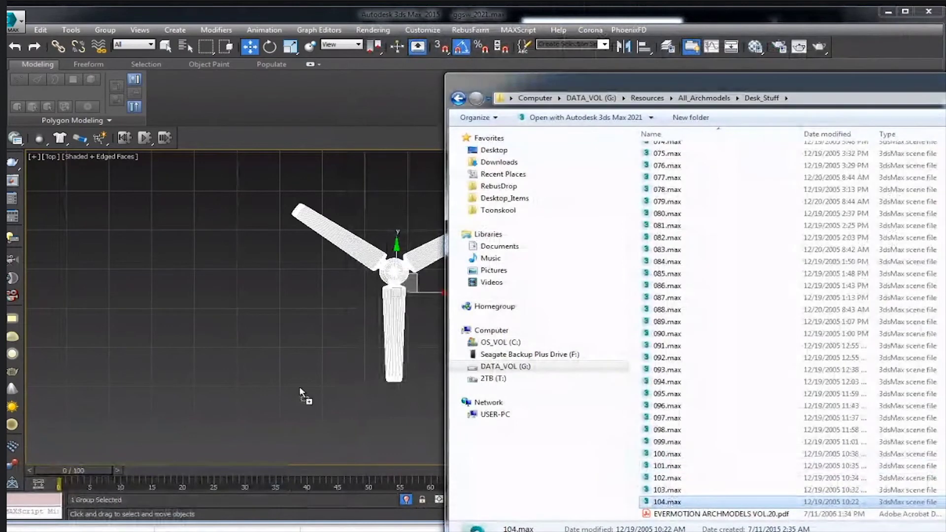
pyautogui.click(363, 311)
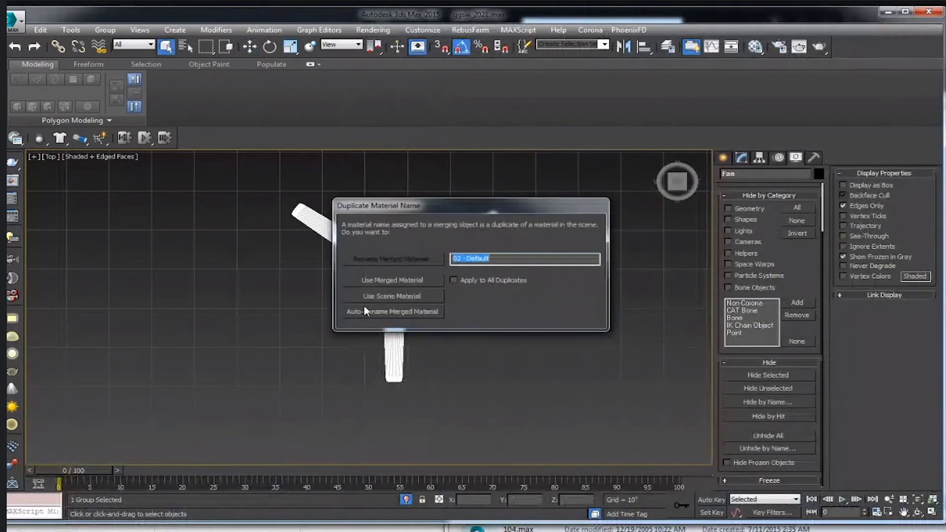
pyautogui.click(469, 283)
pyautogui.click(395, 315)
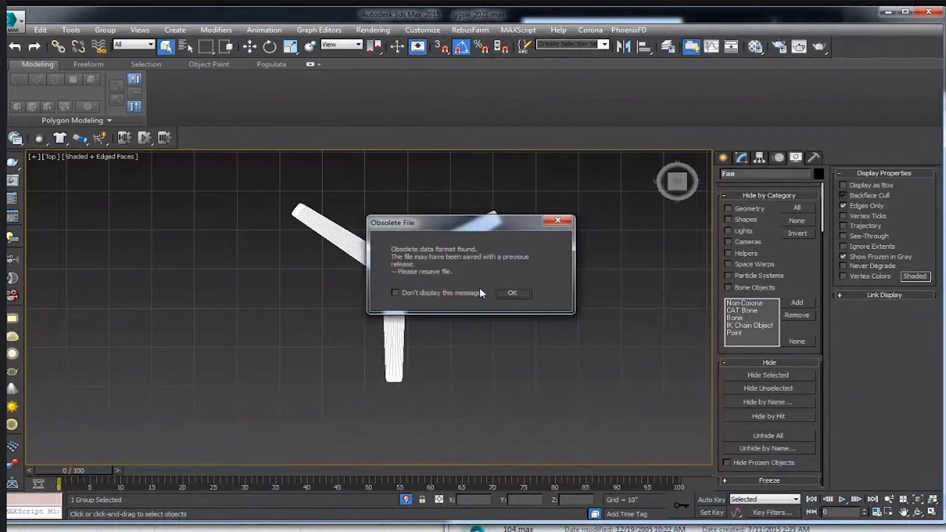
pyautogui.click(504, 291)
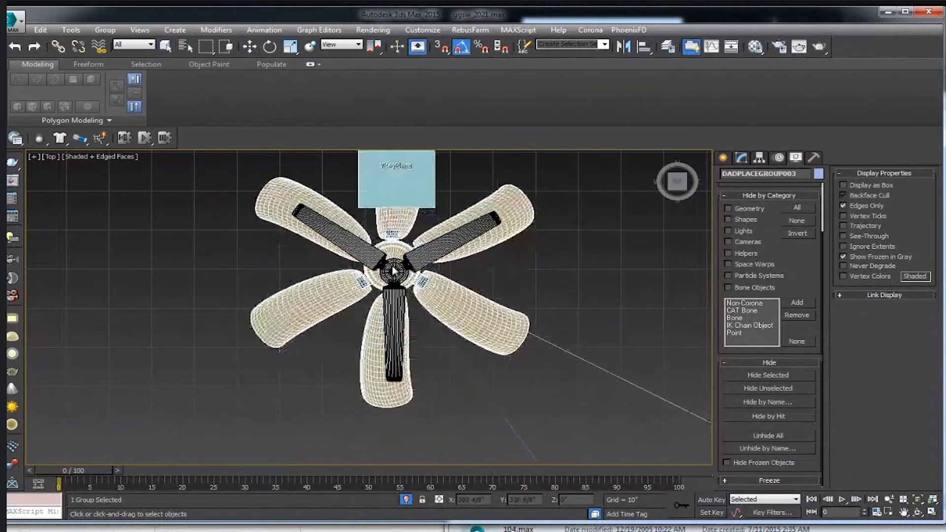
pyautogui.scroll(-3, 409, 345)
# Delete the camera and VRayPlane that came with the new fan.
pyautogui.click(52, 156)
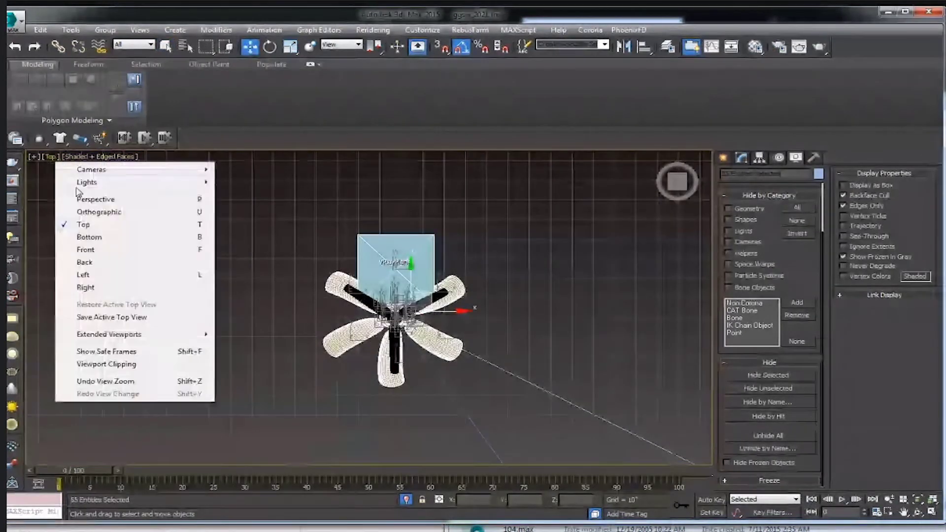
pyautogui.click(94, 197)
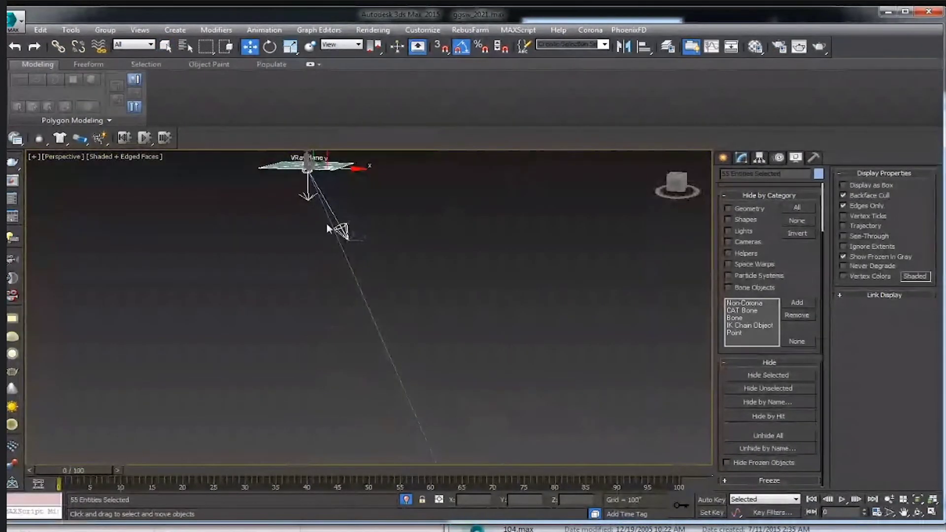
pyautogui.click(326, 228)
pyautogui.hotkey('ctrl', 'a')
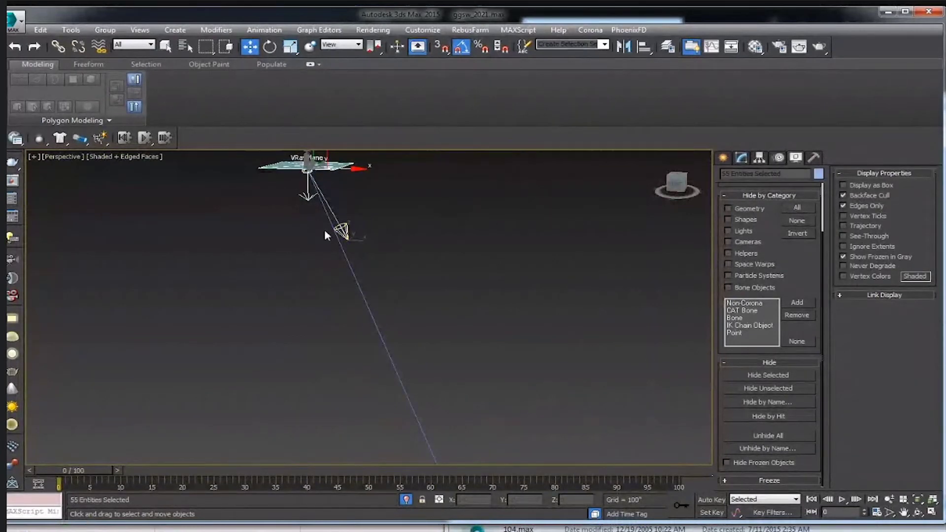
pyautogui.click(340, 230)
pyautogui.press('Delete')
pyautogui.moveTo(422, 450); pyautogui.dragTo(359, 324, button='middle')
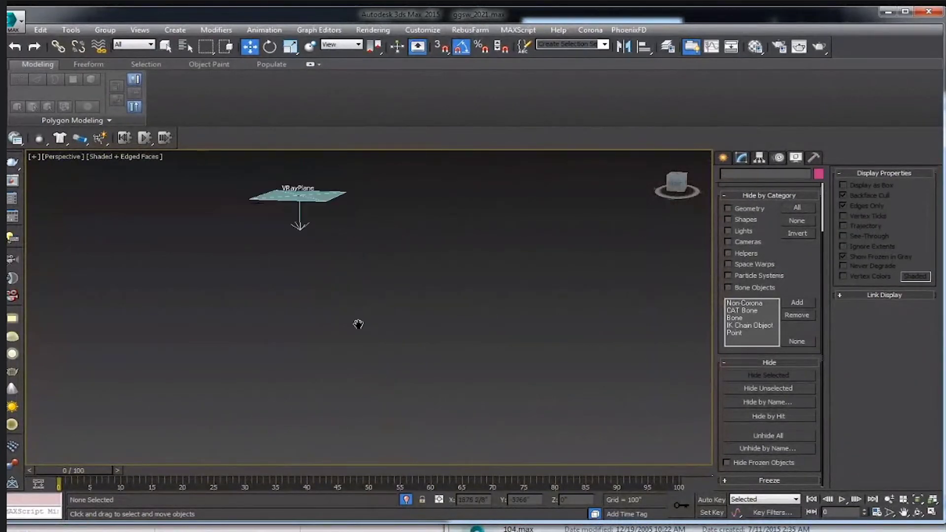
pyautogui.click(320, 170)
pyautogui.press('Delete')
# Select the new fan's 49 parts and group them as 'New_Fan'.
pyautogui.scroll(5, 295, 261)
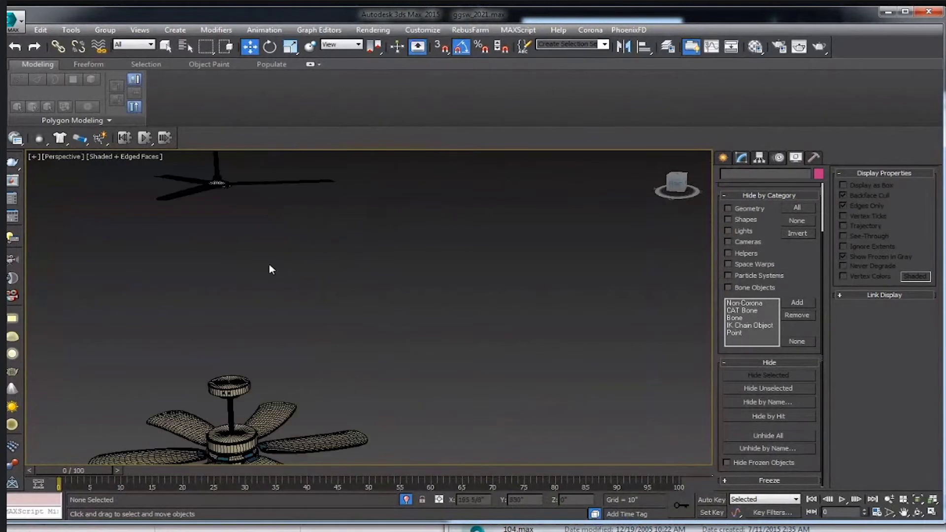
pyautogui.scroll(-3, 215, 355)
pyautogui.moveTo(178, 305); pyautogui.dragTo(354, 409)
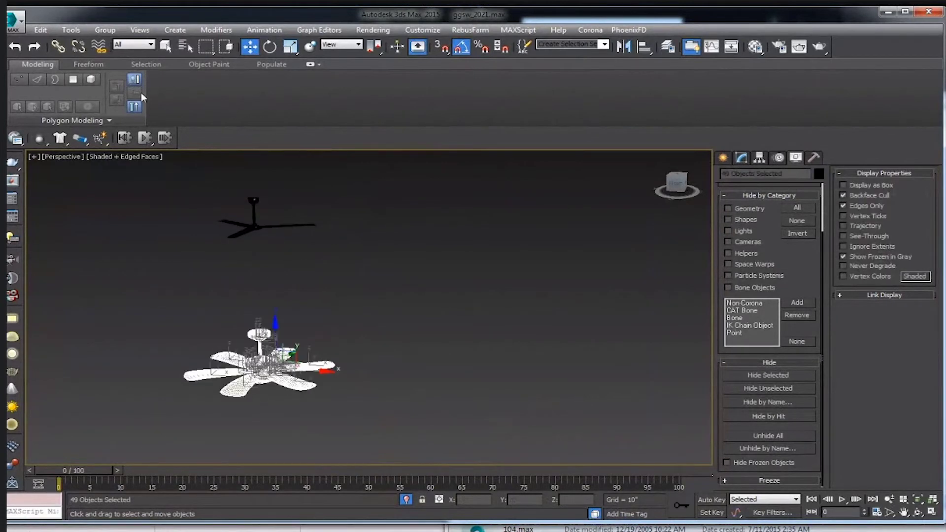
pyautogui.click(105, 30)
pyautogui.click(118, 43)
pyautogui.write('New_Fan')
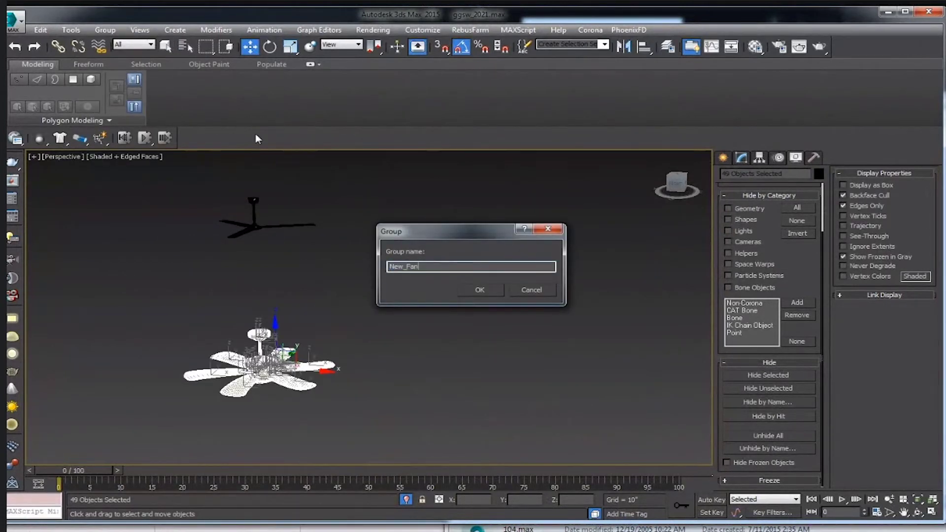
pyautogui.press('Return')
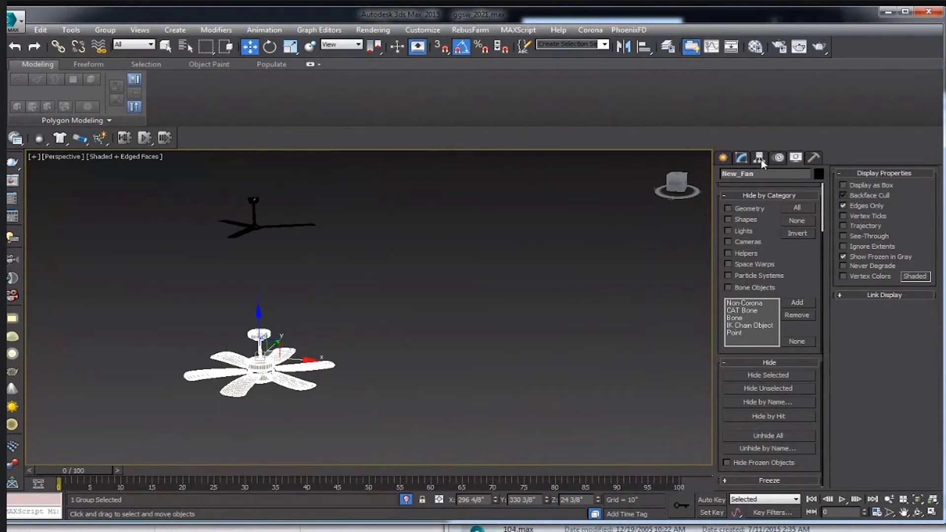
pyautogui.click(759, 158)
# Set New_Fan's pivot at its top, then raise it to about Z 107 6/8" with the room visible.
pyautogui.click(770, 230)
pyautogui.keyDown('alt'); pyautogui.moveTo(345, 296); pyautogui.dragTo(306, 276, button='middle'); pyautogui.keyUp('alt')
pyautogui.press('s')
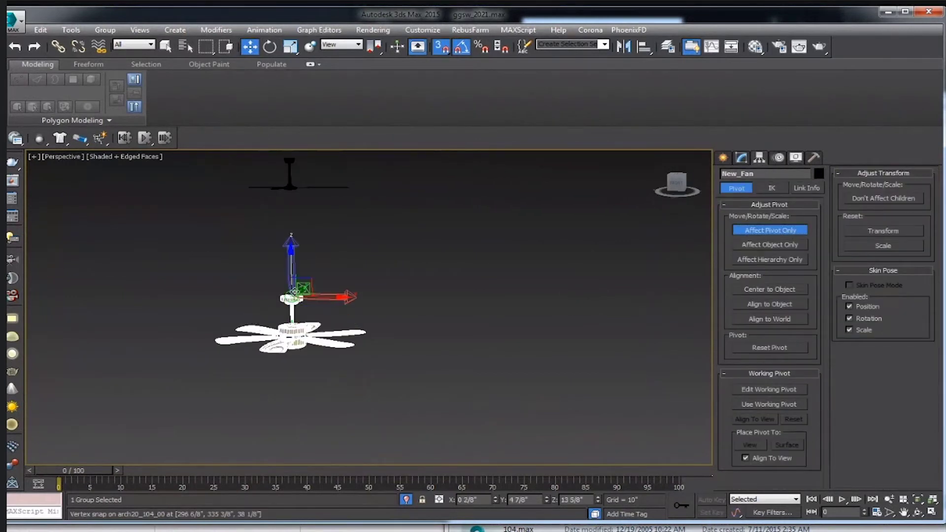
pyautogui.click(765, 231)
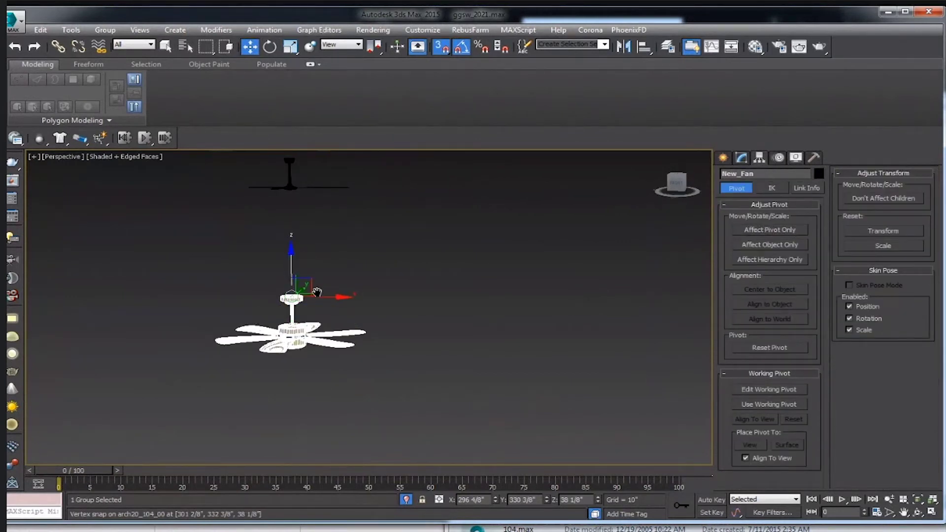
pyautogui.moveTo(288, 263); pyautogui.dragTo(300, 154)
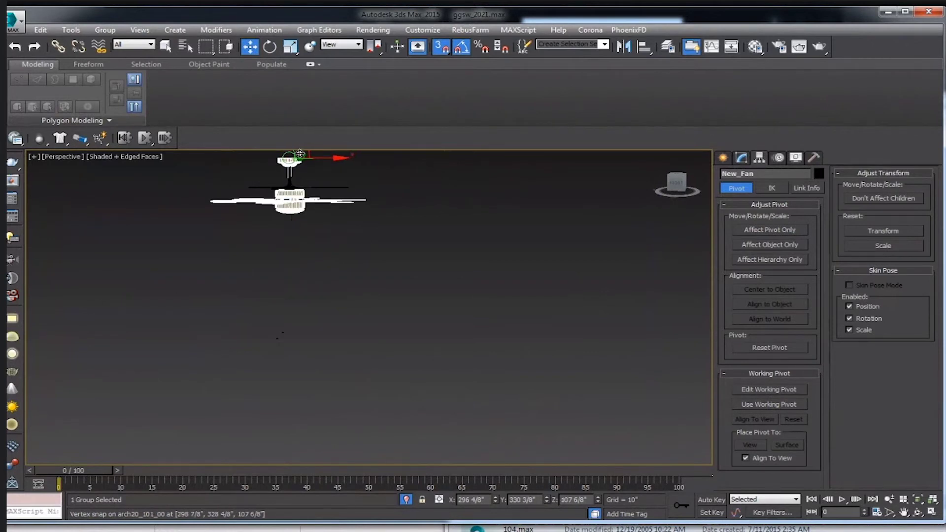
pyautogui.click(327, 184)
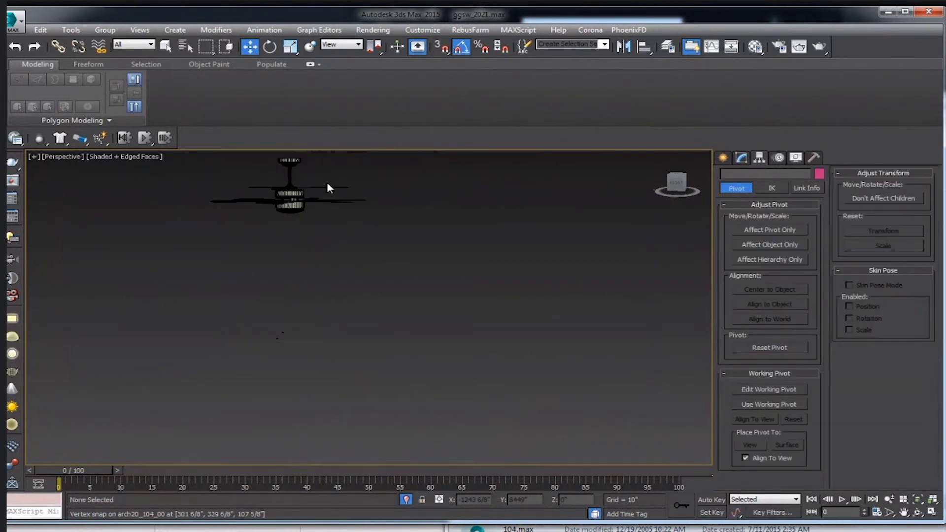
pyautogui.hotkey('alt', 'q')
pyautogui.click(519, 269)
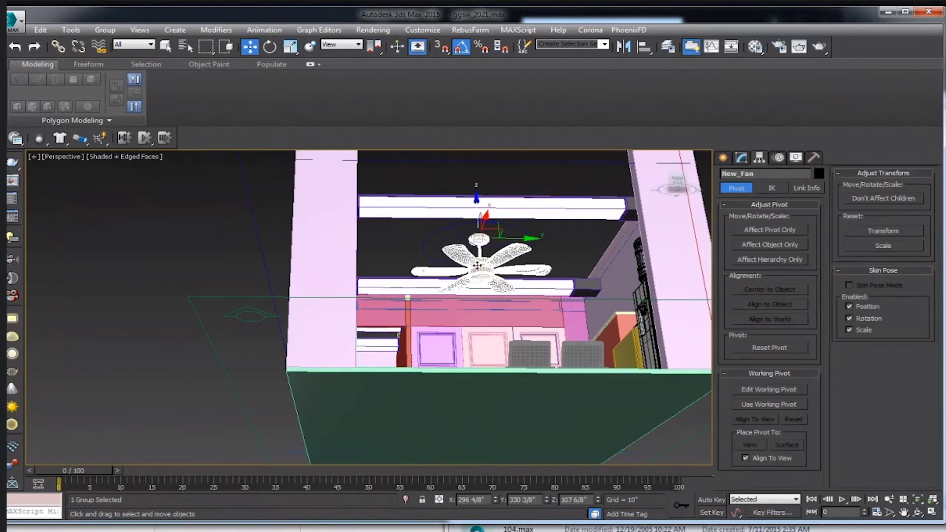
# In Top view, scale the fan up evenly and nudge it slightly down in plan.
pyautogui.press('t')
pyautogui.press('z')
pyautogui.press('r')
pyautogui.moveTo(391, 338); pyautogui.dragTo(397, 315)
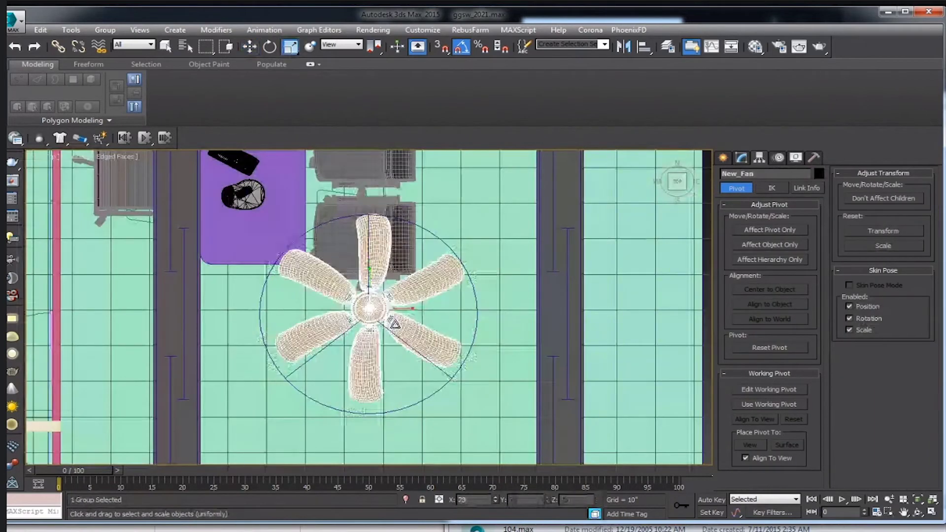
pyautogui.press('w')
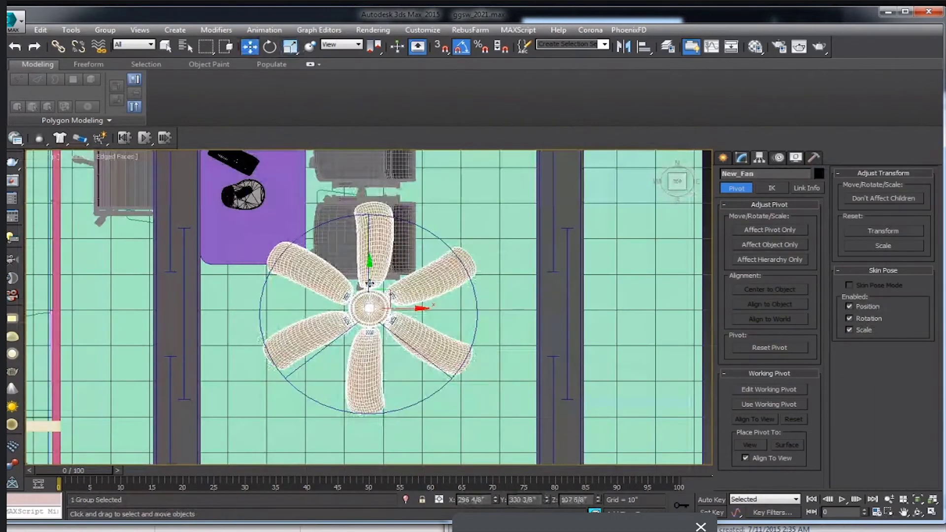
pyautogui.moveTo(370, 273); pyautogui.dragTo(377, 311)
pyautogui.press('r')
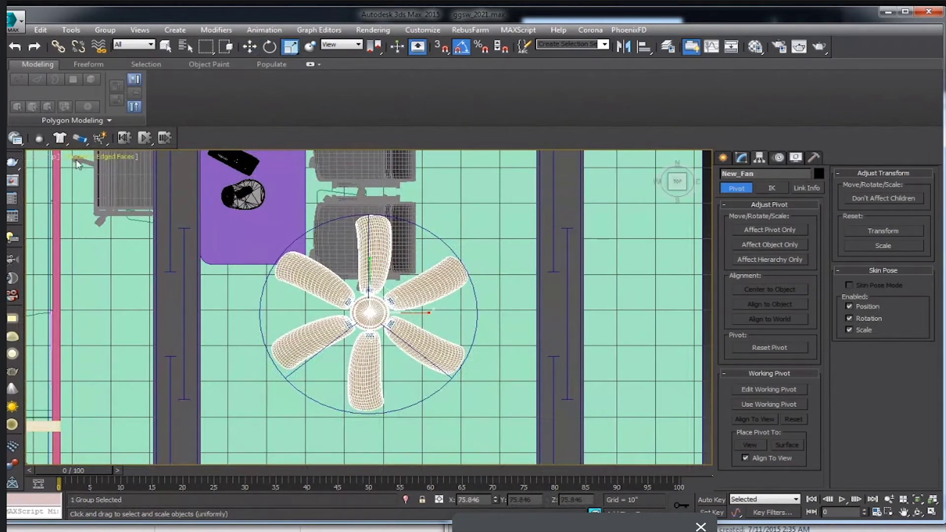
# Set the viewport to a wireframe Front view of the fan.
pyautogui.click(49, 157)
pyautogui.click(88, 196)
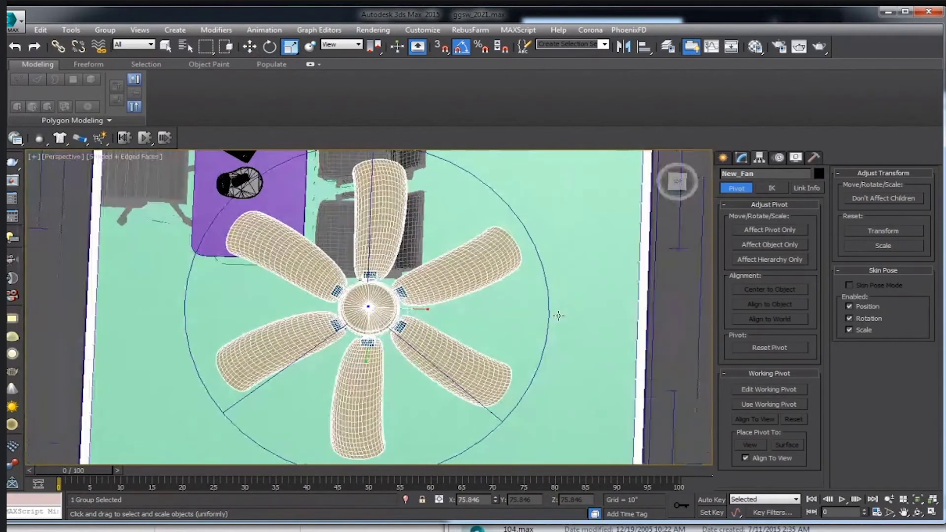
pyautogui.moveTo(555, 317)
pyautogui.keyDown('alt'); pyautogui.mouseDown(button='middle')
pyautogui.moveTo(483, 282)
pyautogui.moveTo(474, 266)
pyautogui.mouseUp(button='middle'); pyautogui.keyUp('alt')
pyautogui.scroll(5, 449, 245)
pyautogui.scroll(3, 448, 245)
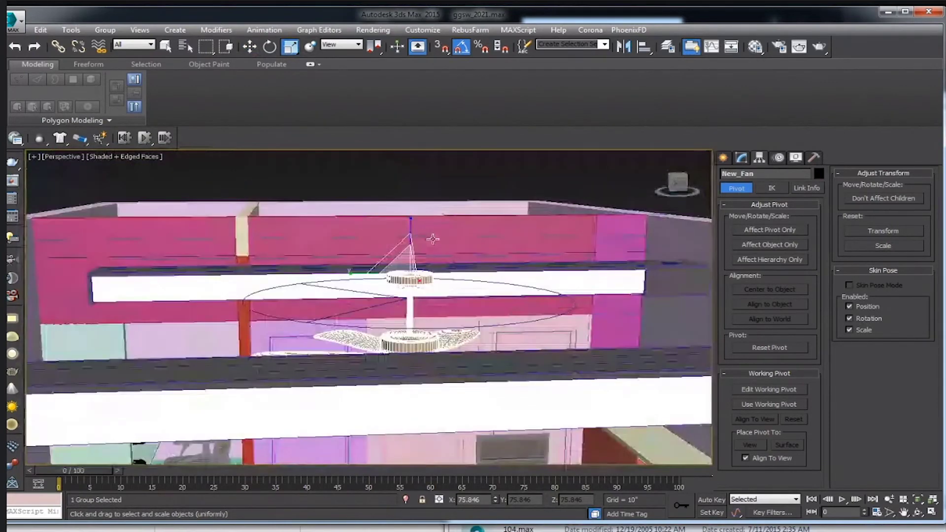
pyautogui.press('f')
pyautogui.scroll(3, 449, 245)
pyautogui.press('F3')
pyautogui.scroll(-8, 443, 246)
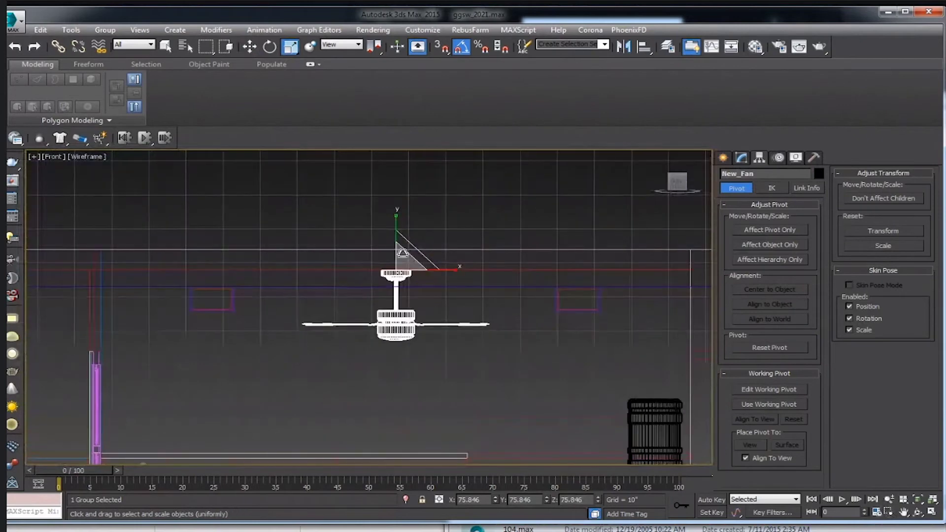
# Snap-move the fan up to the ceiling line at 114", then deselect it.
pyautogui.press('w')
pyautogui.scroll(-2, 448, 247)
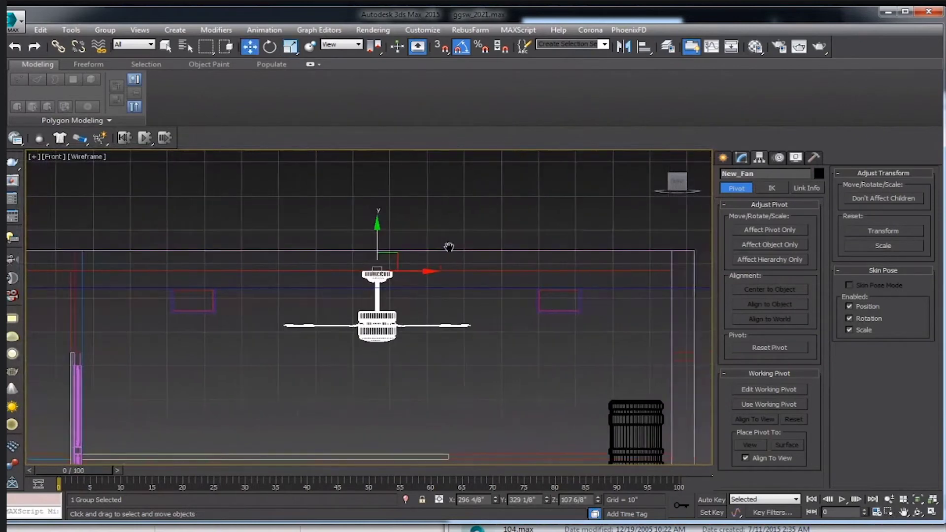
pyautogui.scroll(-3, 438, 248)
pyautogui.press('s')
pyautogui.moveTo(438, 248); pyautogui.dragTo(539, 238)
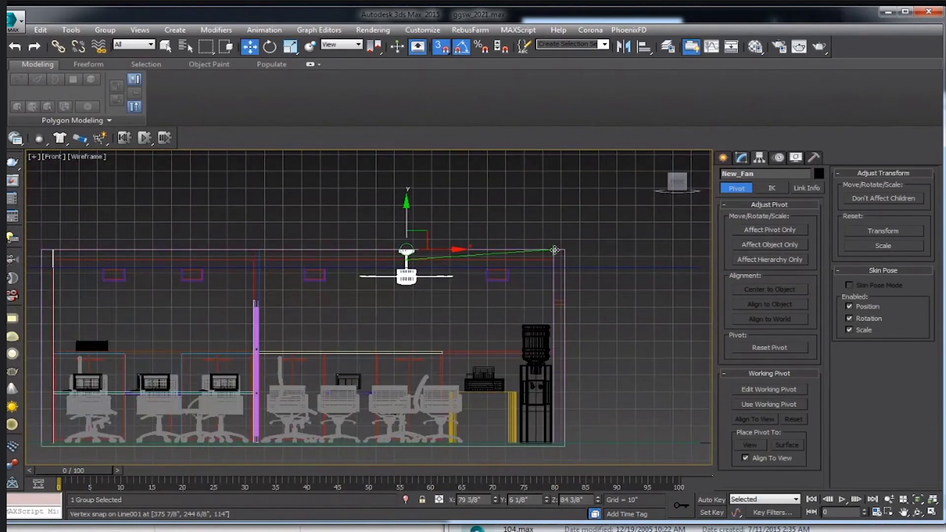
pyautogui.scroll(4, 386, 252)
pyautogui.press('s')
pyautogui.click(488, 330)
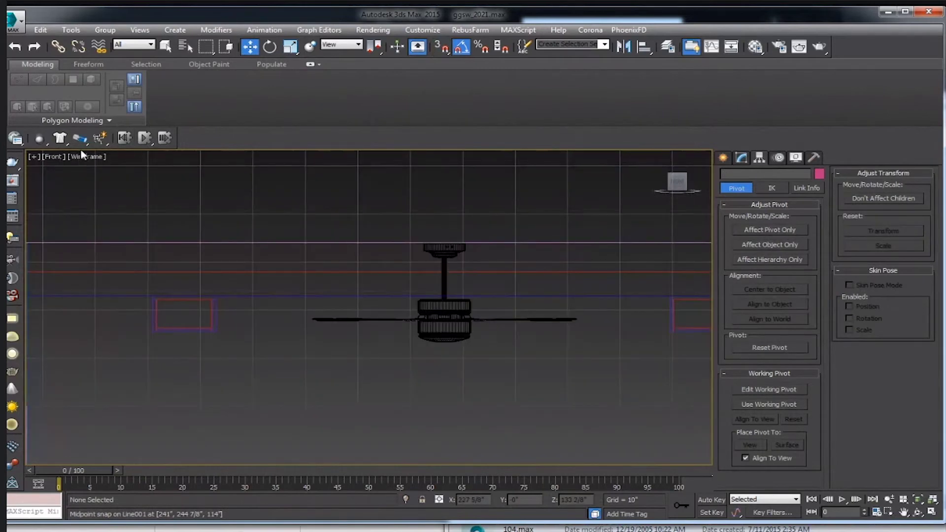
pyautogui.click(50, 158)
pyautogui.click(100, 194)
pyautogui.keyDown('alt'); pyautogui.moveTo(100, 194); pyautogui.dragTo(319, 312, button='middle'); pyautogui.keyUp('alt')
pyautogui.press('F3')
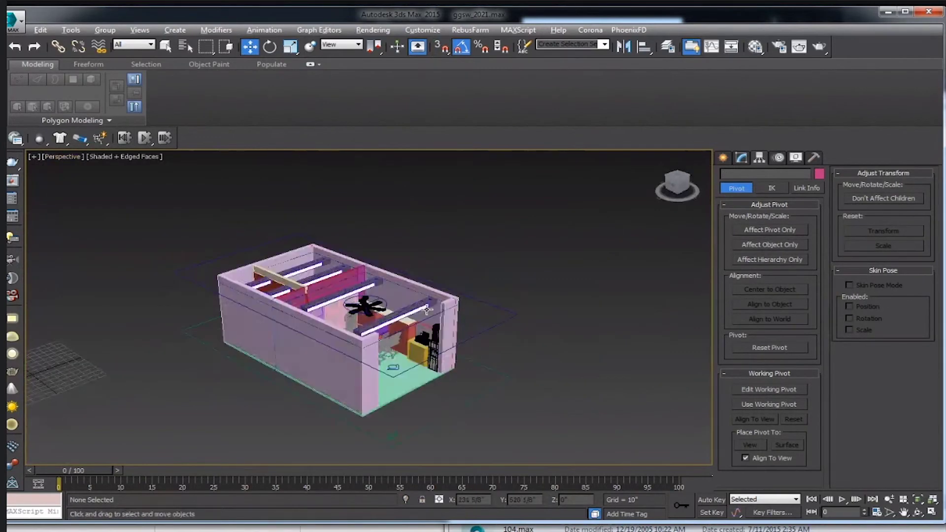
pyautogui.scroll(5, 318, 312)
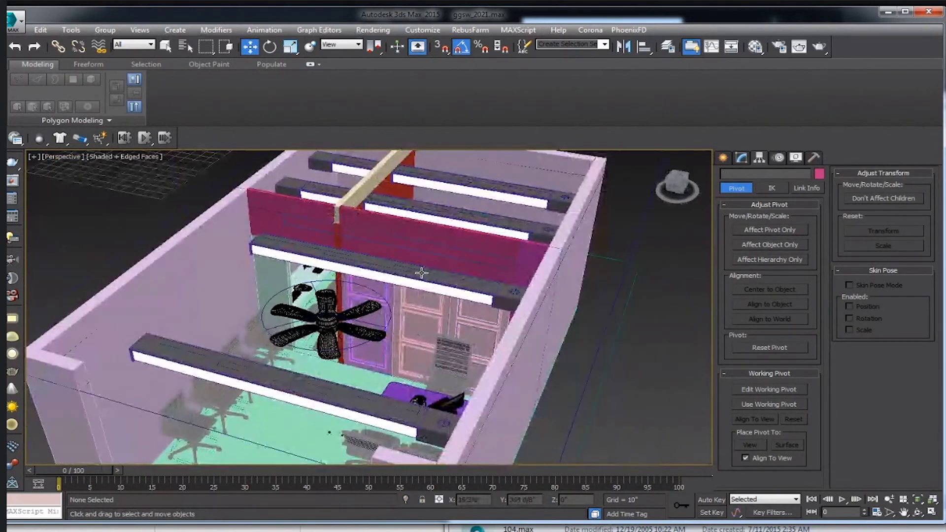
pyautogui.keyDown('alt'); pyautogui.moveTo(423, 273); pyautogui.dragTo(550, 240, button='middle'); pyautogui.keyUp('alt')
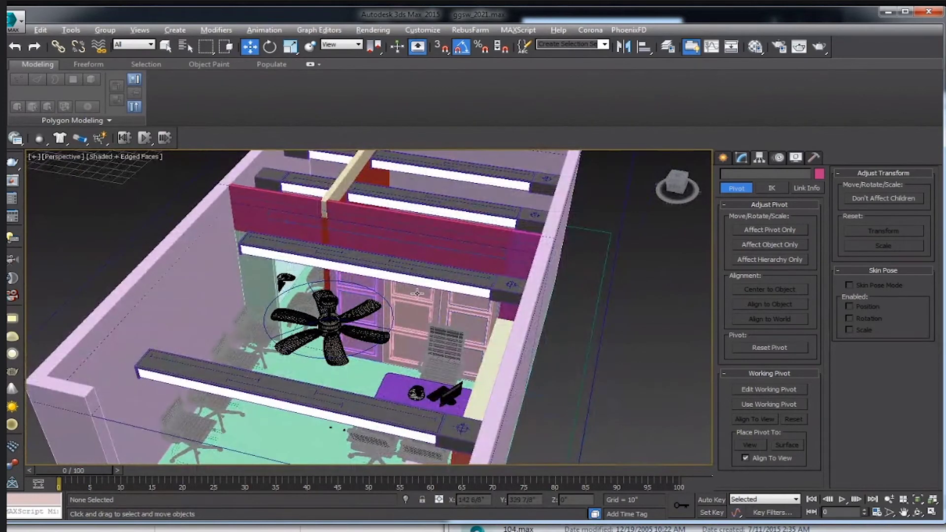
pyautogui.keyDown('alt'); pyautogui.moveTo(417, 294); pyautogui.dragTo(346, 216, button='middle'); pyautogui.keyUp('alt')
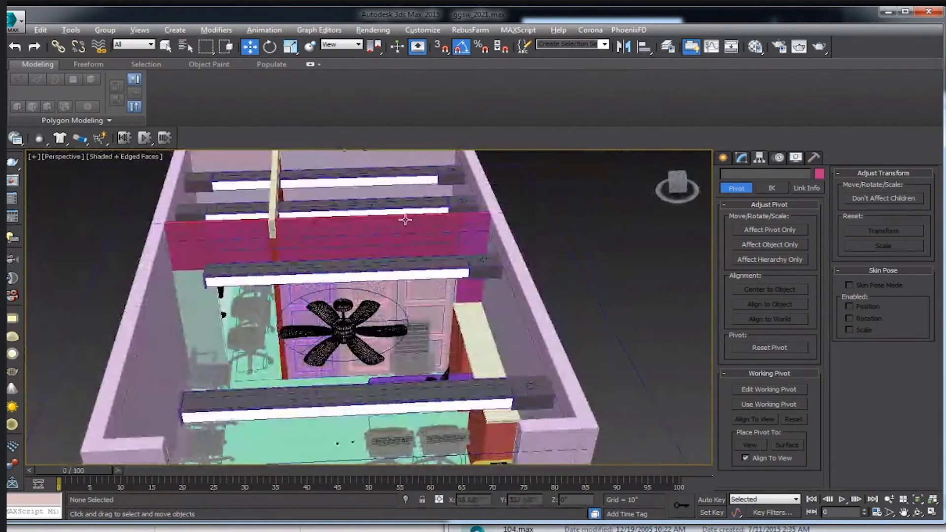
pyautogui.scroll(-3, 405, 220)
pyautogui.scroll(-2, 405, 220)
pyautogui.keyDown('alt'); pyautogui.moveTo(405, 220); pyautogui.dragTo(419, 245, button='middle'); pyautogui.keyUp('alt')
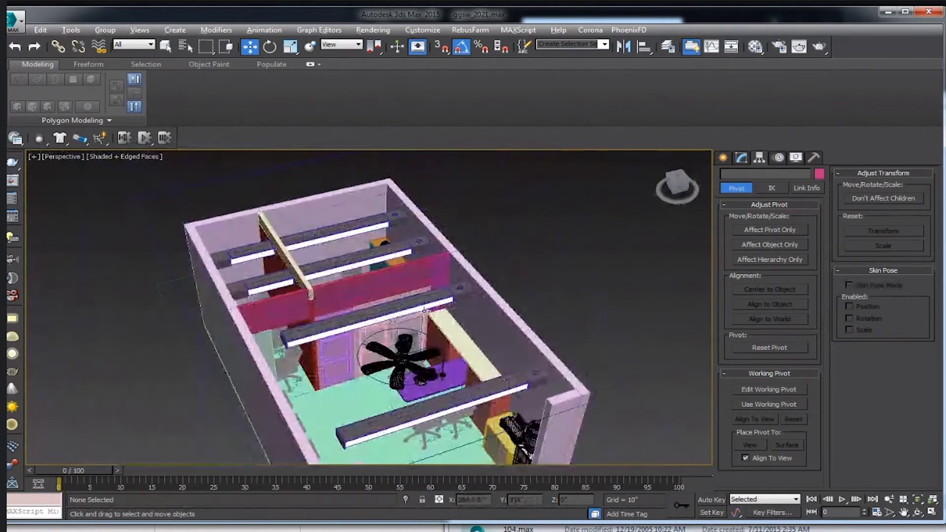
pyautogui.keyDown('alt'); pyautogui.moveTo(425, 309); pyautogui.dragTo(372, 310, button='middle'); pyautogui.keyUp('alt')
pyautogui.moveTo(442, 282)
pyautogui.keyDown('alt'); pyautogui.mouseDown(button='middle')
pyautogui.moveTo(407, 240)
pyautogui.moveTo(414, 252)
pyautogui.mouseUp(button='middle'); pyautogui.keyUp('alt')
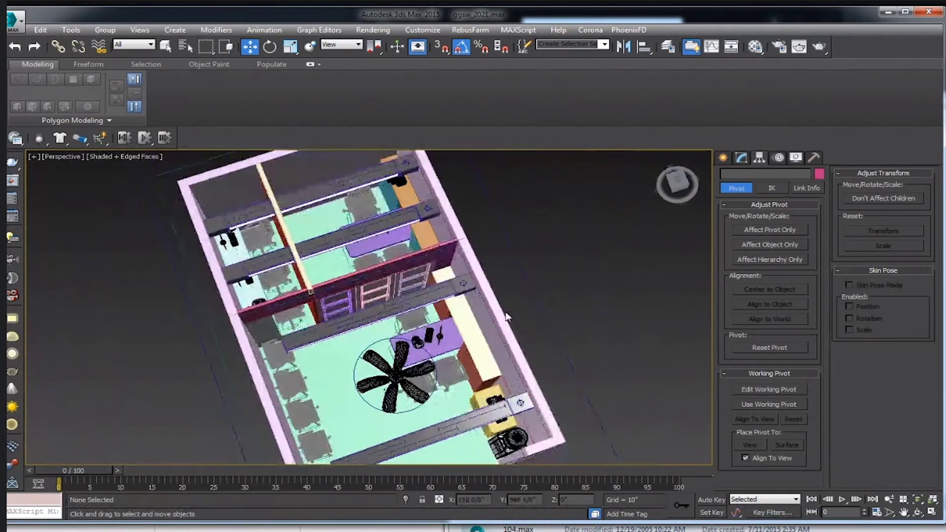
pyautogui.scroll(-3, 414, 253)
pyautogui.scroll(3, 430, 291)
pyautogui.moveTo(429, 291)
pyautogui.keyDown('alt'); pyautogui.mouseDown(button='middle')
pyautogui.moveTo(355, 338)
pyautogui.moveTo(443, 310)
pyautogui.moveTo(462, 347)
pyautogui.mouseUp(button='middle'); pyautogui.keyUp('alt')
pyautogui.scroll(3, 345, 344)
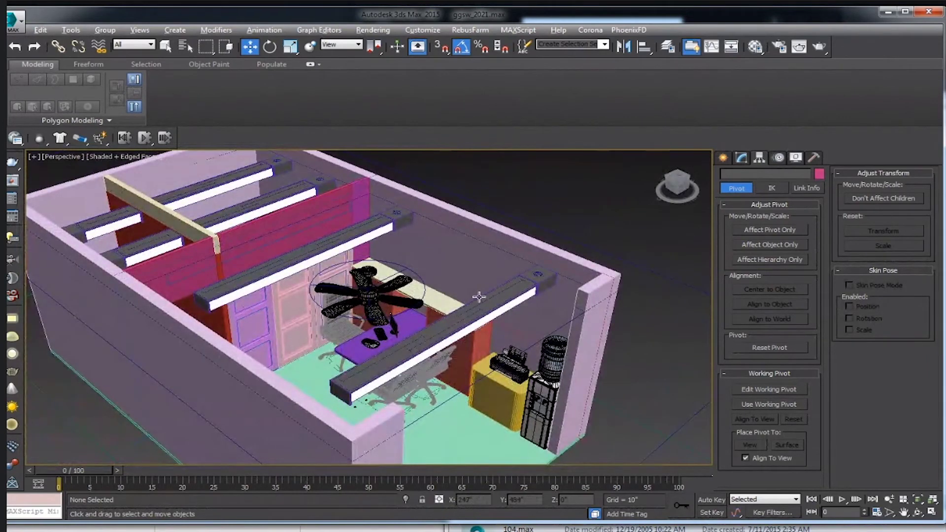
pyautogui.moveTo(479, 296)
pyautogui.keyDown('alt'); pyautogui.mouseDown(button='middle')
pyautogui.moveTo(439, 287)
pyautogui.moveTo(497, 361)
pyautogui.mouseUp(button='middle'); pyautogui.keyUp('alt')
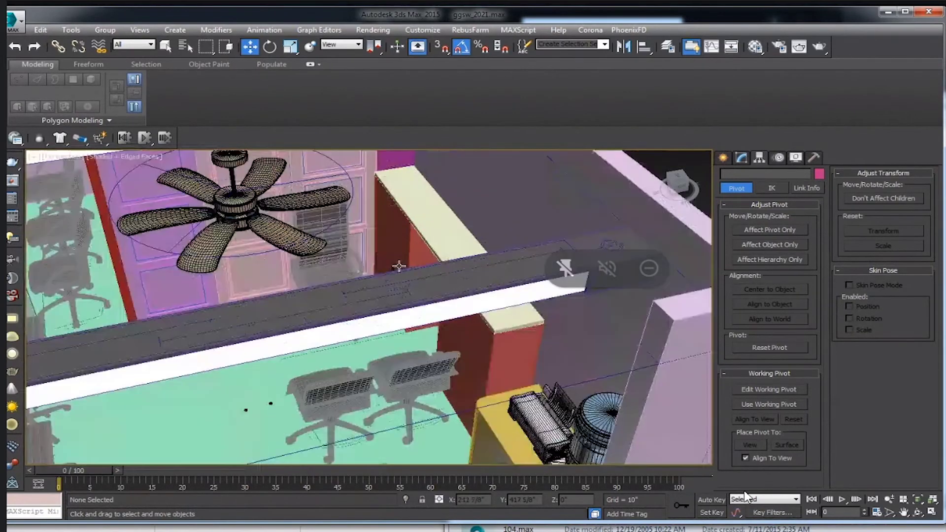
pyautogui.keyDown('alt'); pyautogui.moveTo(469, 265); pyautogui.dragTo(489, 281, button='middle'); pyautogui.keyUp('alt')
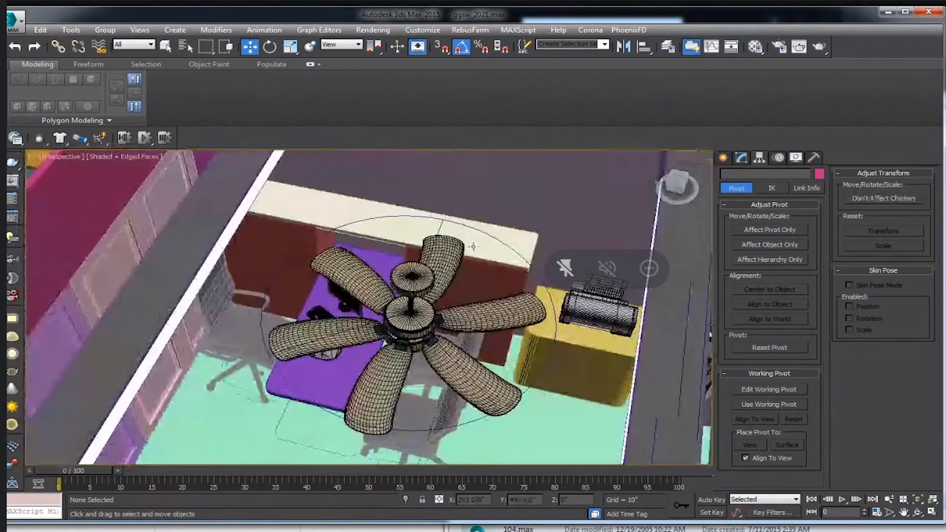
# Add an Edit Poly modifier to Box001.
pyautogui.click(741, 157)
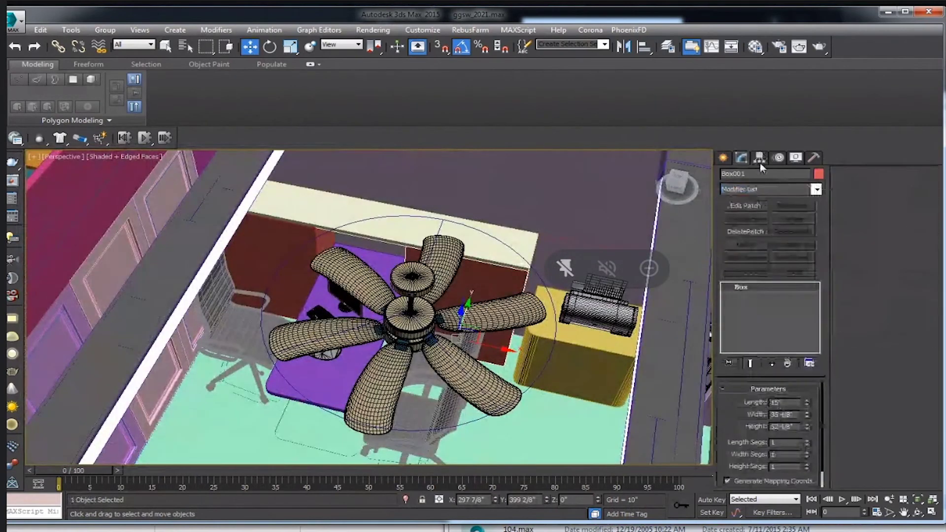
pyautogui.click(750, 190)
pyautogui.scroll(-3, 750, 191)
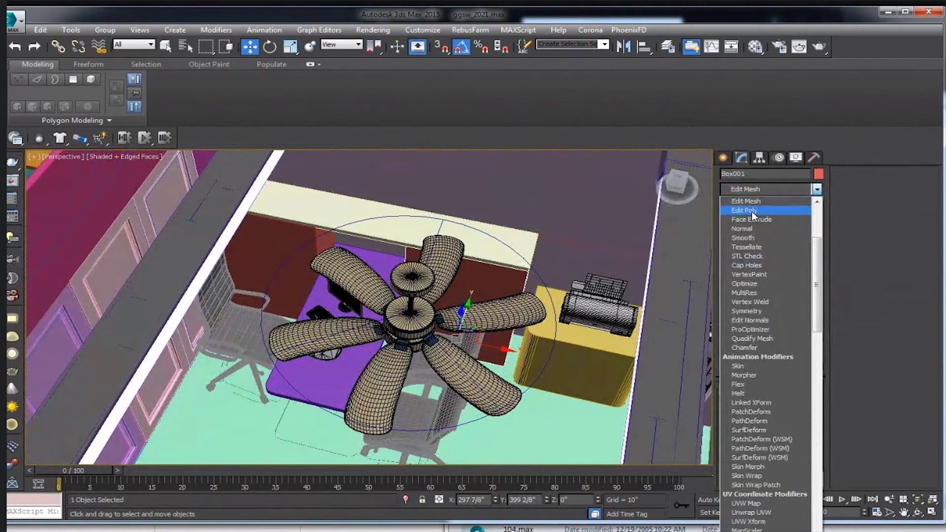
pyautogui.click(752, 211)
# Connect the selected edges to add a vertical edge across the dark red panel.
pyautogui.click(866, 185)
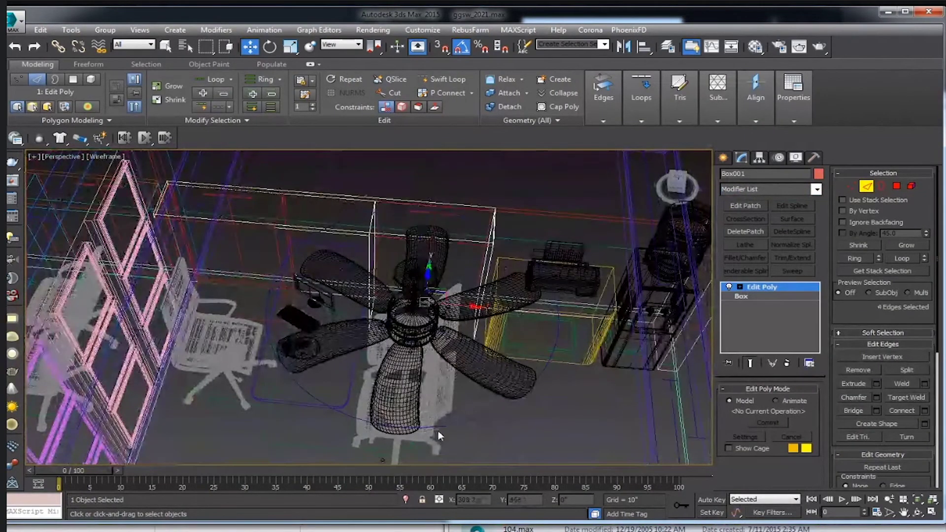
pyautogui.press('F3')
pyautogui.hotkey('ctrl', 'shift', 'e')
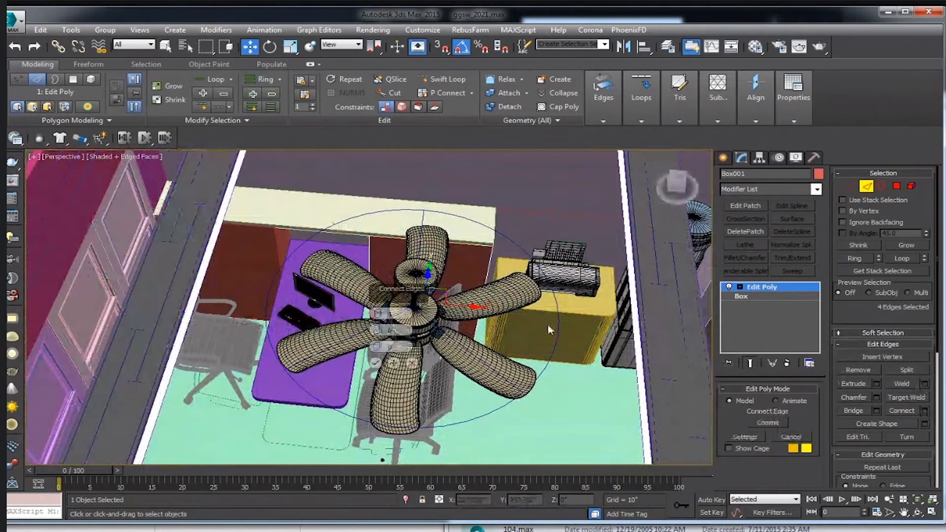
pyautogui.click(376, 363)
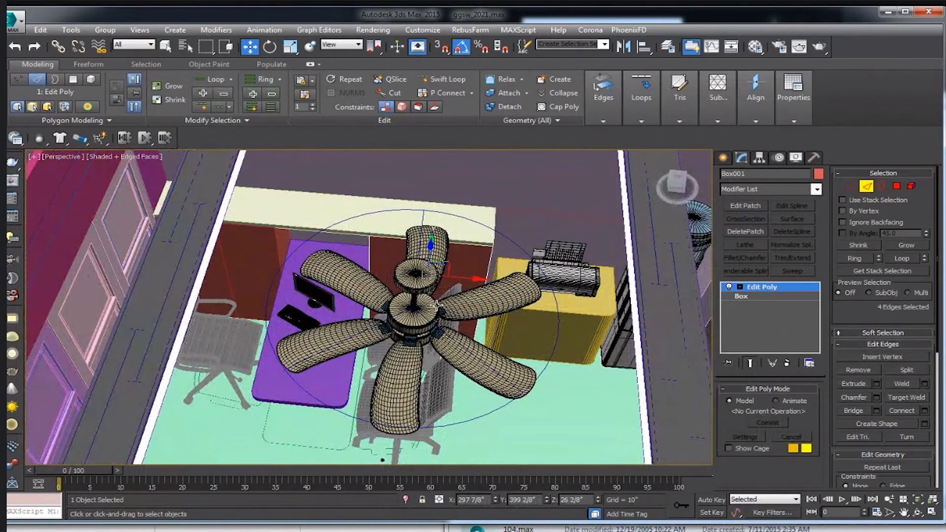
# Chamfer the new edge into a 3/8" wide strip.
pyautogui.press('z')
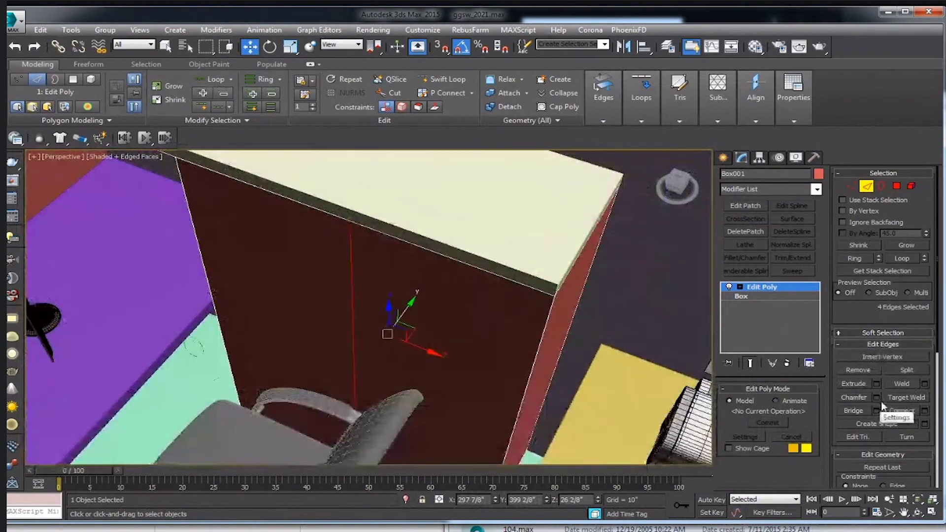
pyautogui.click(878, 399)
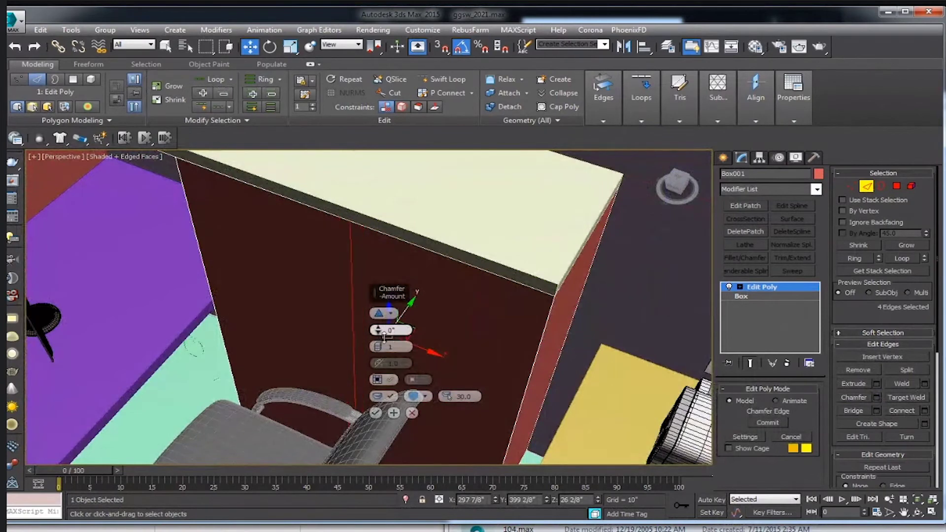
pyautogui.moveTo(384, 337); pyautogui.dragTo(384, 333)
pyautogui.click(376, 413)
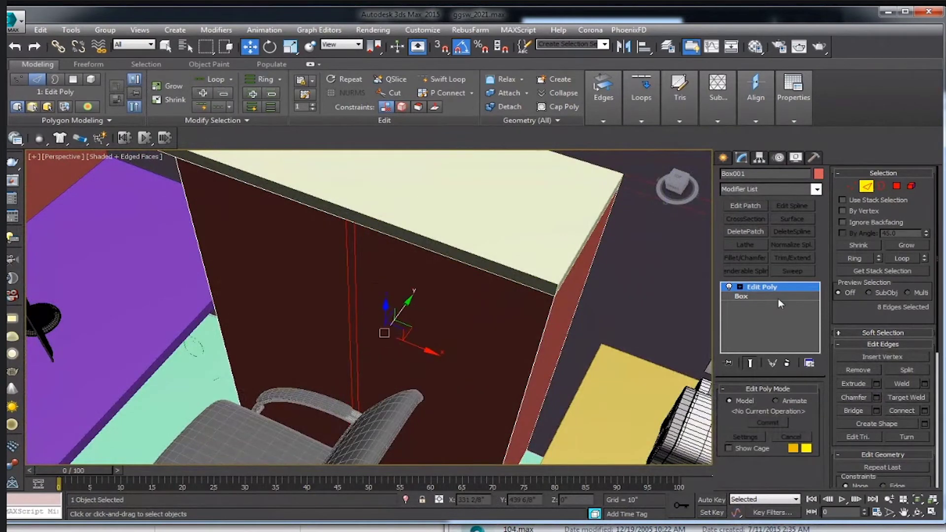
# Extrude the thin strip polygon into a groove, then exit sub-object mode.
pyautogui.click(897, 186)
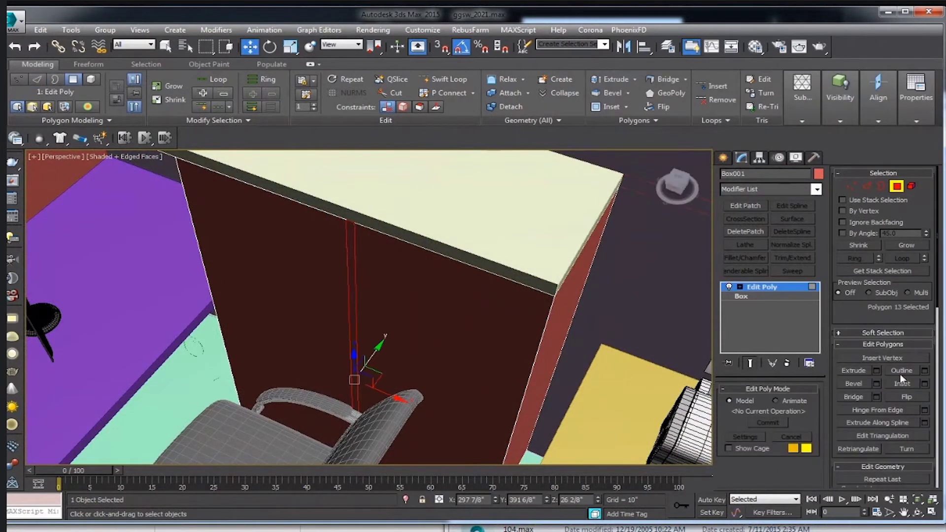
pyautogui.click(874, 370)
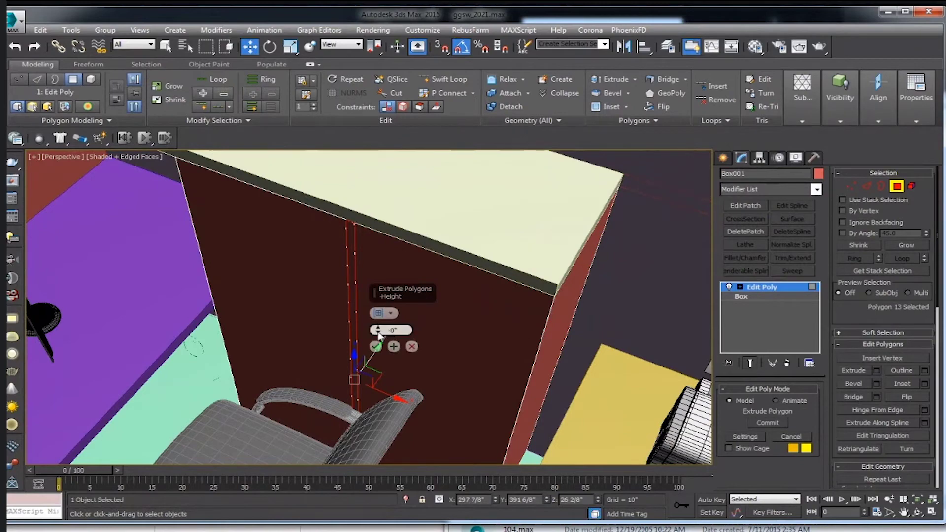
pyautogui.moveTo(378, 335); pyautogui.dragTo(378, 330)
pyautogui.click(375, 346)
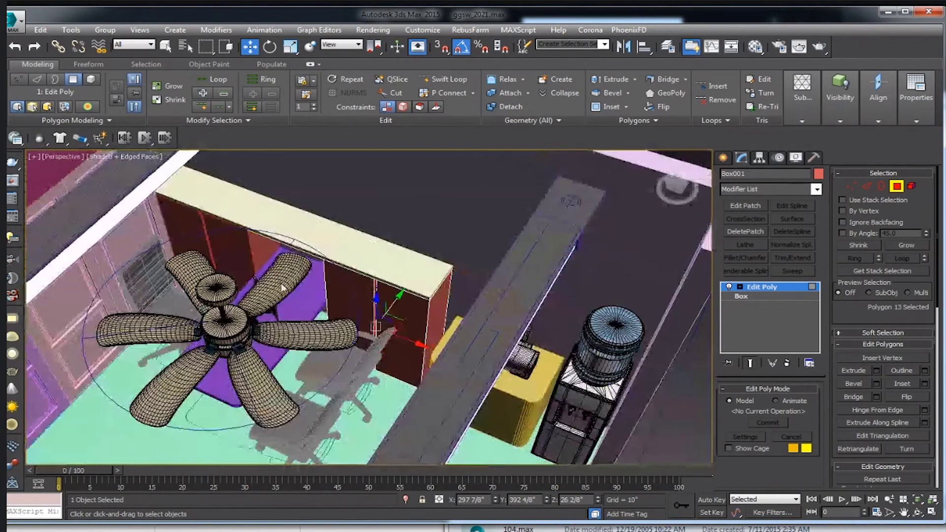
pyautogui.keyDown('alt'); pyautogui.moveTo(388, 303); pyautogui.dragTo(253, 232, button='middle'); pyautogui.keyUp('alt')
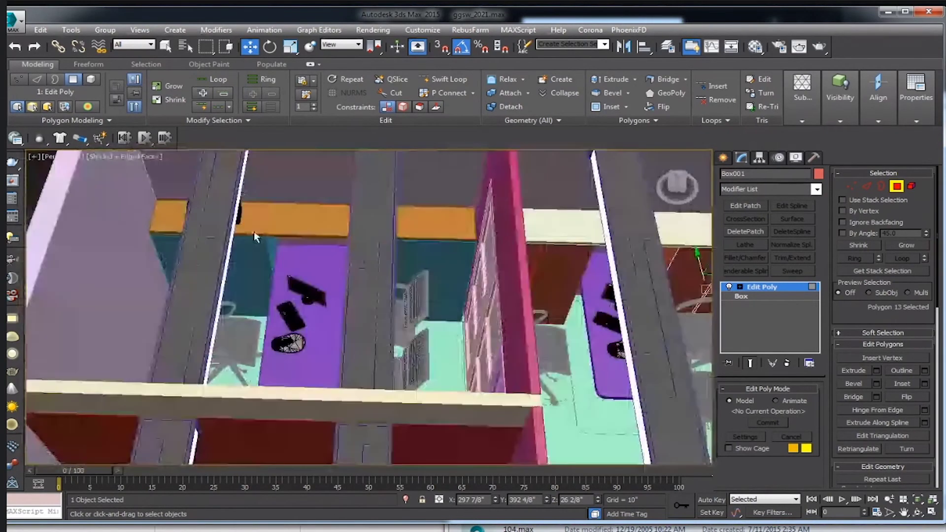
pyautogui.click(897, 186)
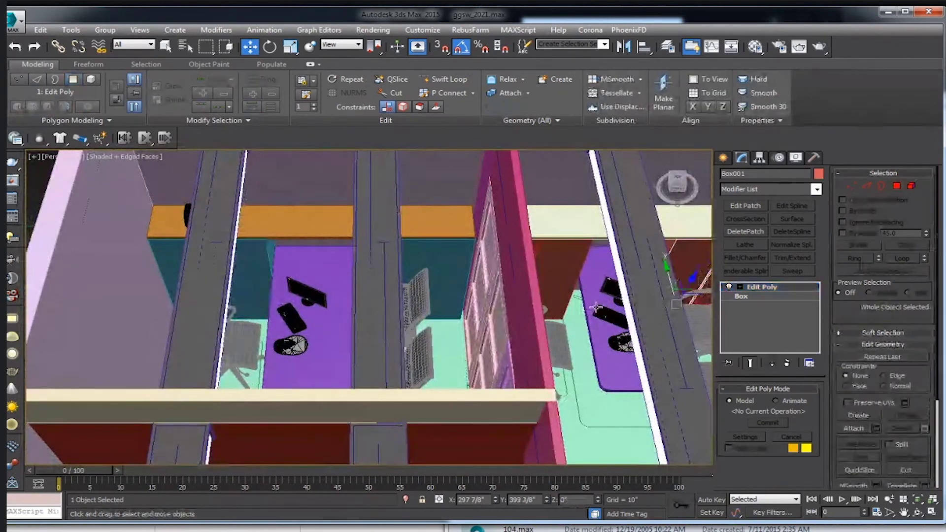
pyautogui.keyDown('alt'); pyautogui.moveTo(570, 274); pyautogui.dragTo(476, 272, button='middle'); pyautogui.keyUp('alt')
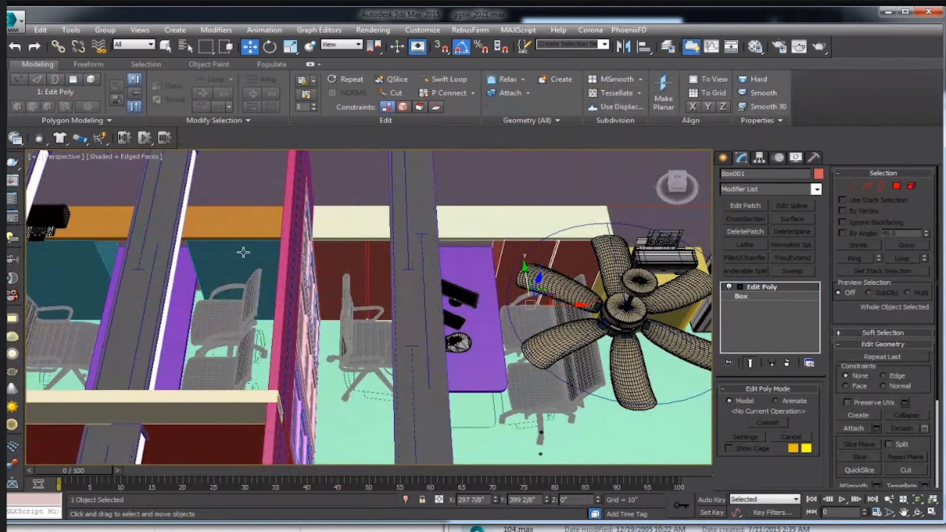
pyautogui.scroll(2, 342, 271)
pyautogui.scroll(3, 338, 268)
pyautogui.scroll(2, 338, 278)
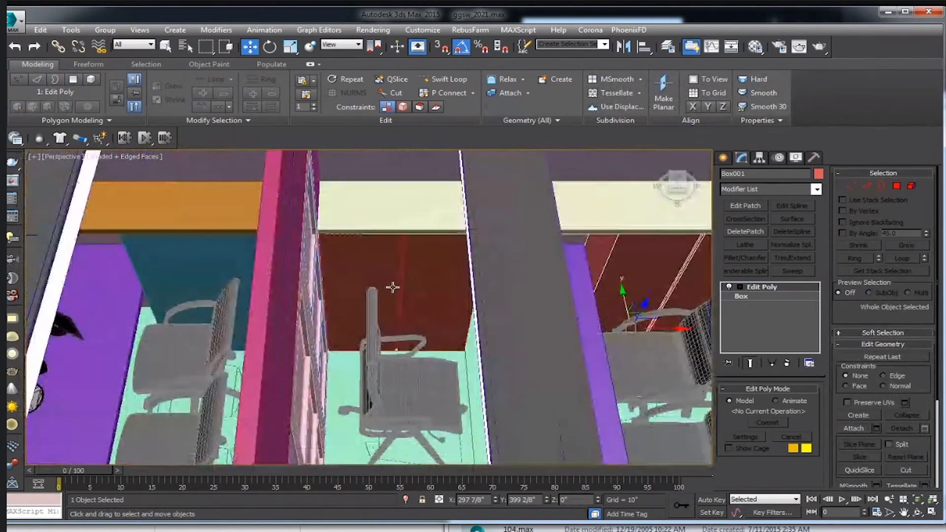
# Copy Box002's Edit Poly modifier and paste it onto Box003.
pyautogui.keyDown('alt'); pyautogui.moveTo(393, 287); pyautogui.dragTo(307, 281, button='middle'); pyautogui.keyUp('alt')
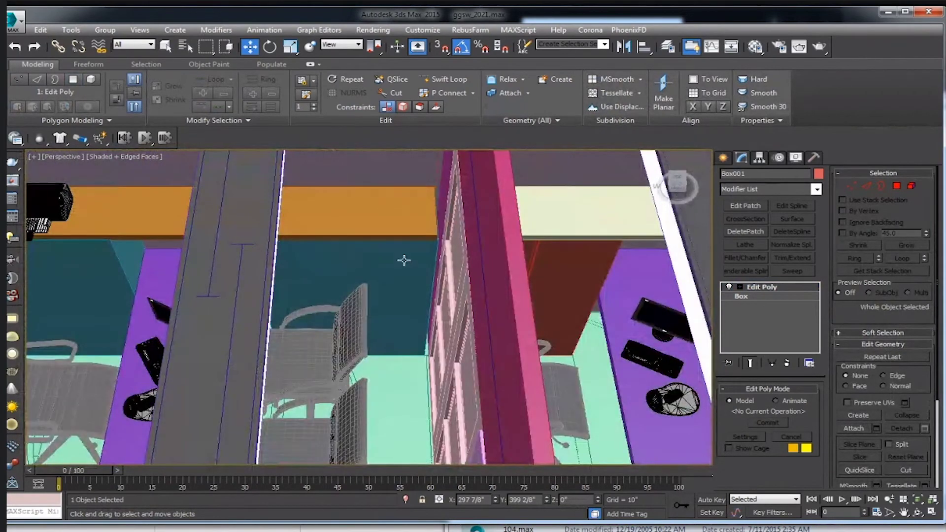
pyautogui.click(585, 264)
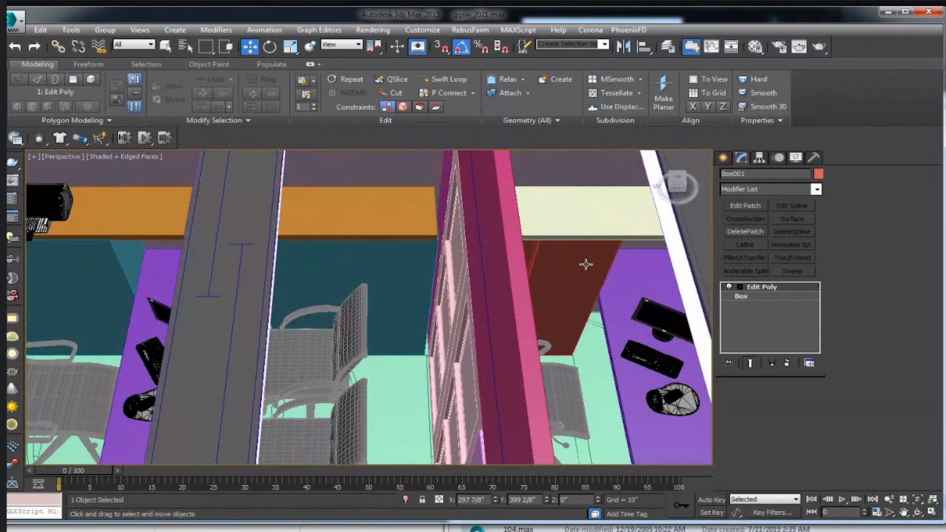
pyautogui.rightClick(781, 291)
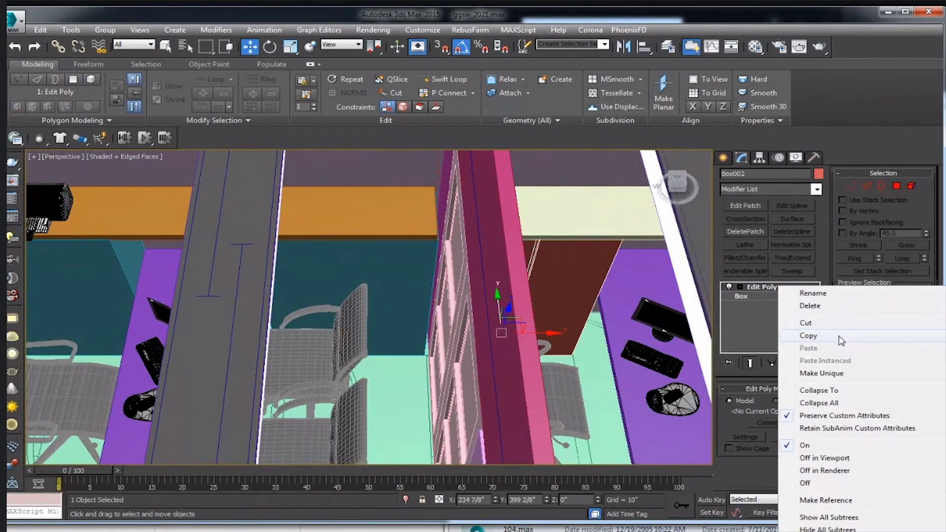
pyautogui.click(808, 336)
pyautogui.click(407, 262)
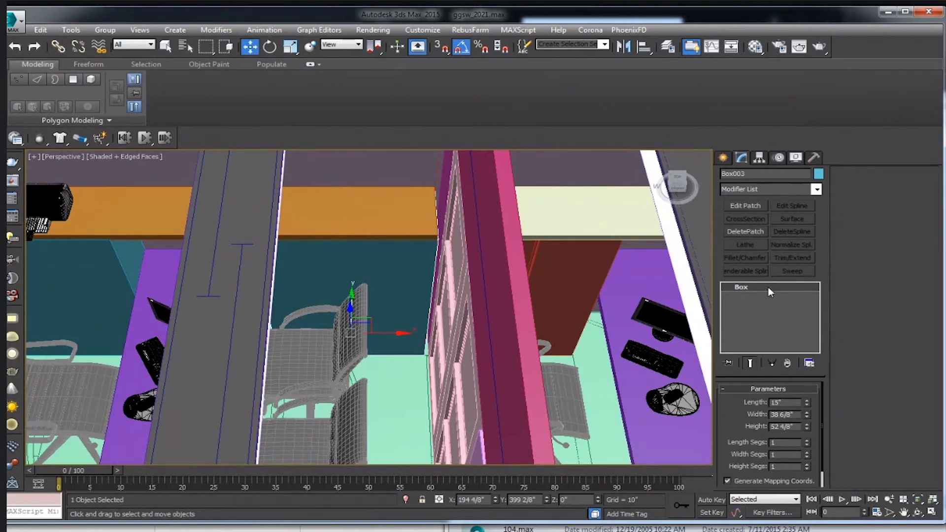
pyautogui.rightClick(795, 291)
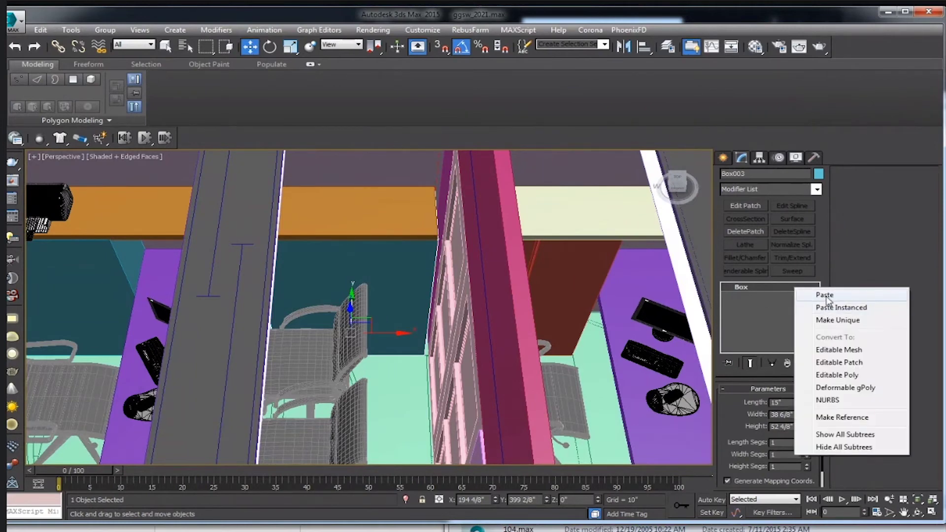
pyautogui.click(798, 293)
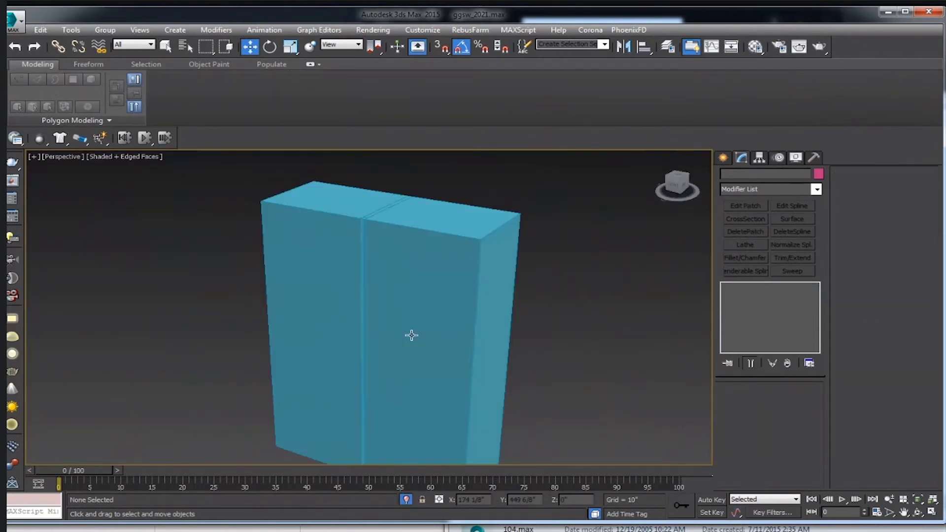
# Orbit around Box003 with edged faces shown to inspect the result.
pyautogui.scroll(-4, 413, 331)
pyautogui.keyDown('alt'); pyautogui.moveTo(413, 329); pyautogui.dragTo(320, 271, button='middle'); pyautogui.keyUp('alt')
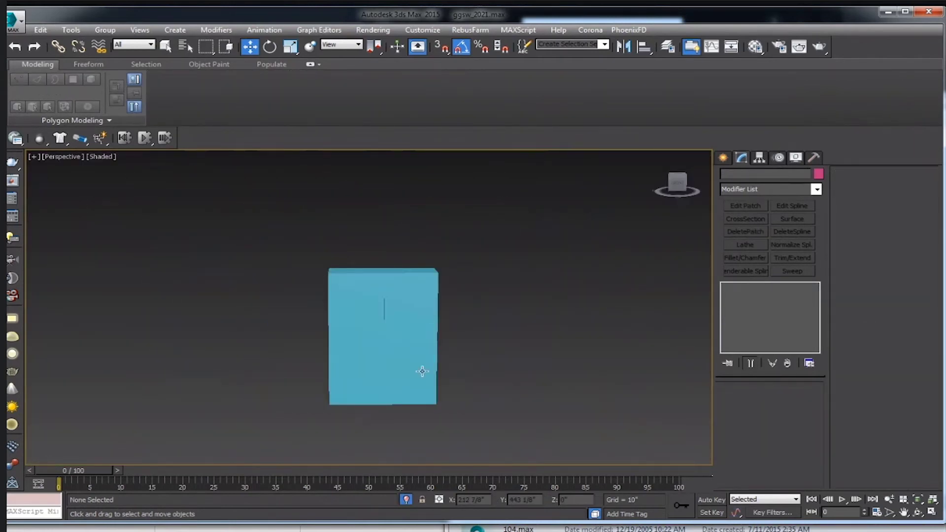
pyautogui.press('F4')
pyautogui.moveTo(425, 371)
pyautogui.keyDown('alt'); pyautogui.mouseDown(button='middle')
pyautogui.moveTo(435, 322)
pyautogui.moveTo(395, 324)
pyautogui.mouseUp(button='middle'); pyautogui.keyUp('alt')
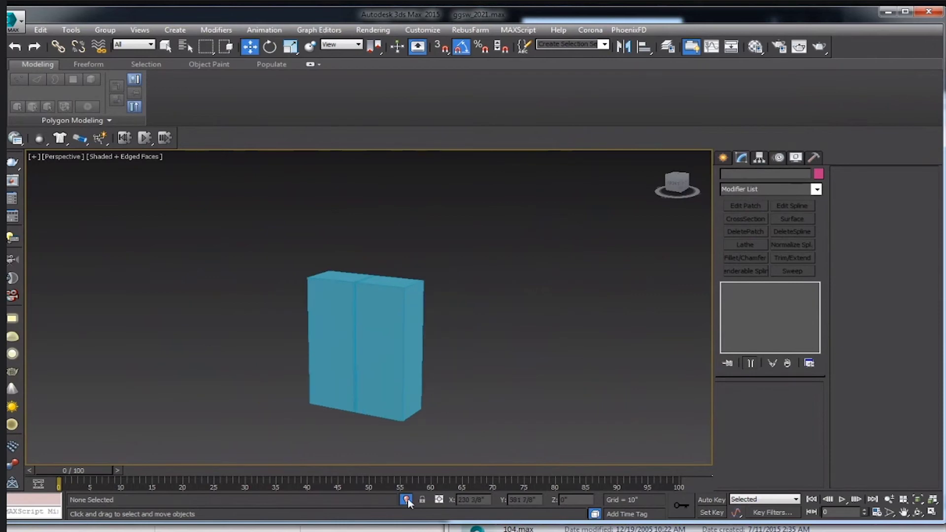
# Return to the whole office view and isolate the red wall panel Box015.
pyautogui.click(406, 499)
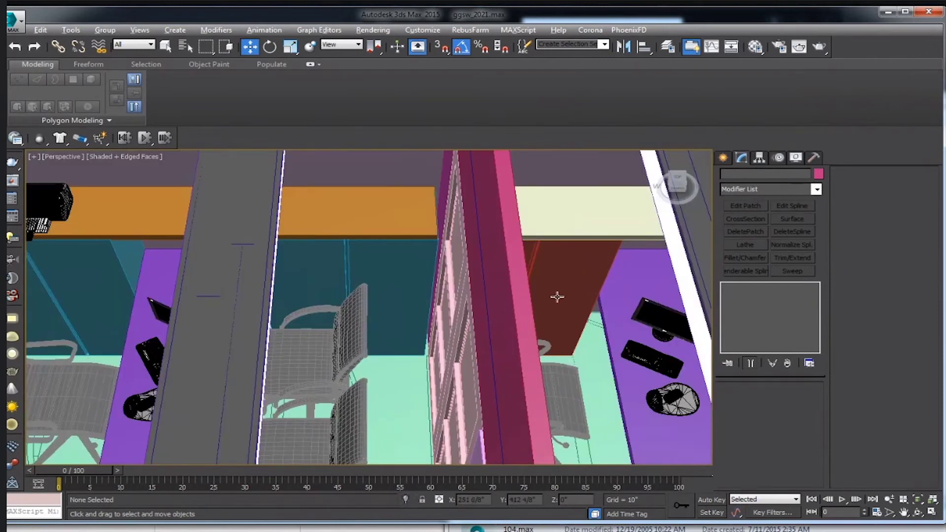
pyautogui.scroll(3, 554, 297)
pyautogui.scroll(-2, 314, 297)
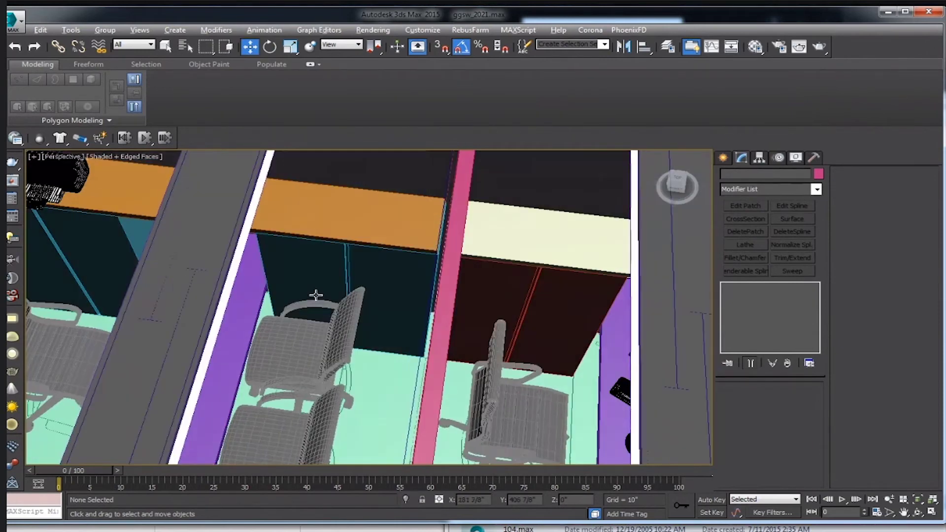
pyautogui.scroll(-2, 315, 296)
pyautogui.scroll(-2, 355, 268)
pyautogui.scroll(-2, 359, 292)
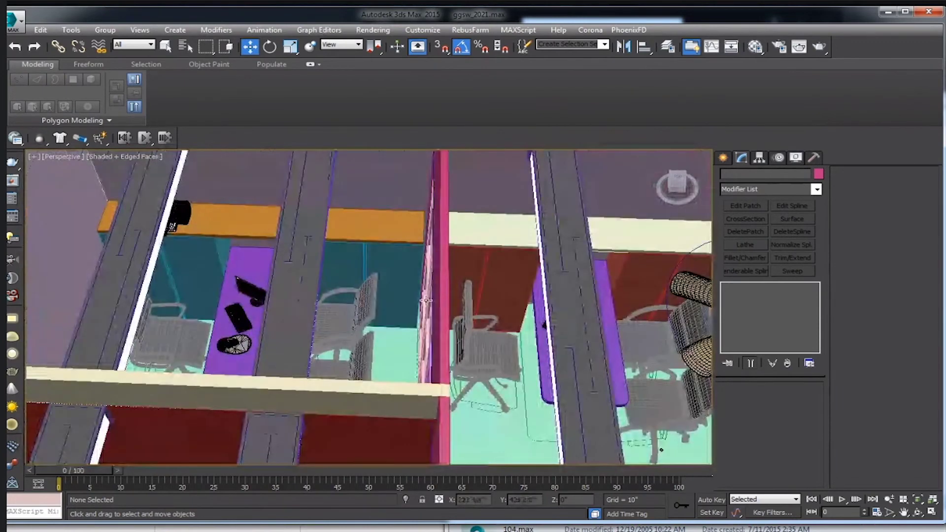
pyautogui.scroll(-5, 345, 270)
pyautogui.keyDown('alt'); pyautogui.moveTo(345, 269); pyautogui.dragTo(492, 317, button='middle'); pyautogui.keyUp('alt')
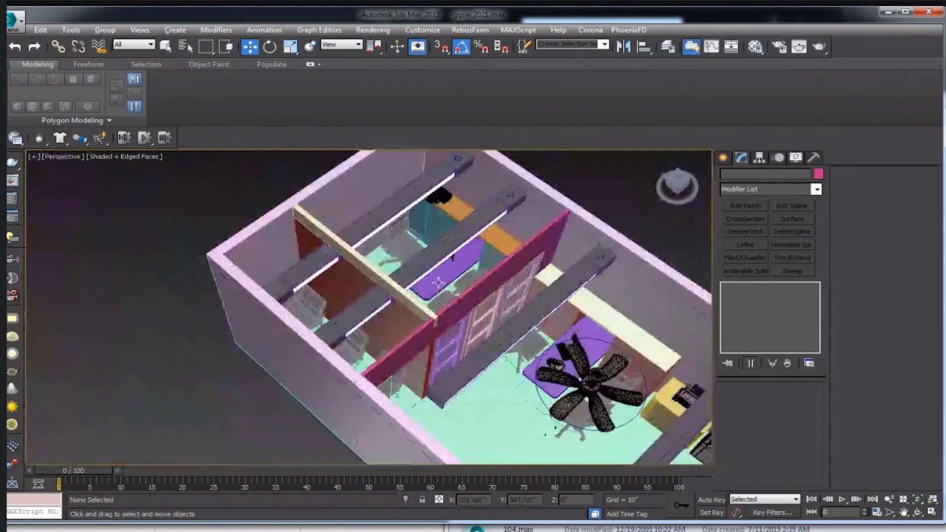
pyautogui.click(398, 320)
pyautogui.hotkey('alt', 'q')
# Add an Edit Poly modifier to the wall panel Box015.
pyautogui.moveTo(368, 308)
pyautogui.keyDown('alt'); pyautogui.mouseDown(button='middle')
pyautogui.moveTo(426, 300)
pyautogui.moveTo(351, 234)
pyautogui.mouseUp(button='middle'); pyautogui.keyUp('alt')
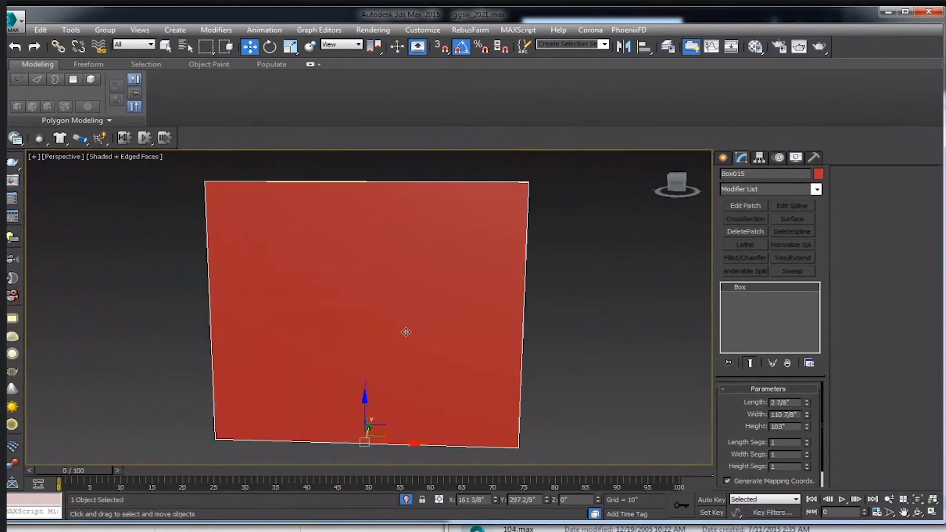
pyautogui.keyDown('alt'); pyautogui.moveTo(406, 330); pyautogui.dragTo(393, 294, button='middle'); pyautogui.keyUp('alt')
pyautogui.click(764, 188)
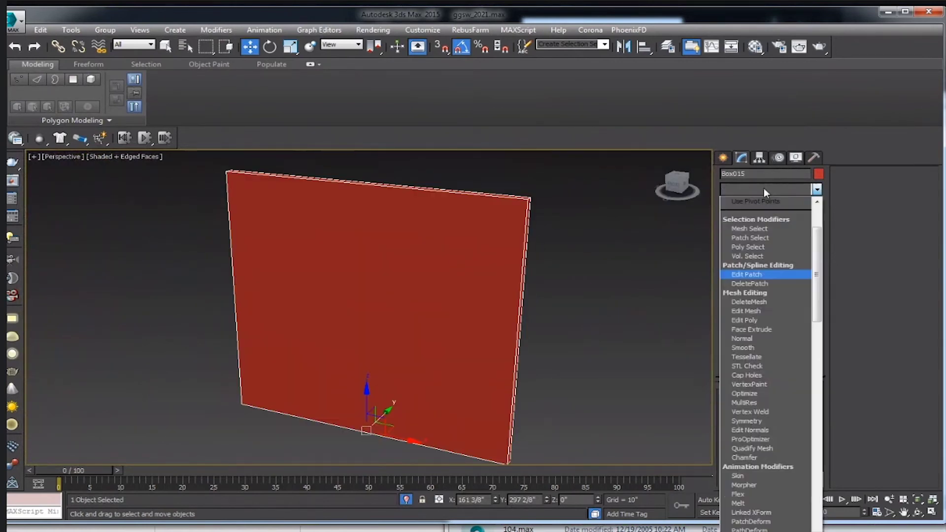
pyautogui.scroll(-3, 764, 191)
pyautogui.click(764, 212)
# Select the panel's large front and back polygons.
pyautogui.click(897, 185)
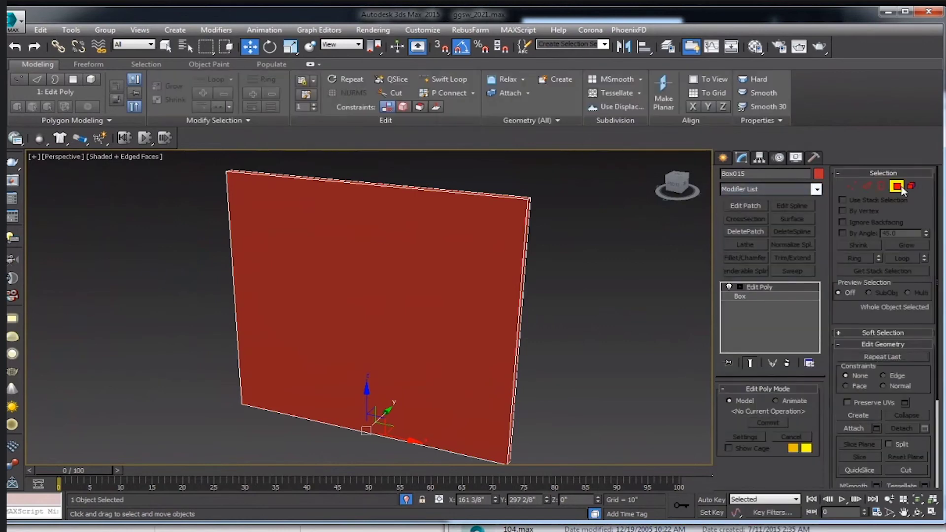
pyautogui.click(350, 342)
pyautogui.moveTo(350, 342)
pyautogui.keyDown('alt'); pyautogui.mouseDown(button='middle')
pyautogui.moveTo(561, 345)
pyautogui.moveTo(418, 299)
pyautogui.mouseUp(button='middle'); pyautogui.keyUp('alt')
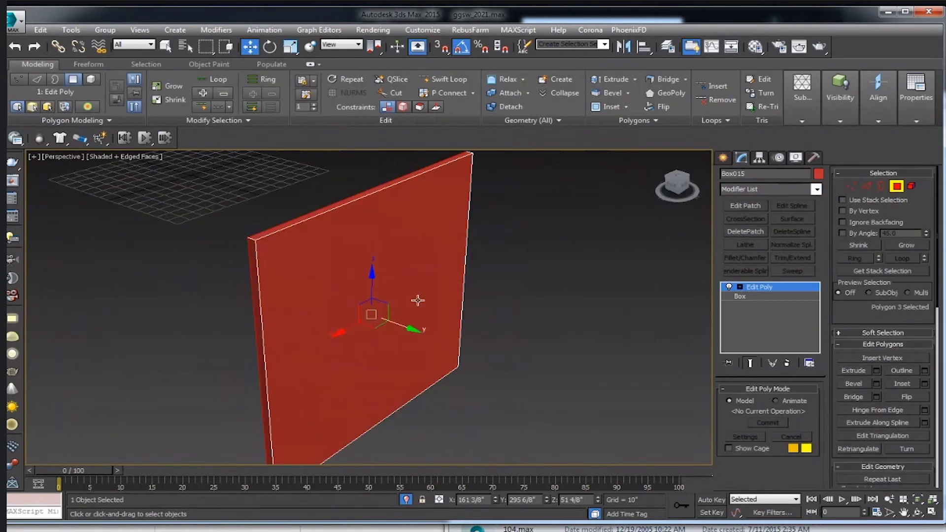
pyautogui.keyDown('ctrl'); pyautogui.click(461, 306); pyautogui.keyUp('ctrl')
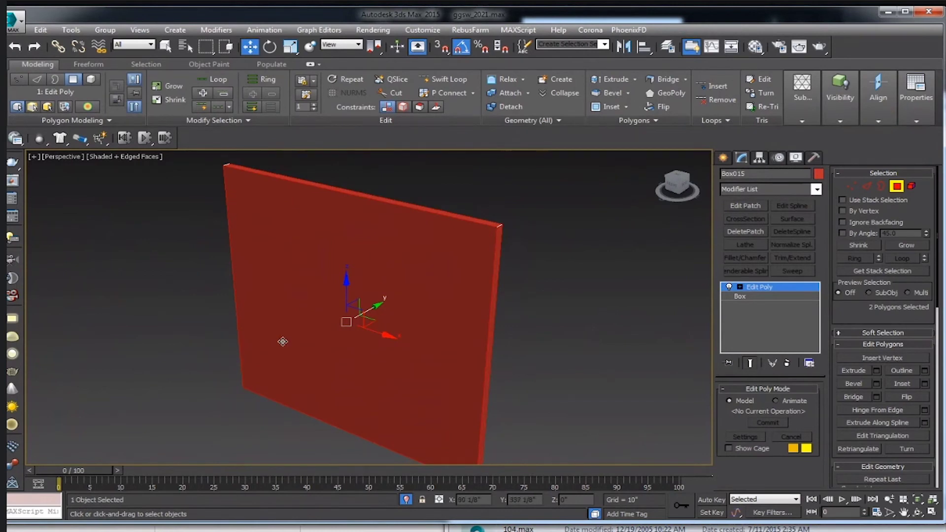
pyautogui.keyDown('alt'); pyautogui.moveTo(285, 332); pyautogui.dragTo(353, 197, button='middle'); pyautogui.keyUp('alt')
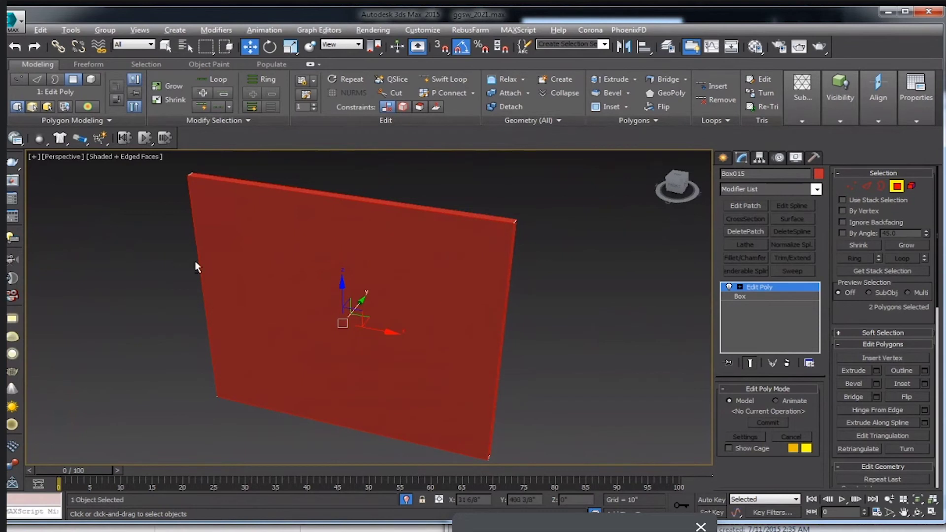
pyautogui.keyDown('alt'); pyautogui.moveTo(197, 266); pyautogui.dragTo(551, 280, button='middle'); pyautogui.keyUp('alt')
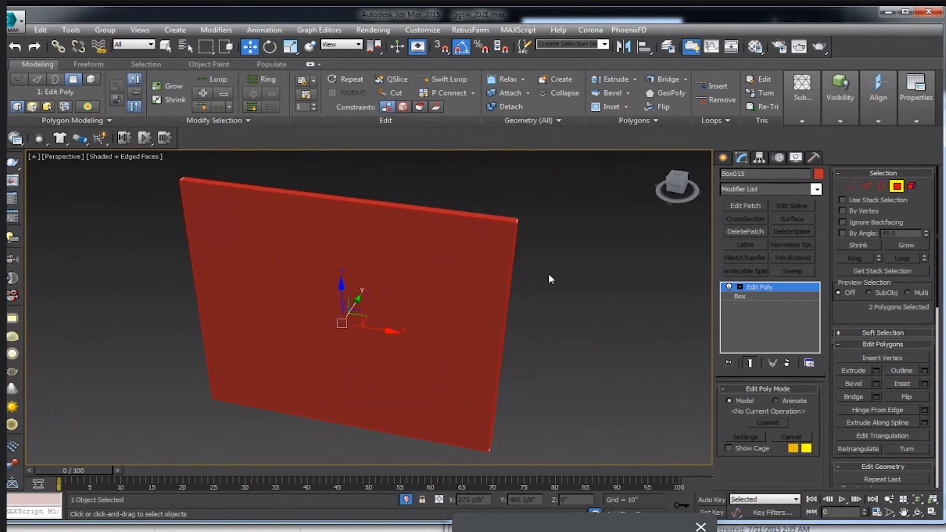
# Inset the selected faces by 4" and delete the inner faces.
pyautogui.click(925, 384)
pyautogui.moveTo(376, 328); pyautogui.dragTo(376, 306)
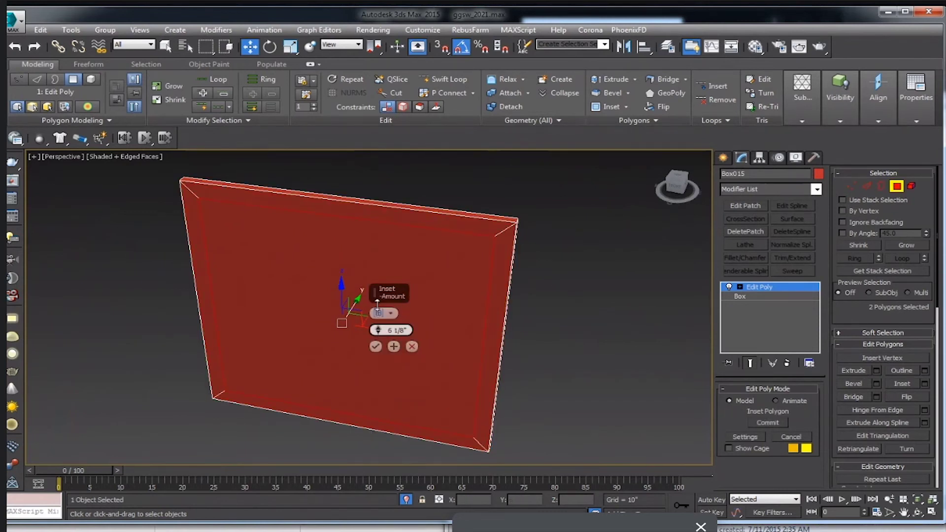
pyautogui.write('4')
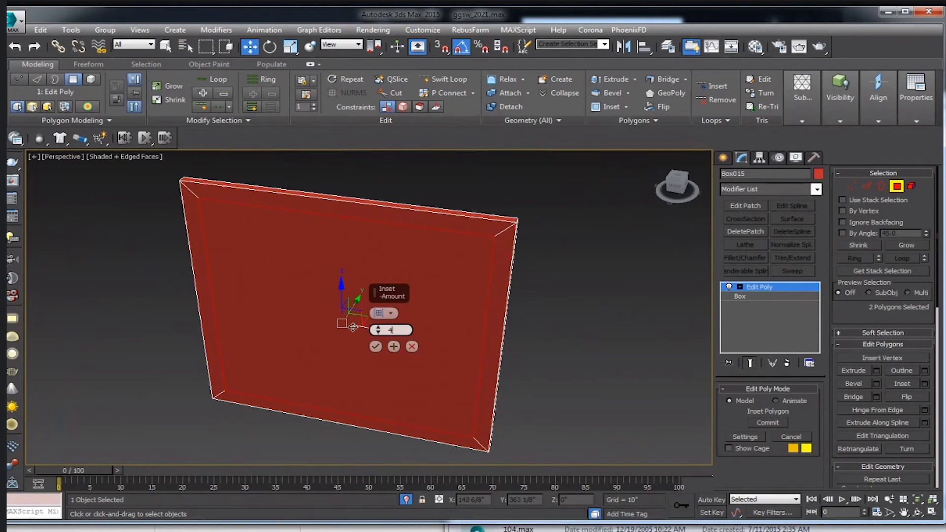
pyautogui.keyDown('alt'); pyautogui.moveTo(374, 345); pyautogui.dragTo(376, 348, button='middle'); pyautogui.keyUp('alt')
pyautogui.click(375, 348)
pyautogui.keyDown('alt'); pyautogui.moveTo(465, 342); pyautogui.dragTo(546, 338, button='middle'); pyautogui.keyUp('alt')
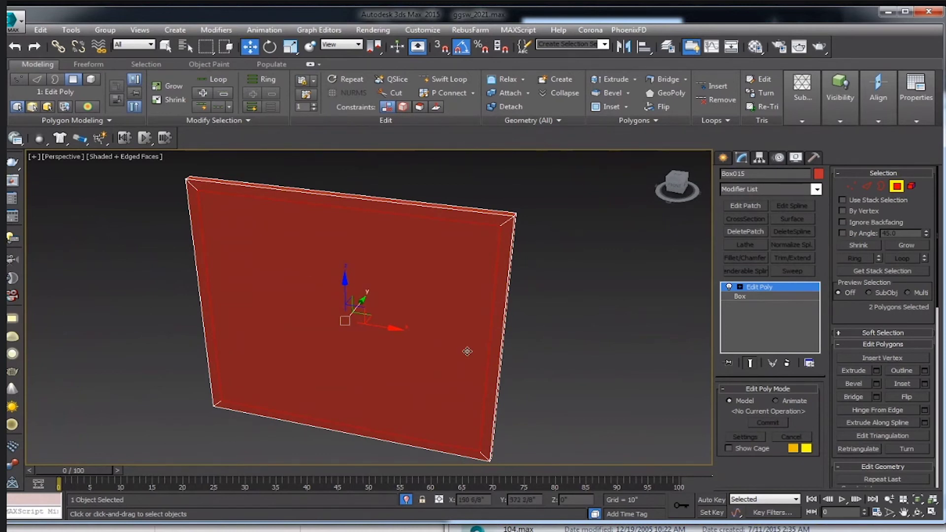
pyautogui.moveTo(436, 341)
pyautogui.keyDown('alt'); pyautogui.mouseDown(button='middle')
pyautogui.moveTo(373, 318)
pyautogui.moveTo(513, 274)
pyautogui.mouseUp(button='middle'); pyautogui.keyUp('alt')
pyautogui.scroll(3, 514, 296)
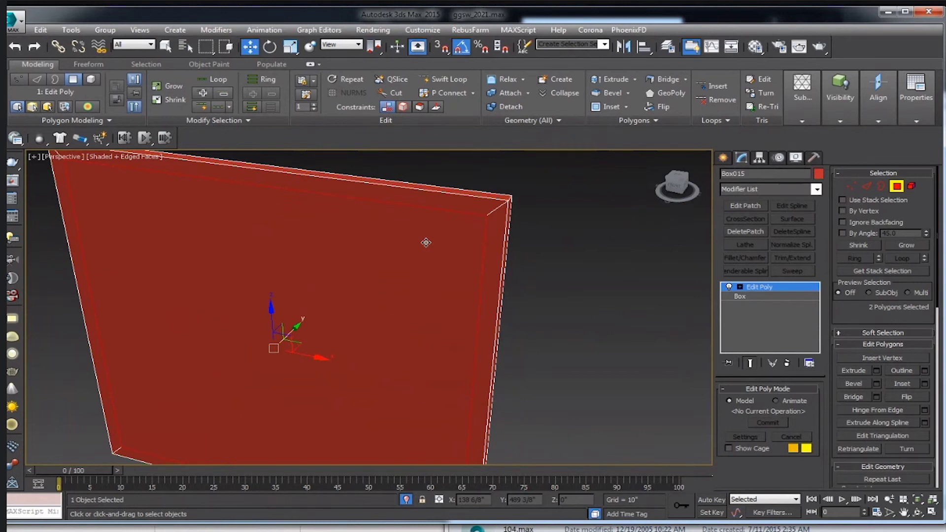
pyautogui.press('Delete')
# Select the open borders on both sides, then exit sub-object mode.
pyautogui.click(867, 187)
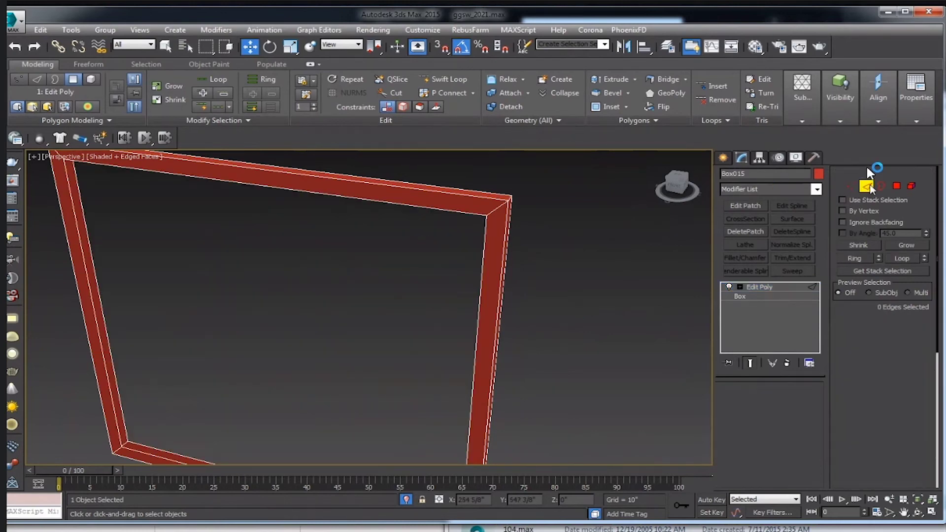
pyautogui.click(465, 212)
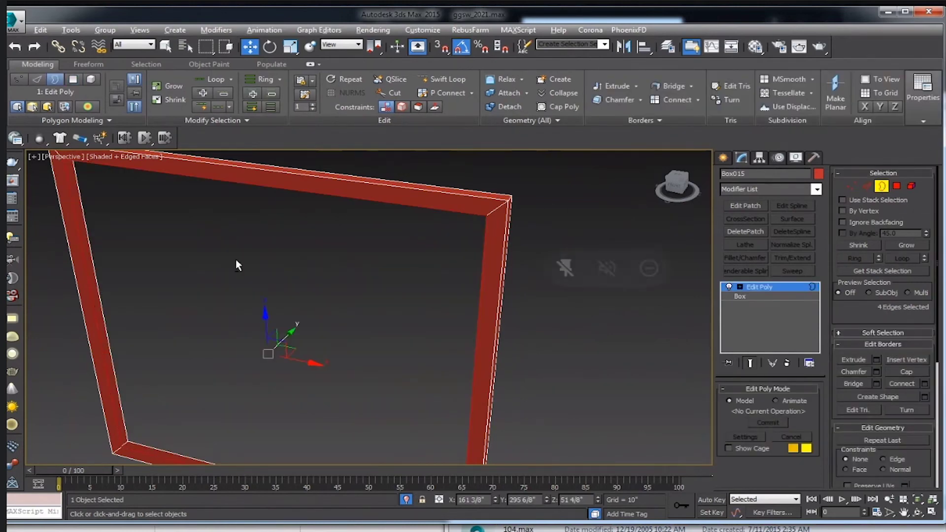
pyautogui.keyDown('ctrl'); pyautogui.click(144, 450); pyautogui.keyUp('ctrl')
pyautogui.scroll(3, 271, 386)
pyautogui.scroll(3, 267, 385)
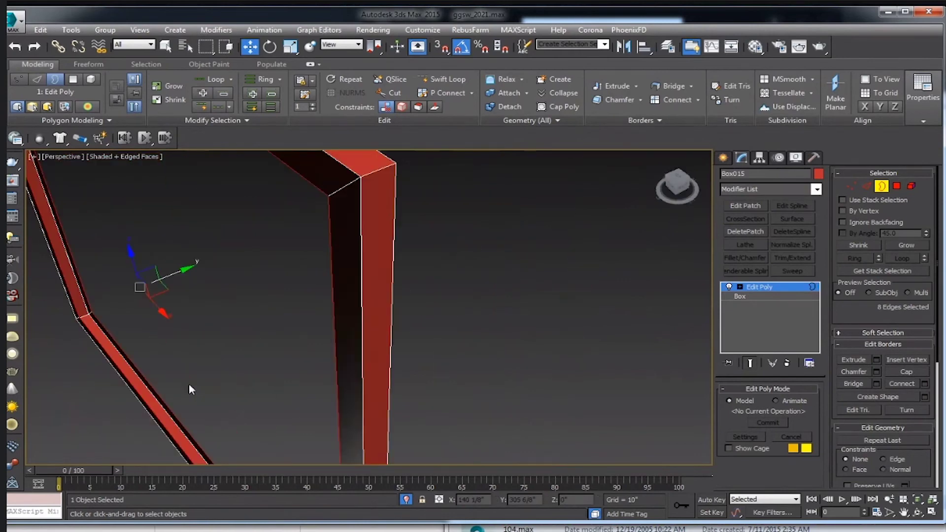
pyautogui.moveTo(188, 384); pyautogui.dragTo(340, 357, button='middle')
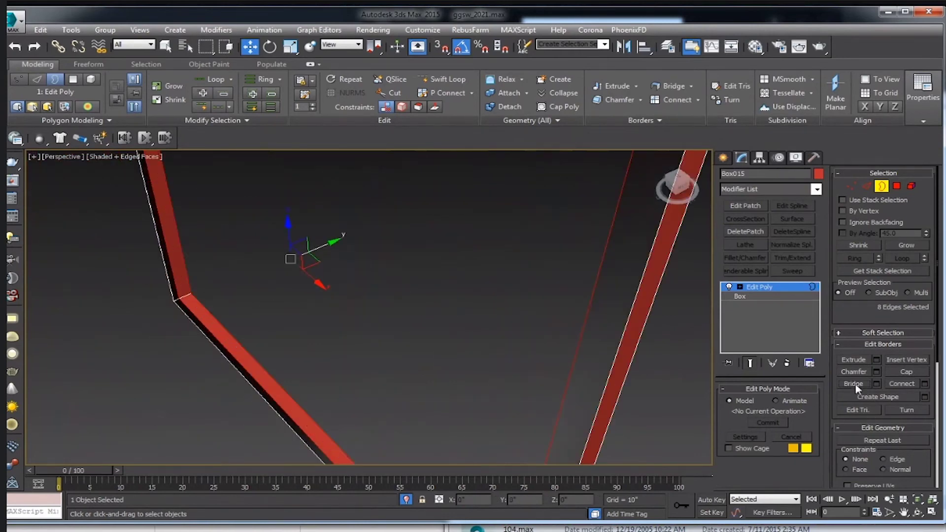
pyautogui.click(883, 188)
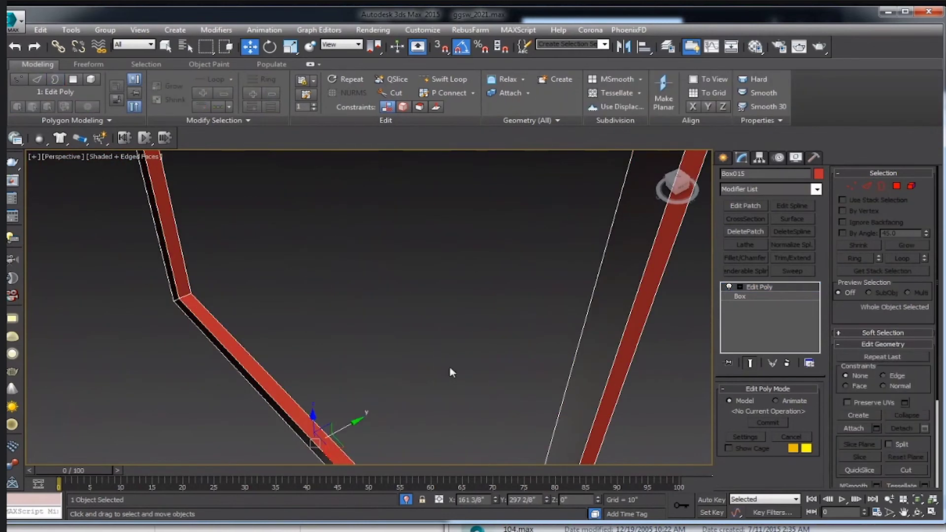
pyautogui.click(291, 302)
pyautogui.scroll(-5, 292, 302)
pyautogui.scroll(3, 291, 303)
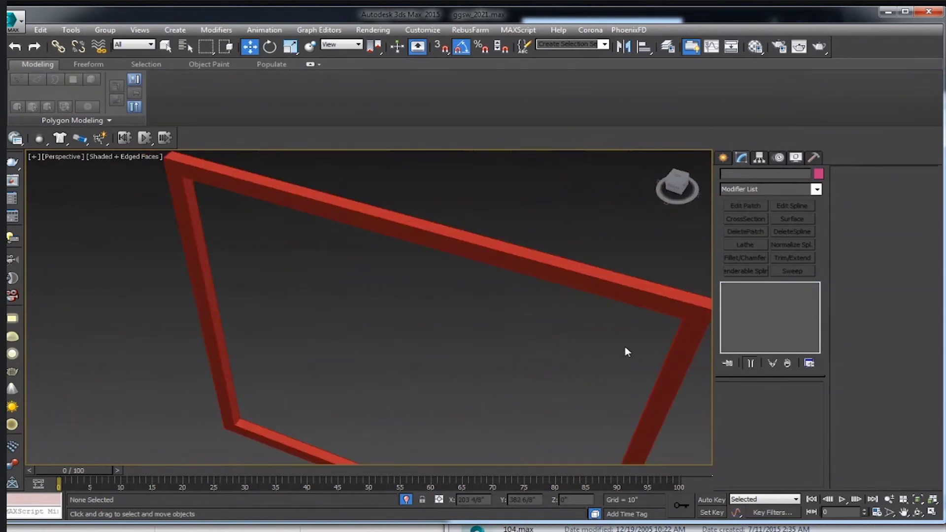
# Draw a thin box vertex-snapped along the frame's bottom edge.
pyautogui.click(723, 157)
pyautogui.click(745, 230)
pyautogui.press('s')
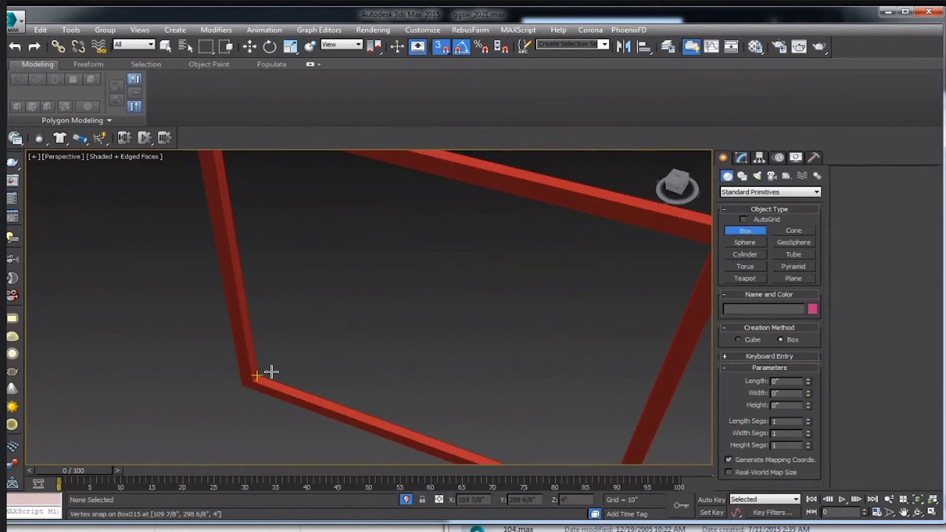
pyautogui.moveTo(260, 376); pyautogui.dragTo(578, 324, button='middle')
pyautogui.moveTo(260, 334); pyautogui.dragTo(572, 436)
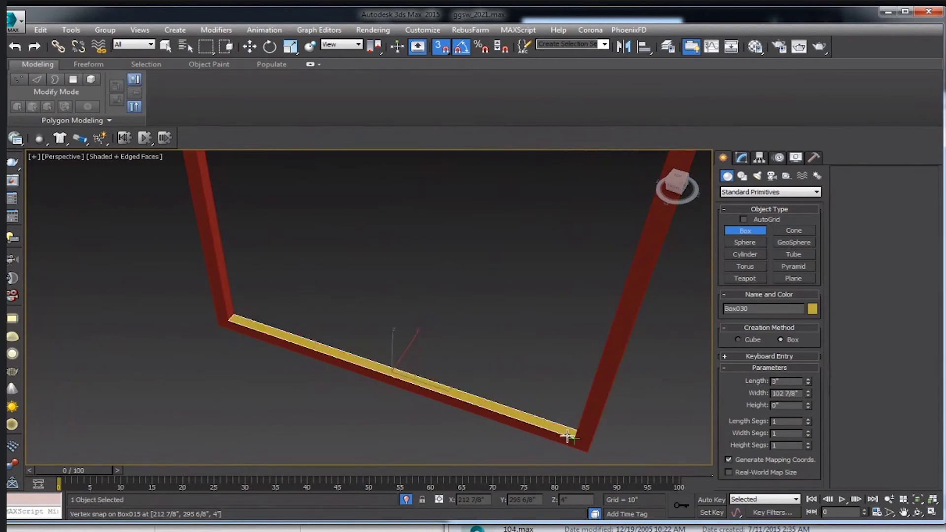
pyautogui.click(547, 345)
pyautogui.scroll(-4, 540, 333)
pyautogui.click(566, 360)
pyautogui.press('s')
pyautogui.keyDown('alt'); pyautogui.moveTo(566, 360); pyautogui.dragTo(514, 366, button='middle'); pyautogui.keyUp('alt')
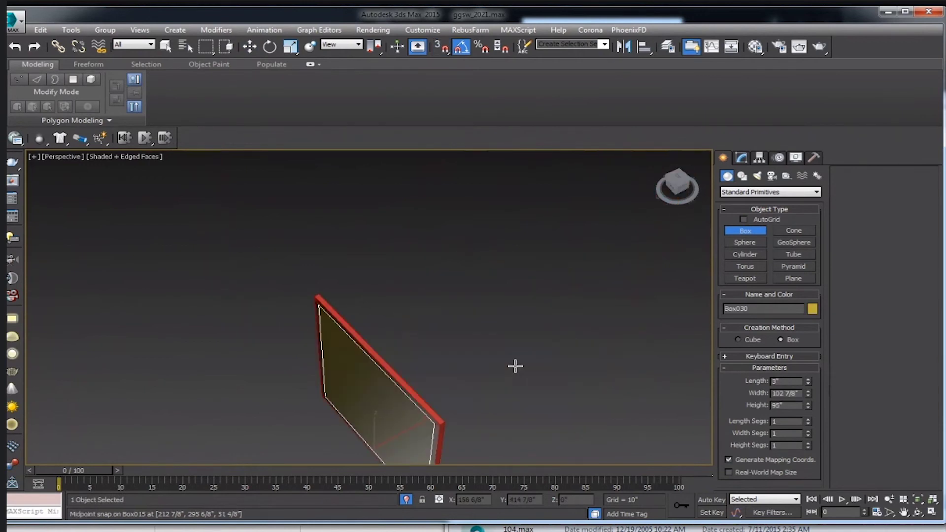
# Scale and move the yellow box Box030 to fill the frame opening.
pyautogui.press('r')
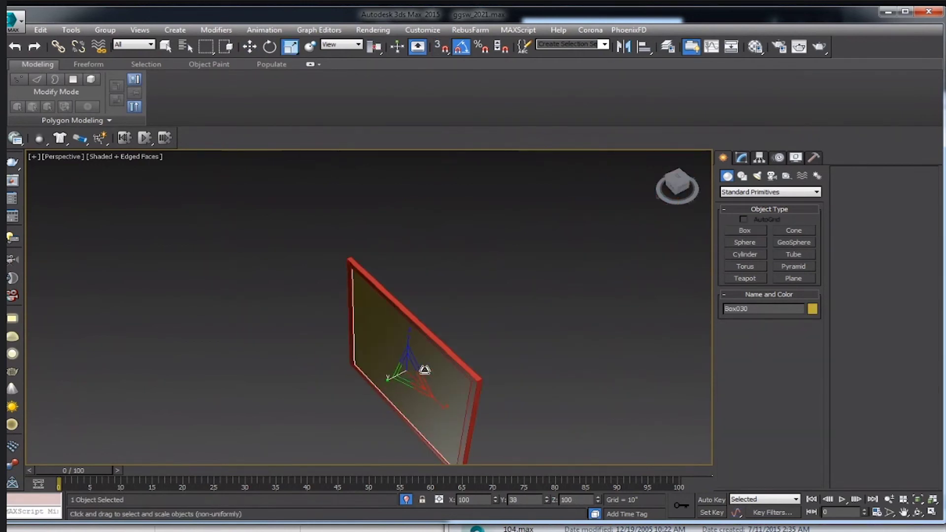
pyautogui.scroll(3, 404, 383)
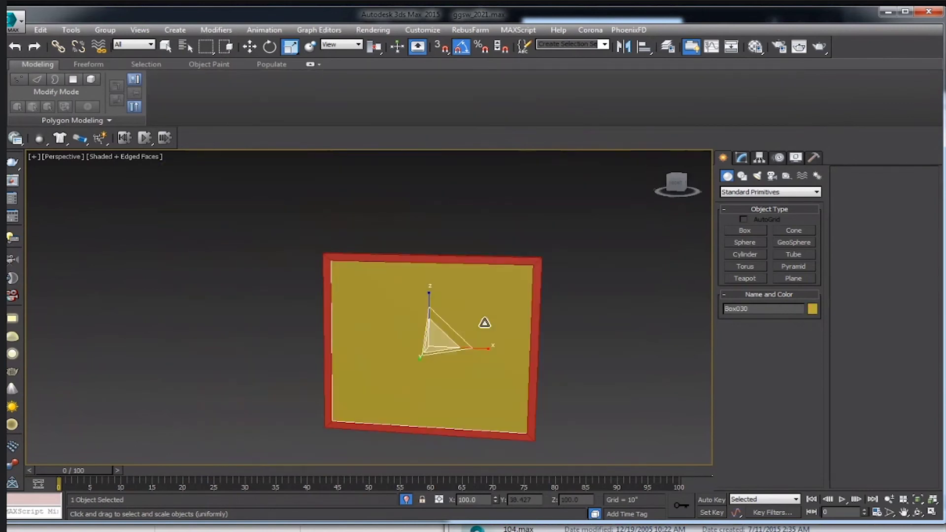
pyautogui.click(250, 47)
pyautogui.click(518, 202)
pyautogui.click(397, 312)
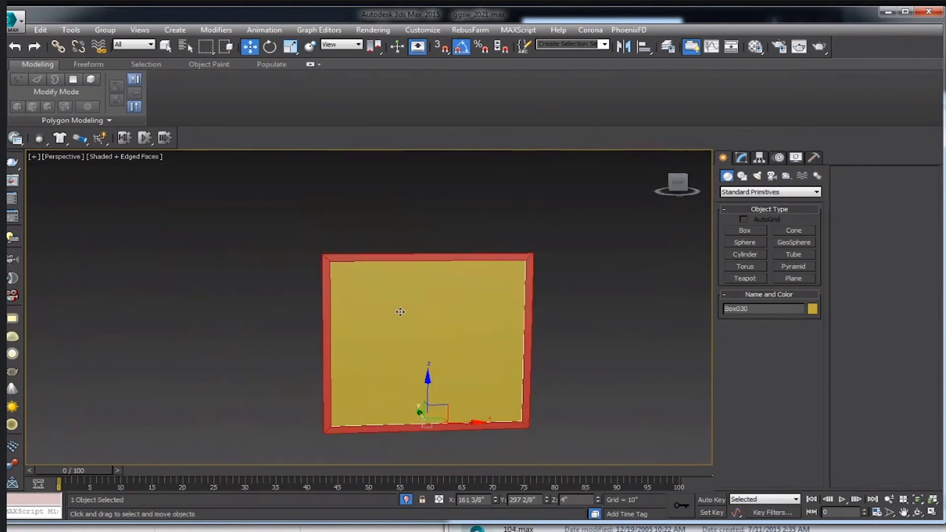
pyautogui.scroll(2, 375, 311)
pyautogui.moveTo(641, 357); pyautogui.dragTo(593, 332, button='middle')
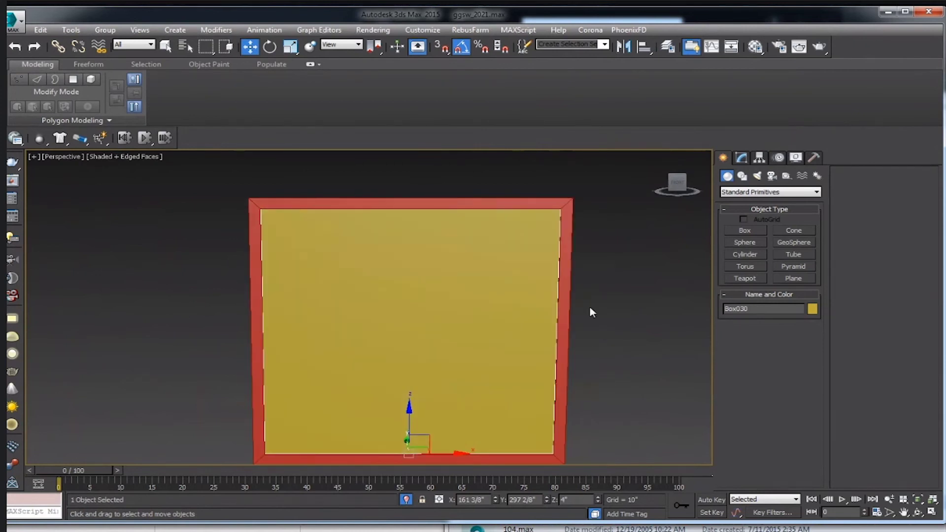
pyautogui.click(672, 311)
pyautogui.click(742, 158)
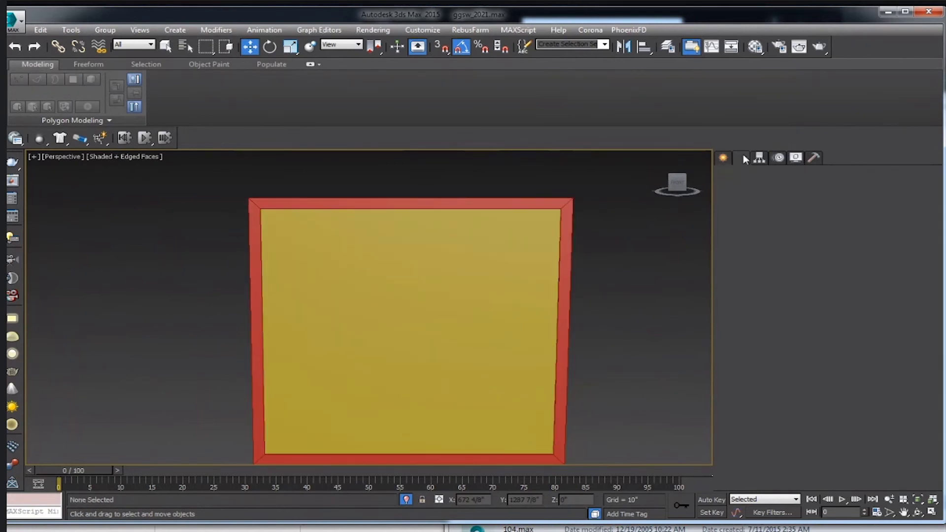
# Add an Edit Poly modifier to the yellow panel Box030.
pyautogui.click(421, 300)
pyautogui.click(817, 189)
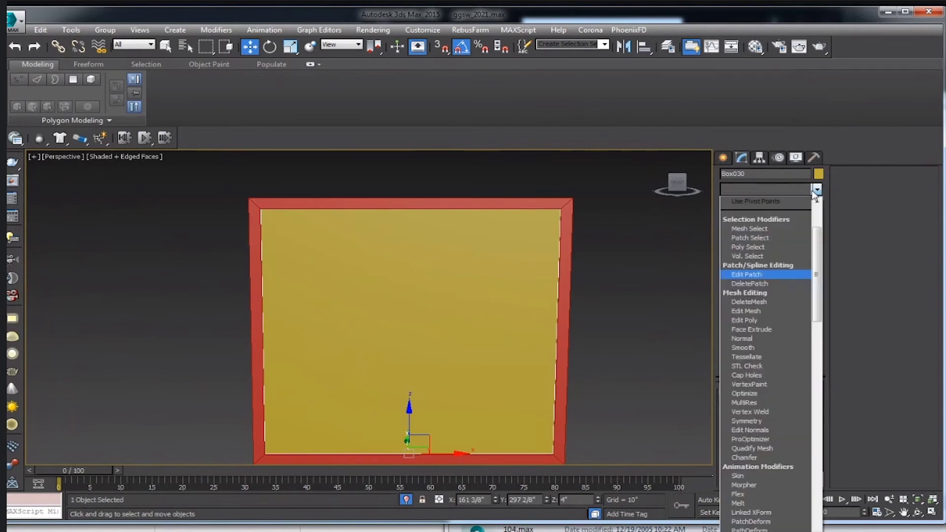
pyautogui.scroll(-5, 759, 247)
pyautogui.click(750, 211)
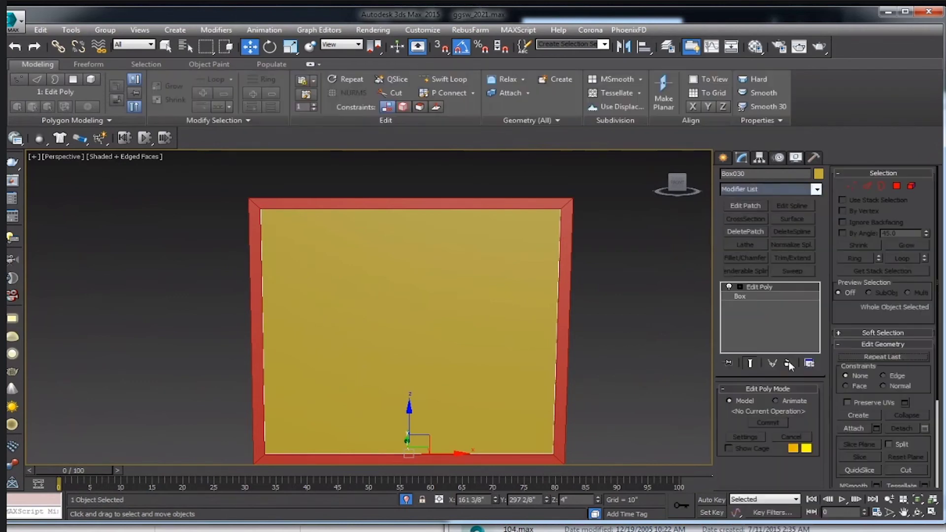
# Select the panel's inner left and right side edges at Edge level.
pyautogui.click(867, 187)
pyautogui.moveTo(543, 237); pyautogui.dragTo(688, 304)
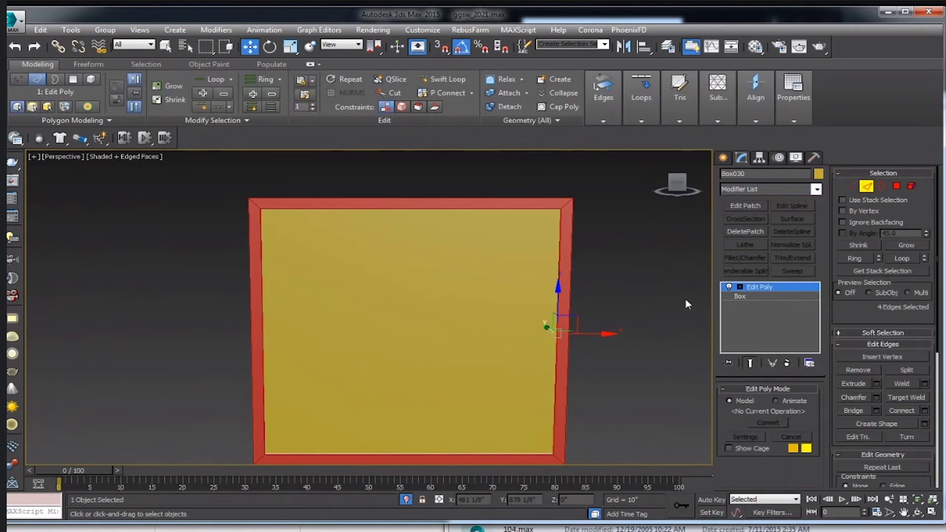
pyautogui.keyDown('alt'); pyautogui.moveTo(534, 349); pyautogui.dragTo(504, 320, button='middle'); pyautogui.keyUp('alt')
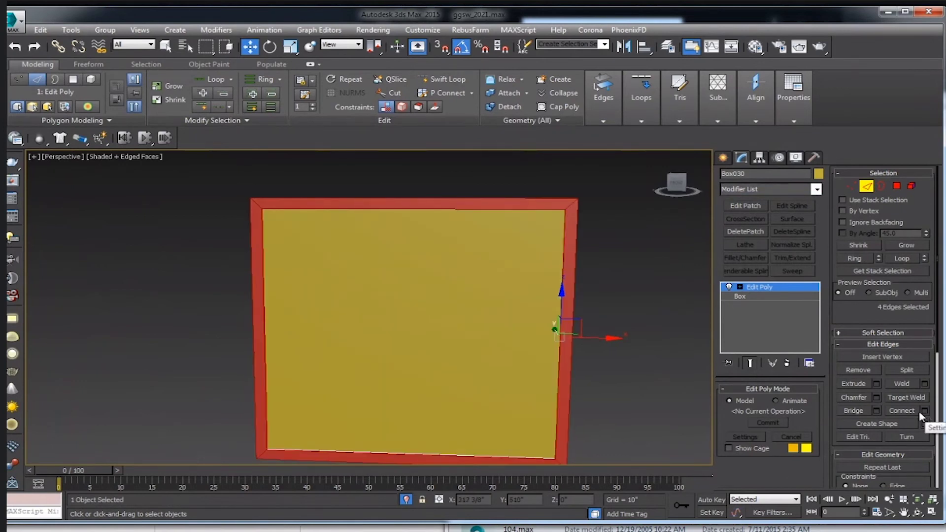
pyautogui.click(621, 356)
pyautogui.press('F3')
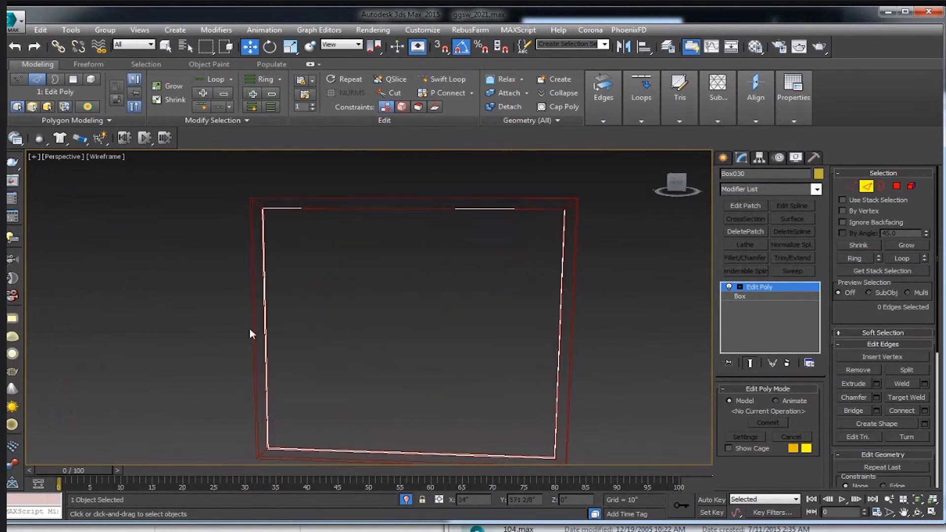
pyautogui.press('F3')
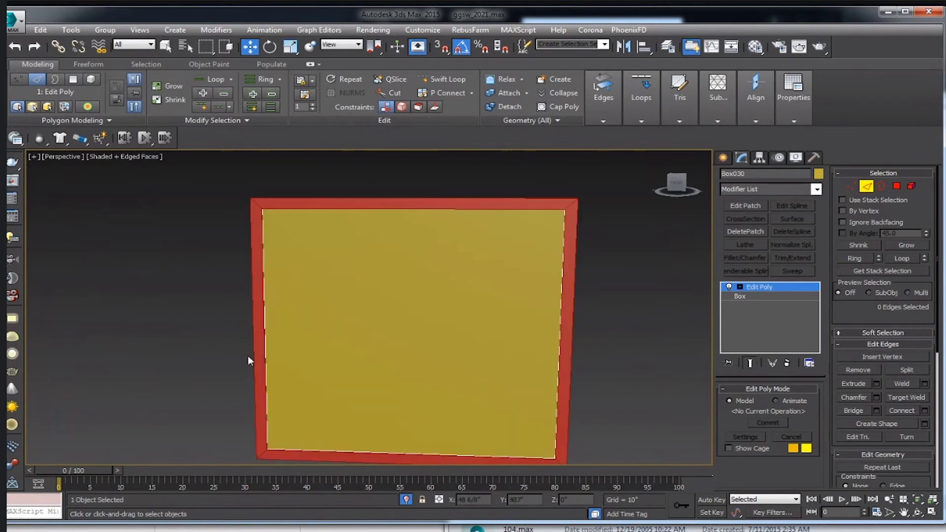
pyautogui.moveTo(195, 312); pyautogui.dragTo(753, 340)
pyautogui.press('F3')
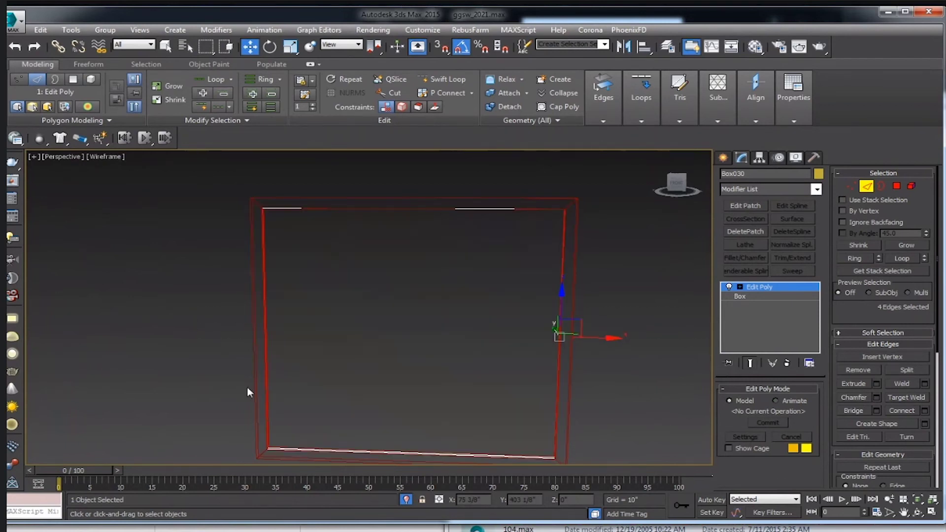
pyautogui.moveTo(247, 389); pyautogui.dragTo(262, 359)
pyautogui.moveTo(580, 389); pyautogui.dragTo(542, 360)
# Connect the selected side edges with 14 segments.
pyautogui.click(925, 411)
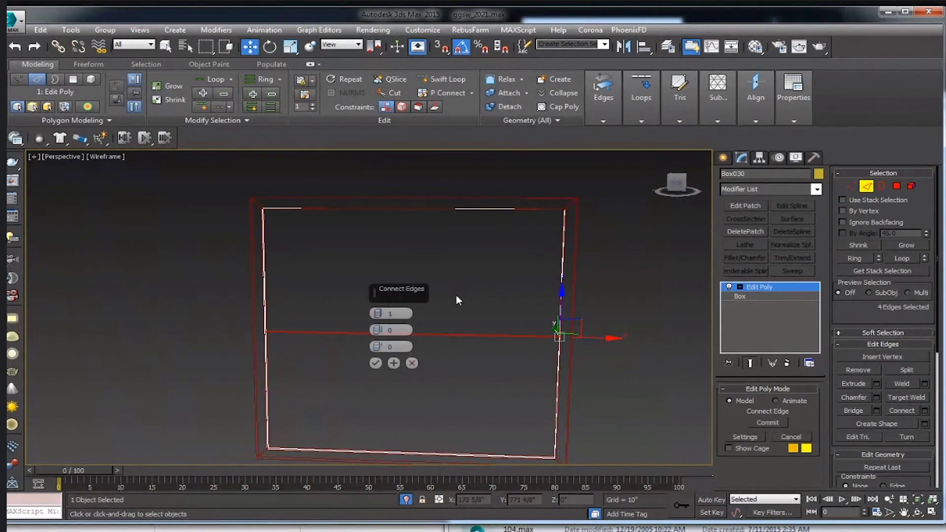
pyautogui.moveTo(378, 314)
pyautogui.mouseDown()
pyautogui.moveTo(388, 280)
pyautogui.moveTo(391, 291)
pyautogui.mouseUp()
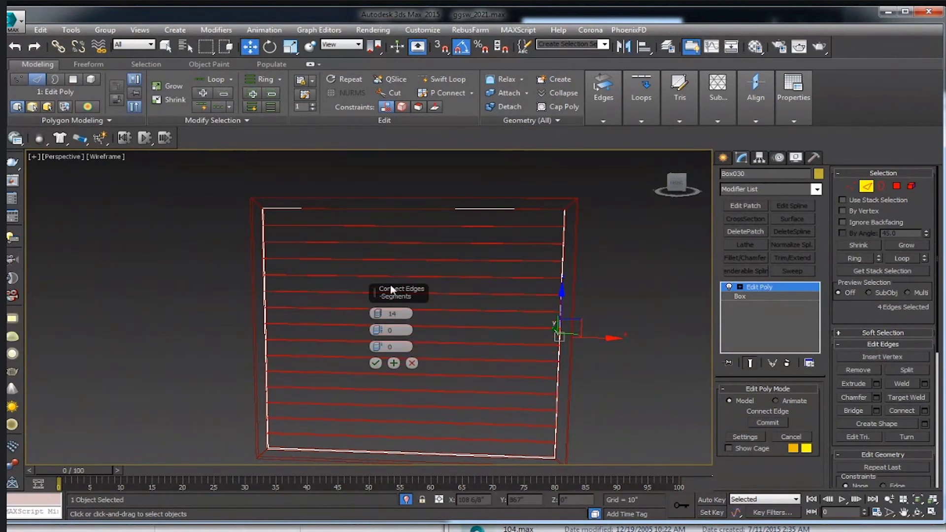
pyautogui.click(375, 364)
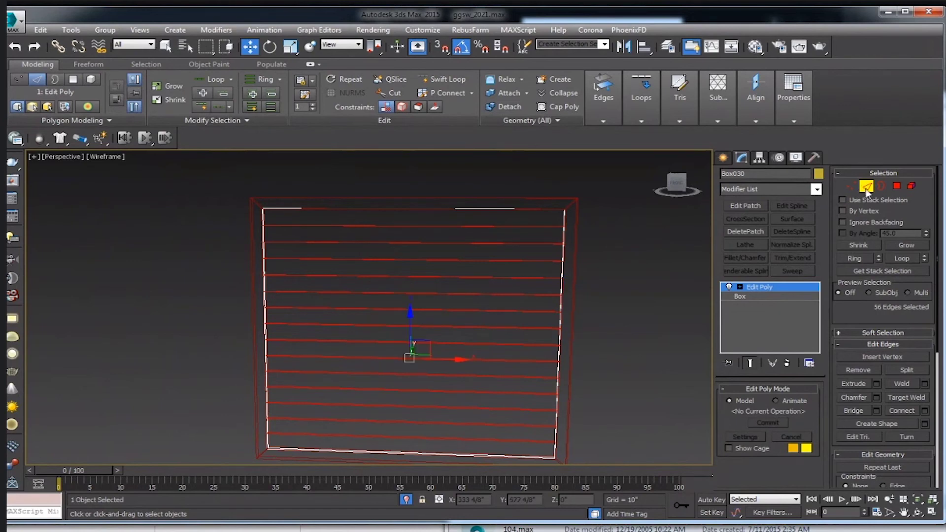
pyautogui.click(897, 186)
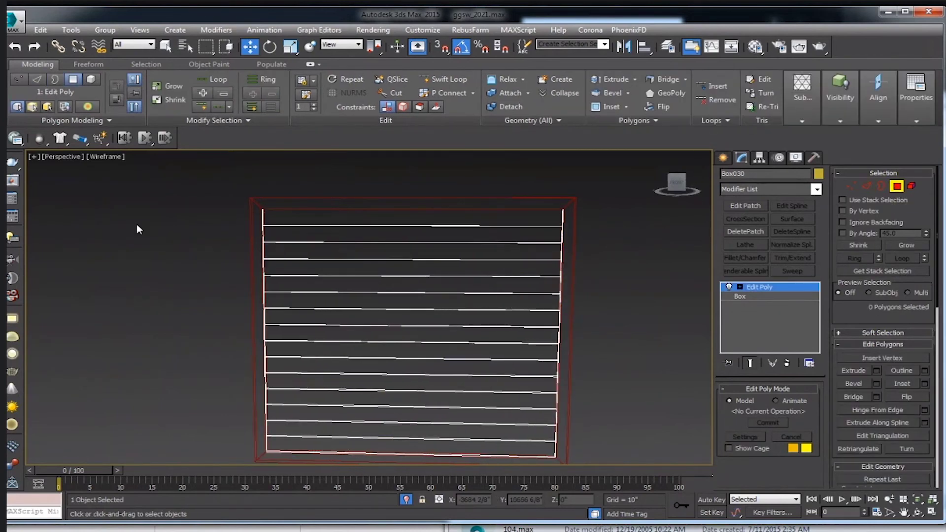
# In shaded view, select the panel's alternating strip polygons and give them material ID 1.
pyautogui.press('F3')
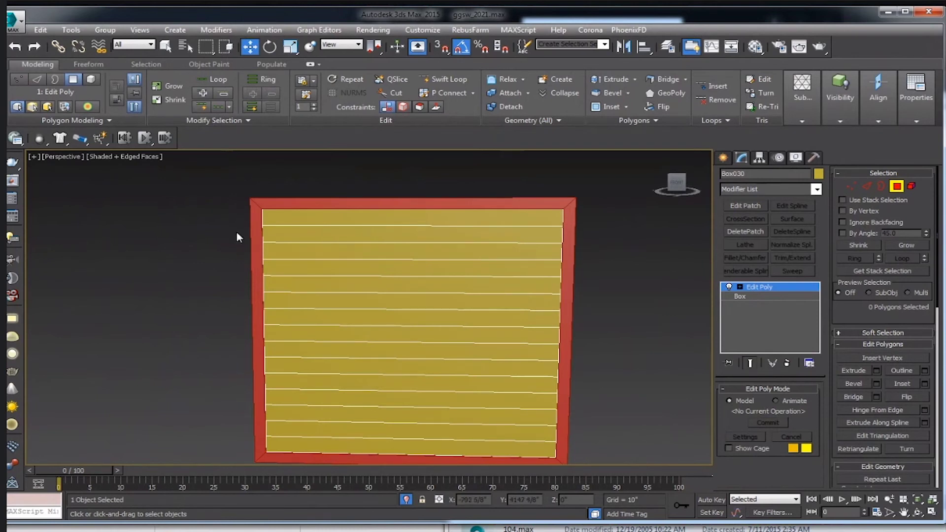
pyautogui.moveTo(236, 231); pyautogui.dragTo(593, 233)
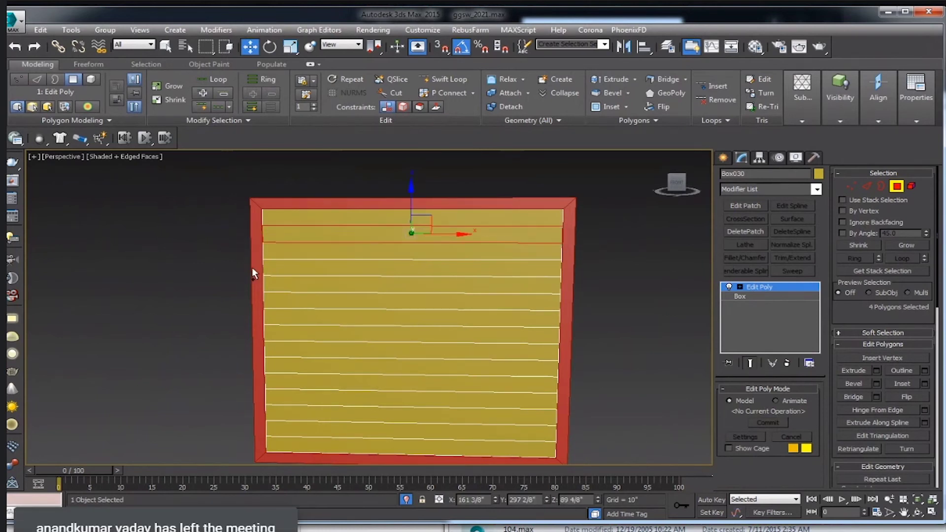
pyautogui.moveTo(248, 268); pyautogui.dragTo(612, 270)
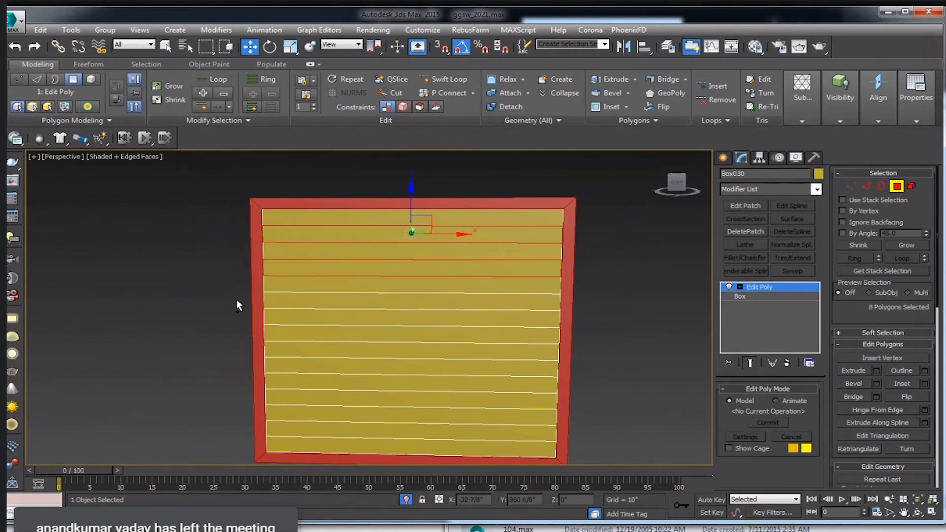
pyautogui.moveTo(237, 302); pyautogui.dragTo(598, 310)
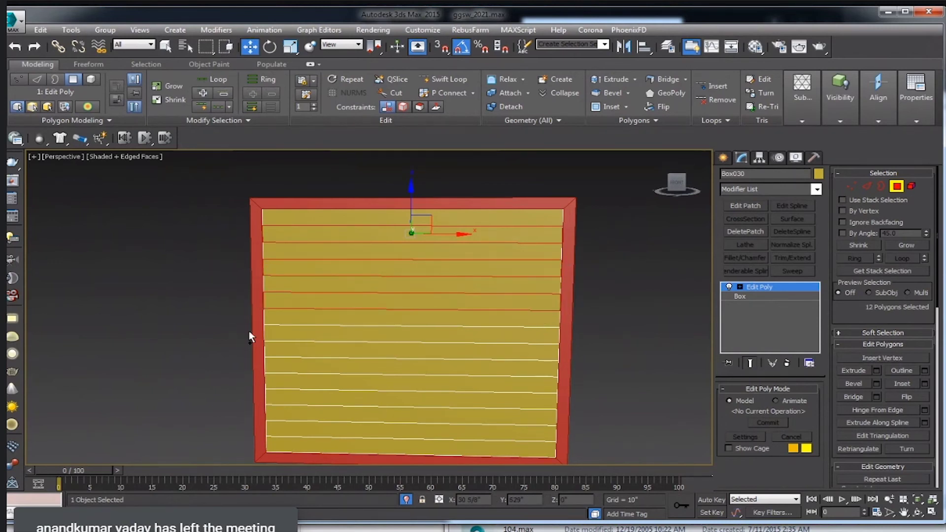
pyautogui.moveTo(249, 334); pyautogui.dragTo(596, 345)
pyautogui.moveTo(222, 363); pyautogui.dragTo(605, 368)
pyautogui.keyDown('alt'); pyautogui.moveTo(385, 456); pyautogui.dragTo(173, 368, button='middle'); pyautogui.keyUp('alt')
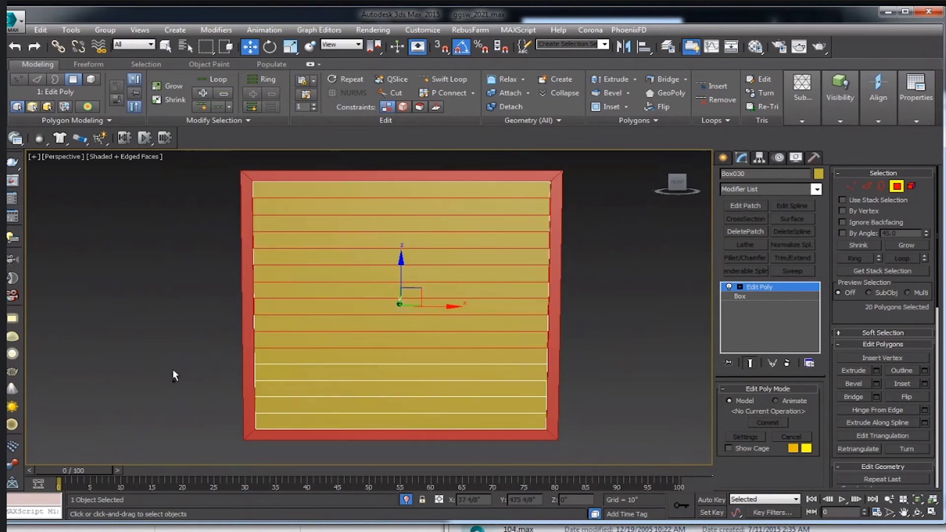
pyautogui.moveTo(237, 375); pyautogui.dragTo(520, 381)
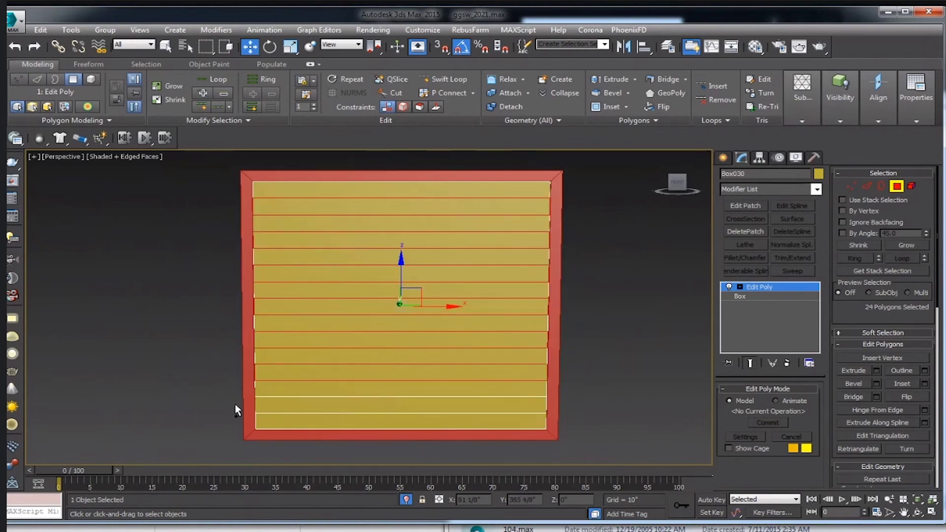
pyautogui.moveTo(235, 401); pyautogui.dragTo(580, 409)
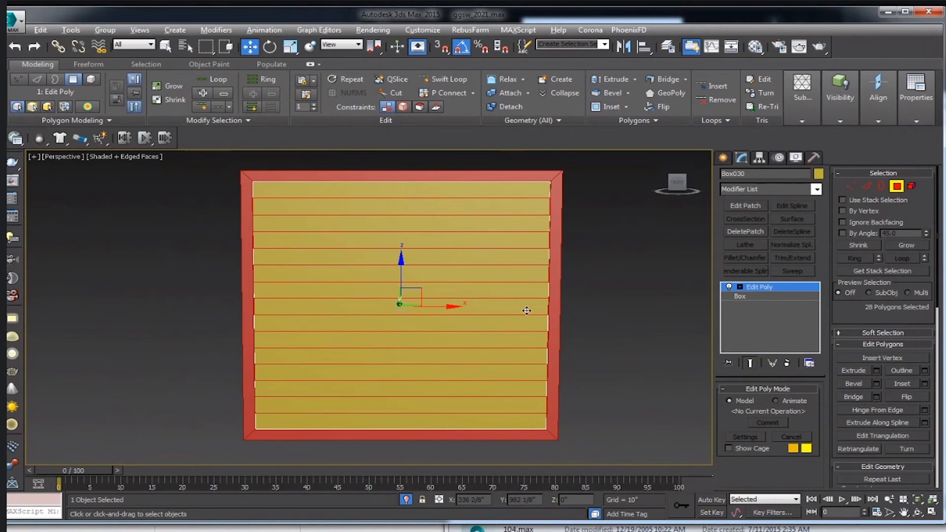
pyautogui.moveTo(528, 310)
pyautogui.keyDown('alt'); pyautogui.mouseDown(button='middle')
pyautogui.moveTo(330, 296)
pyautogui.moveTo(493, 301)
pyautogui.mouseUp(button='middle'); pyautogui.keyUp('alt')
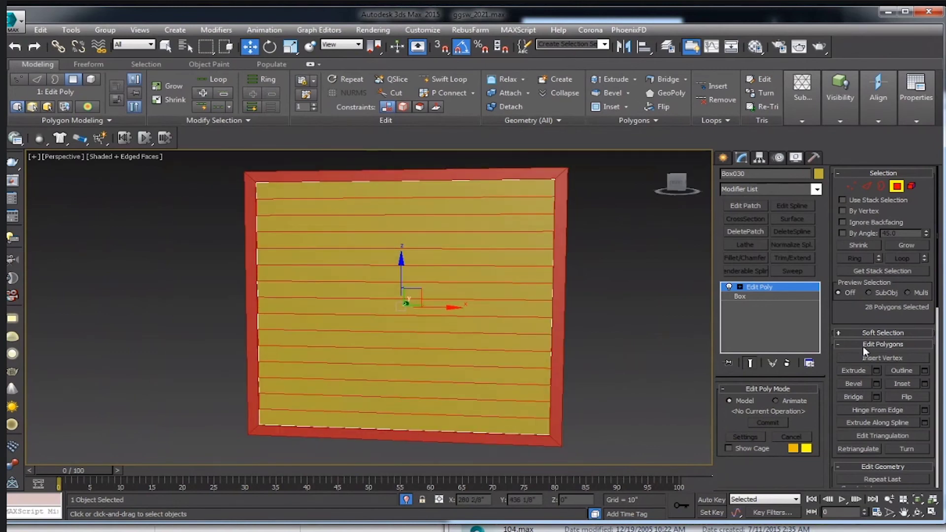
pyautogui.scroll(-3, 837, 315)
pyautogui.scroll(-3, 847, 320)
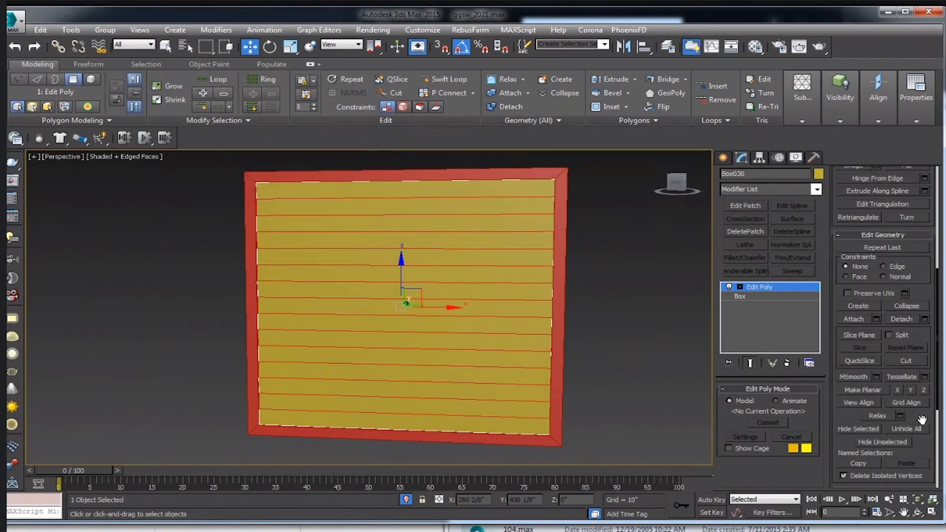
pyautogui.scroll(-2, 882, 328)
pyautogui.write('1')
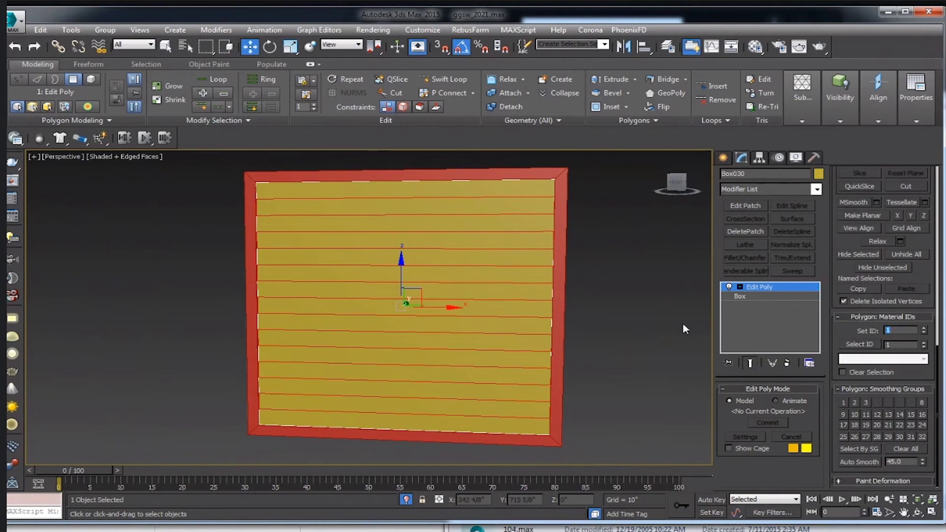
# Invert the strip selection and assign the remaining strips material ID 2.
pyautogui.click(394, 190)
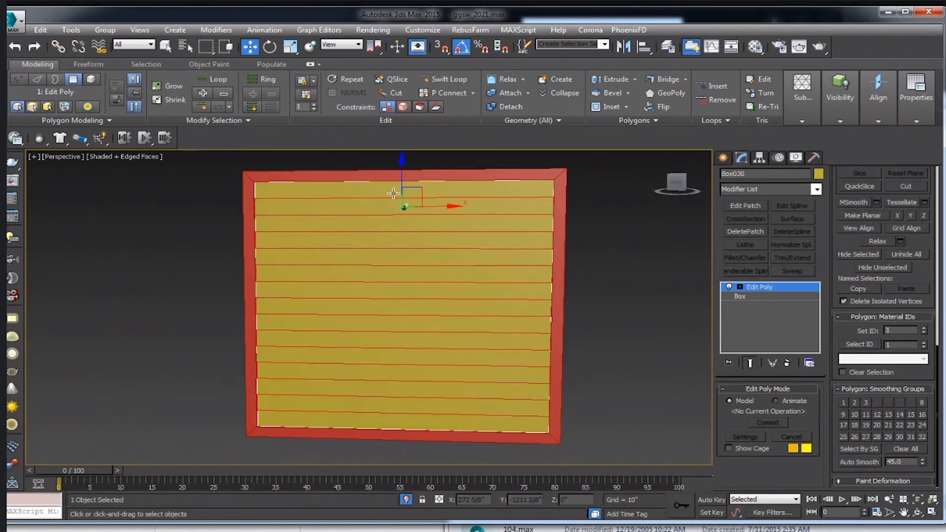
pyautogui.click(41, 30)
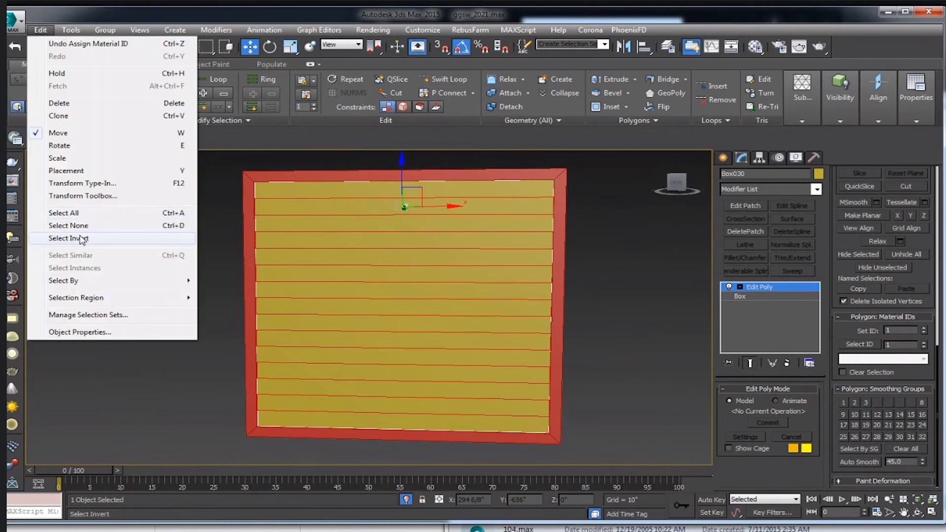
pyautogui.click(82, 239)
pyautogui.click(896, 334)
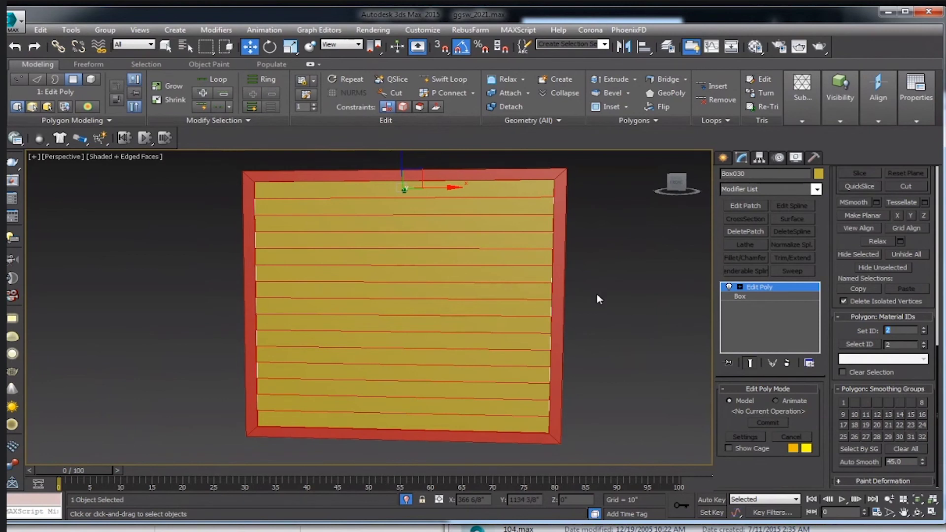
# Convert the active material to a Multi/Sub-Object with 2 sub-materials, keeping the old material.
pyautogui.click(788, 287)
pyautogui.click(625, 339)
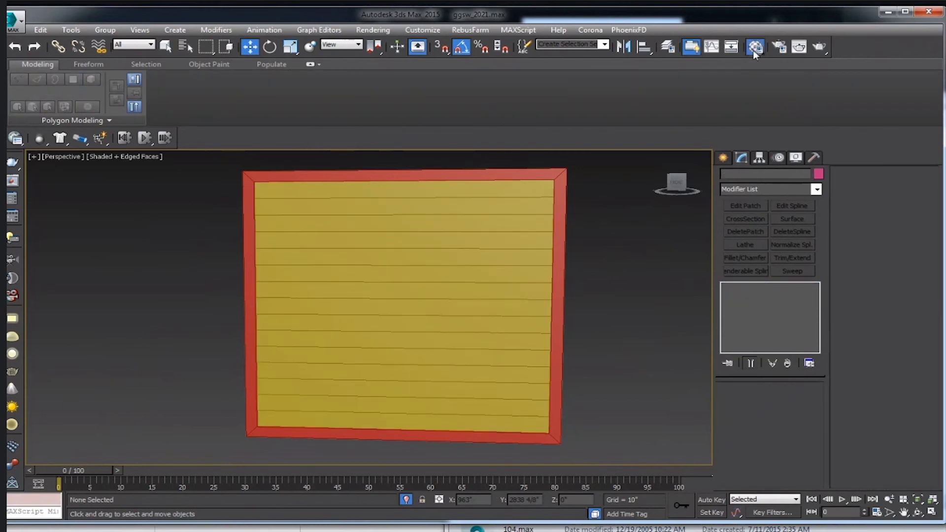
pyautogui.click(753, 49)
pyautogui.click(711, 312)
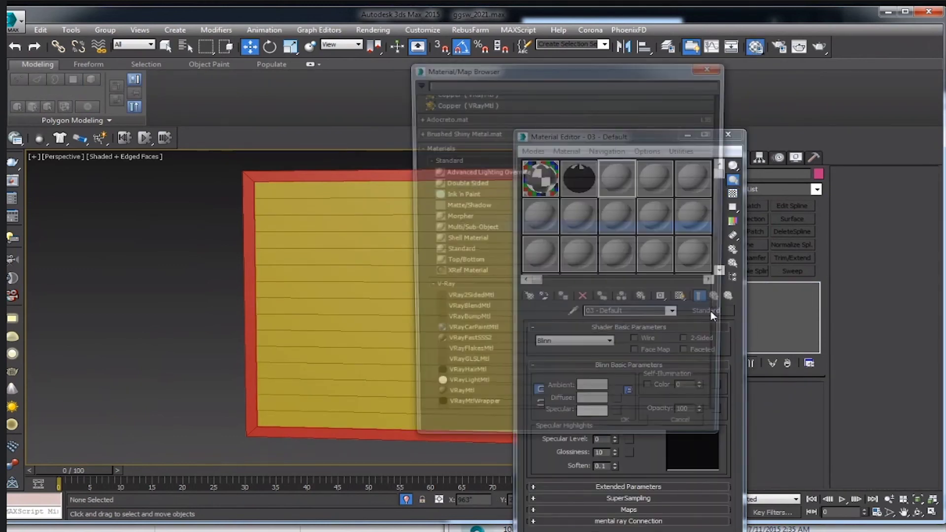
pyautogui.doubleClick(458, 228)
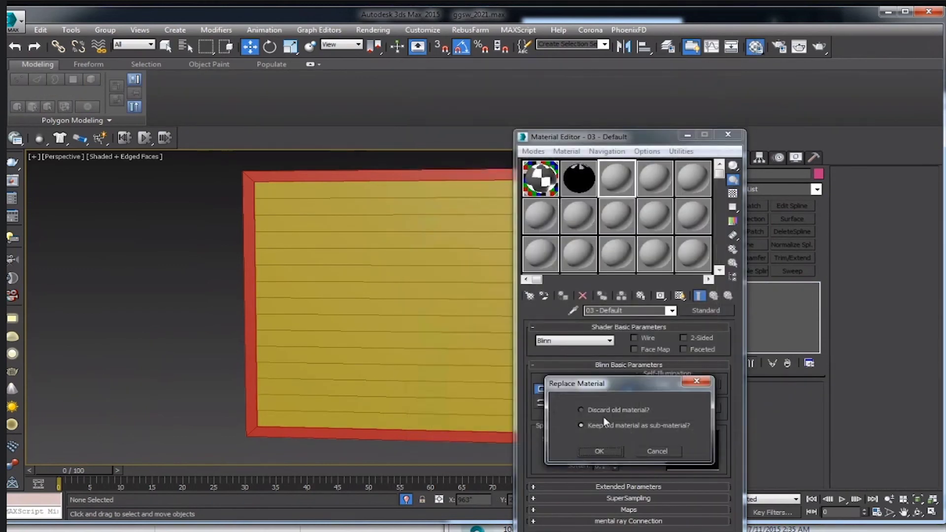
pyautogui.click(601, 452)
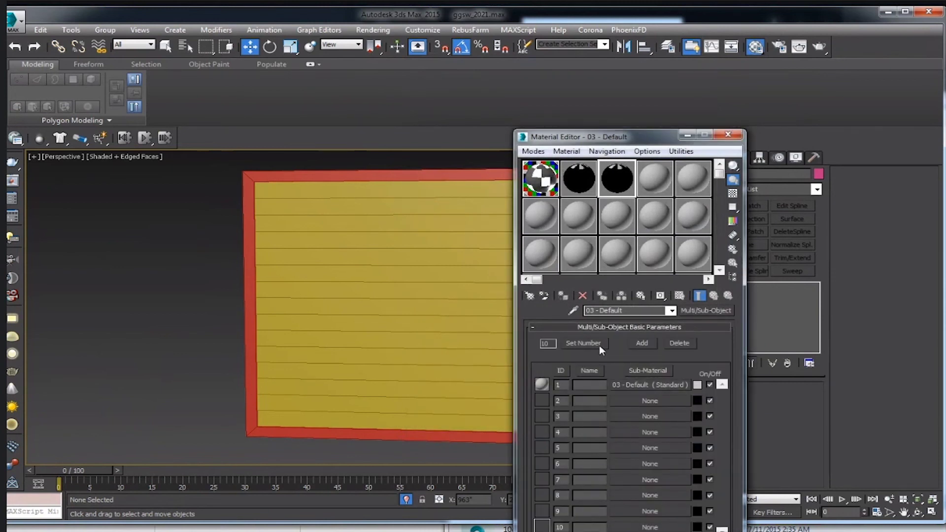
pyautogui.click(599, 344)
pyautogui.write('2')
pyautogui.click(689, 417)
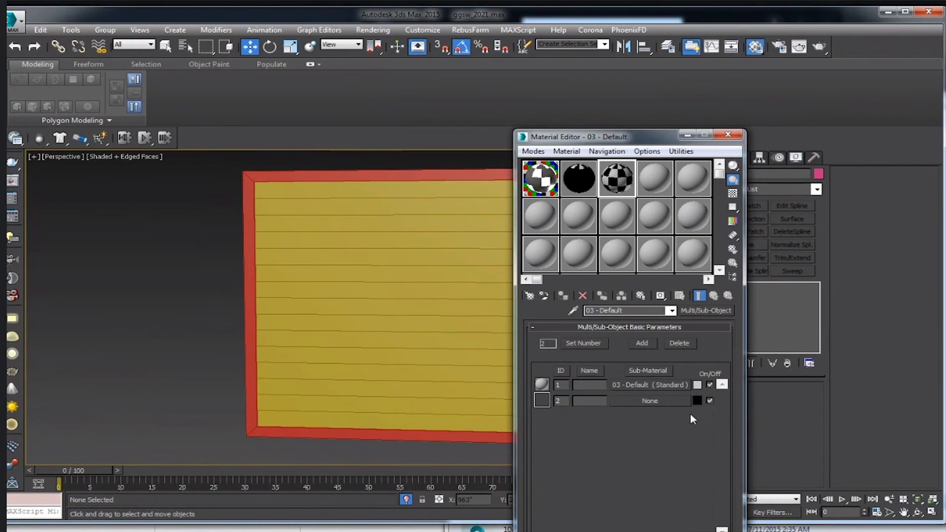
# Make sub-material 1 a VRayMtl with a white diffuse colour.
pyautogui.click(672, 385)
pyautogui.click(702, 311)
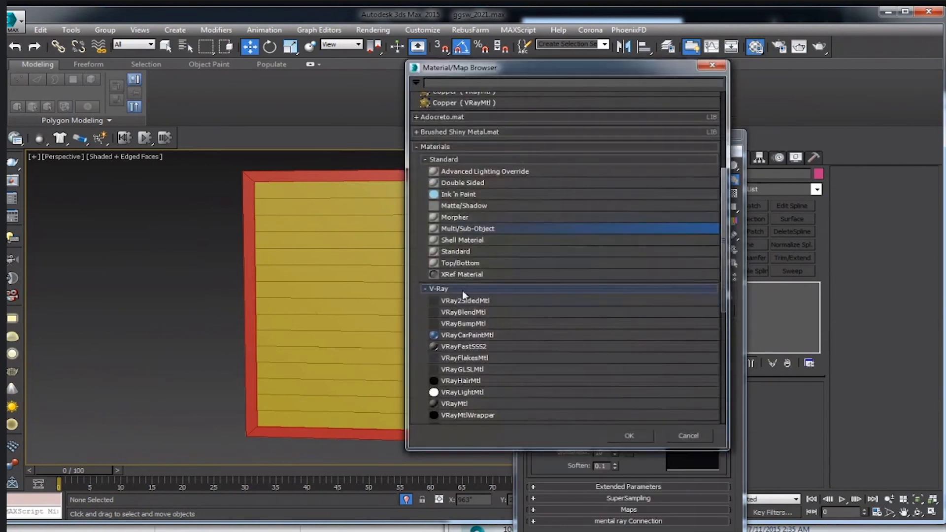
pyautogui.scroll(-1, 468, 375)
pyautogui.doubleClick(455, 390)
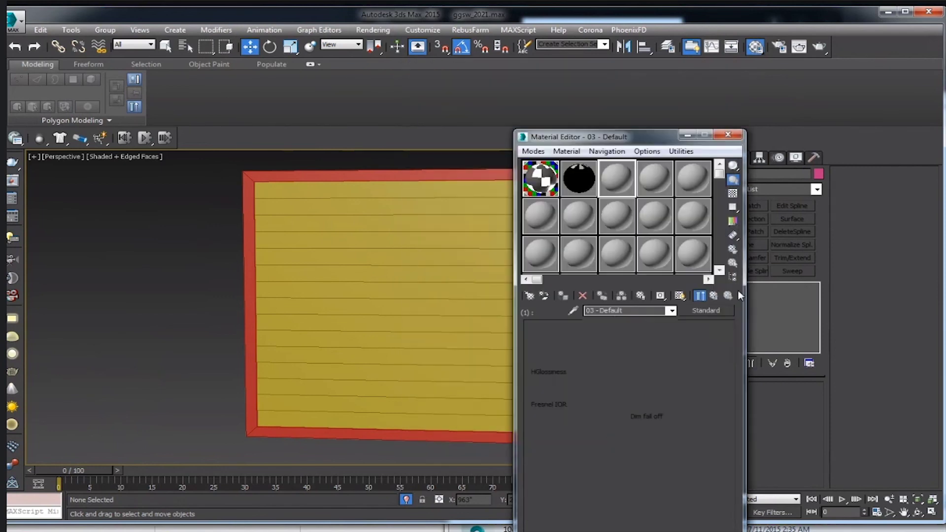
pyautogui.click(597, 340)
pyautogui.moveTo(392, 74); pyautogui.dragTo(393, 30)
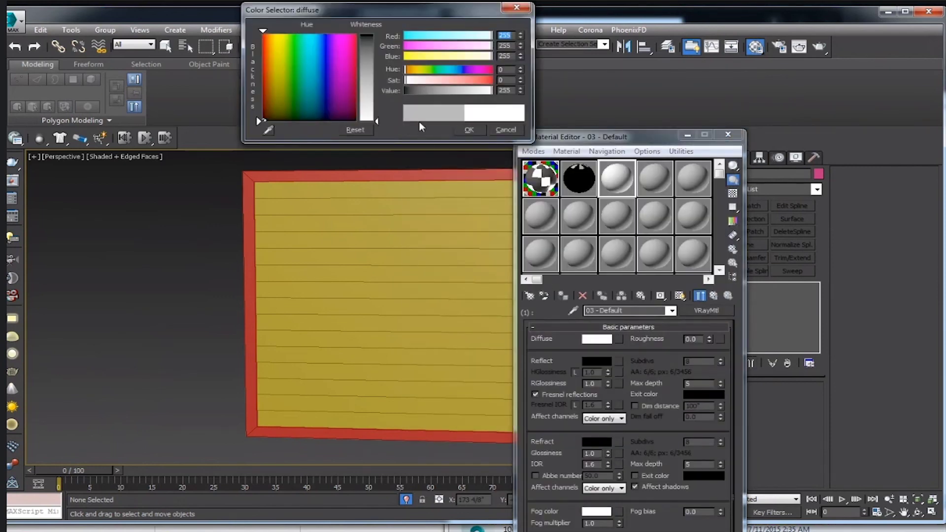
pyautogui.click(489, 132)
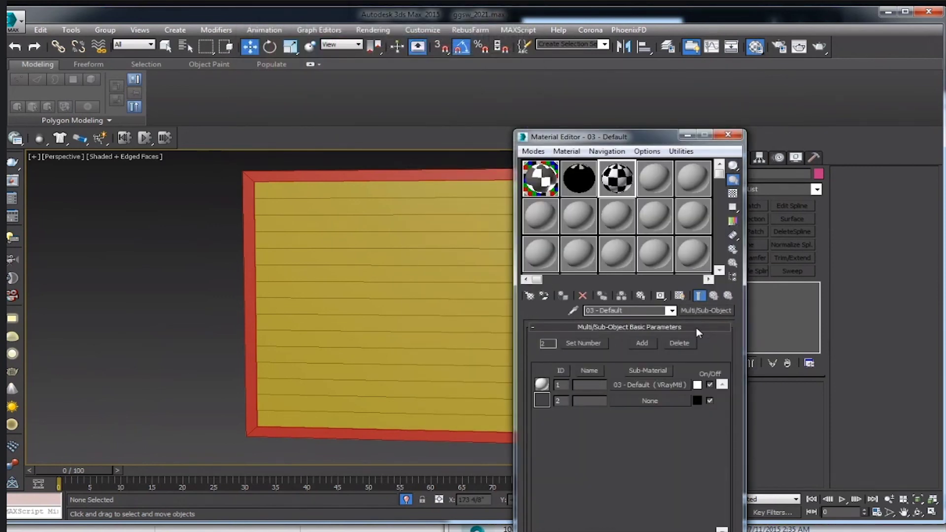
# Copy sub-material 1 into slot 2 and set its diffuse colour to black.
pyautogui.moveTo(659, 388); pyautogui.dragTo(658, 400)
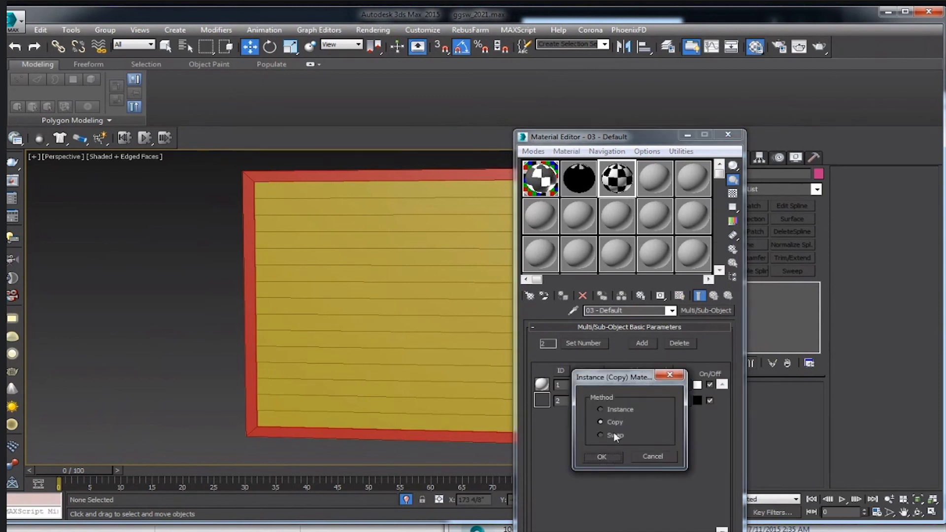
pyautogui.click(608, 456)
pyautogui.click(661, 402)
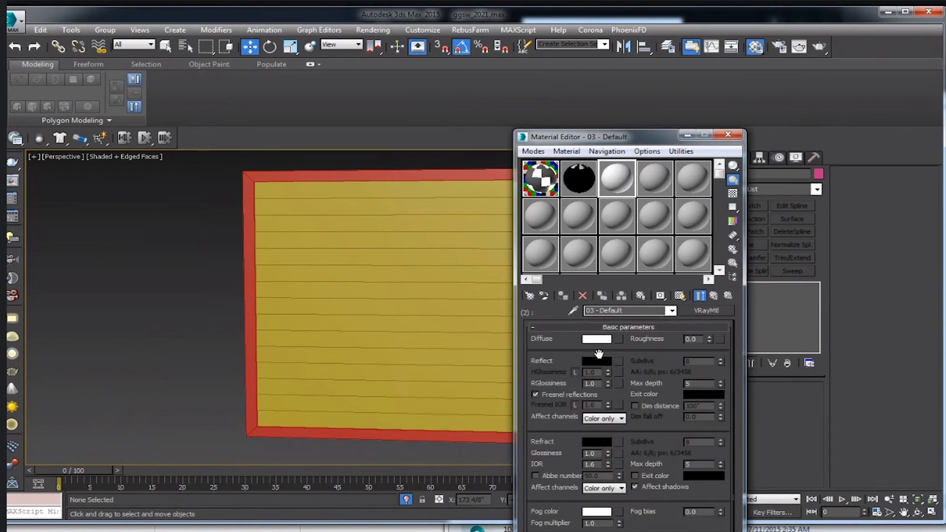
pyautogui.click(602, 340)
pyautogui.moveTo(369, 39); pyautogui.dragTo(369, 118)
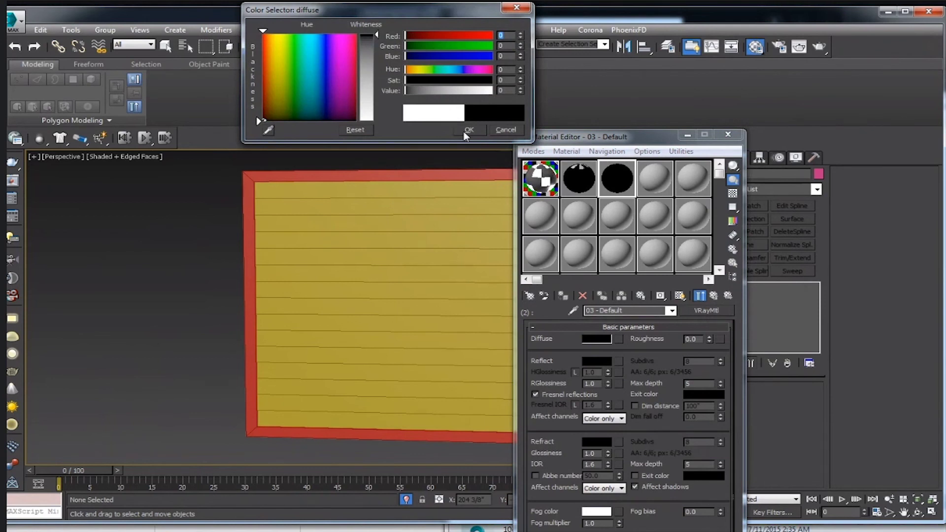
pyautogui.click(468, 129)
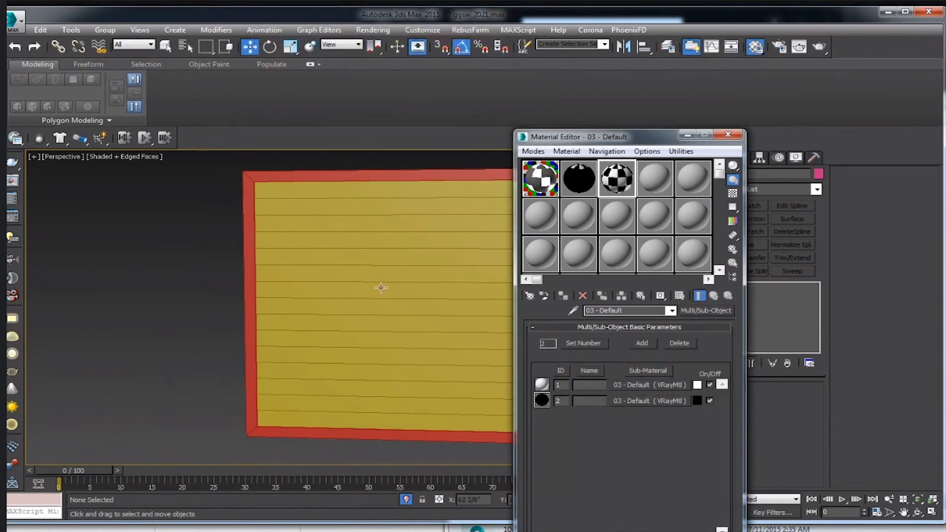
pyautogui.click(713, 298)
pyautogui.keyDown('alt'); pyautogui.moveTo(376, 254); pyautogui.dragTo(321, 229, button='middle'); pyautogui.keyUp('alt')
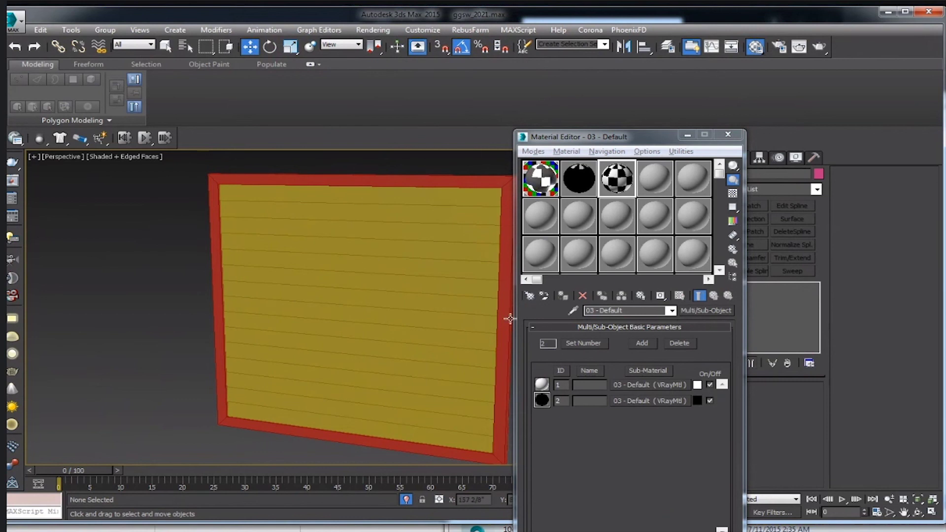
# Assign the Multi/Sub-Object material to the wall panel, renaming it Partition_Glass.
pyautogui.click(382, 239)
pyautogui.click(563, 296)
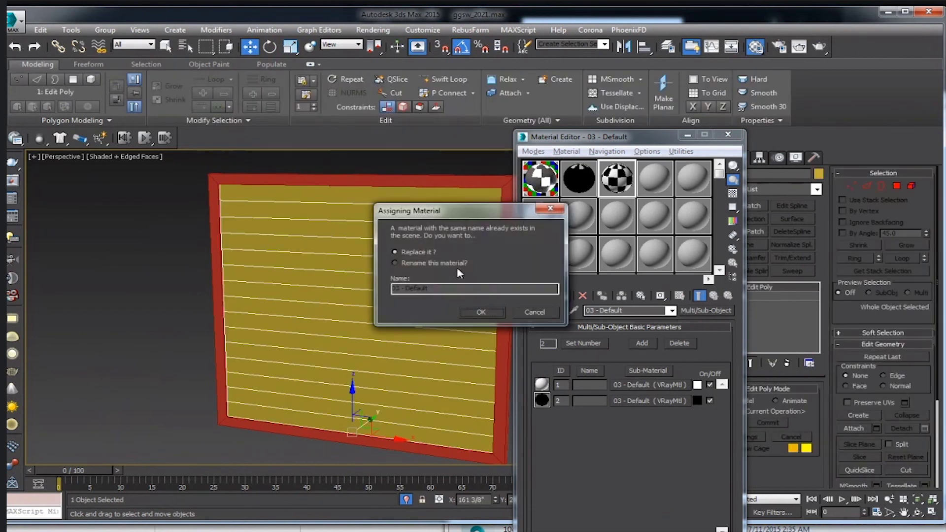
pyautogui.click(430, 263)
pyautogui.moveTo(446, 289); pyautogui.dragTo(243, 291)
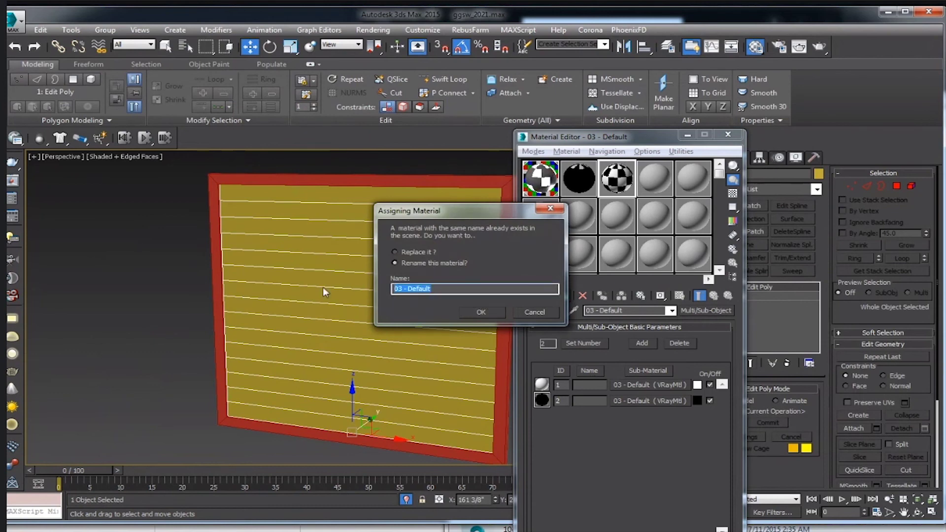
pyautogui.write('Par')
pyautogui.write('tition_')
pyautogui.write('Glass')
pyautogui.press('Return')
# Clear the selection and orbit to check the black-and-white striped panel.
pyautogui.hotkey('ctrl', 'd')
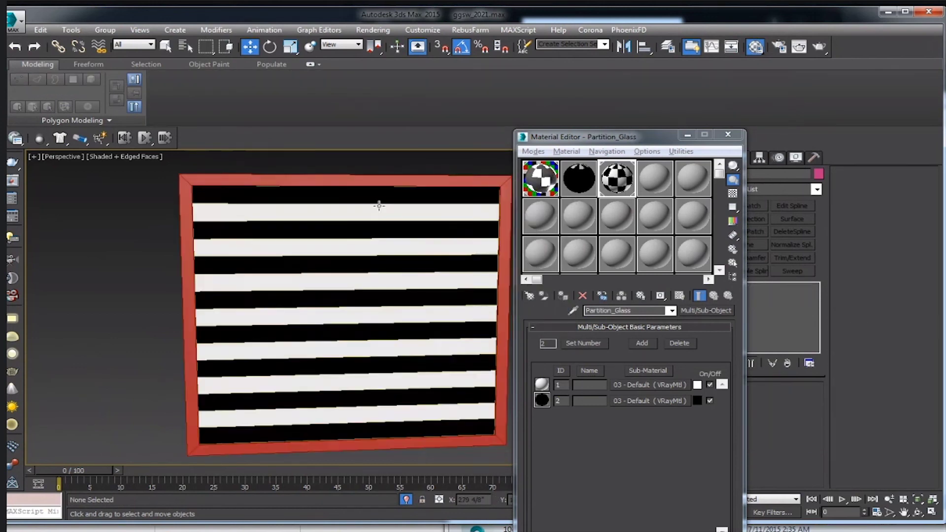
pyautogui.moveTo(380, 205)
pyautogui.keyDown('alt'); pyautogui.mouseDown(button='middle')
pyautogui.moveTo(262, 361)
pyautogui.moveTo(317, 332)
pyautogui.moveTo(318, 276)
pyautogui.mouseUp(button='middle'); pyautogui.keyUp('alt')
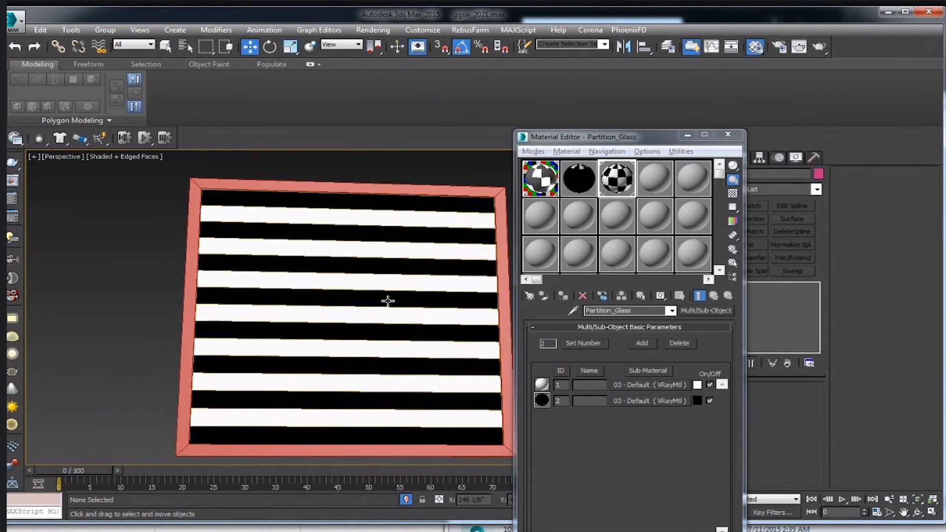
pyautogui.scroll(-2, 369, 281)
pyautogui.scroll(-3, 331, 309)
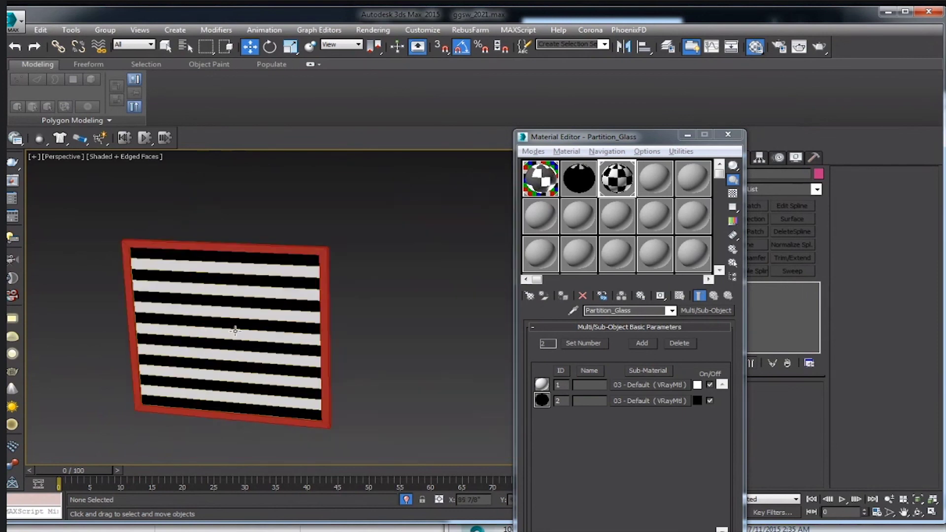
pyautogui.scroll(-2, 332, 308)
# Close the Material Editor and pan across the office scene.
pyautogui.click(728, 135)
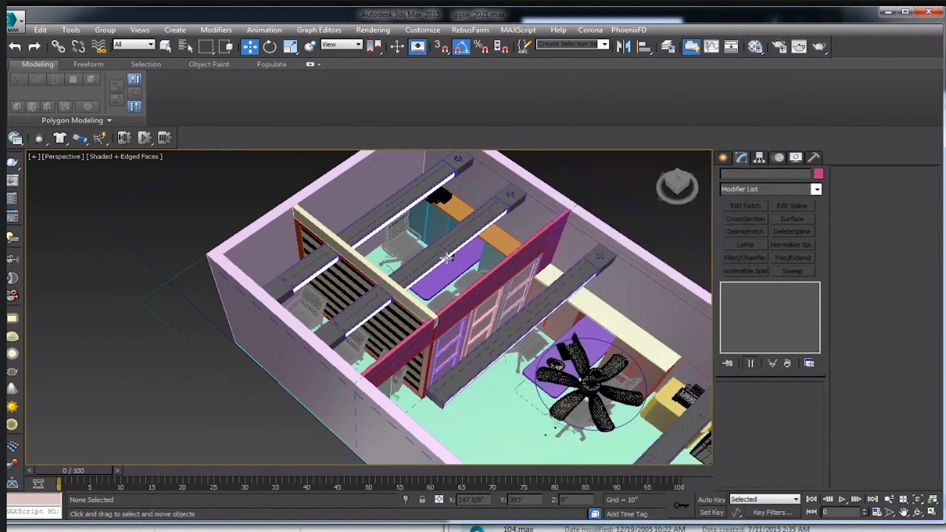
pyautogui.scroll(-5, 394, 315)
pyautogui.scroll(6, 376, 315)
pyautogui.moveTo(410, 345); pyautogui.dragTo(396, 338, button='middle')
pyautogui.scroll(5, 395, 338)
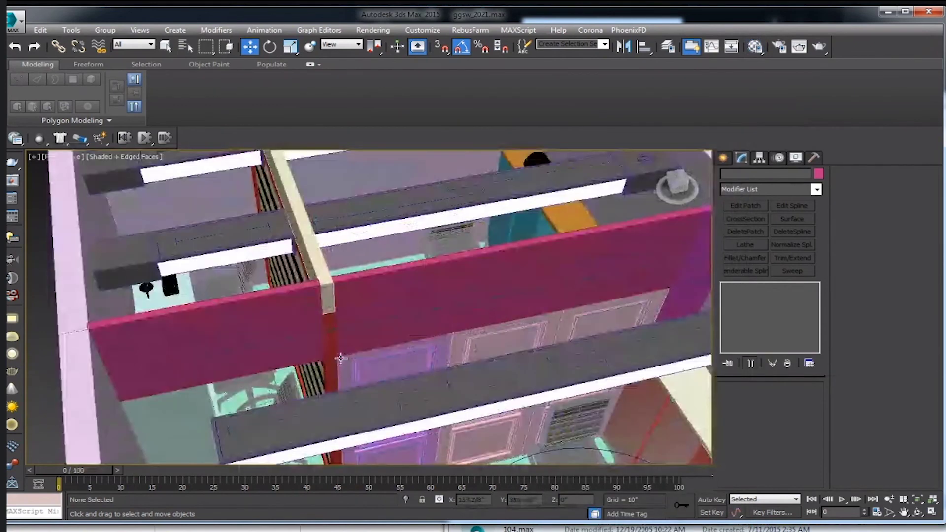
# Isolate the panelled pivot door to inspect it, then restore the full scene.
pyautogui.click(409, 365)
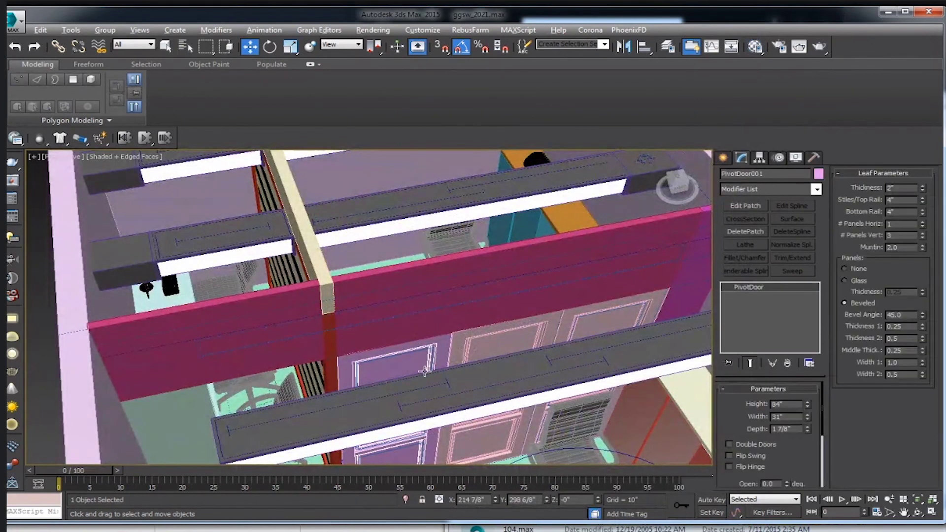
pyautogui.hotkey('alt', 'q')
pyautogui.moveTo(387, 348); pyautogui.dragTo(400, 343, button='middle')
pyautogui.scroll(-3, 400, 344)
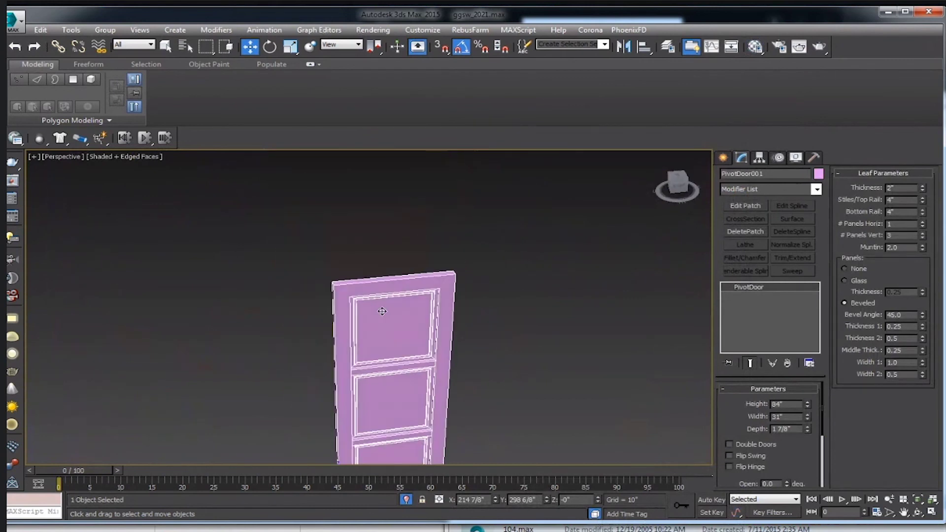
pyautogui.scroll(-2, 462, 401)
pyautogui.scroll(4, 467, 302)
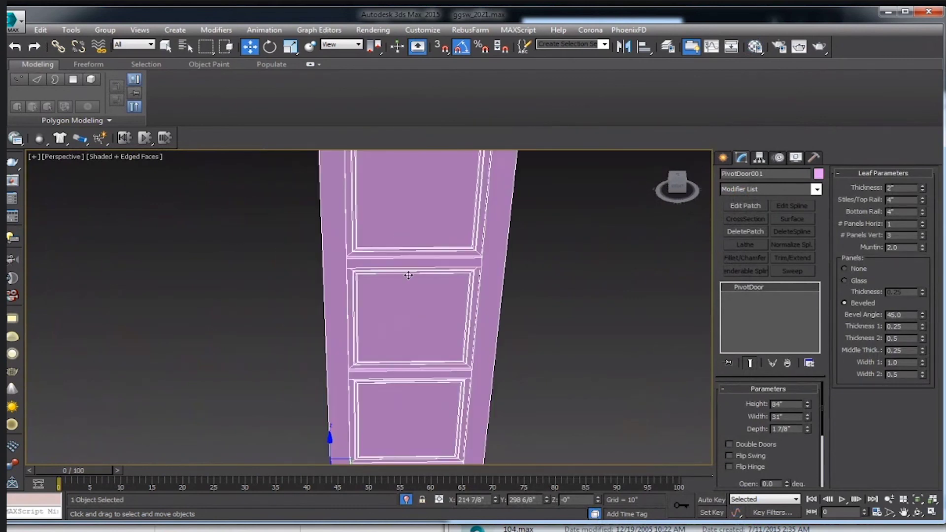
pyautogui.scroll(2, 467, 302)
pyautogui.moveTo(468, 302)
pyautogui.keyDown('alt'); pyautogui.mouseDown(button='middle')
pyautogui.moveTo(489, 319)
pyautogui.moveTo(433, 317)
pyautogui.mouseUp(button='middle'); pyautogui.keyUp('alt')
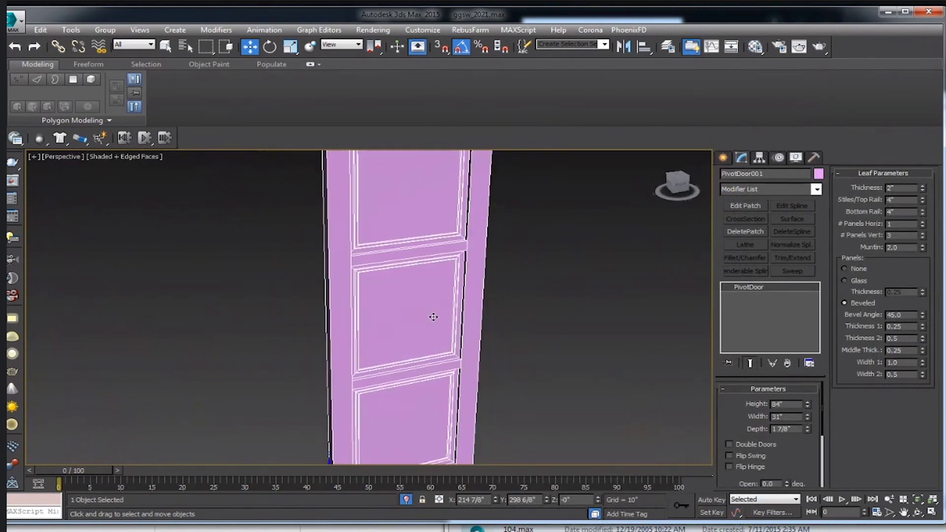
pyautogui.click(406, 500)
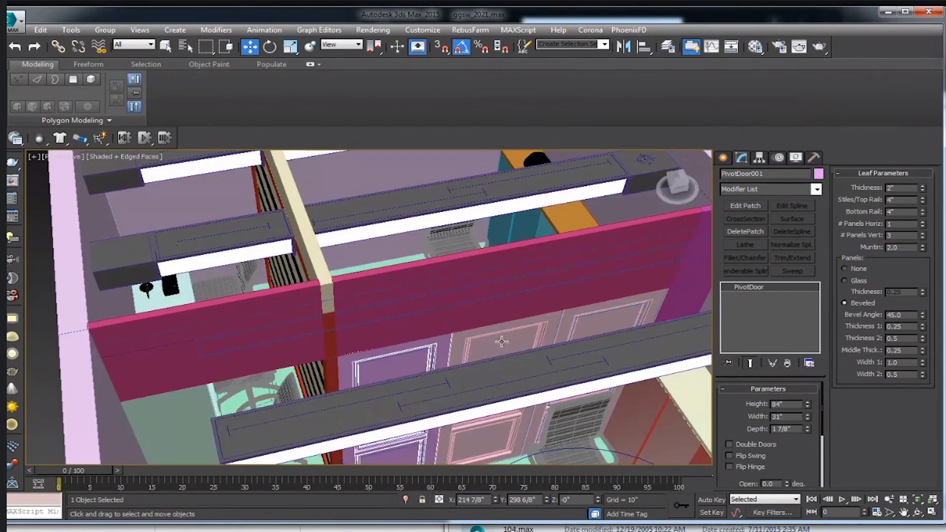